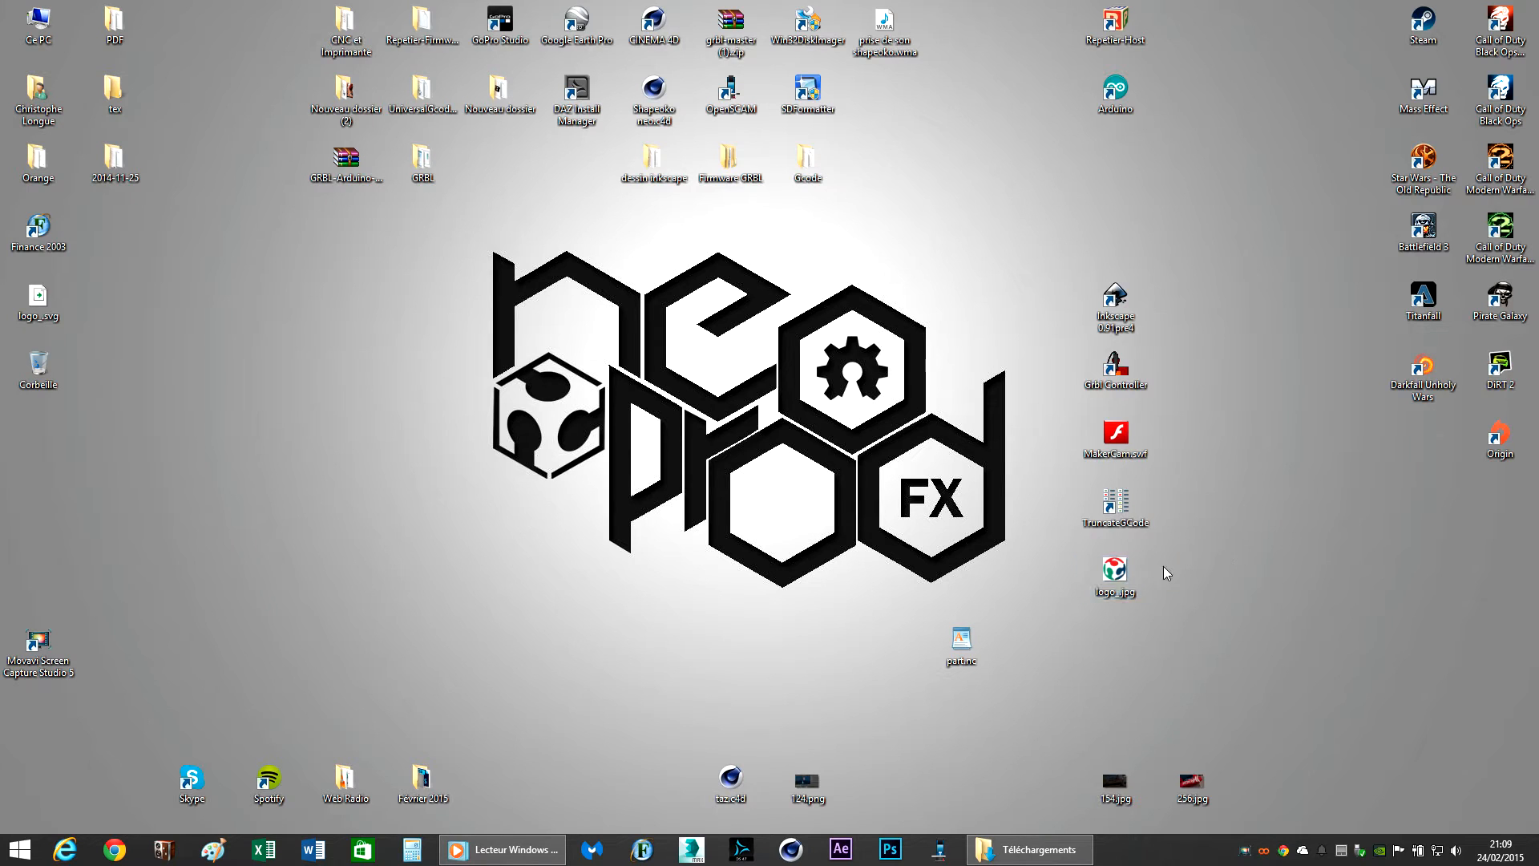
Step: View the logo_.jpg image from the desktop full size, closing the photo viewer each time
{"action": "double_click", "coordinate": [1115, 571]}
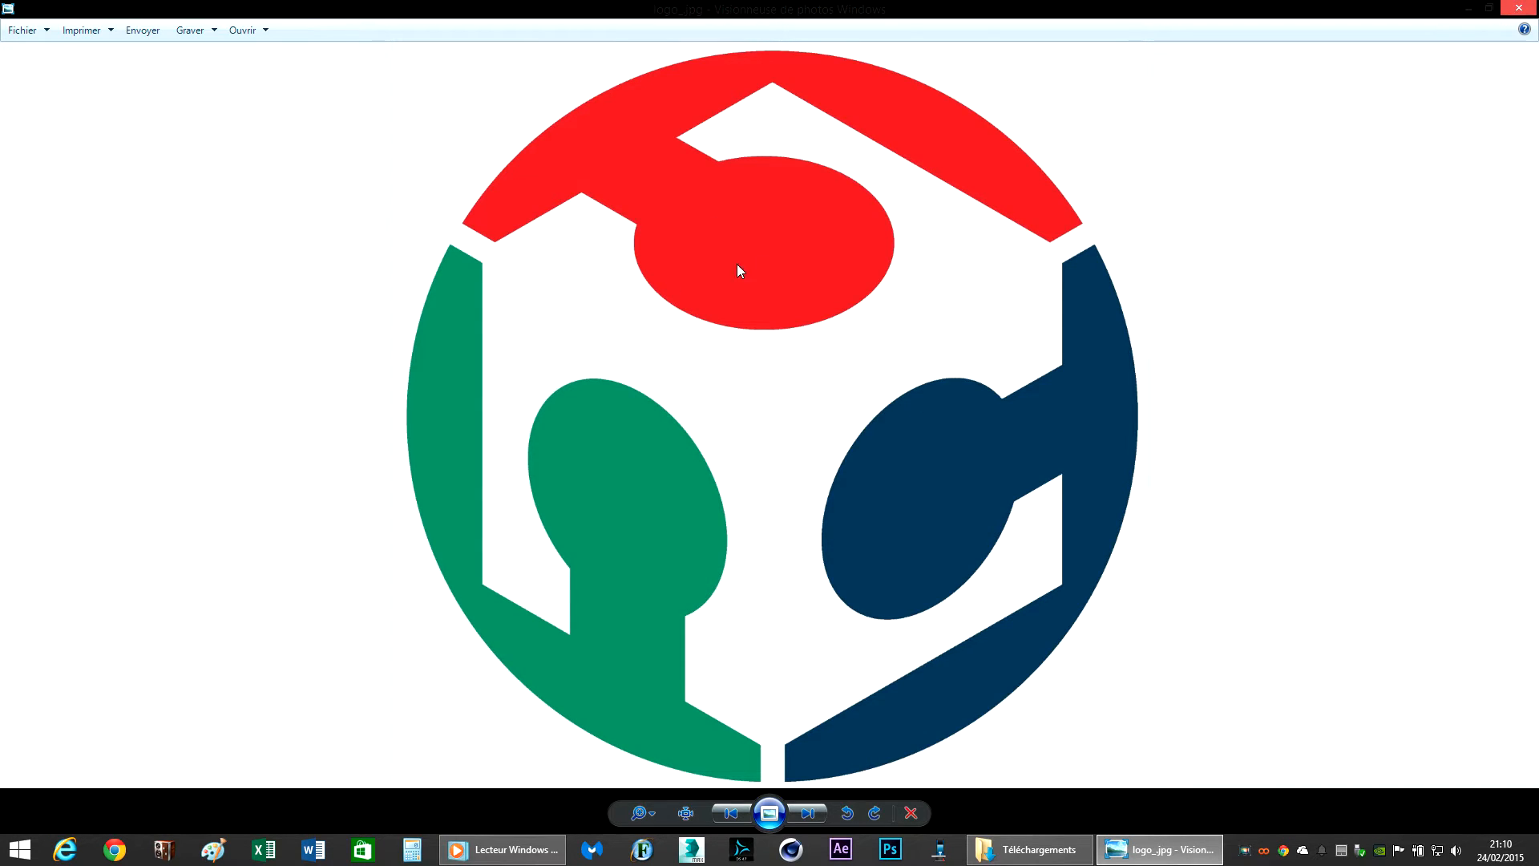
{"action": "left_click", "coordinate": [1533, 6]}
{"action": "left_click", "coordinate": [1108, 569]}
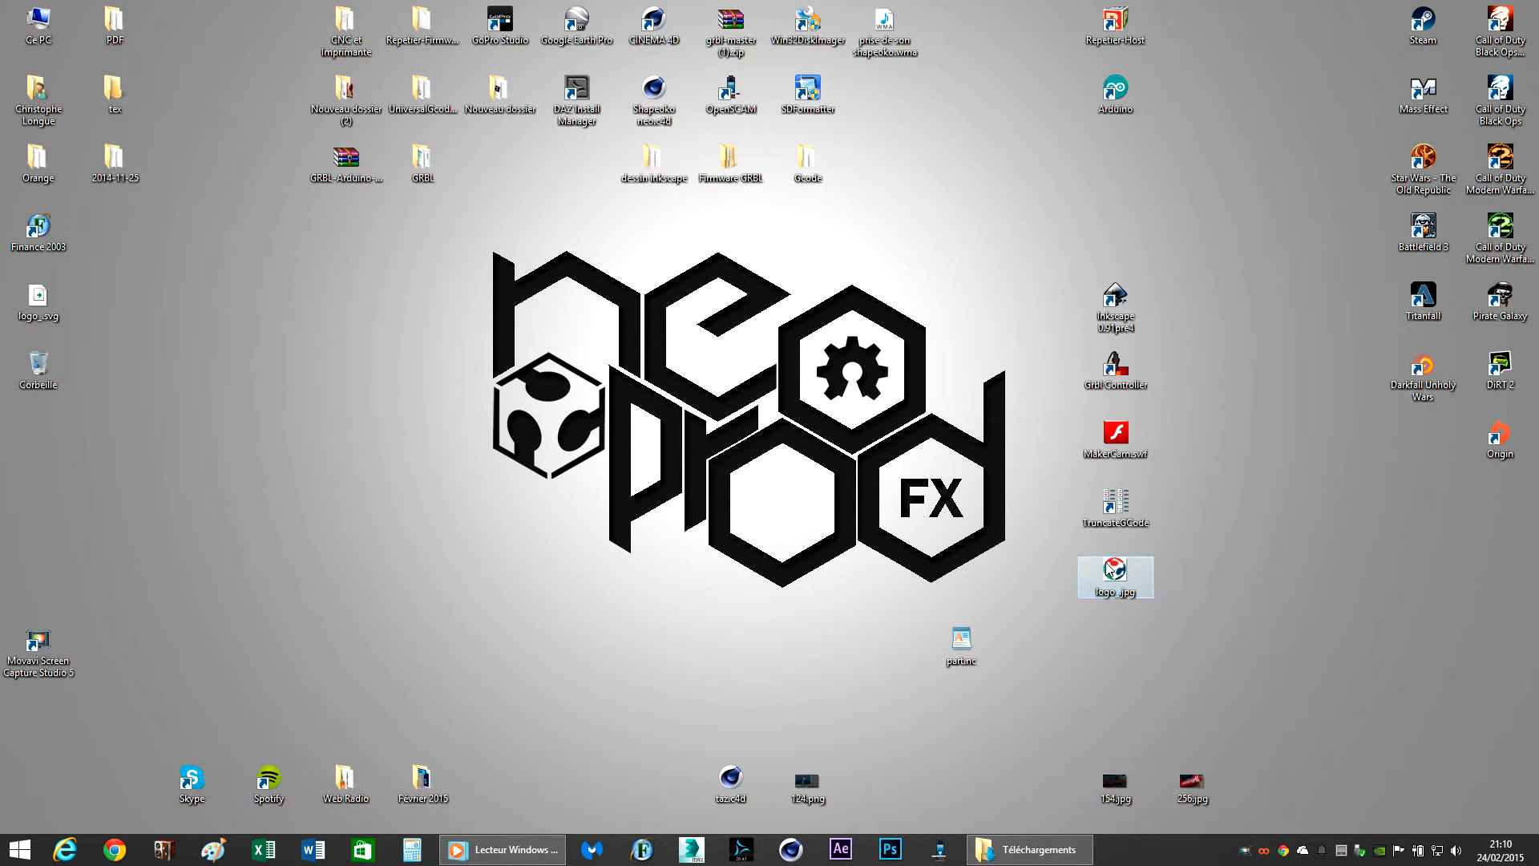
{"action": "double_click", "coordinate": [1109, 569]}
{"action": "left_click", "coordinate": [685, 813]}
{"action": "left_click", "coordinate": [686, 813]}
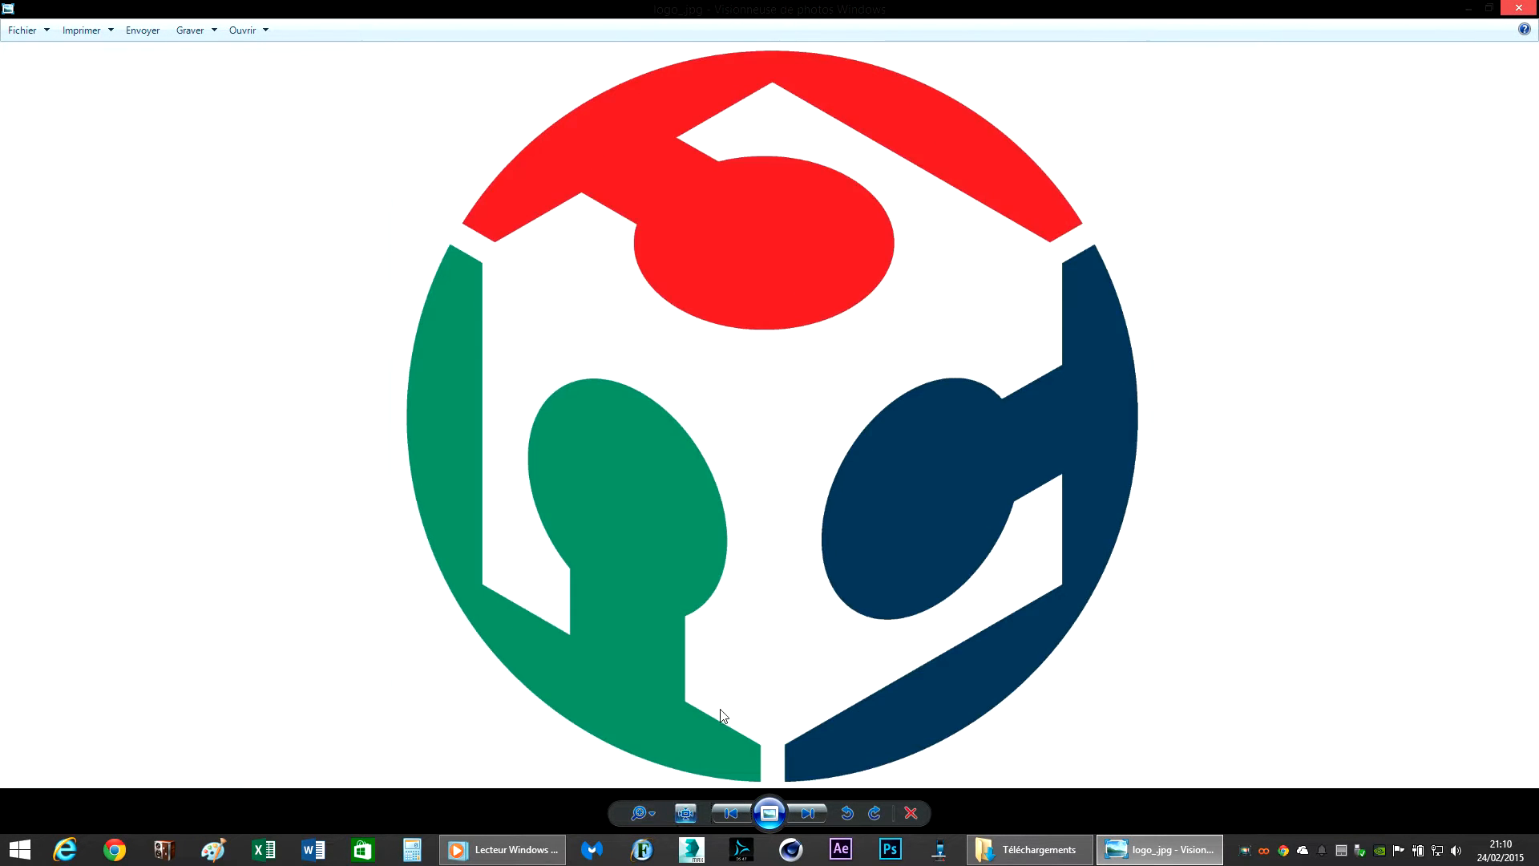
{"action": "left_click", "coordinate": [1535, 5]}
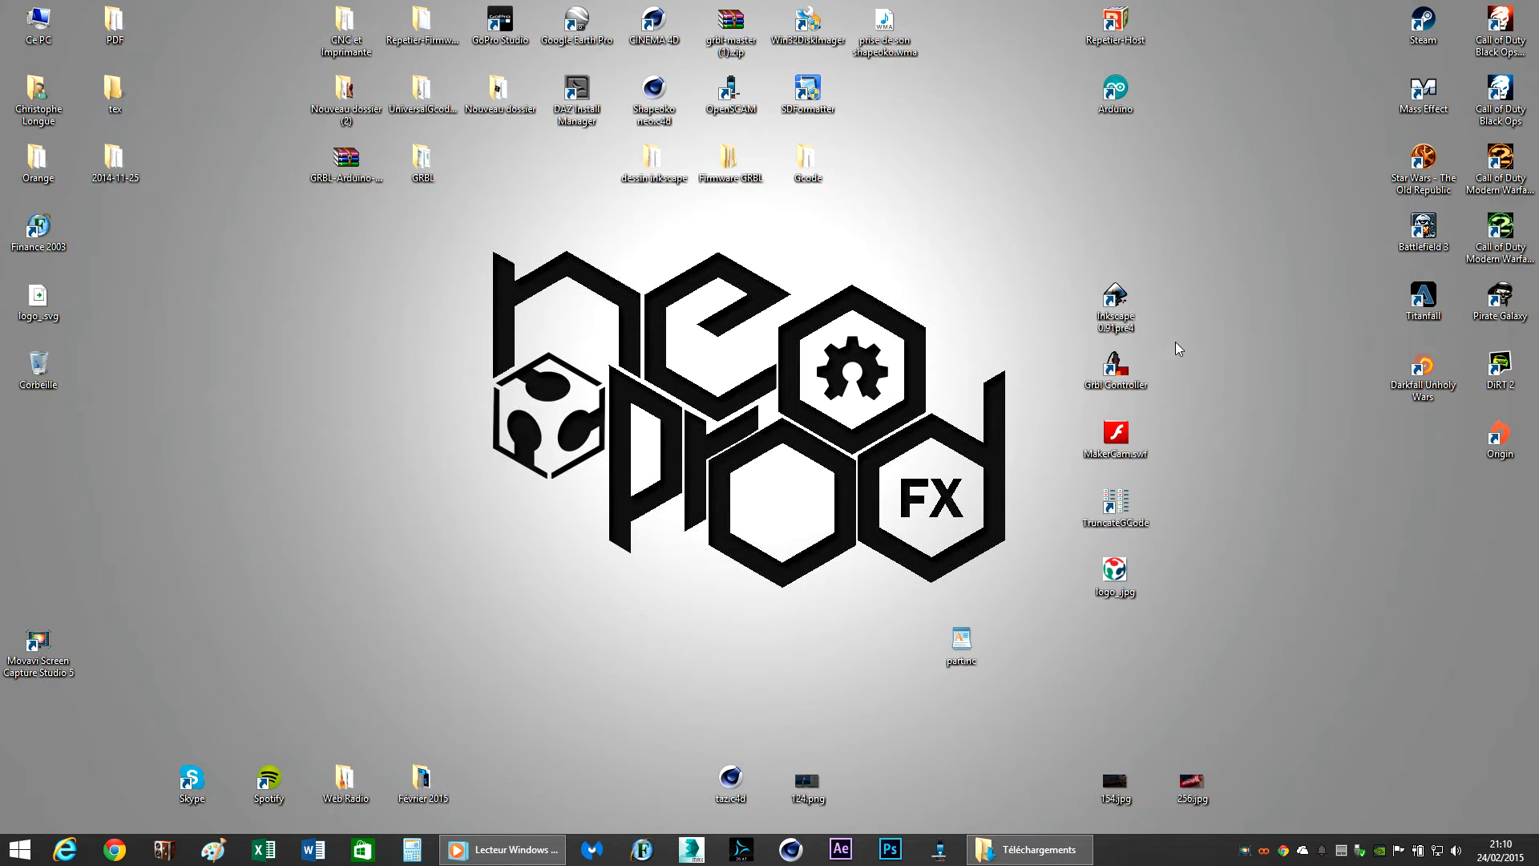
{"action": "left_click", "coordinate": [1140, 329]}
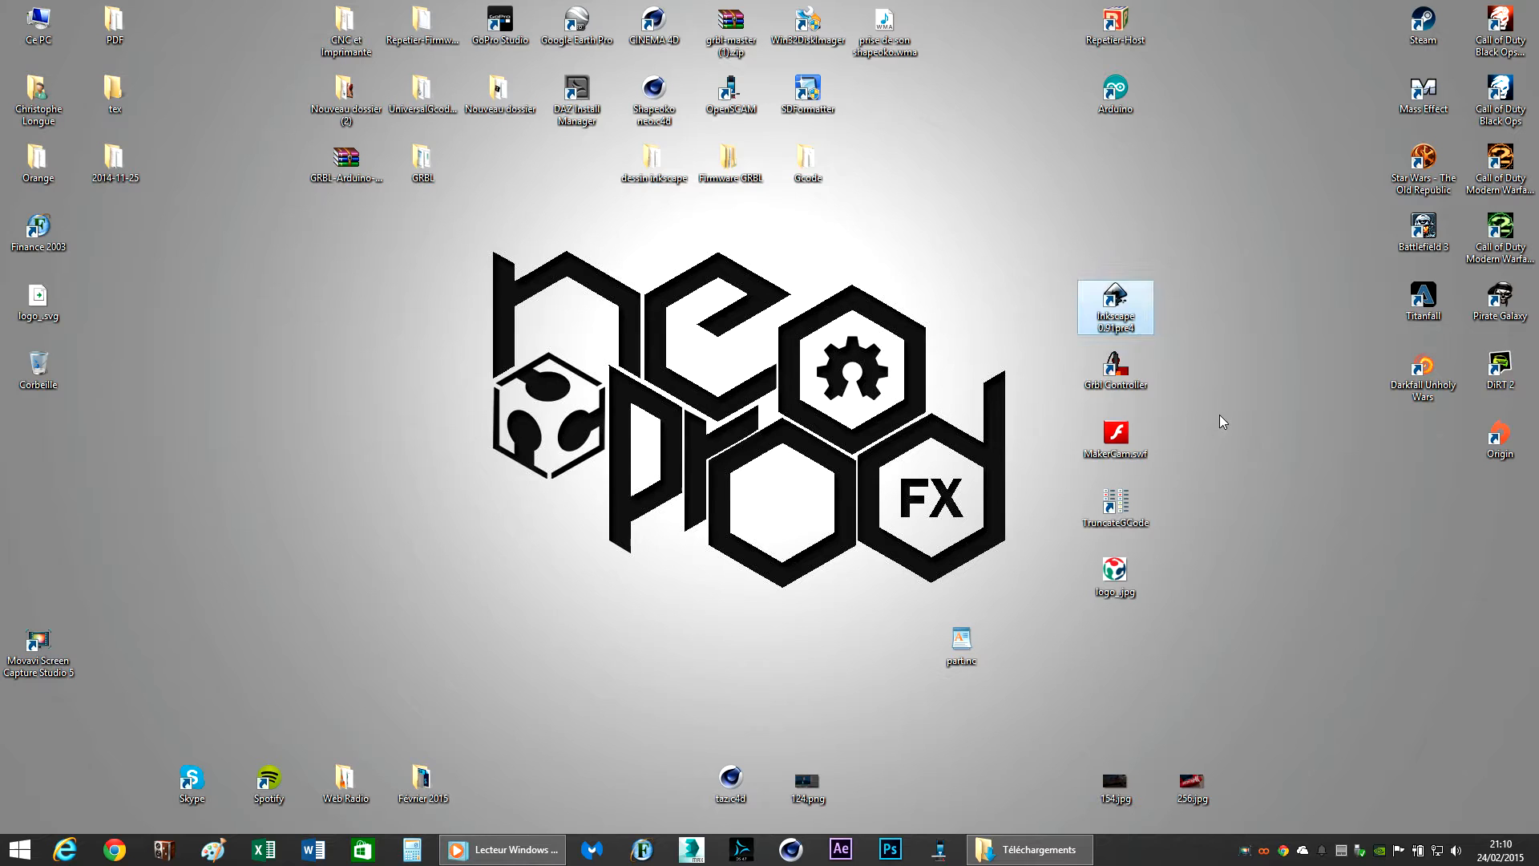
{"action": "left_click", "coordinate": [1130, 447]}
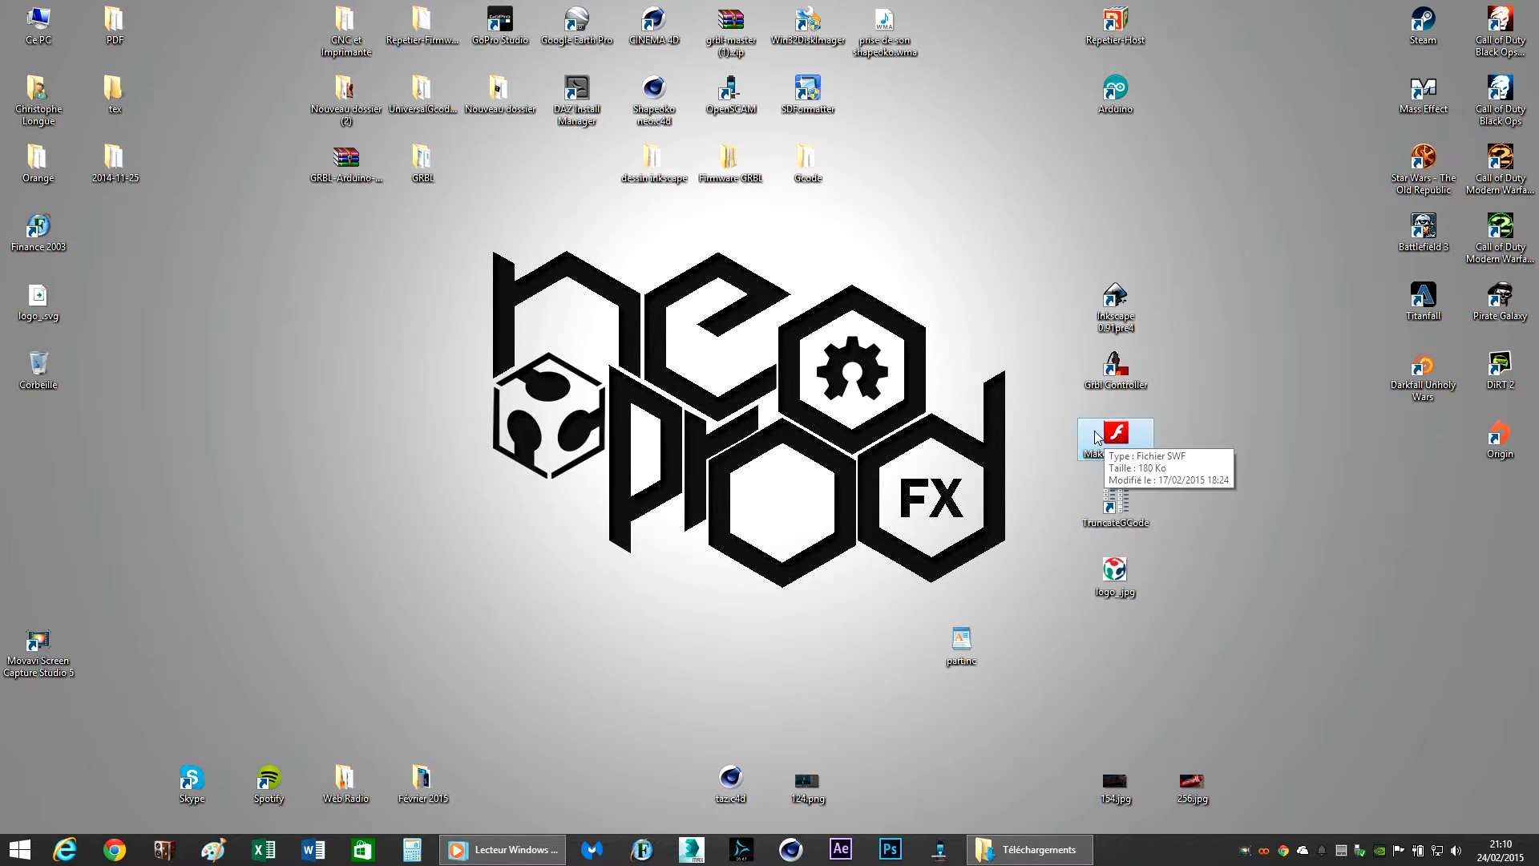
Step: Switch to Chrome and load the online MakerCAM editor at makercam.com
{"action": "left_click", "coordinate": [112, 860]}
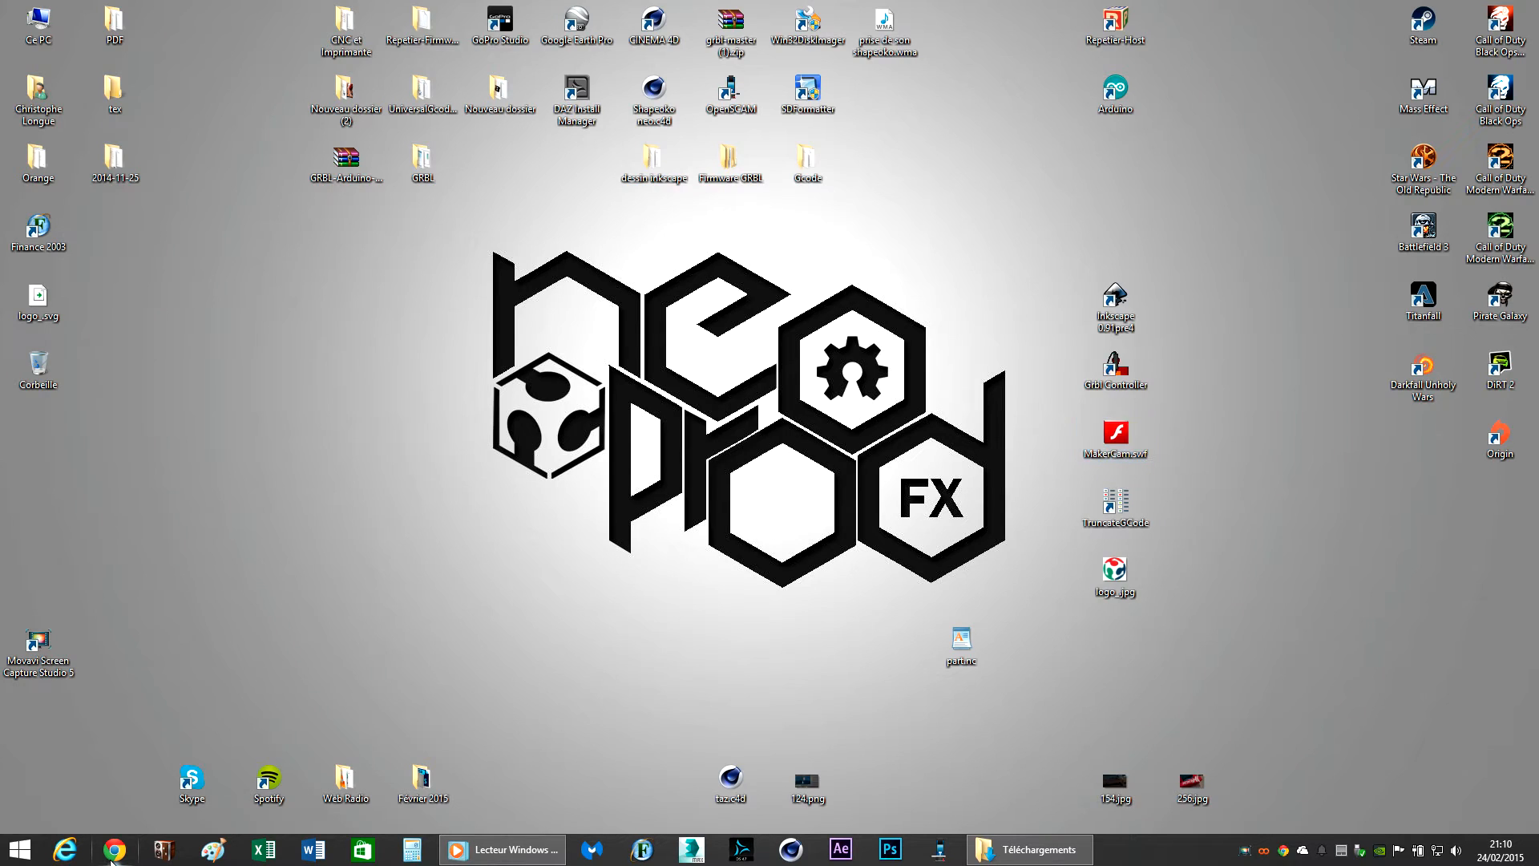
{"action": "left_click", "coordinate": [176, 10]}
{"action": "left_click", "coordinate": [151, 11]}
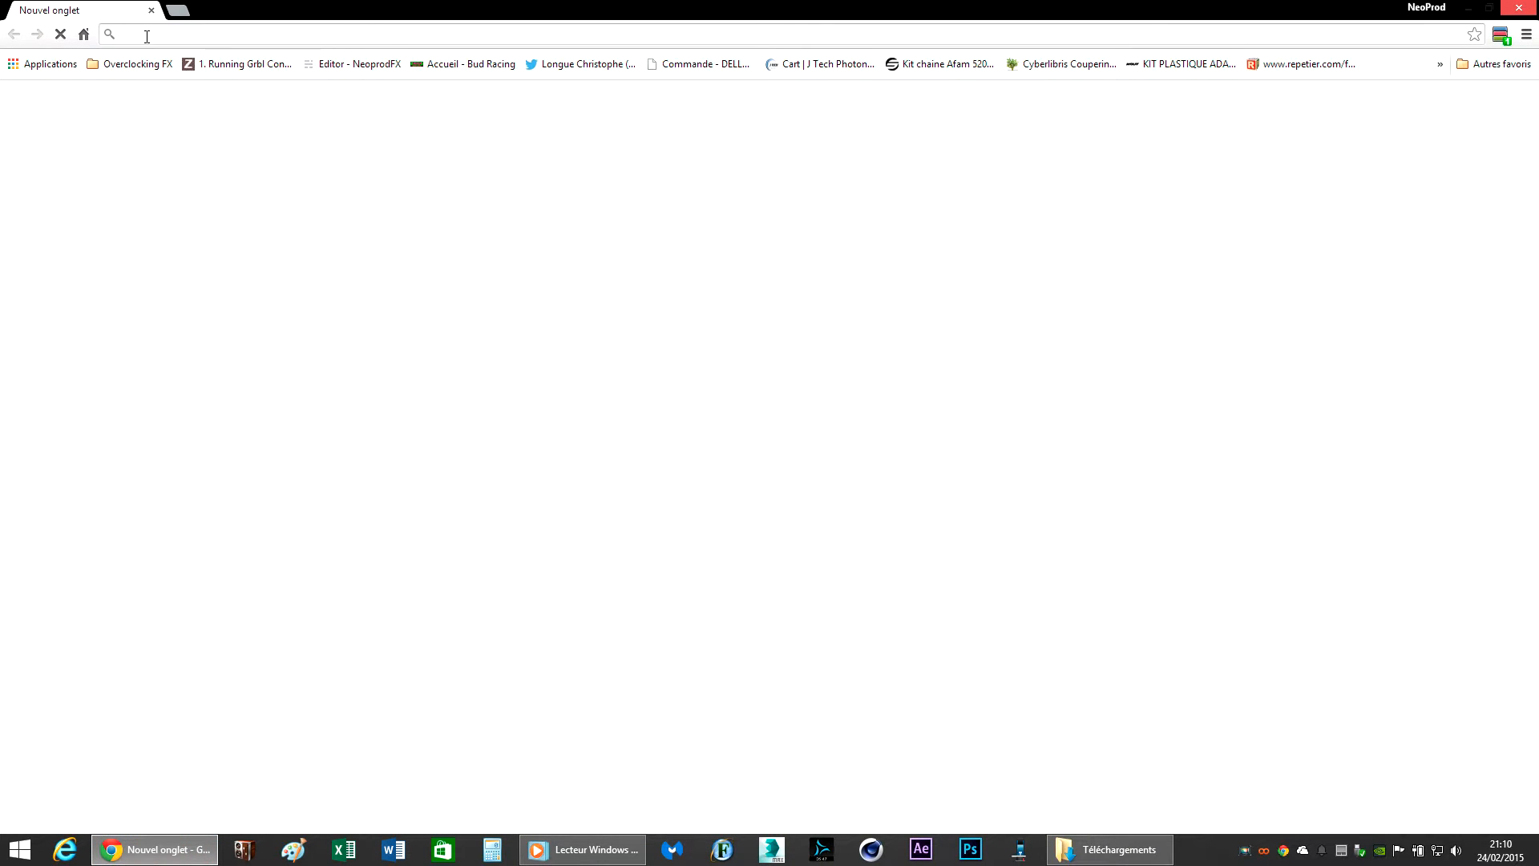
{"action": "type", "text": "makercam.com"}
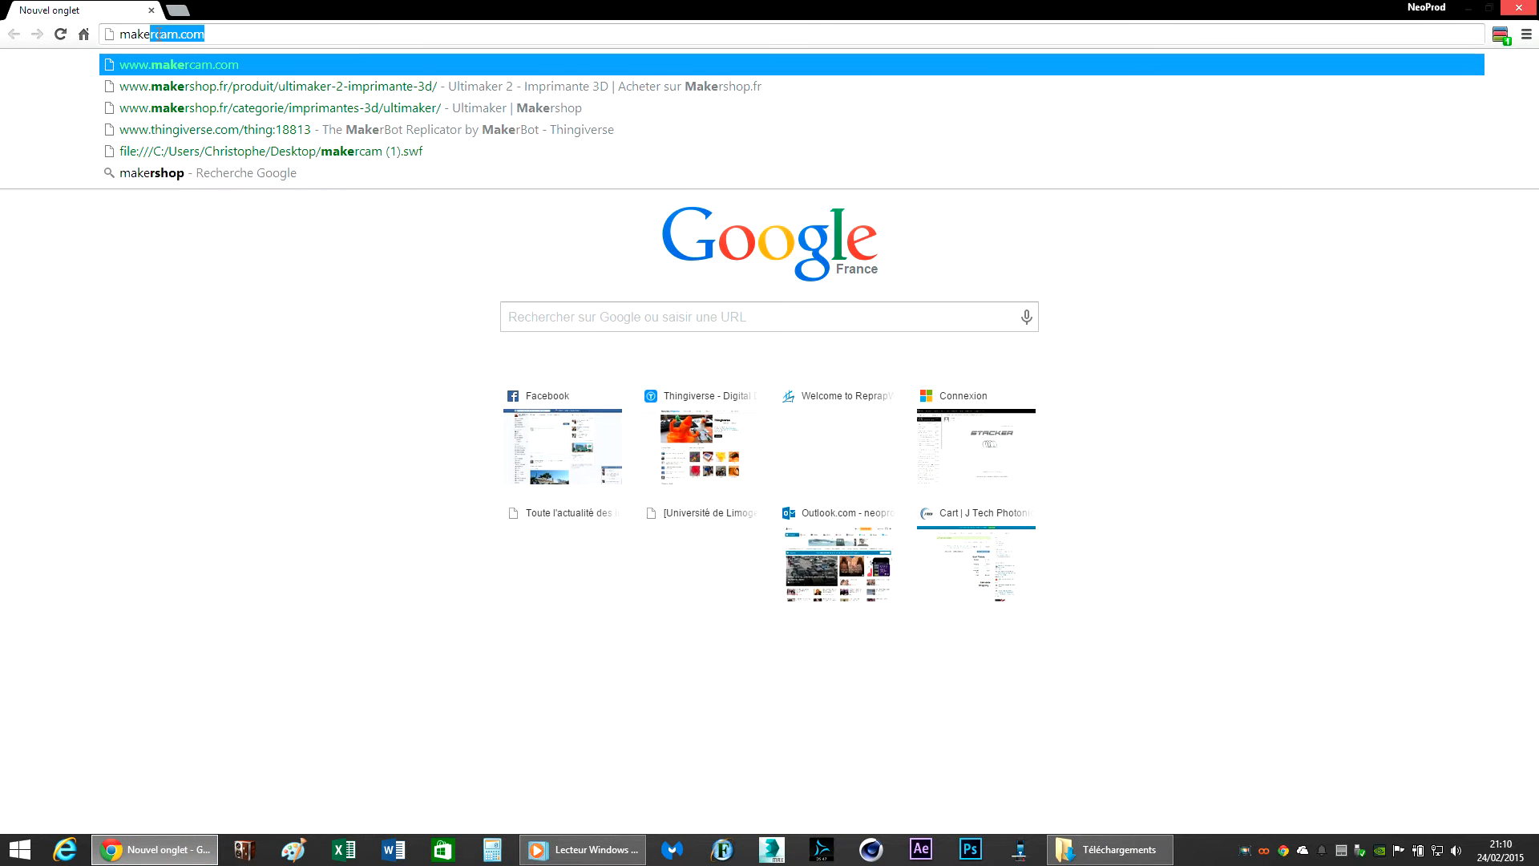
{"action": "key", "text": "Return"}
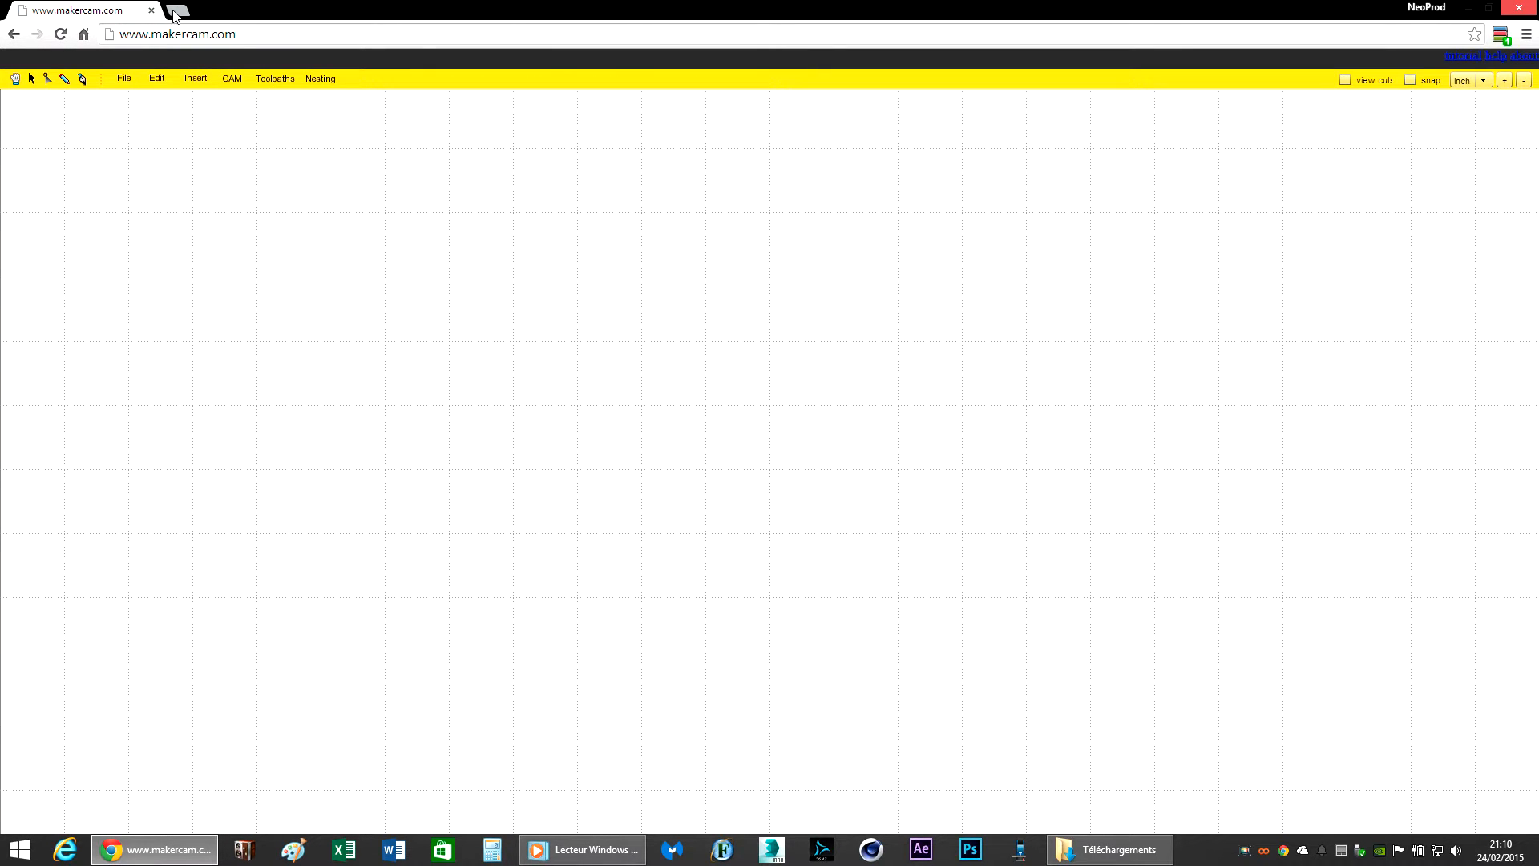
Step: Replace the MakerCAM page with a fresh tab and search Google for "makercam swf"
{"action": "left_click", "coordinate": [174, 12]}
{"action": "left_click", "coordinate": [151, 10]}
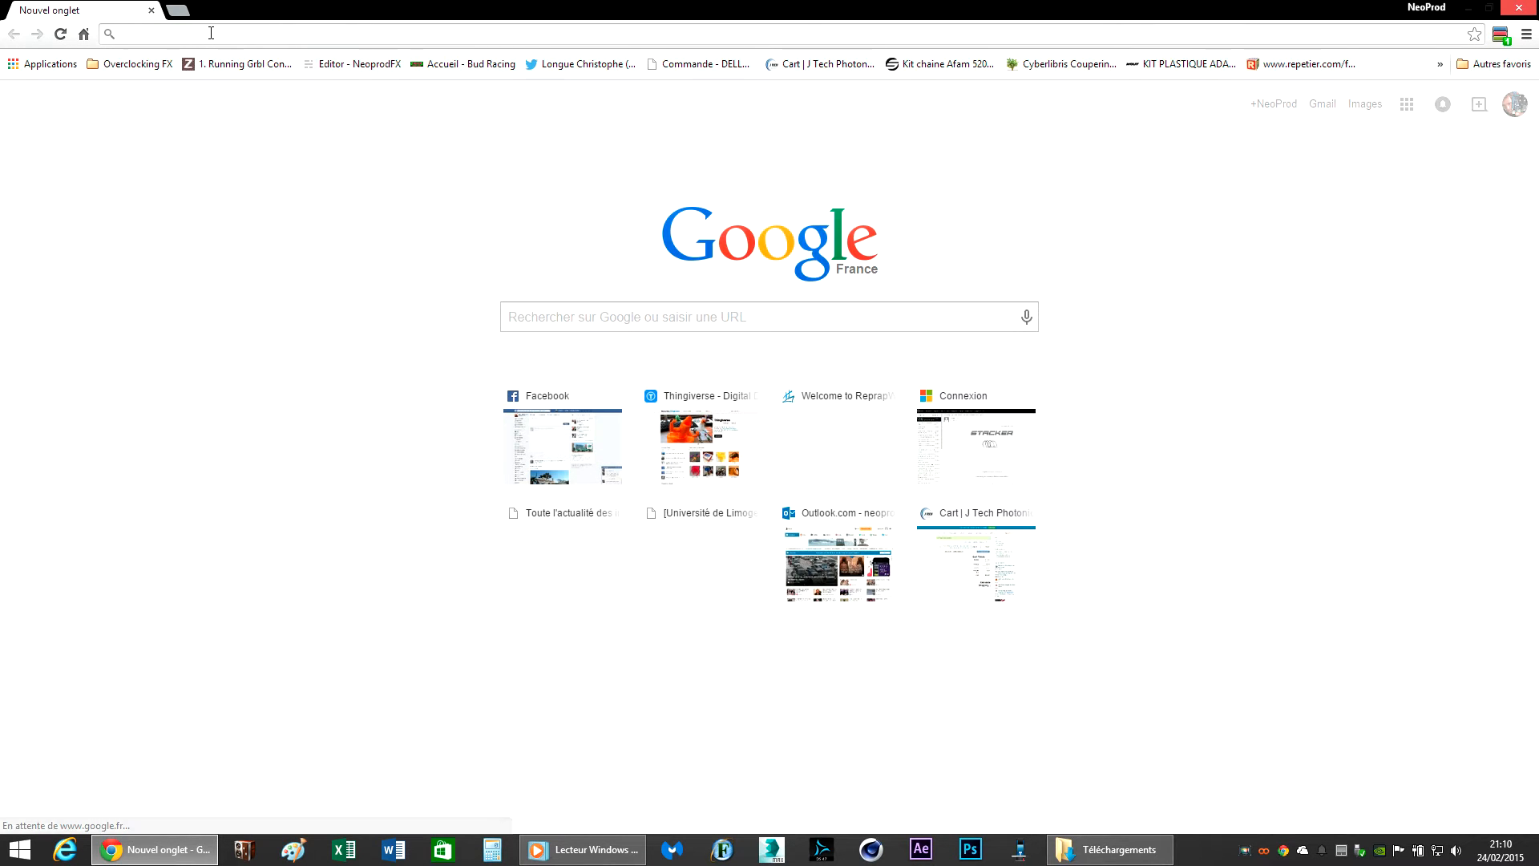
{"action": "type", "text": "makercam s"}
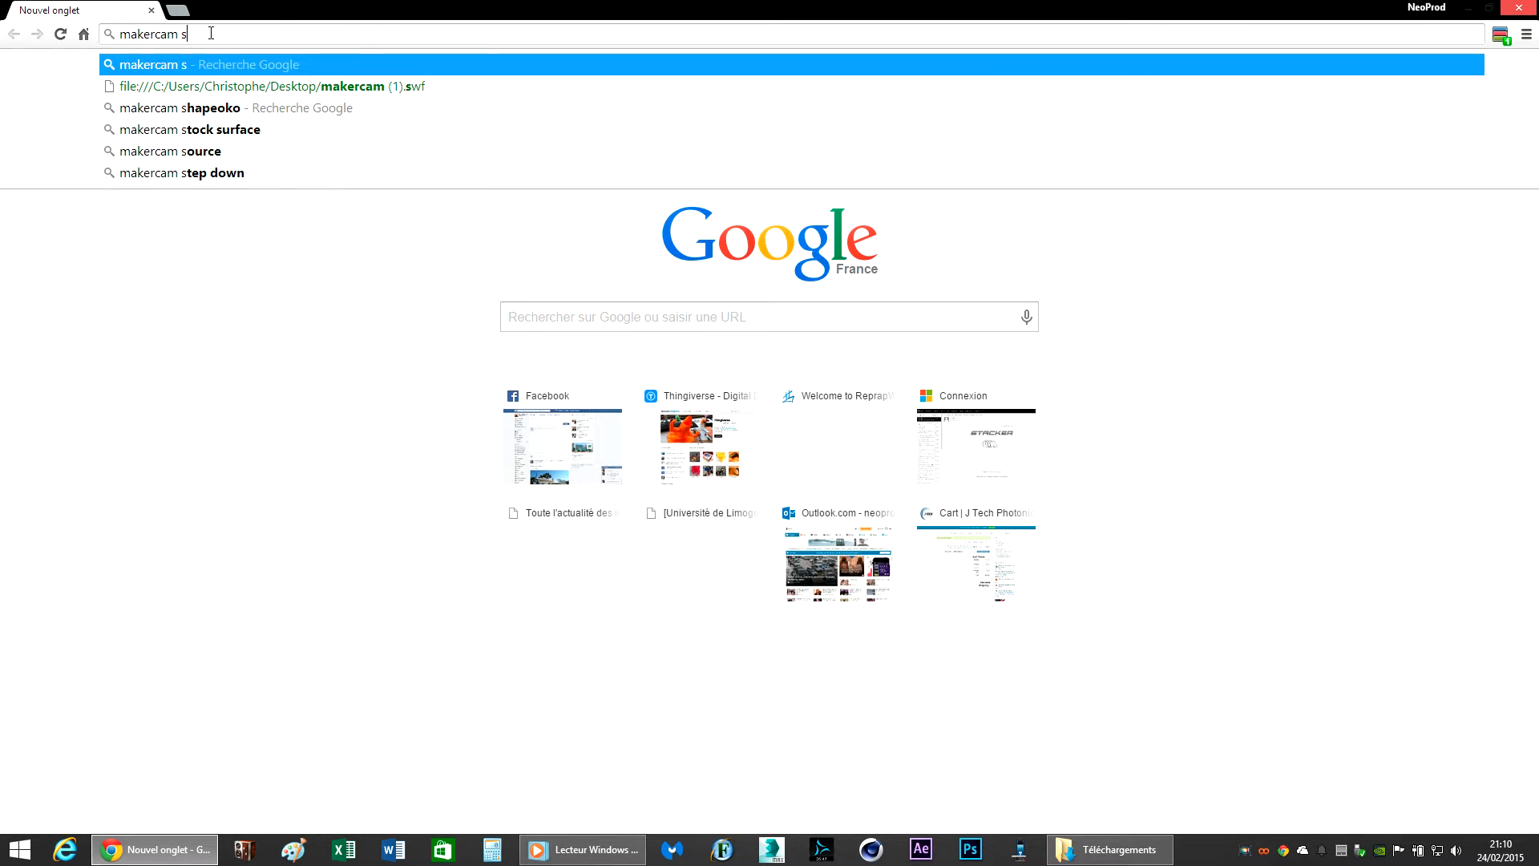
{"action": "type", "text": "wf"}
{"action": "key", "text": "Return"}
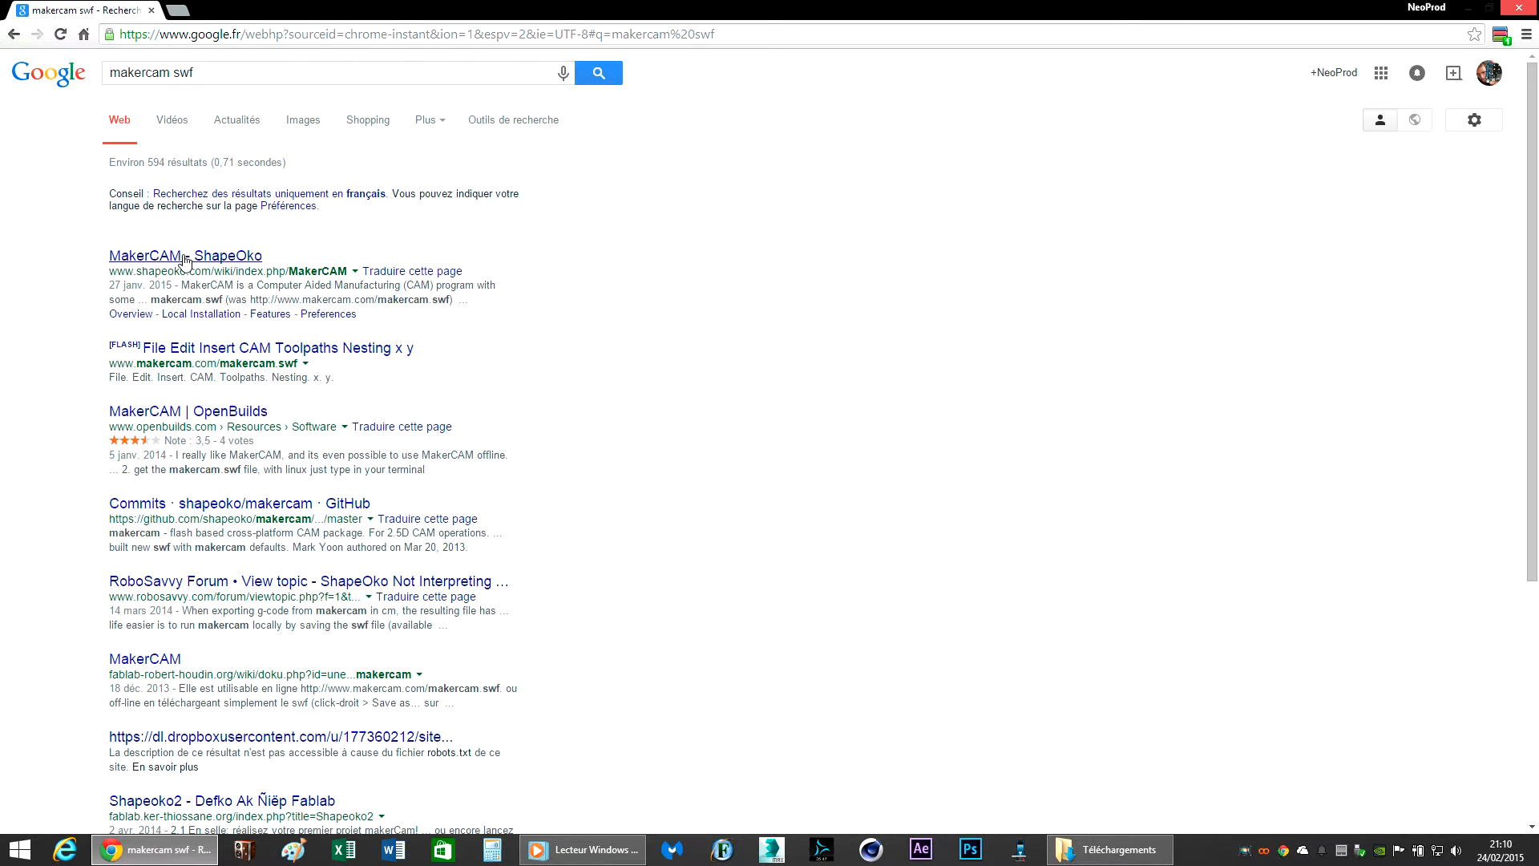
Step: View the Local Installation download links on the ShapeOko wiki's MakerCAM page, and close the browser
{"action": "left_click", "coordinate": [185, 257]}
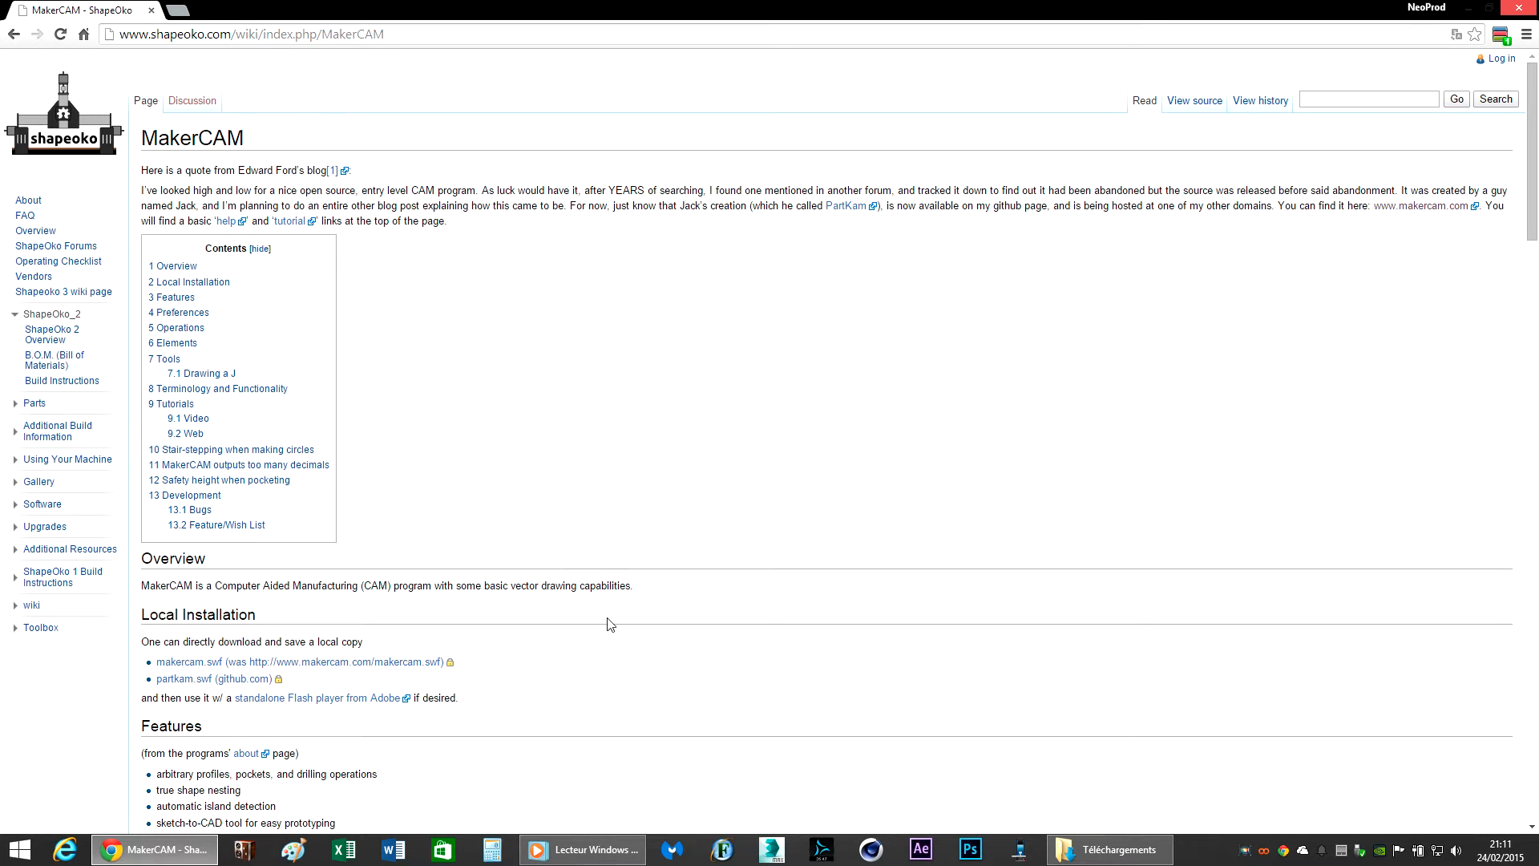
{"action": "scroll", "coordinate": [522, 690], "scroll_direction": "down", "scroll_amount": 2}
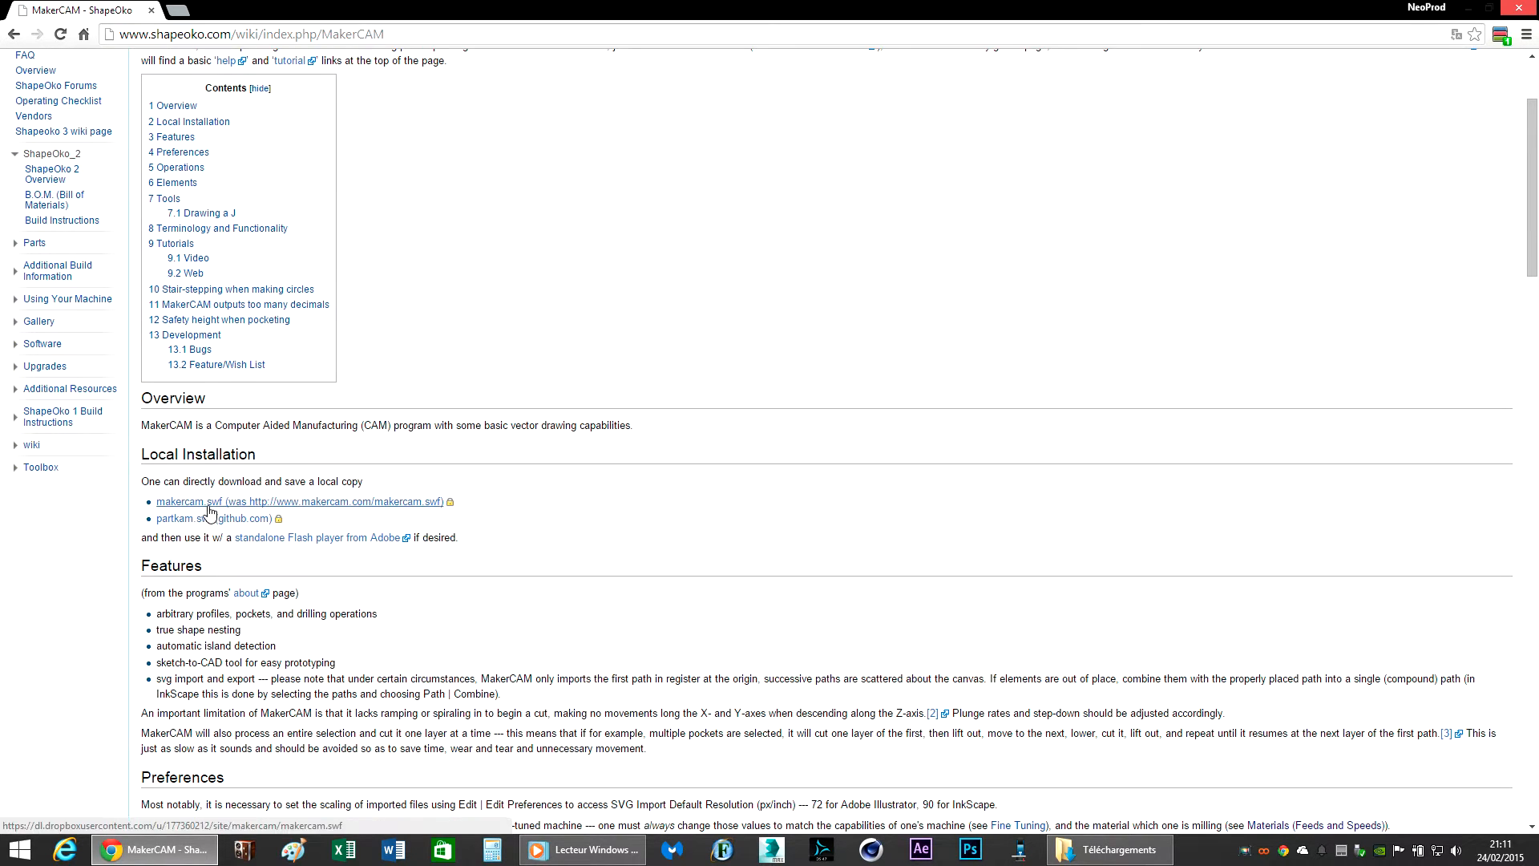
{"action": "left_click", "coordinate": [151, 11]}
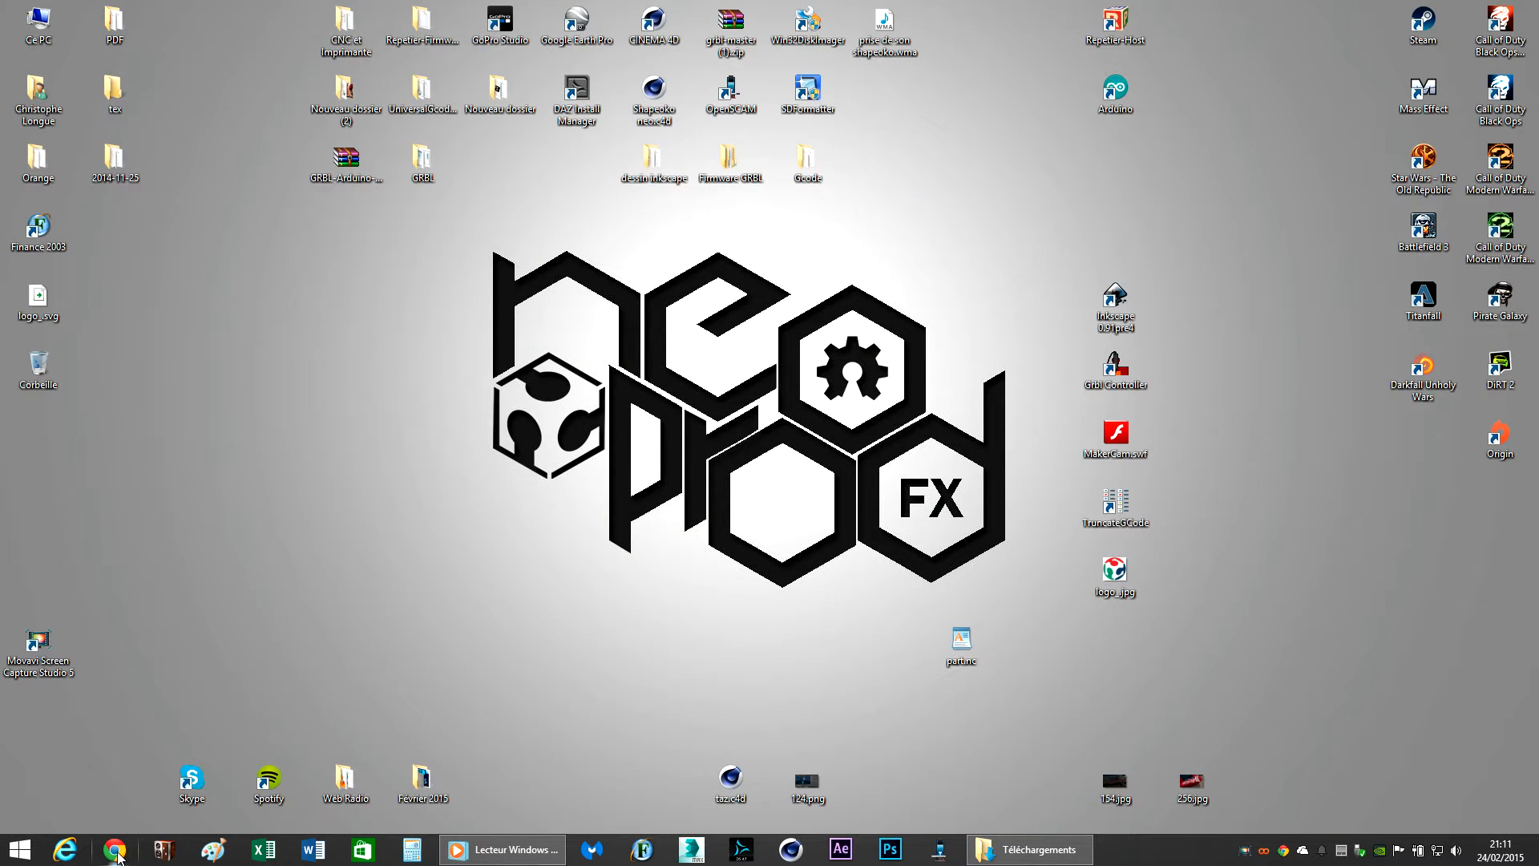
Step: Pin the desktop file MakerCam.swf to Chrome's taskbar shortcut, launch it from the pinned entry and close it
{"action": "left_click_drag", "start_coordinate": [1116, 437], "coordinate": [116, 854]}
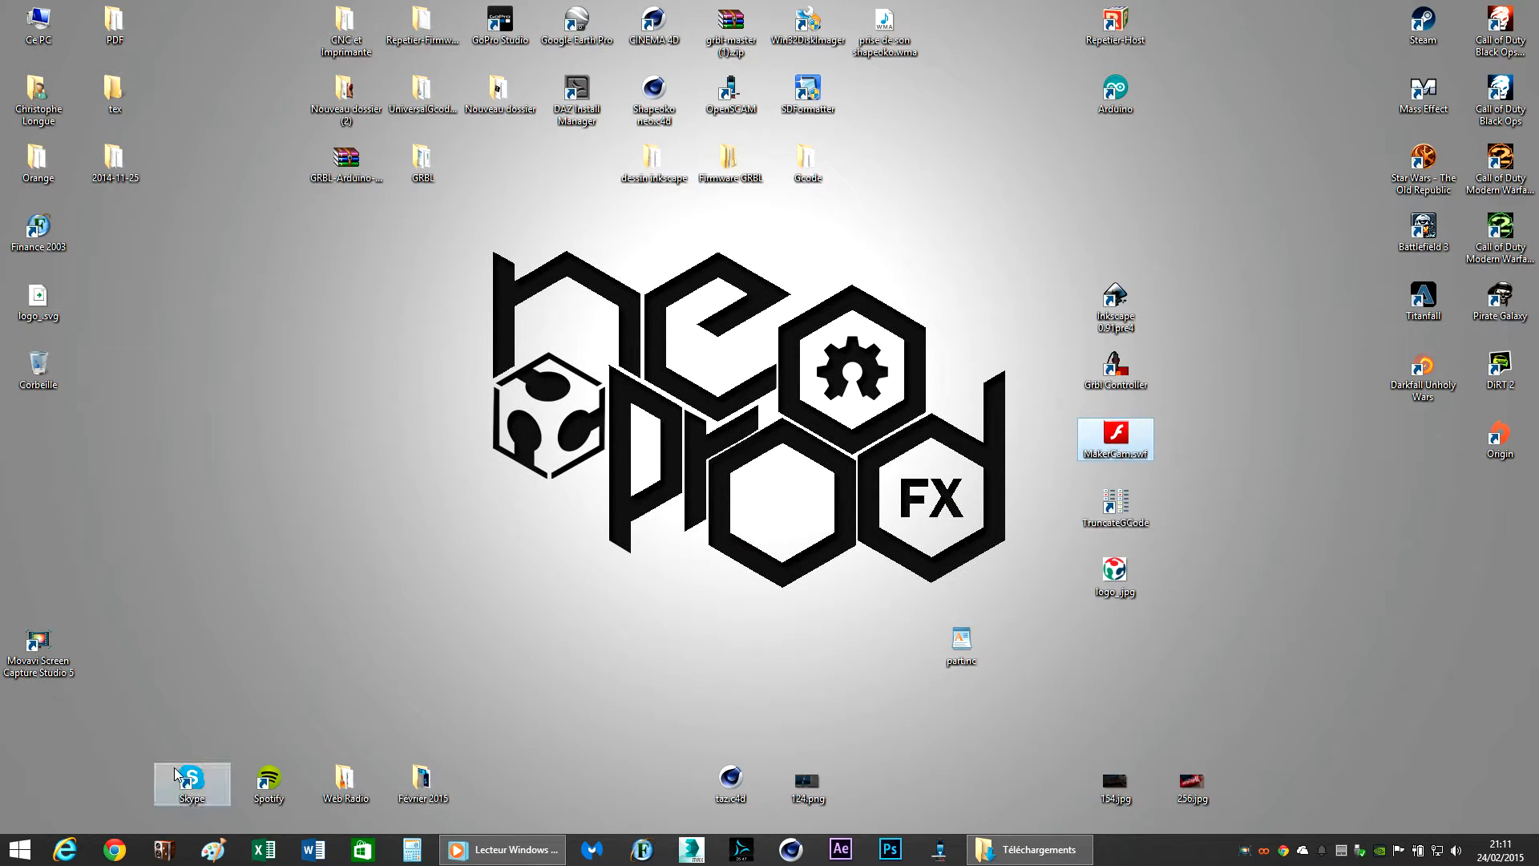
{"action": "right_click", "coordinate": [115, 850]}
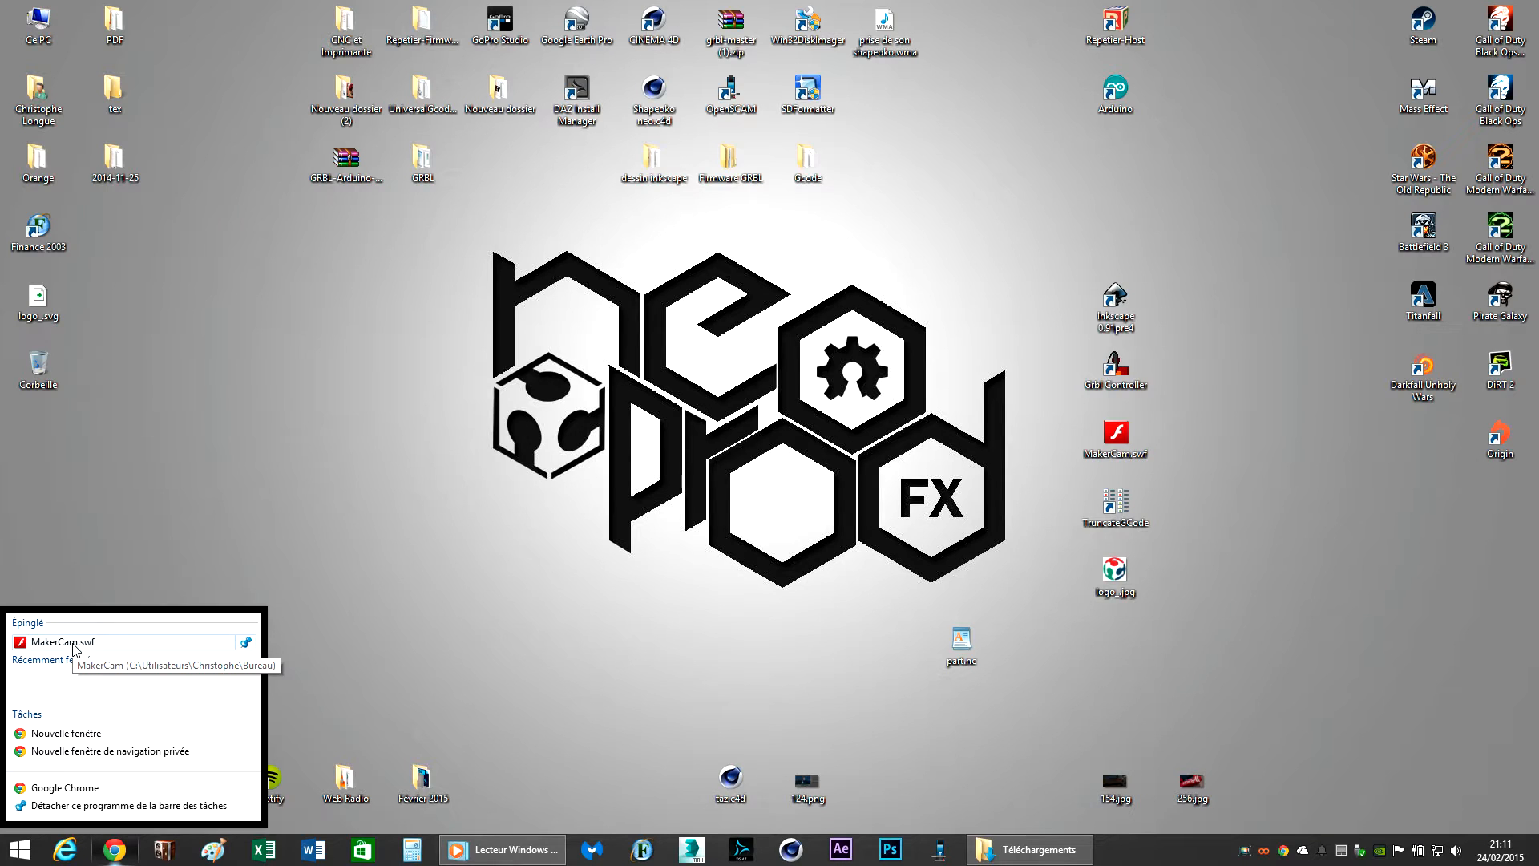
{"action": "left_click", "coordinate": [74, 645]}
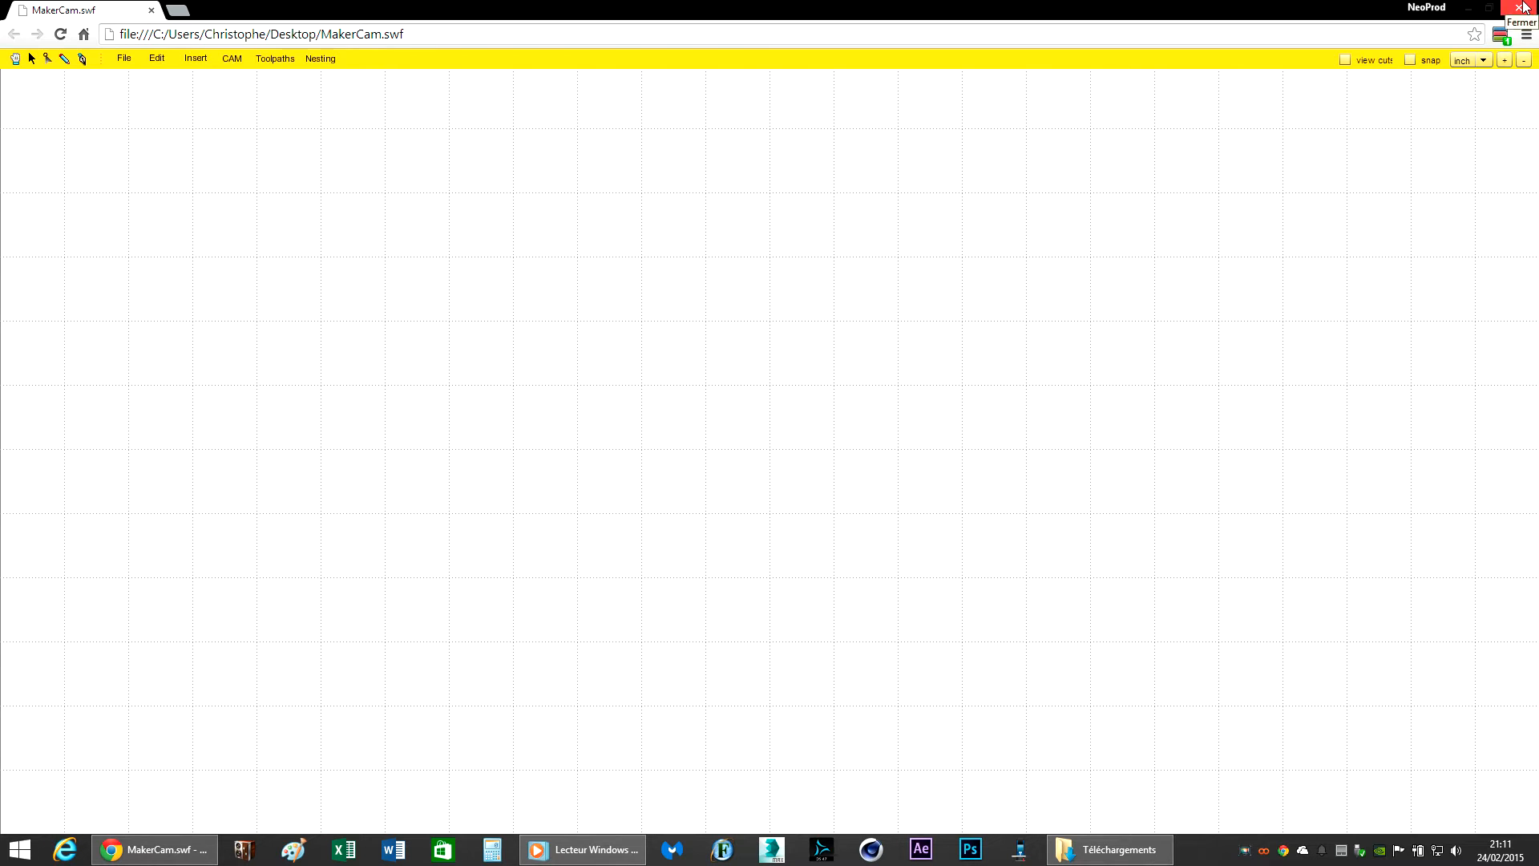
{"action": "left_click", "coordinate": [1524, 7]}
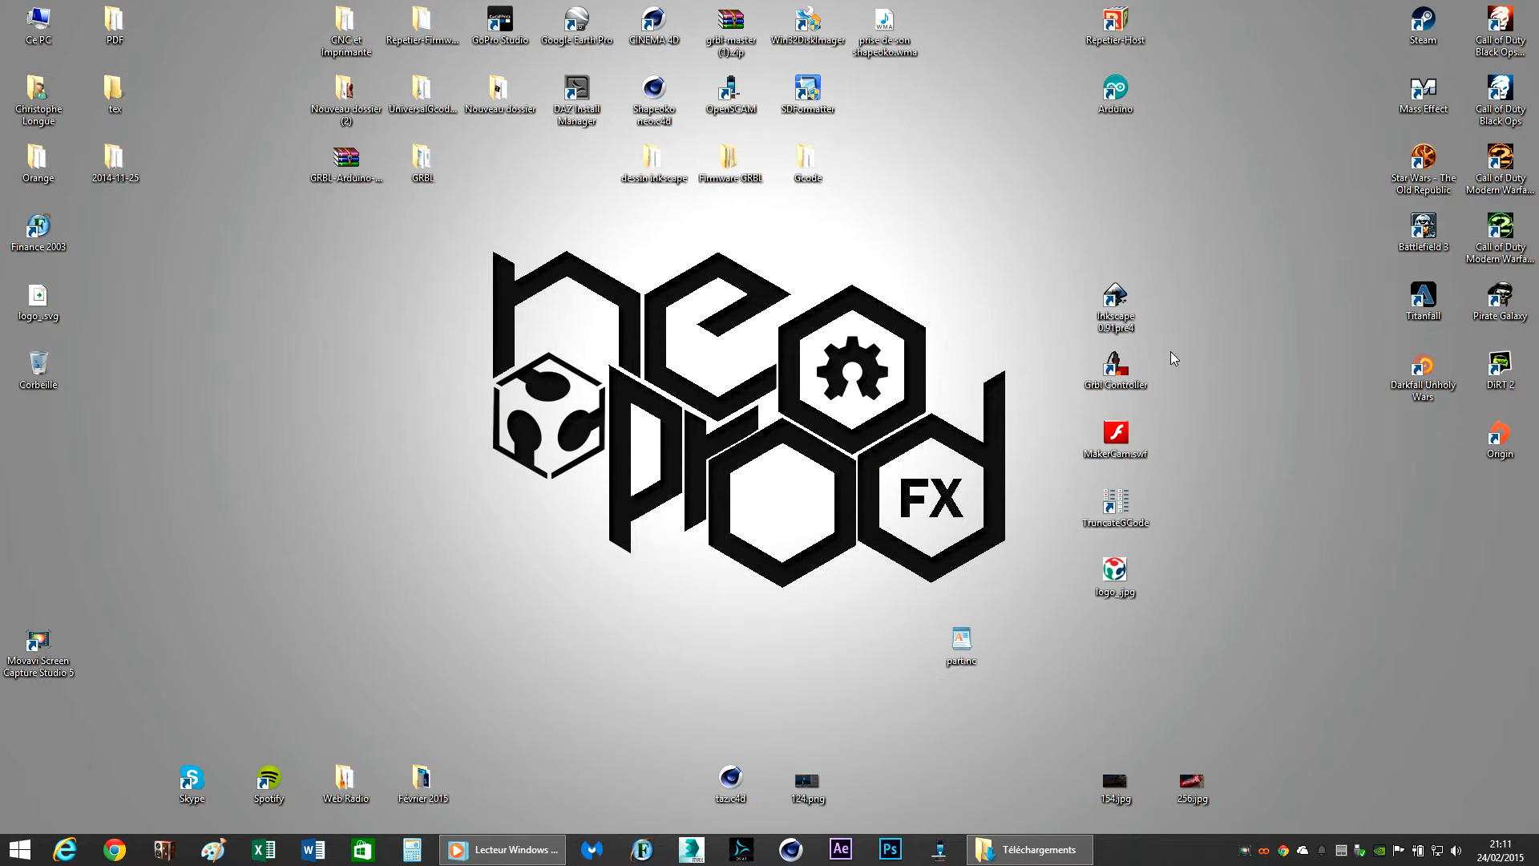
Step: Launch Inkscape and open logo_.jpg as an embedded image with the resolution taken from the file, in a maximised window
{"action": "double_click", "coordinate": [1118, 308]}
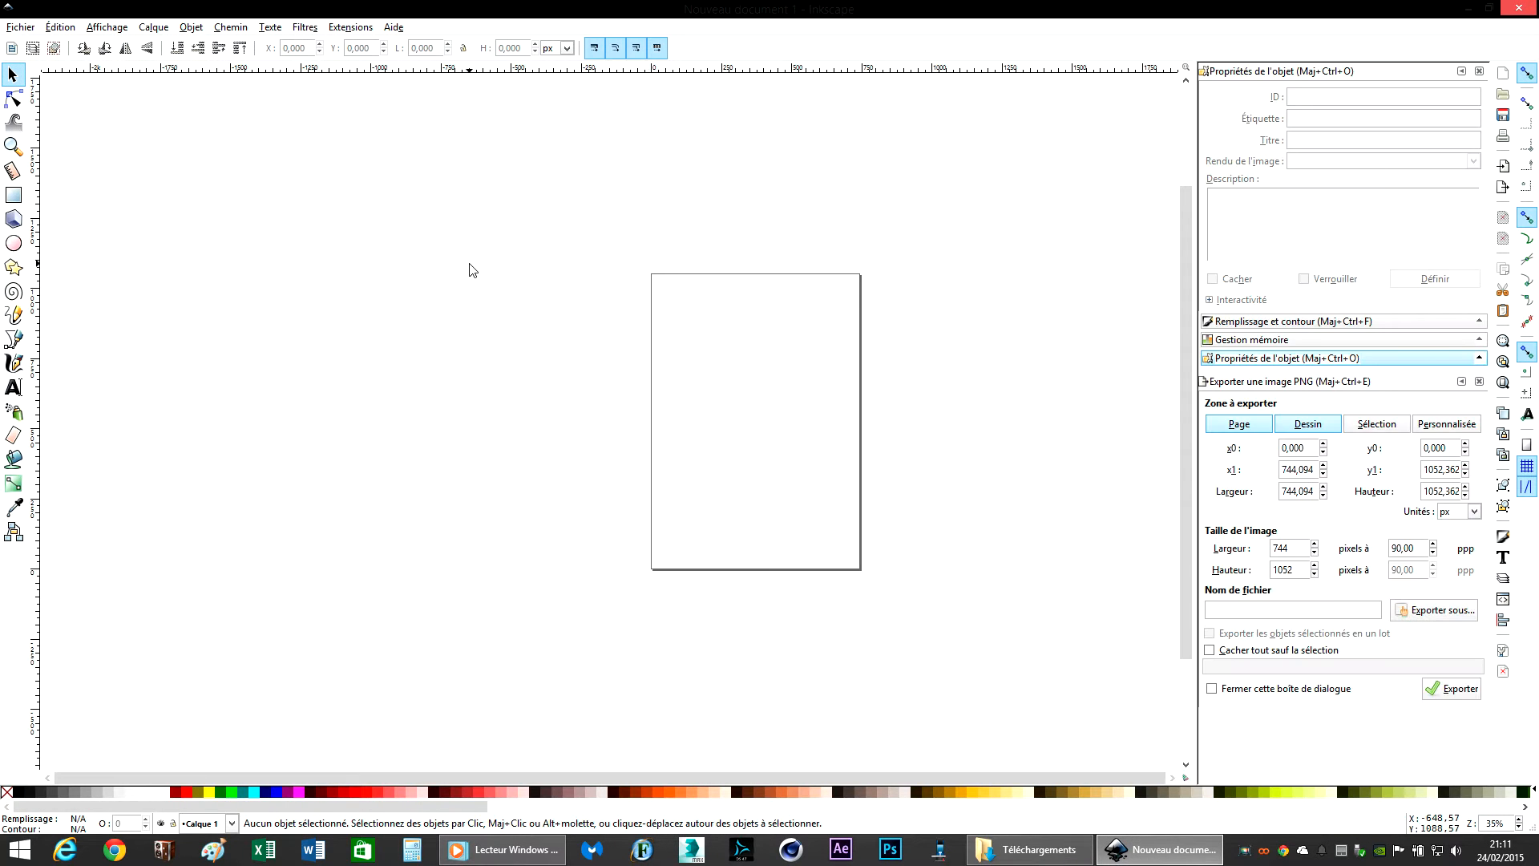
{"action": "left_click", "coordinate": [20, 26]}
{"action": "left_click", "coordinate": [38, 63]}
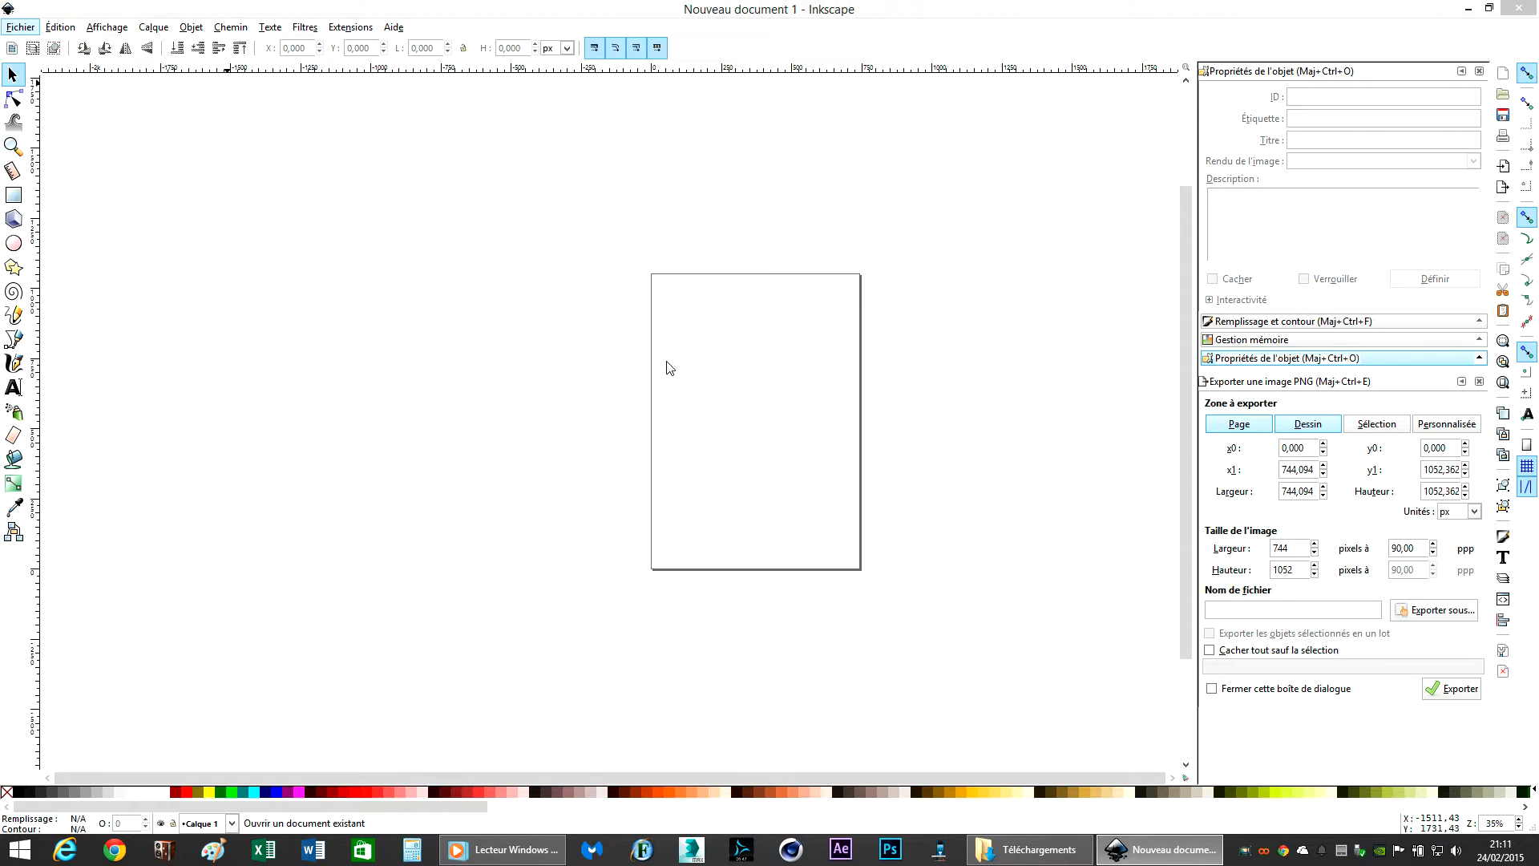
{"action": "double_click", "coordinate": [189, 344]}
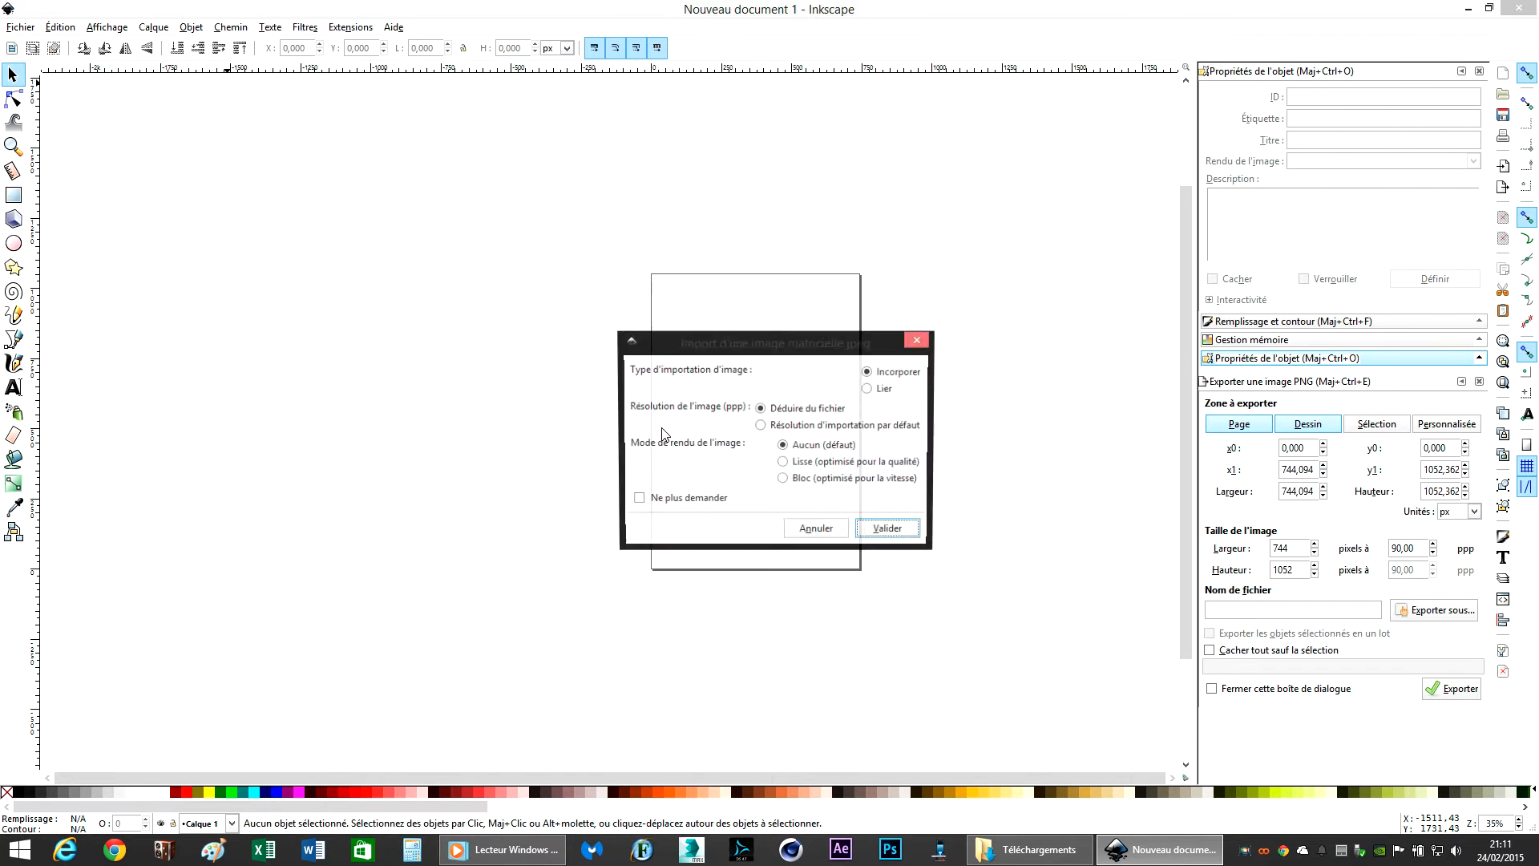
{"action": "left_click", "coordinate": [890, 531]}
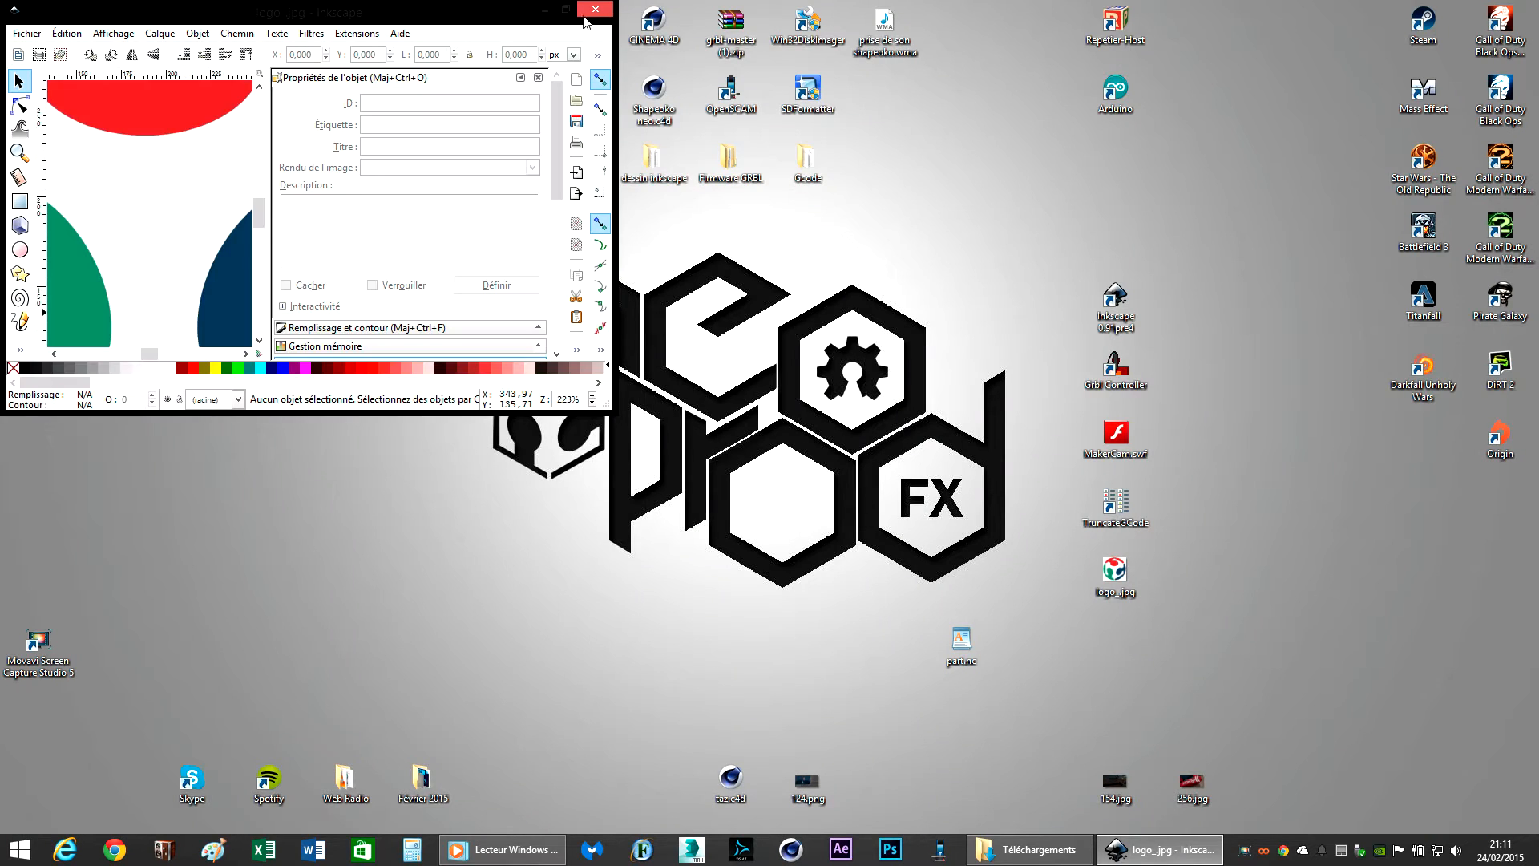
{"action": "left_click", "coordinate": [565, 8]}
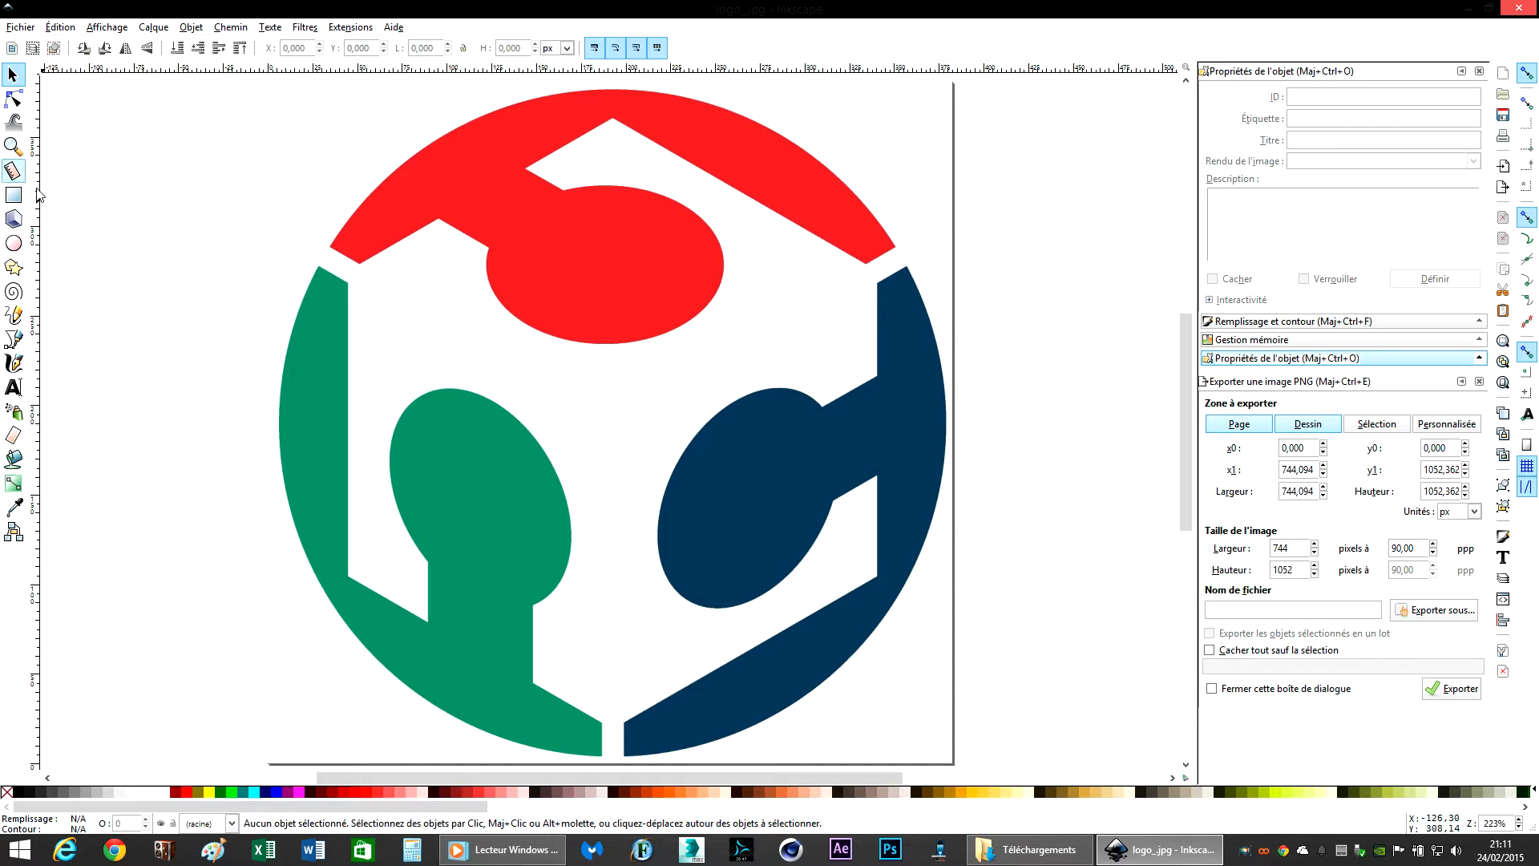
Step: Vectorise the logo bitmap in a single pass using the brightness threshold of 0.450
{"action": "left_click", "coordinate": [474, 188]}
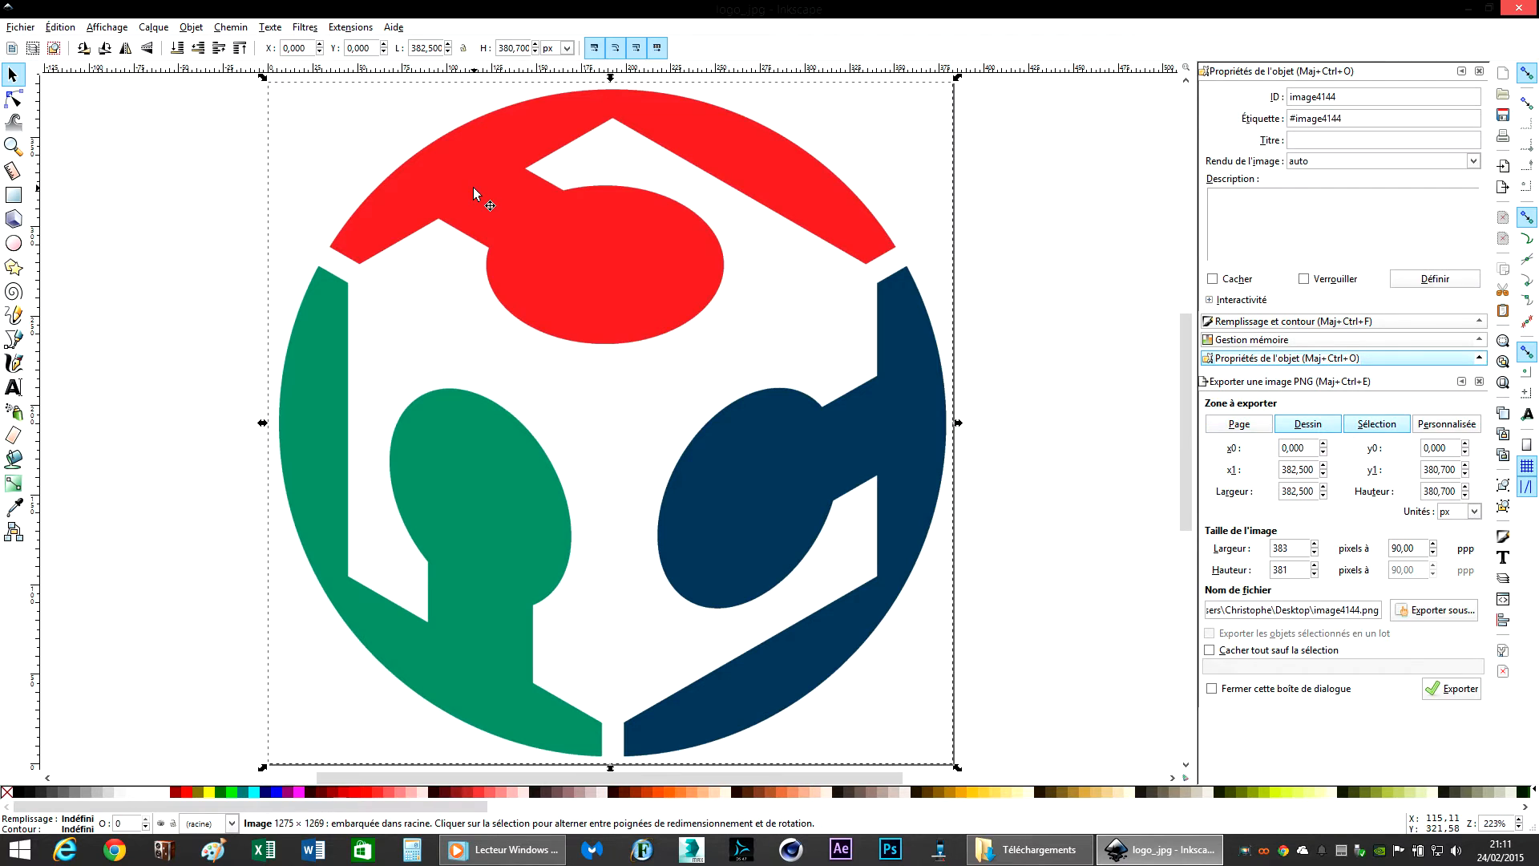
{"action": "right_click", "coordinate": [474, 188]}
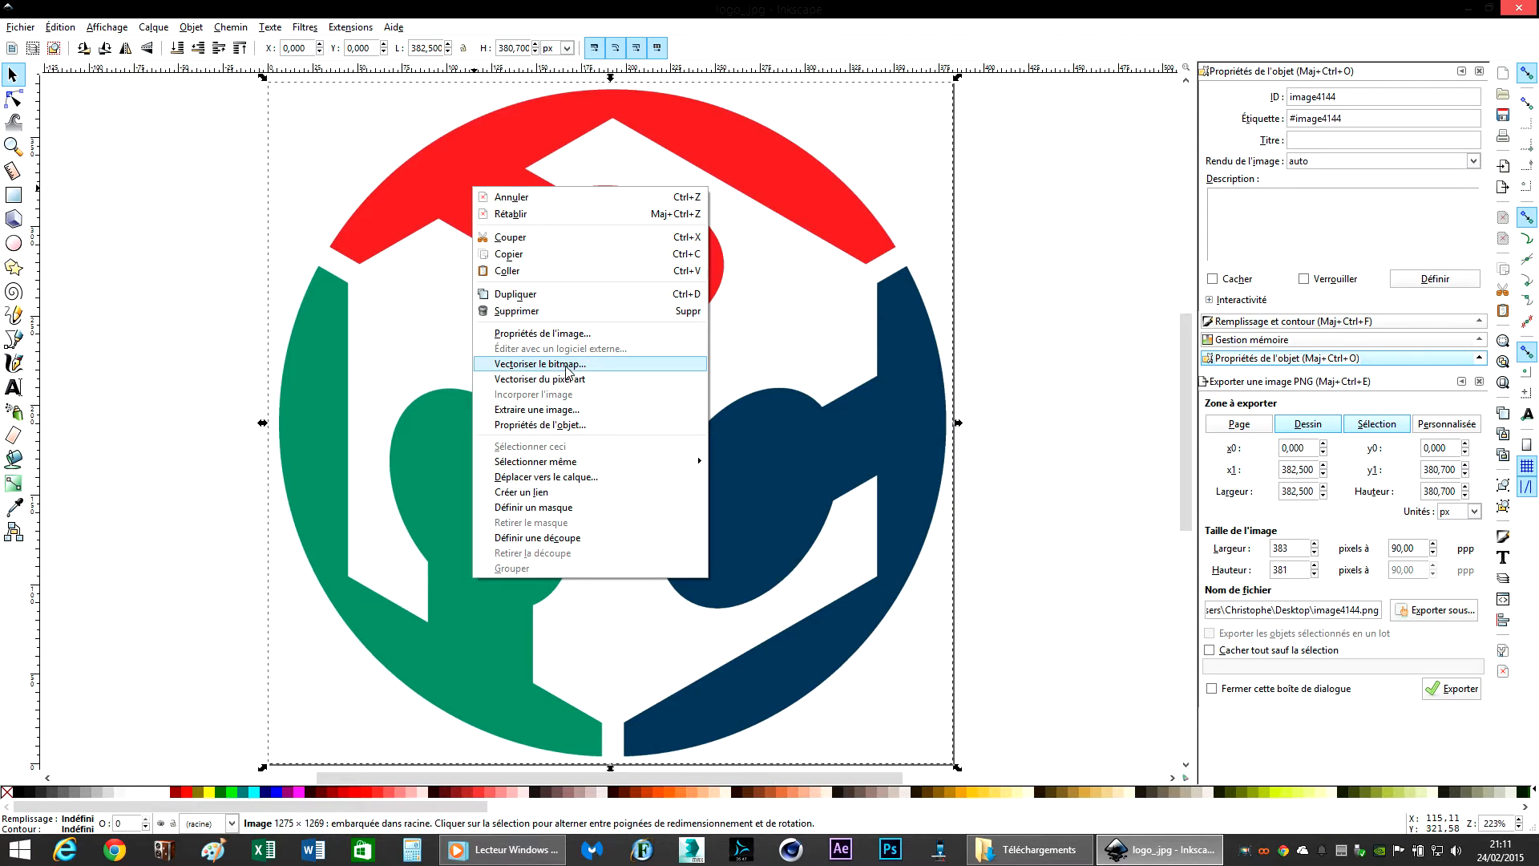
{"action": "left_click", "coordinate": [539, 364]}
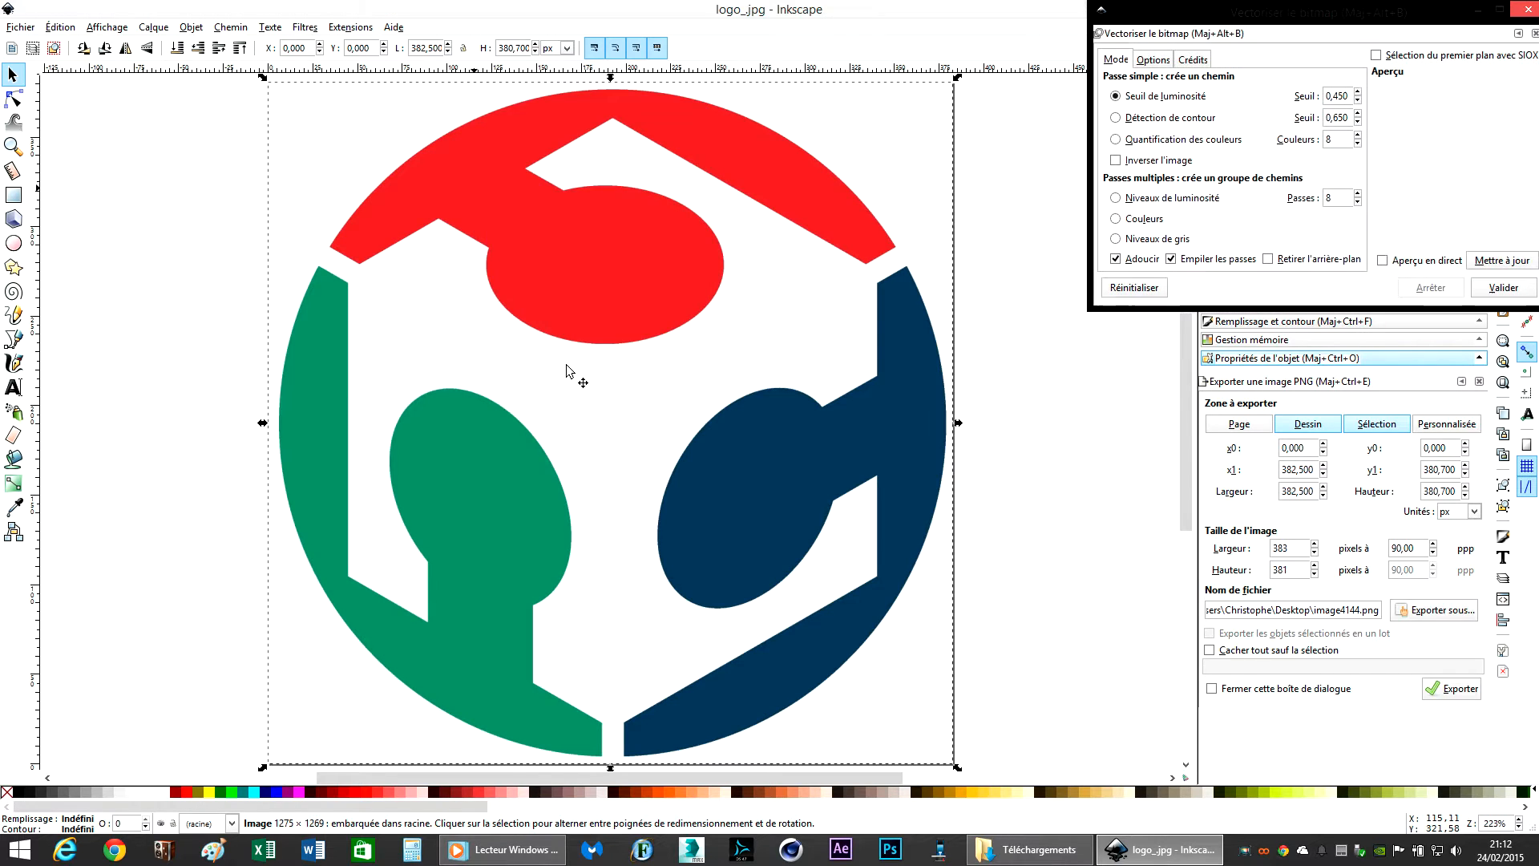
{"action": "left_click", "coordinate": [1504, 288]}
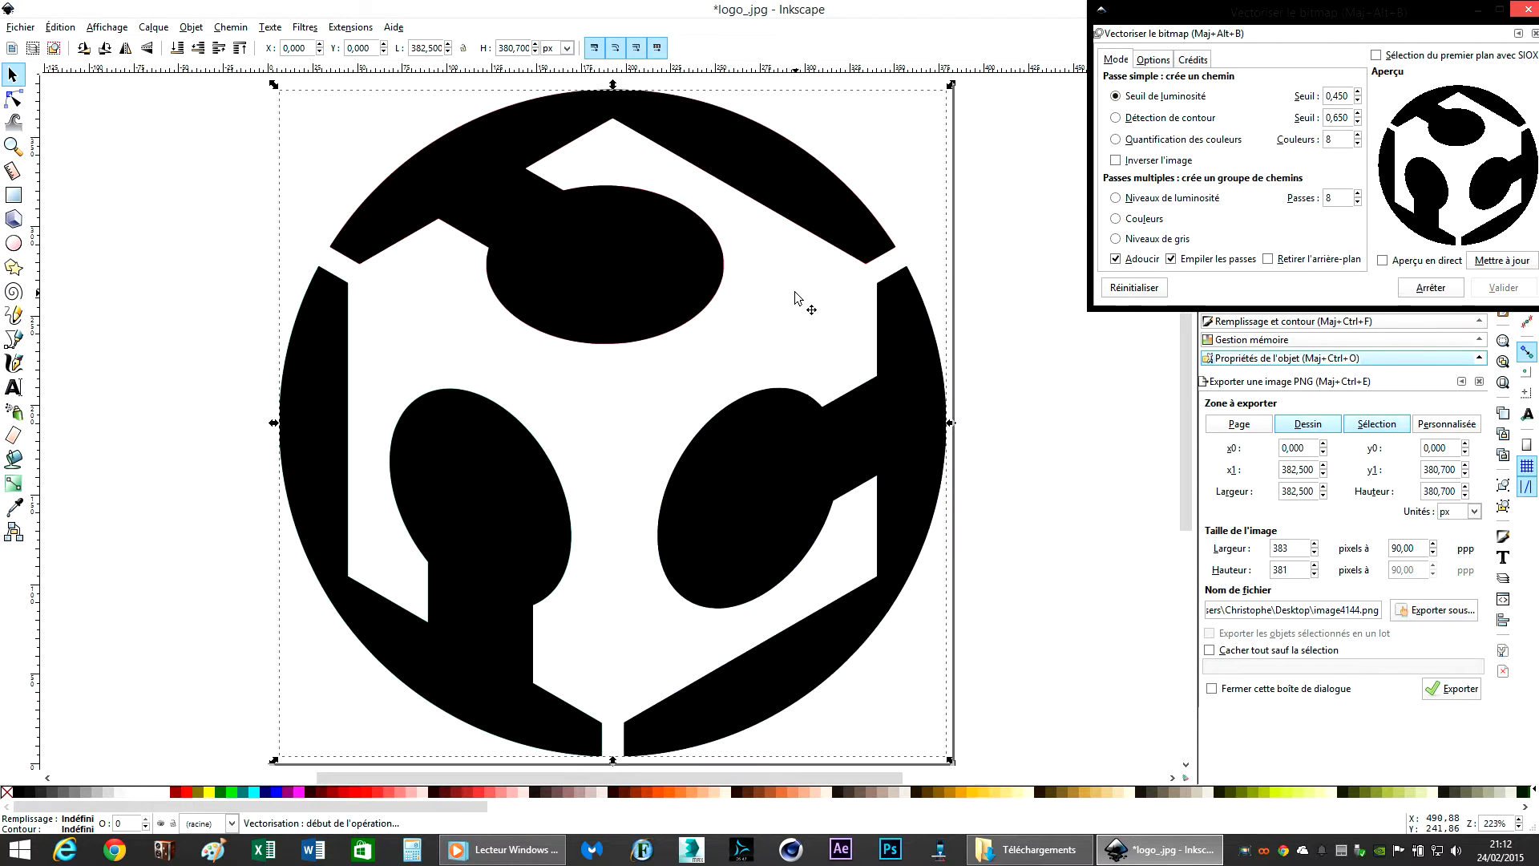
{"action": "left_click", "coordinate": [1521, 9]}
Step: Move the traced black logo about 54 px to the right and delete the original coloured bitmap beneath it
{"action": "left_click_drag", "start_coordinate": [639, 262], "coordinate": [741, 261]}
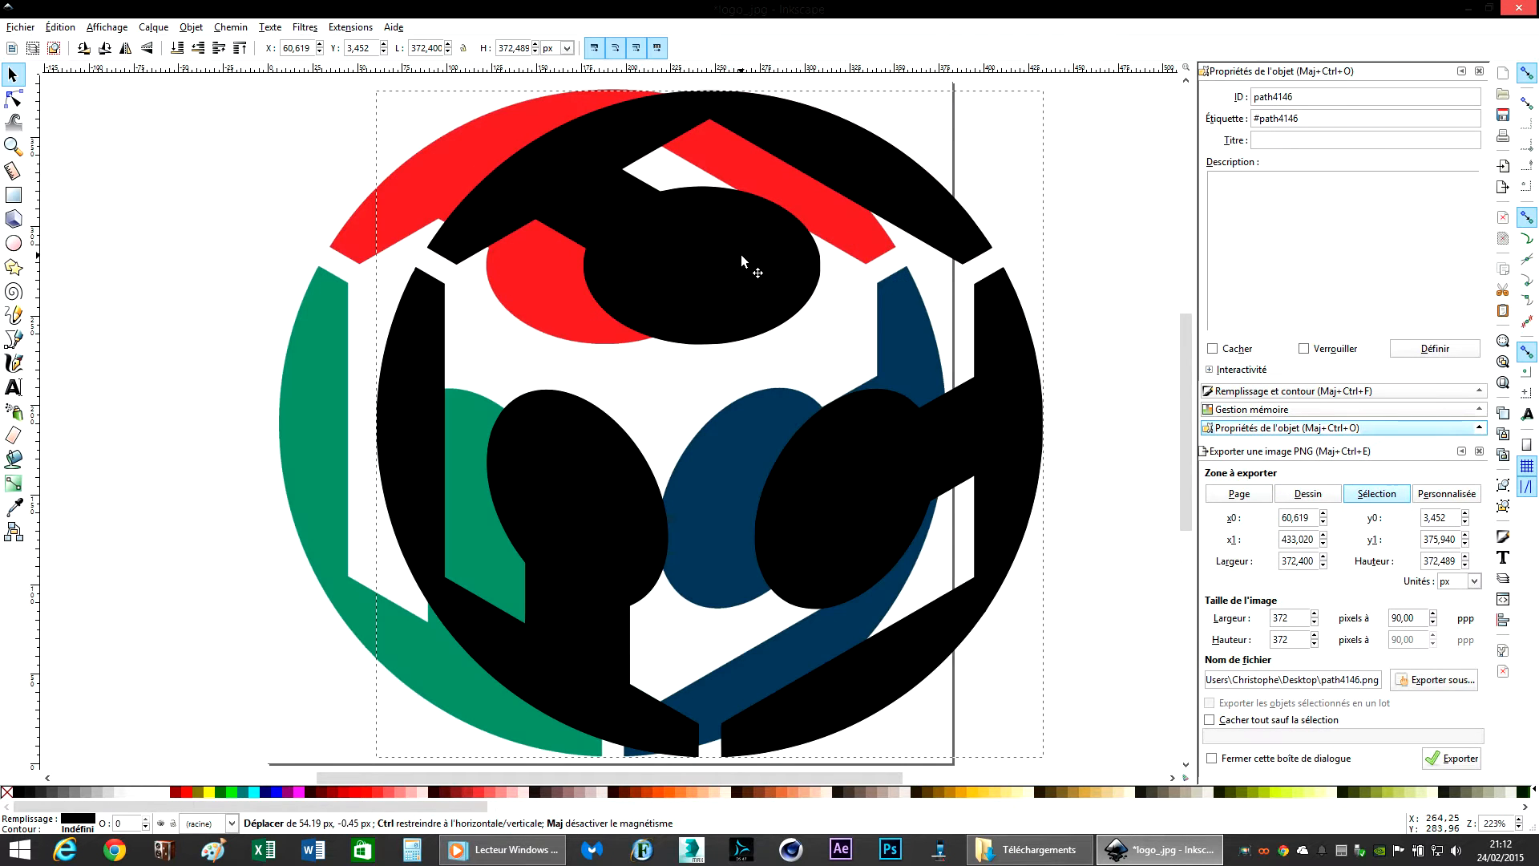
{"action": "left_click", "coordinate": [297, 366]}
{"action": "key", "text": "Delete"}
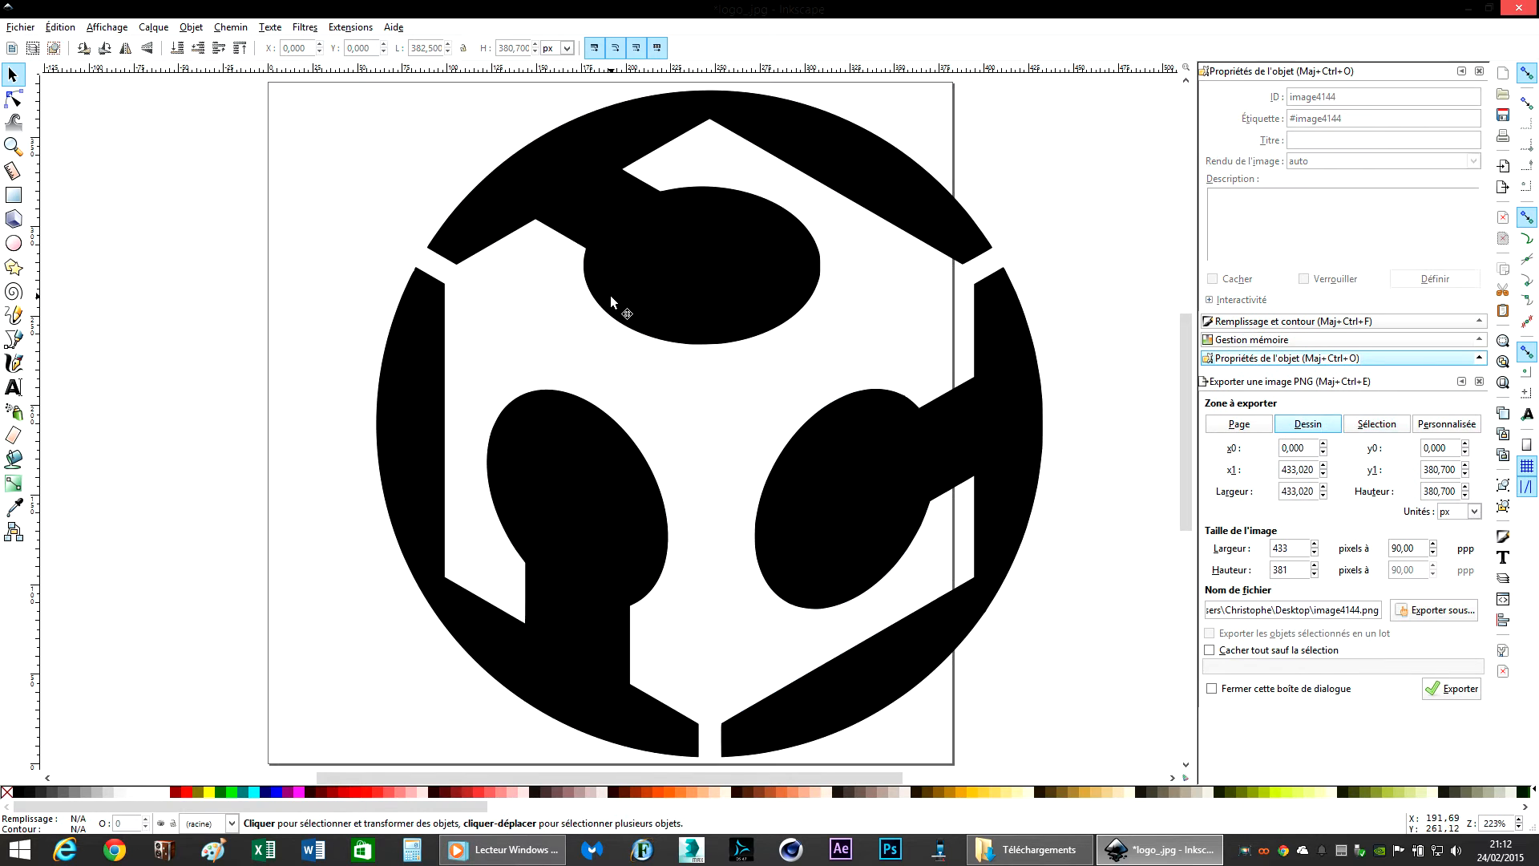
Step: Move the traced logo back inside the page to about X 4.2, Y 3.0 px and inspect its nodes
{"action": "left_click_drag", "start_coordinate": [693, 281], "coordinate": [600, 286]}
{"action": "key", "text": "n"}
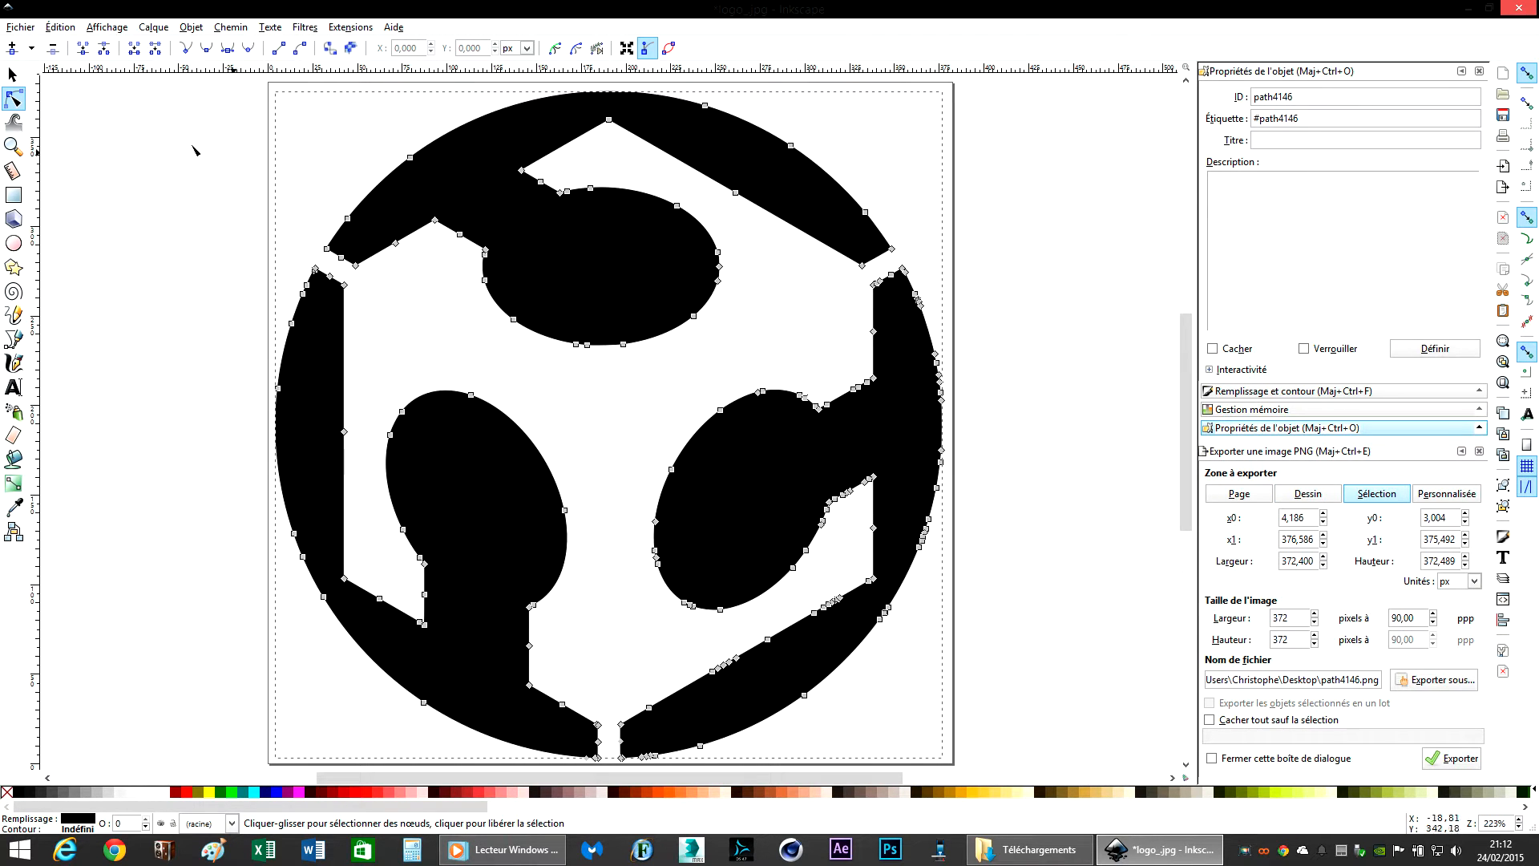
{"action": "left_click", "coordinate": [13, 75]}
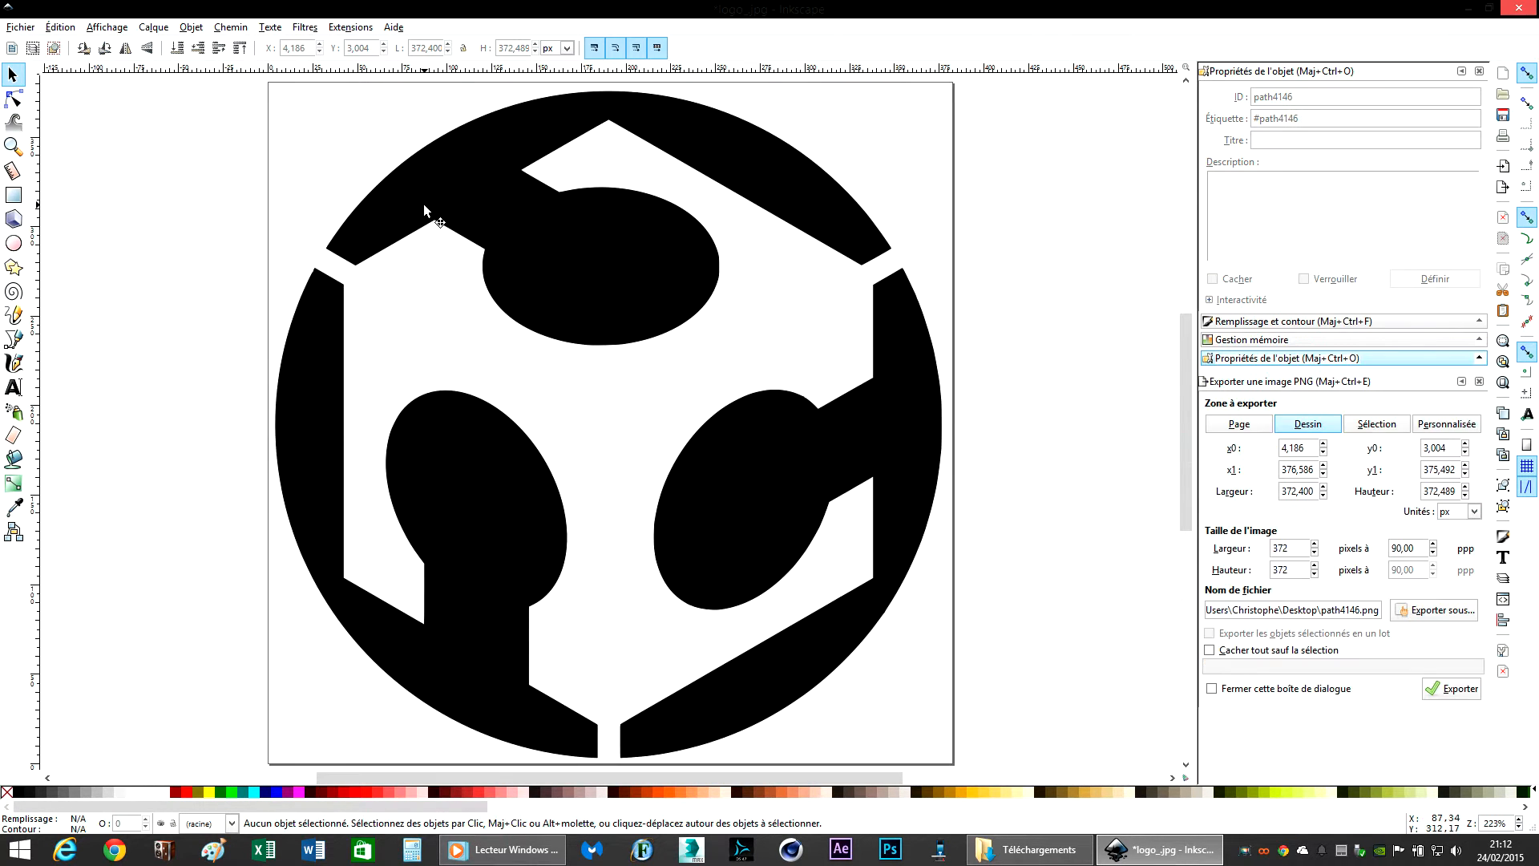
Step: Remove the traced logo's fill and give its path a black outline
{"action": "right_click", "coordinate": [5, 794]}
{"action": "left_click", "coordinate": [32, 710]}
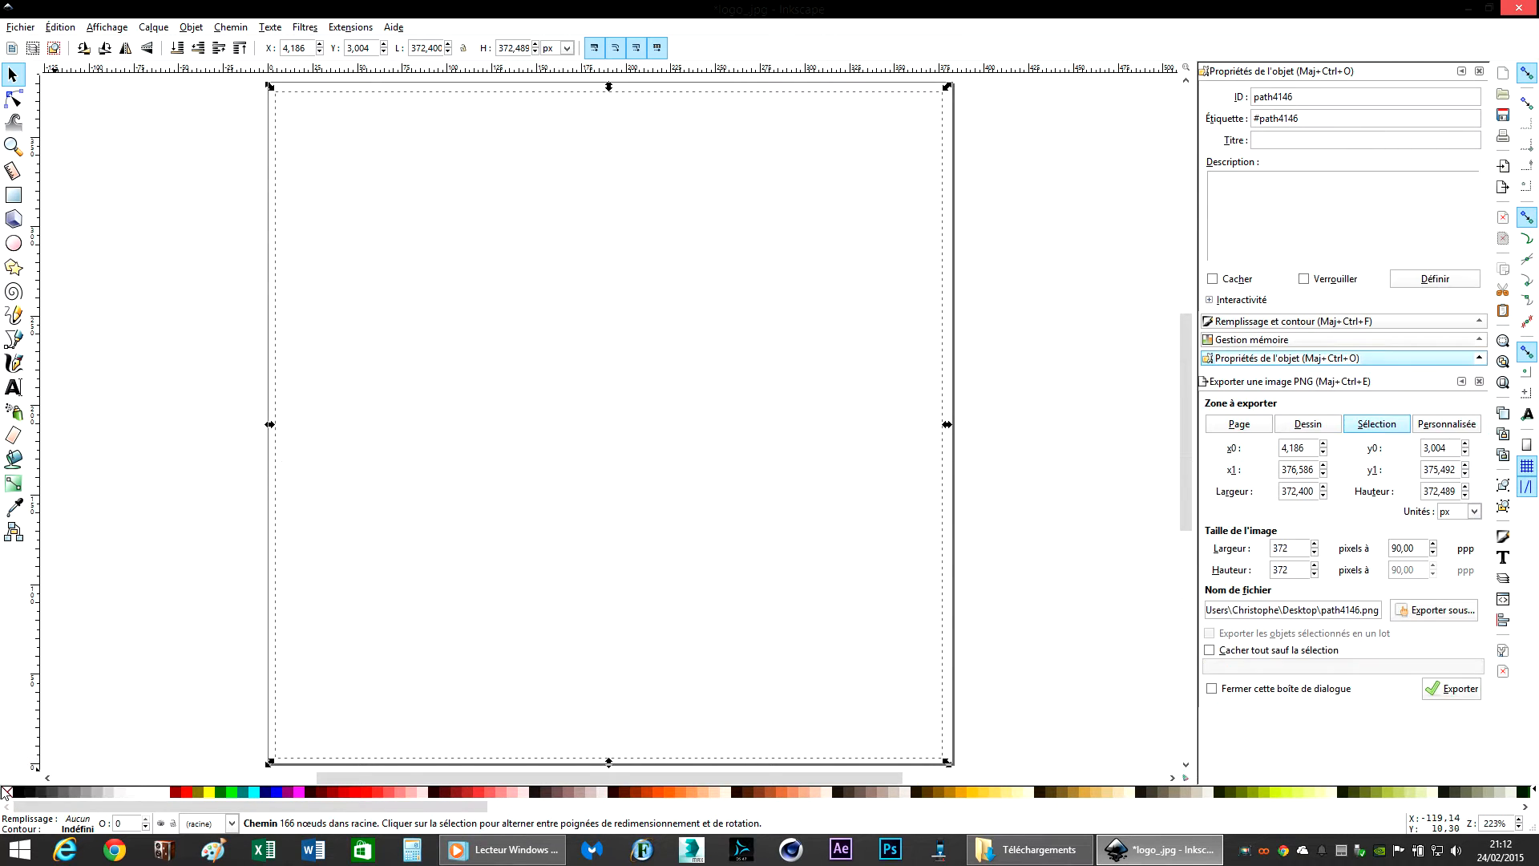
{"action": "right_click", "coordinate": [18, 796]}
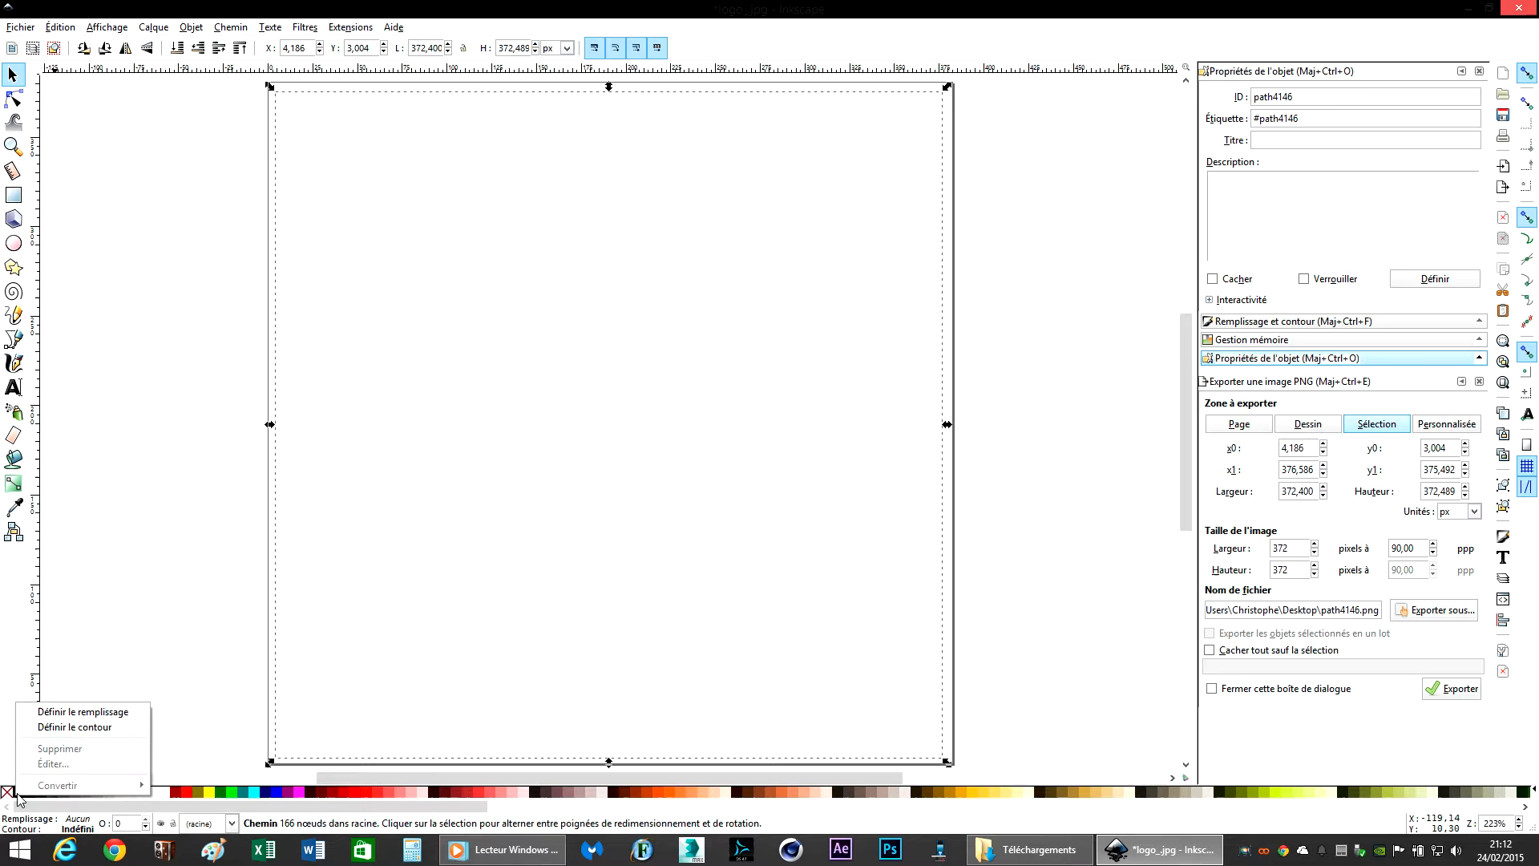
{"action": "left_click", "coordinate": [72, 728]}
{"action": "left_click", "coordinate": [272, 358]}
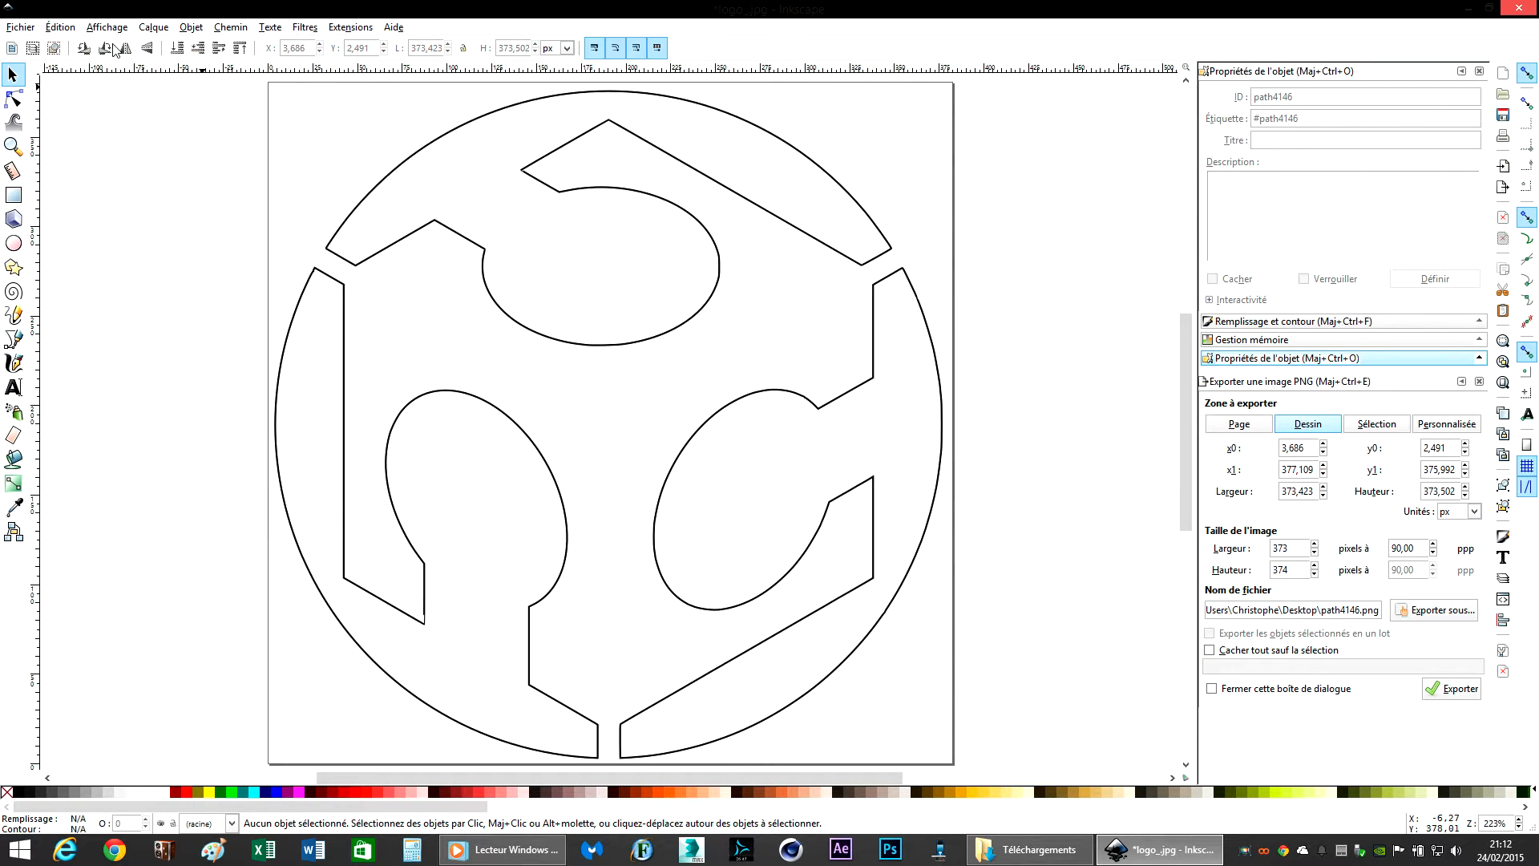
Step: Save the outlined drawing to the desktop as an Inkscape SVG named fablab logo and close Inkscape
{"action": "left_click", "coordinate": [17, 28]}
{"action": "left_click", "coordinate": [48, 130]}
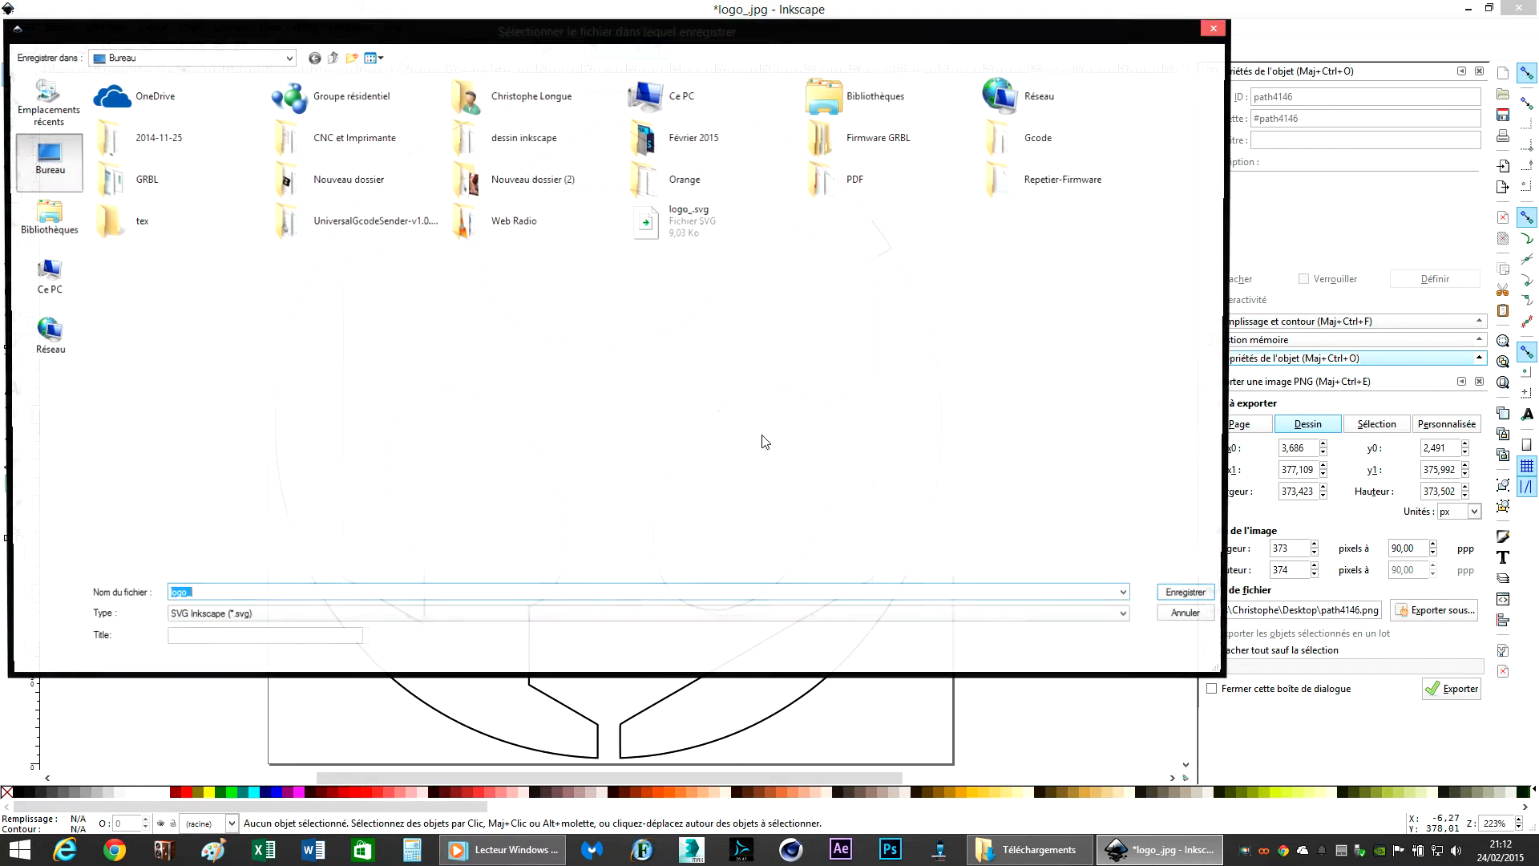
{"action": "left_click", "coordinate": [240, 594]}
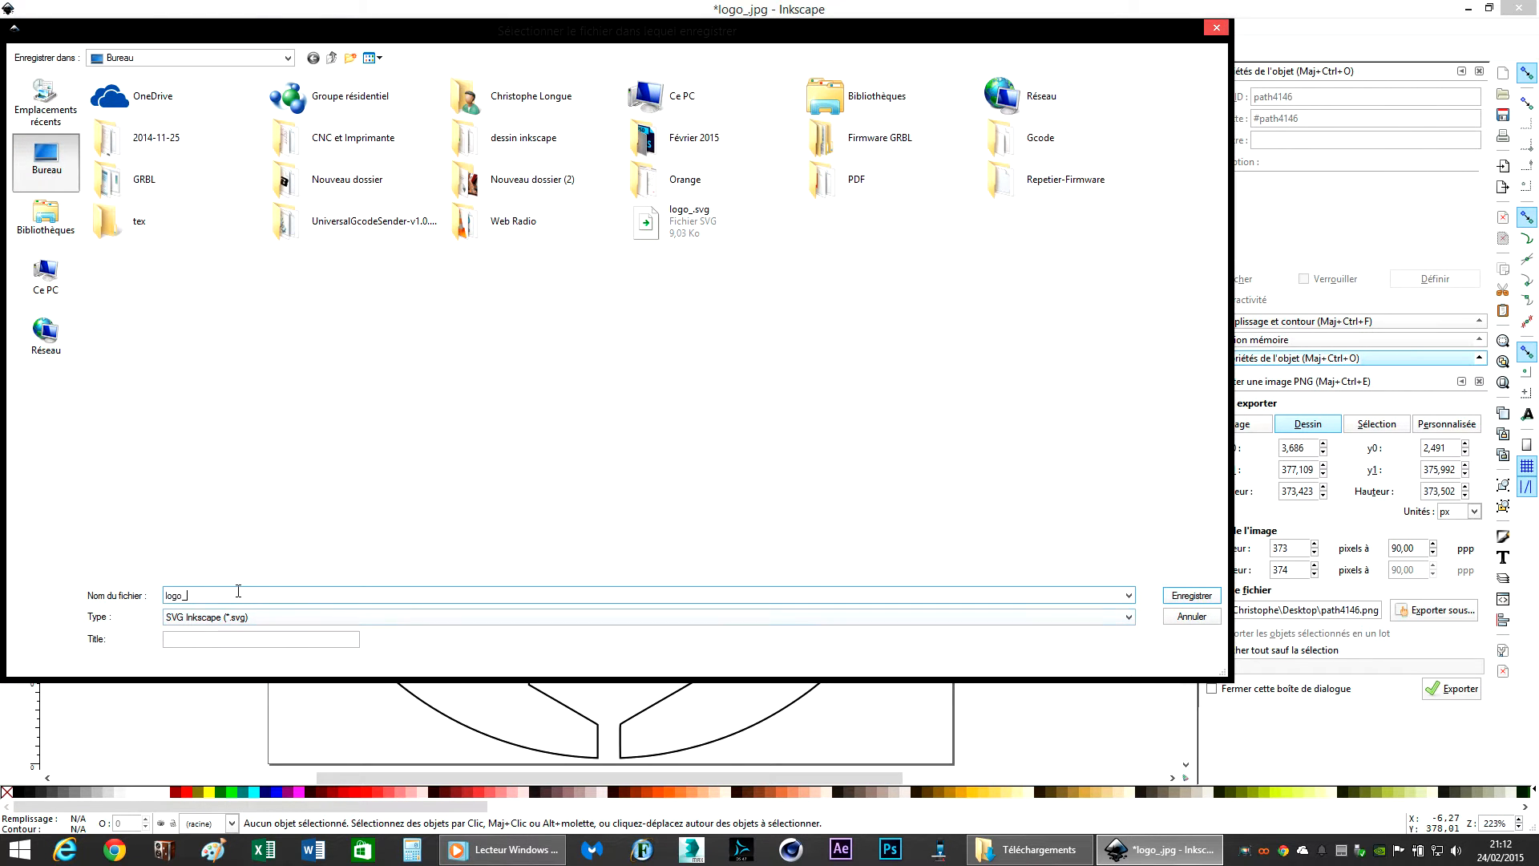
{"action": "double_click", "coordinate": [238, 593]}
{"action": "type", "text": "fablab"}
{"action": "key", "text": "Return"}
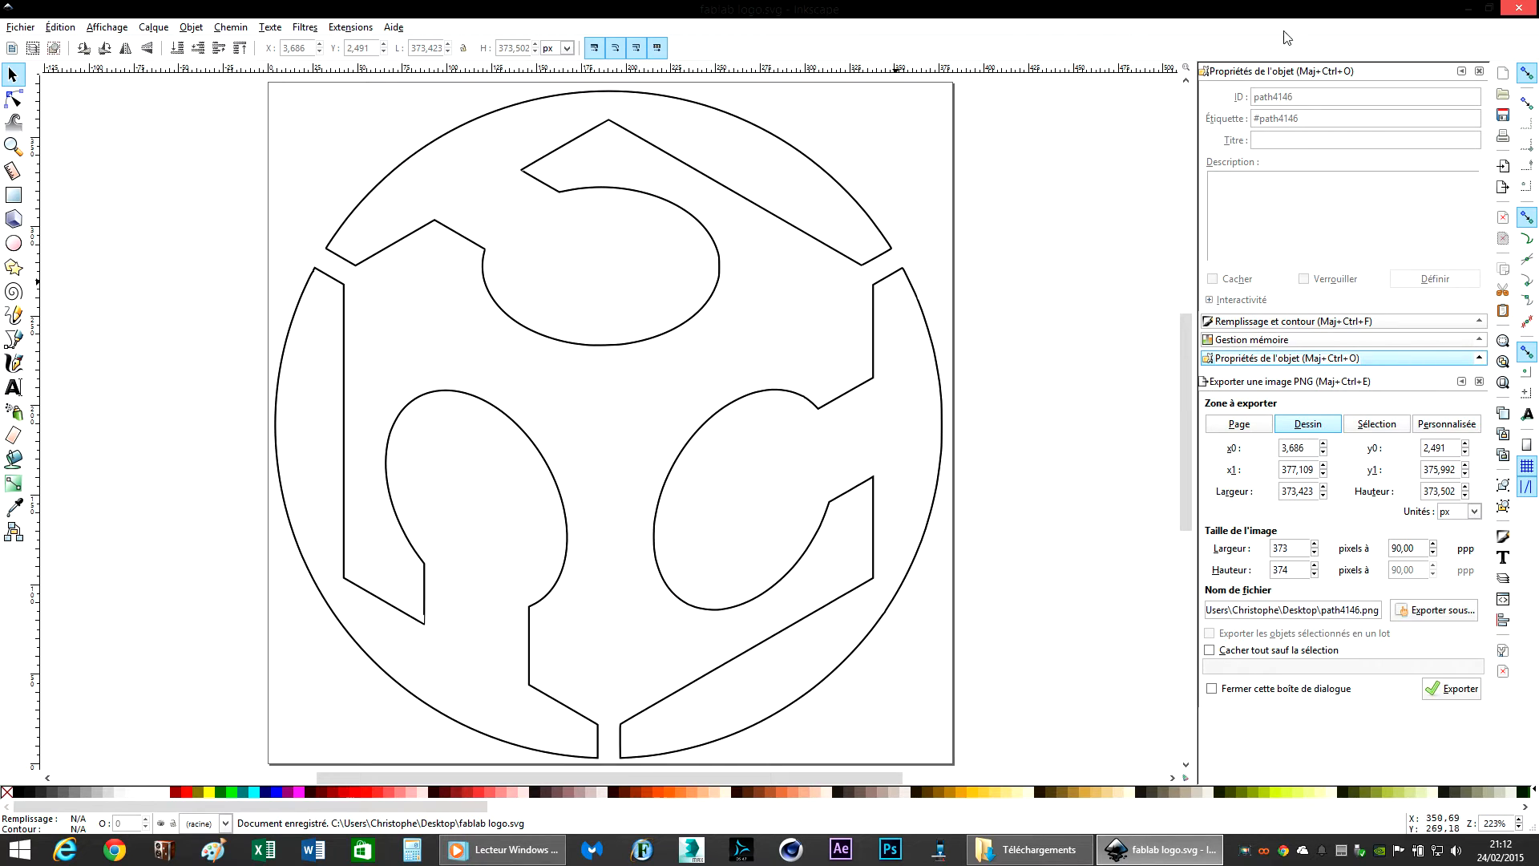
{"action": "left_click", "coordinate": [1517, 8]}
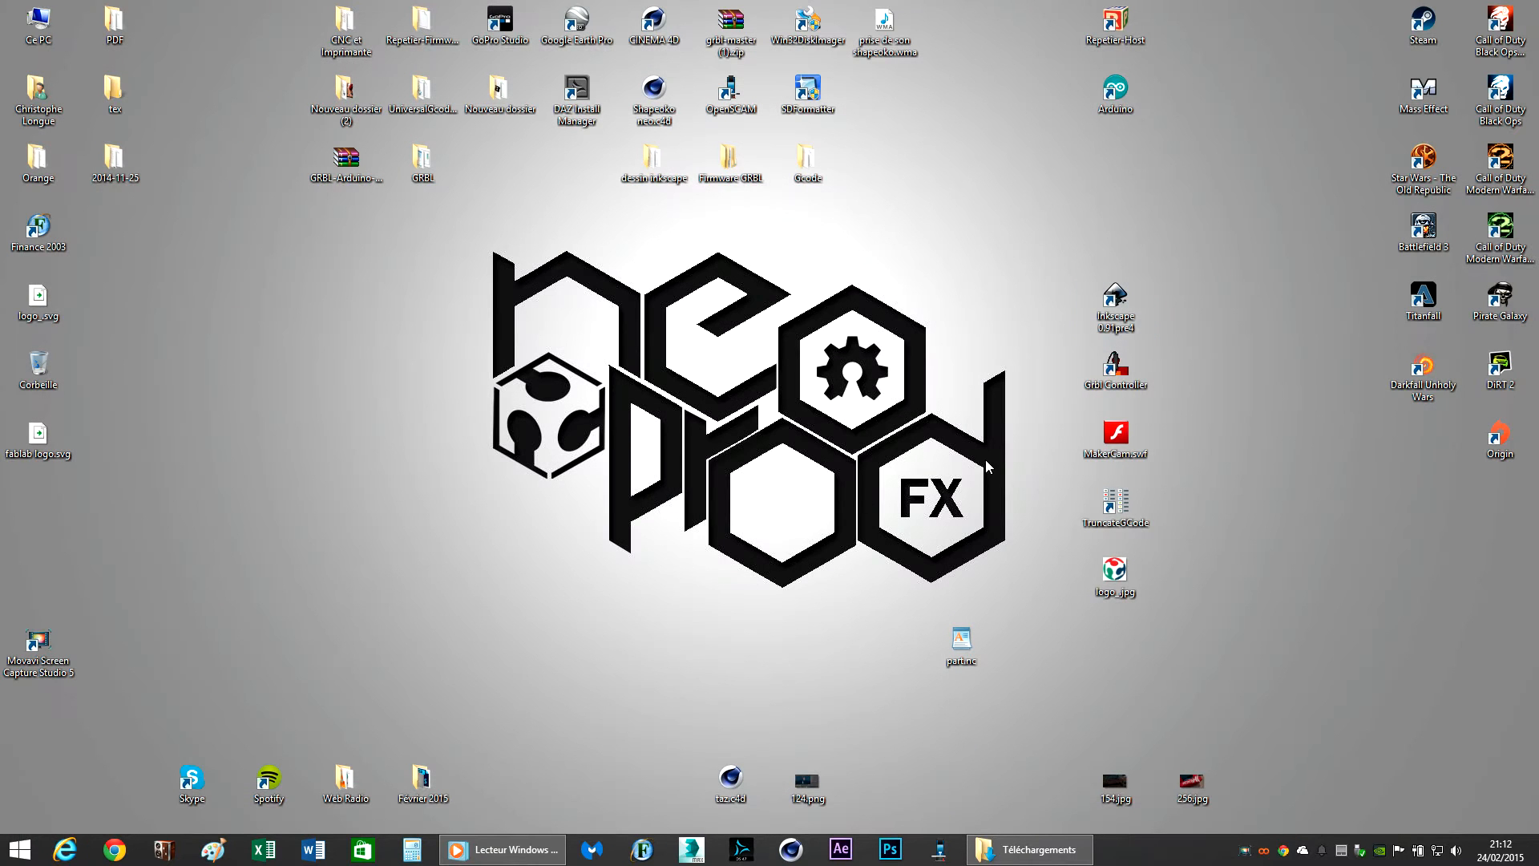
Step: Open MakerCam.swf in Chrome and keep only one tab of it
{"action": "right_click", "coordinate": [114, 849]}
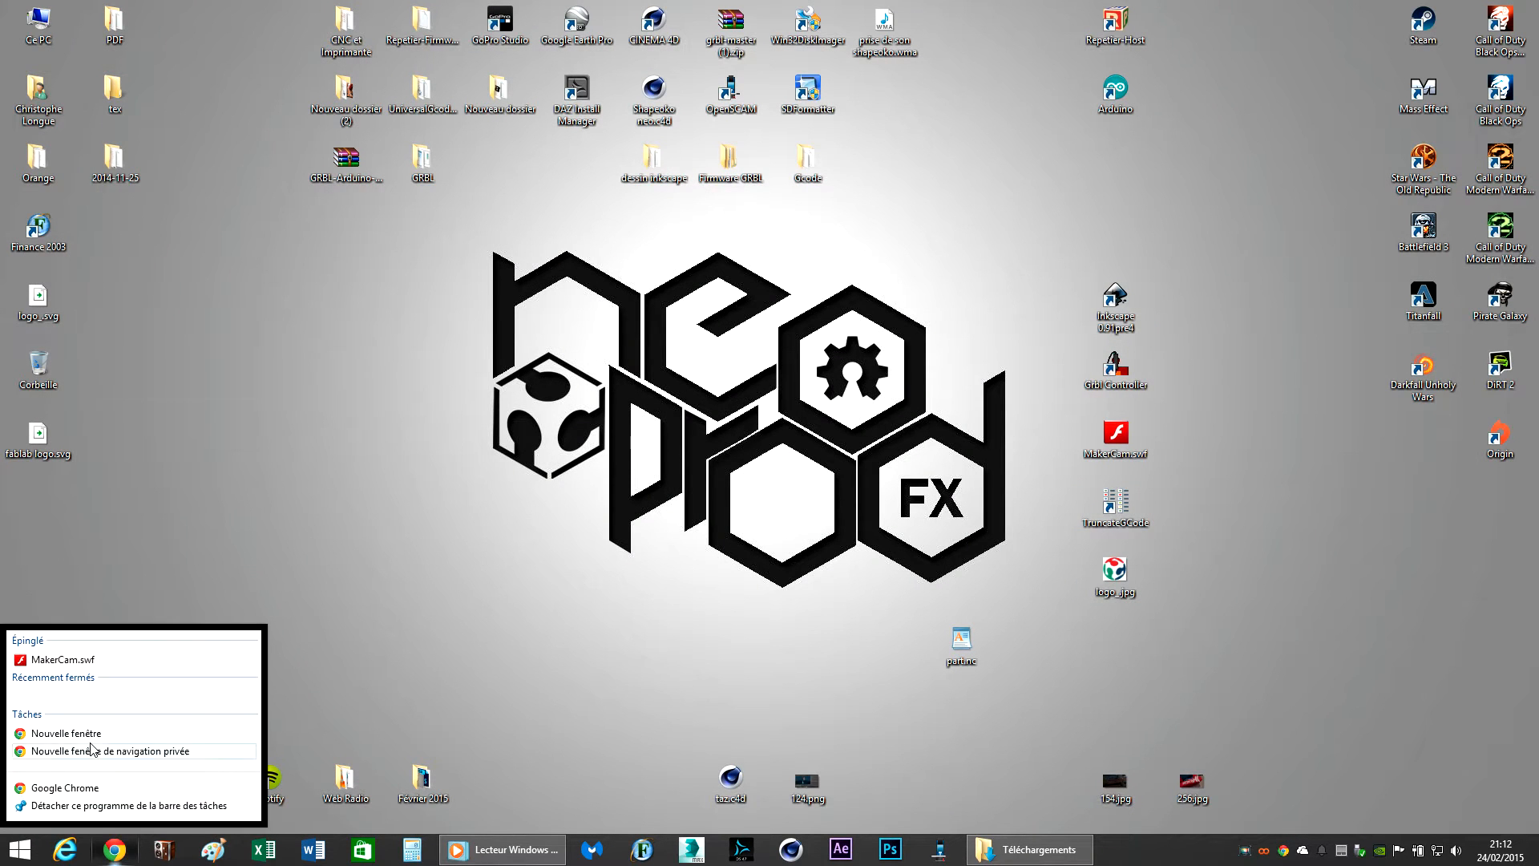
{"action": "left_click", "coordinate": [59, 660]}
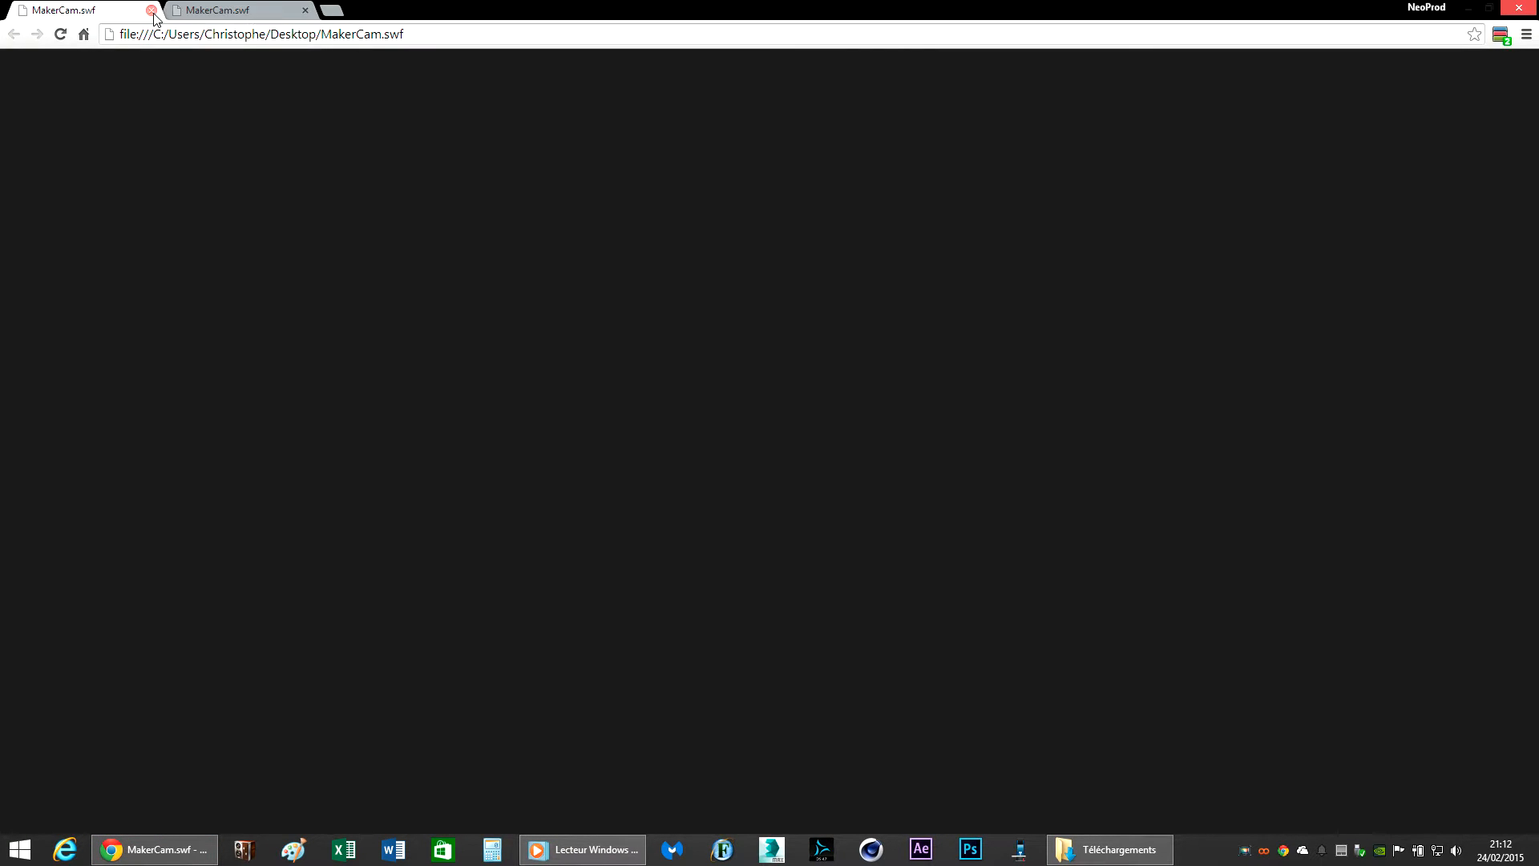
{"action": "left_click", "coordinate": [151, 11]}
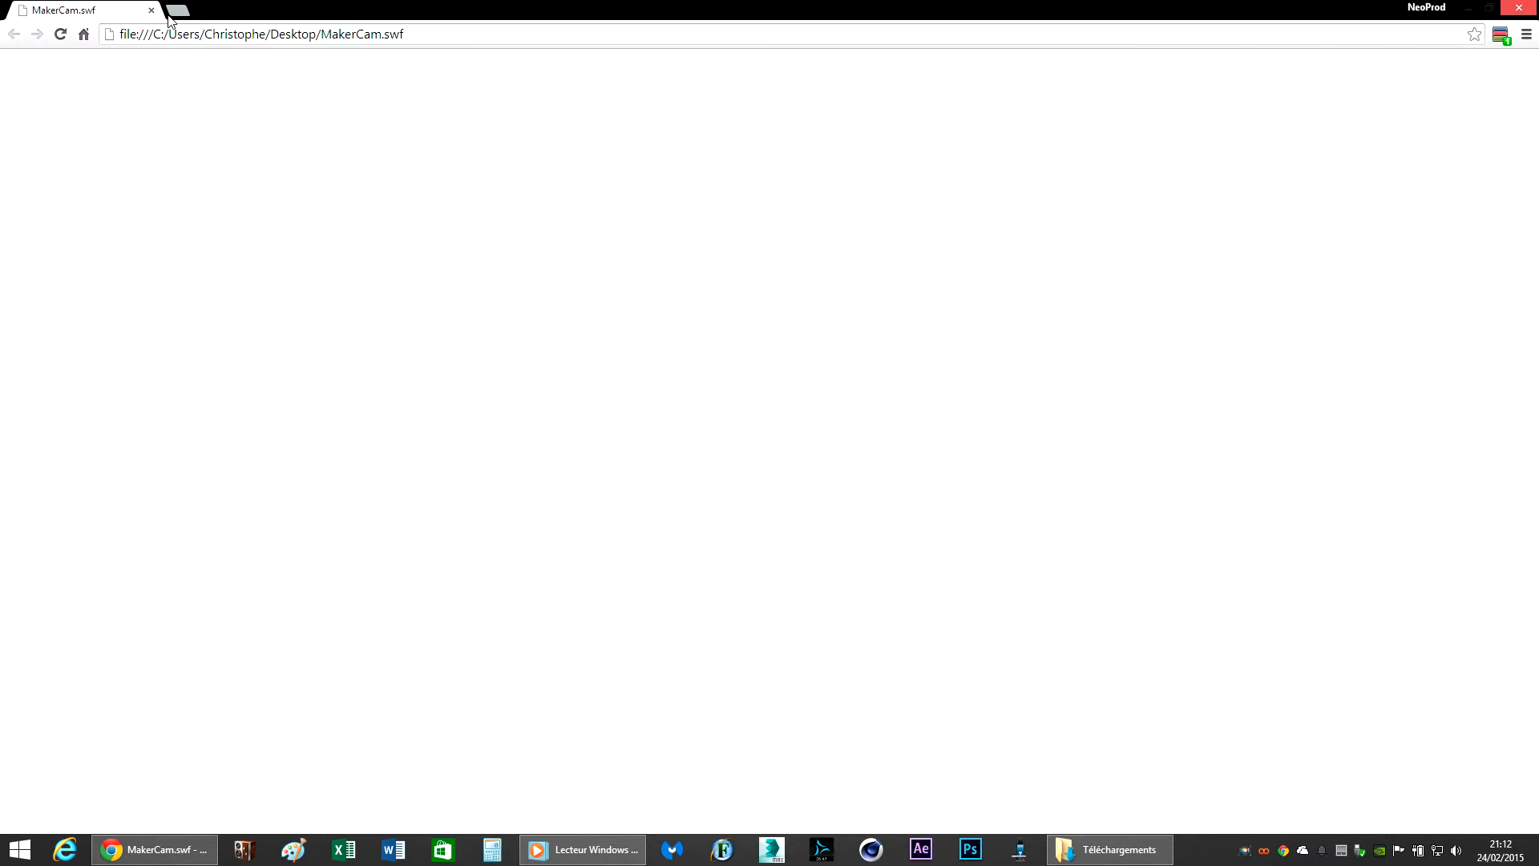
Step: Set MakerCam's SVG import default resolution to the Inkscape value of 90 px/inch
{"action": "left_click", "coordinate": [122, 58]}
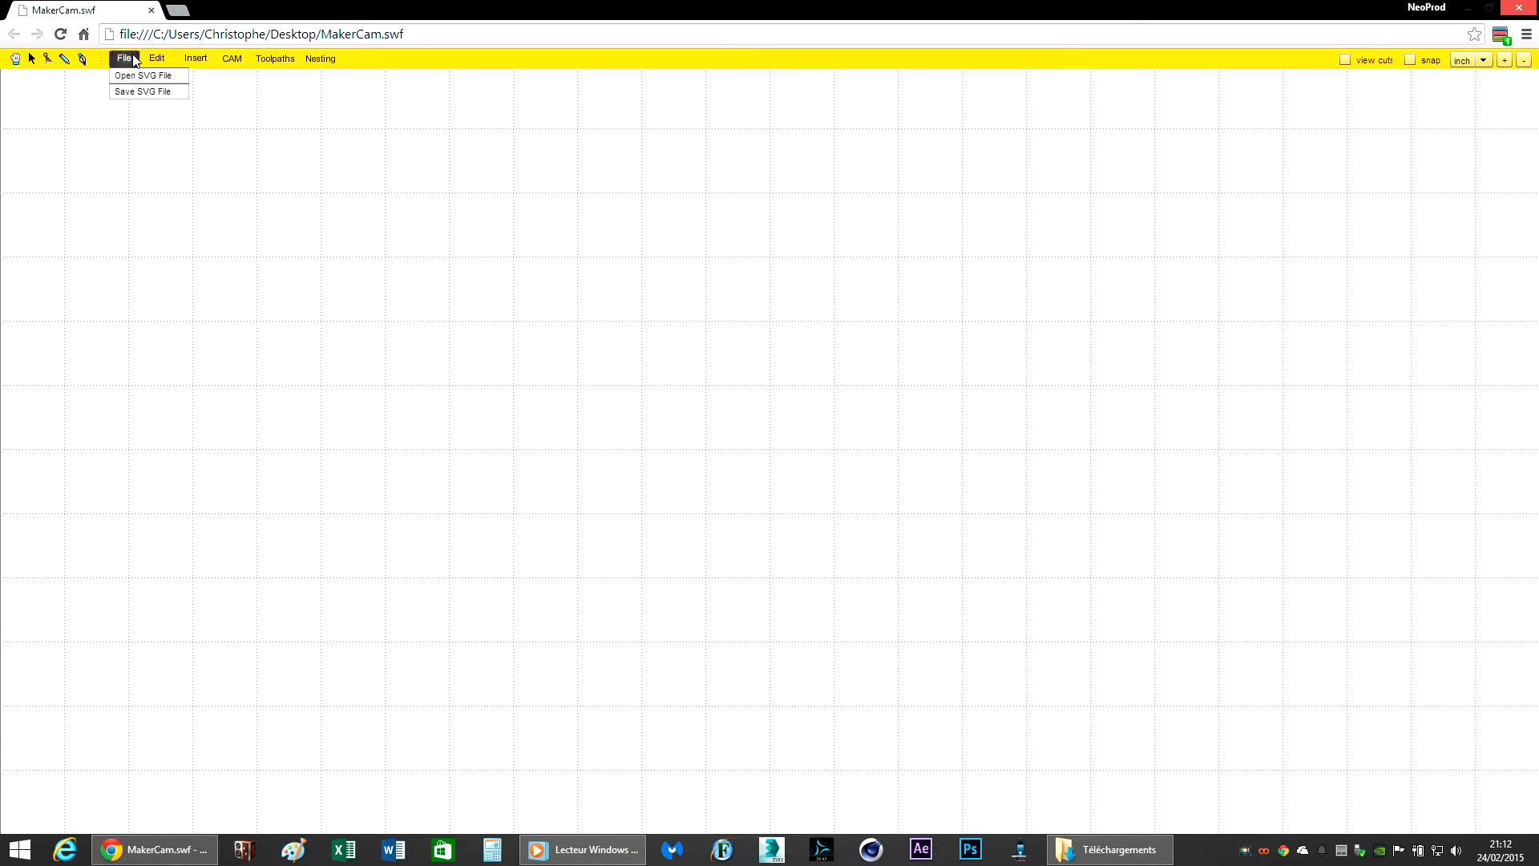
{"action": "left_click", "coordinate": [160, 58]}
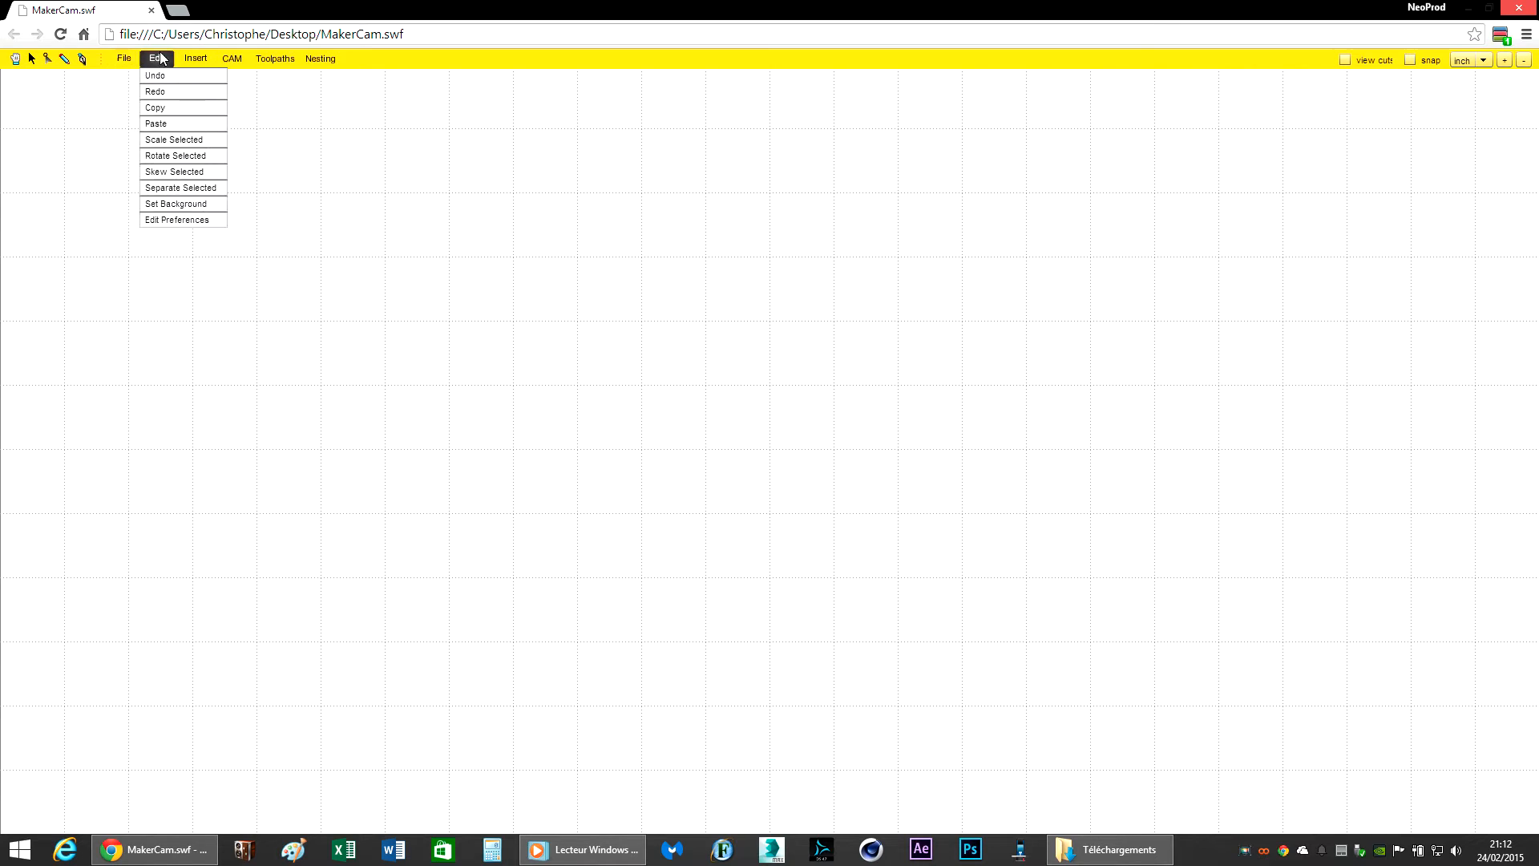
{"action": "left_click", "coordinate": [175, 220]}
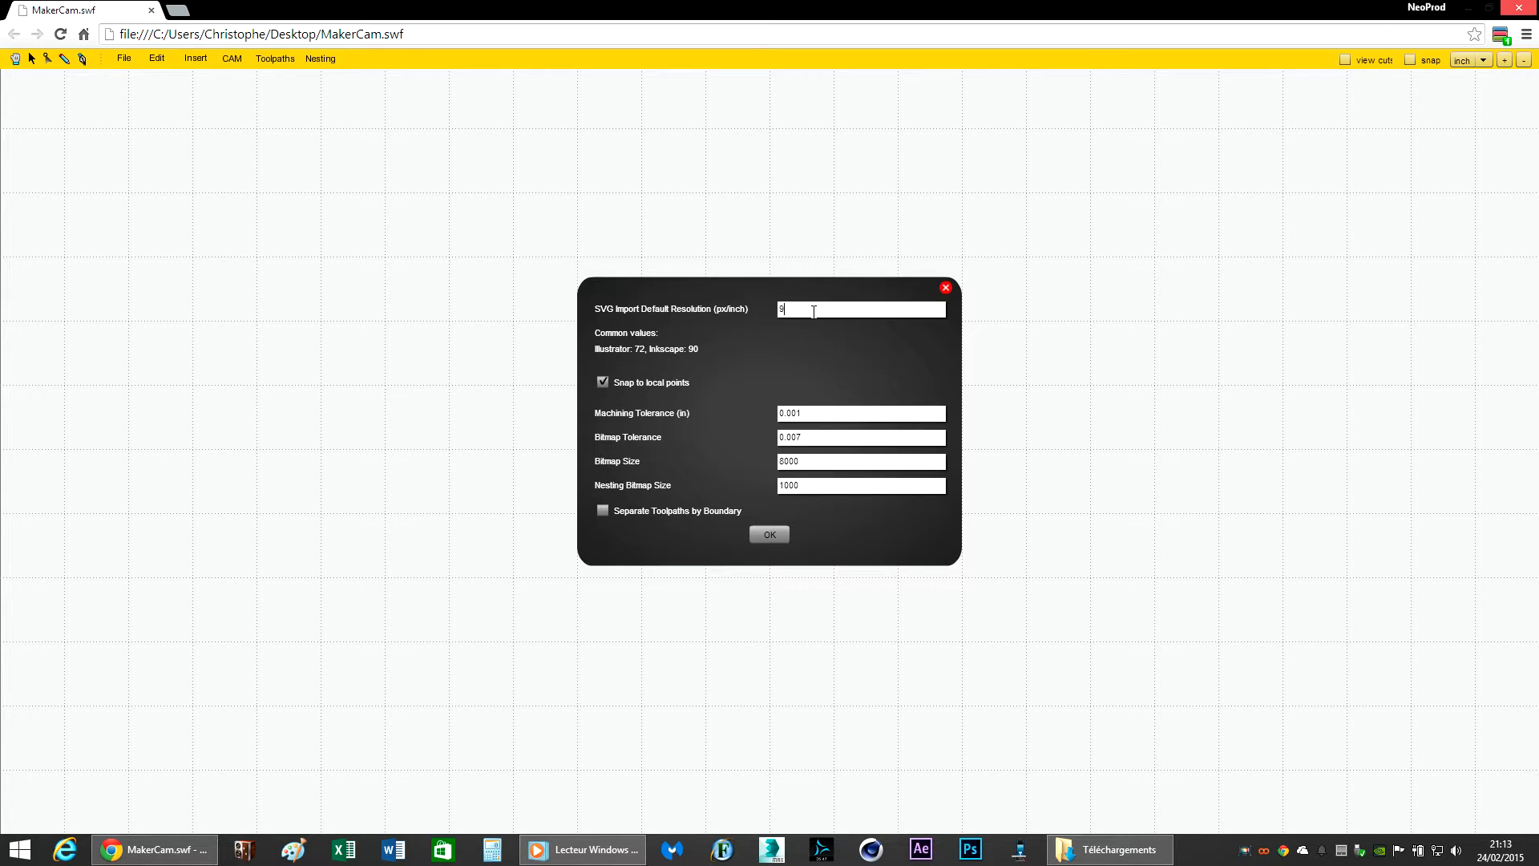
{"action": "left_click", "coordinate": [768, 535]}
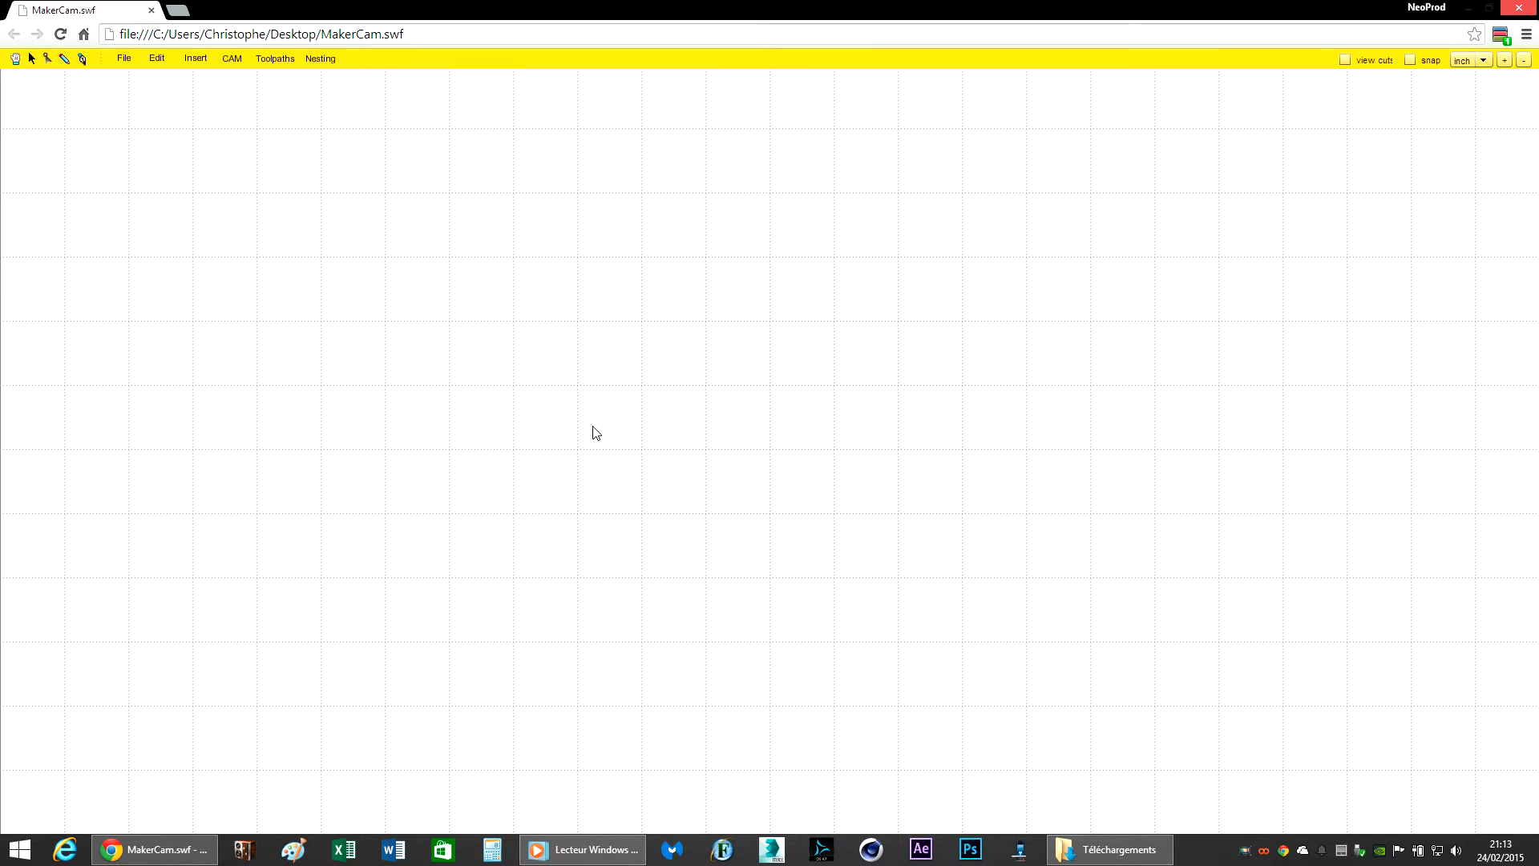
Step: Open fablab logo.svg from the desktop in MakerCam
{"action": "scroll", "coordinate": [448, 553], "scroll_direction": "down", "scroll_amount": 2}
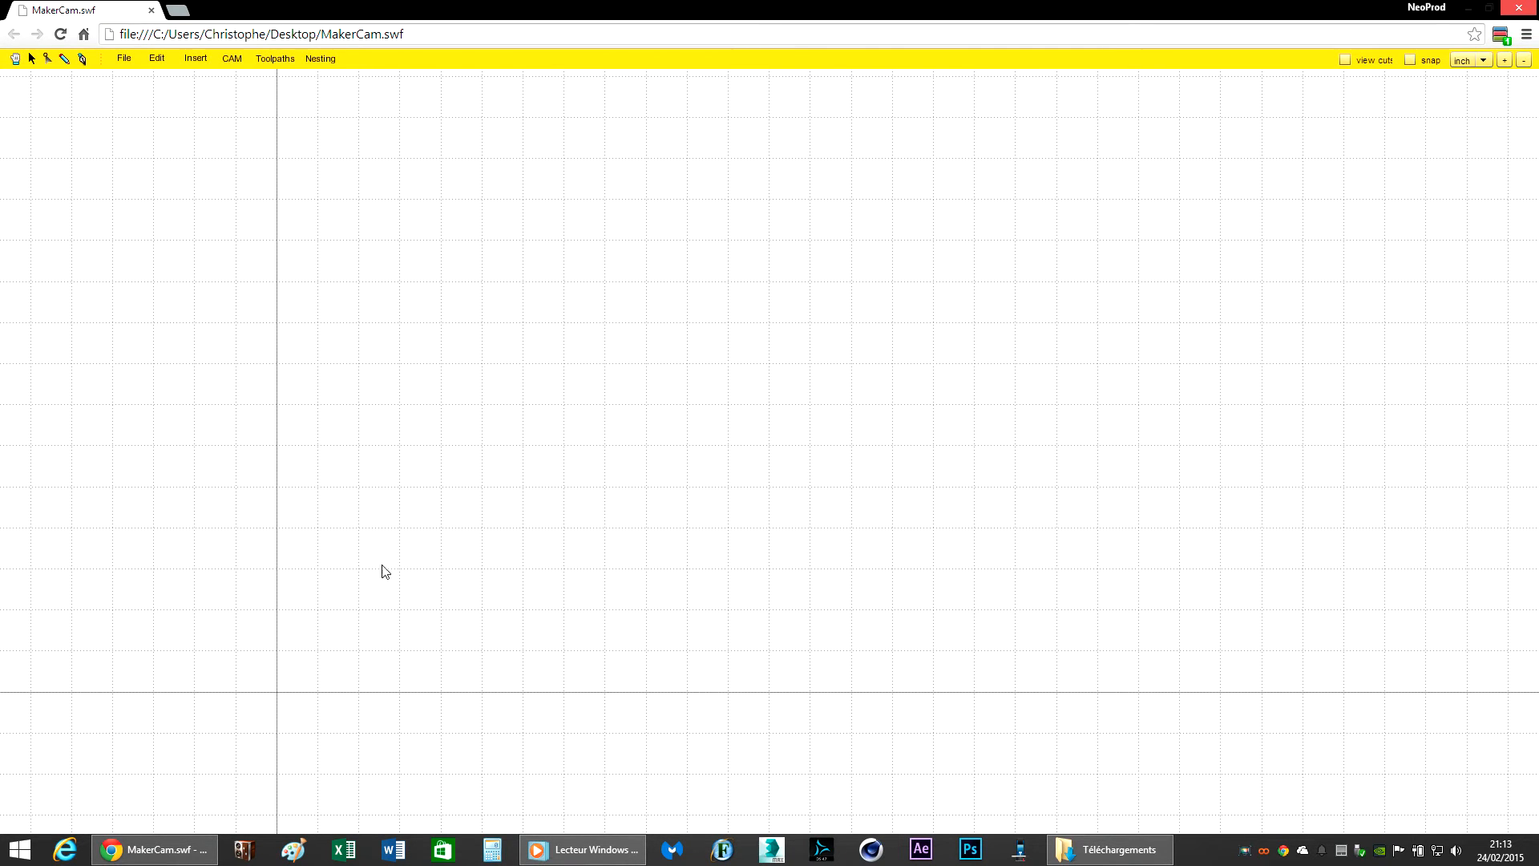
{"action": "left_click", "coordinate": [125, 59]}
{"action": "left_click", "coordinate": [134, 78]}
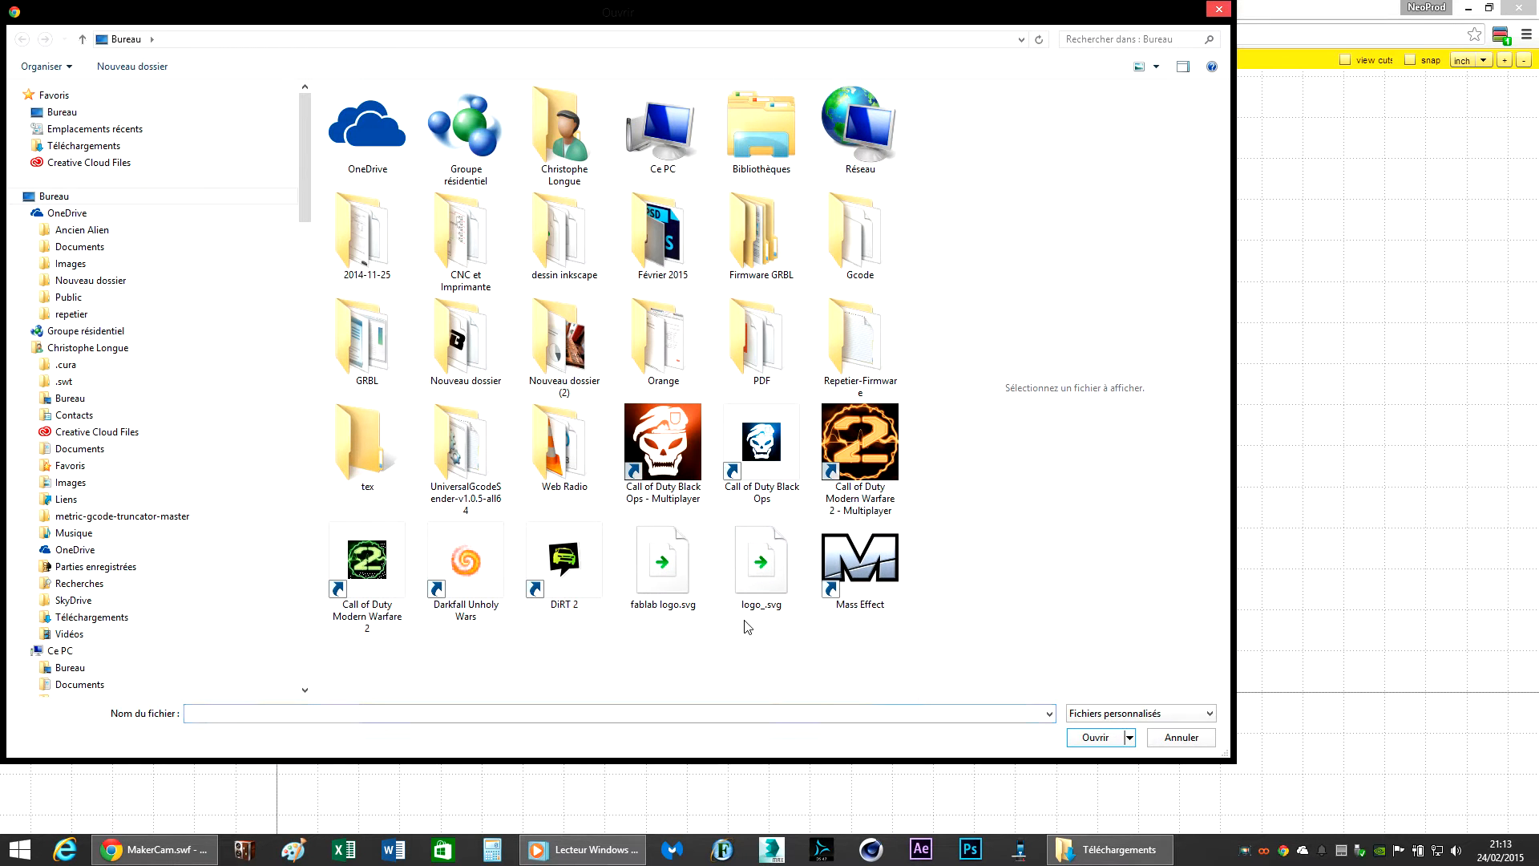
{"action": "double_click", "coordinate": [662, 564]}
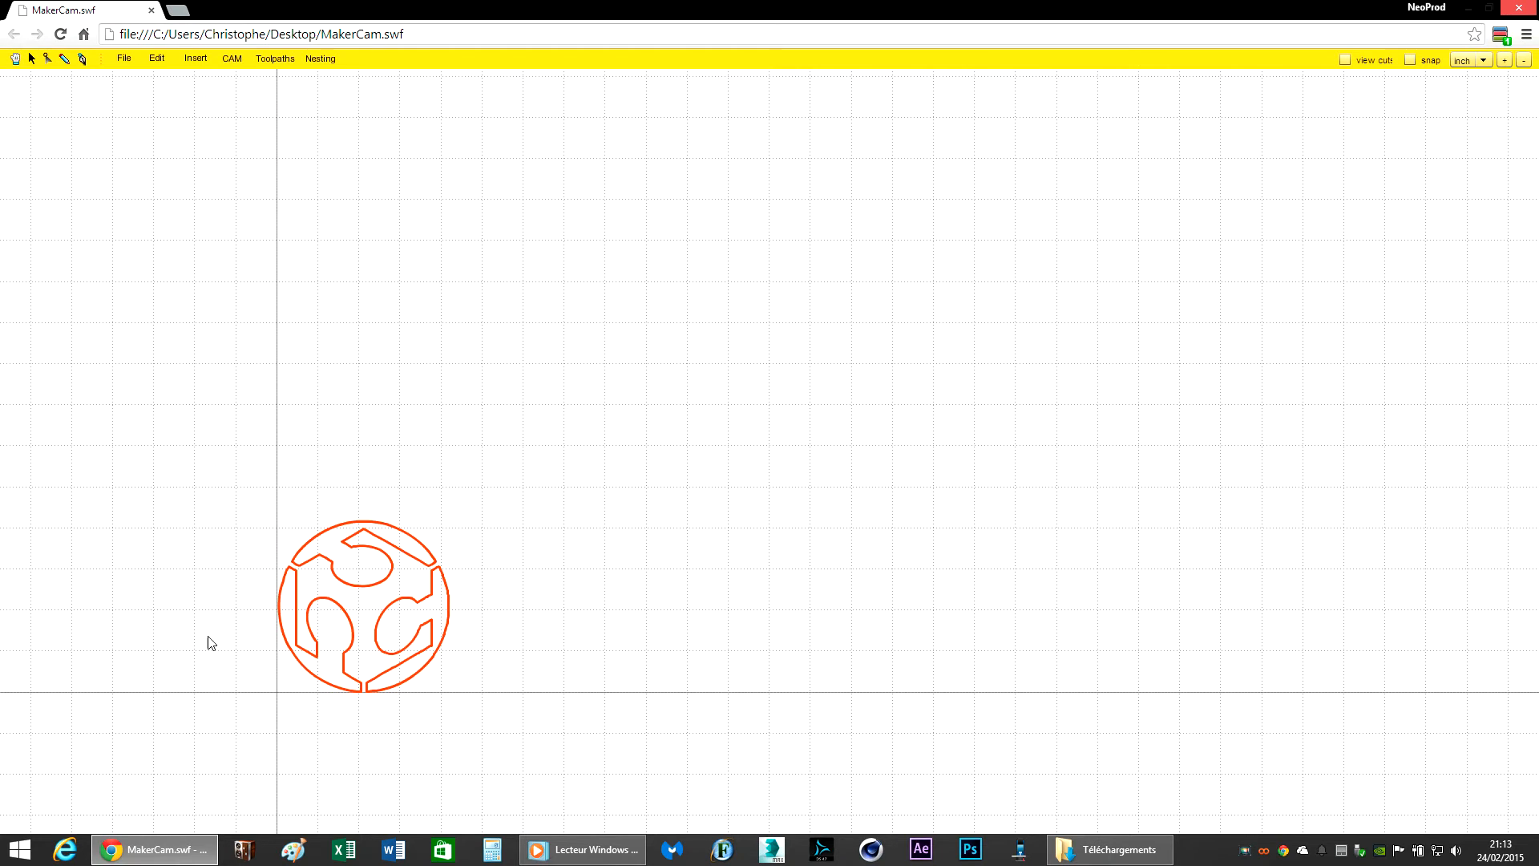
Step: Switch the grid units to cm, check the imported logo's size against the grid, and close the browser
{"action": "scroll", "coordinate": [200, 662], "scroll_direction": "up", "scroll_amount": 5}
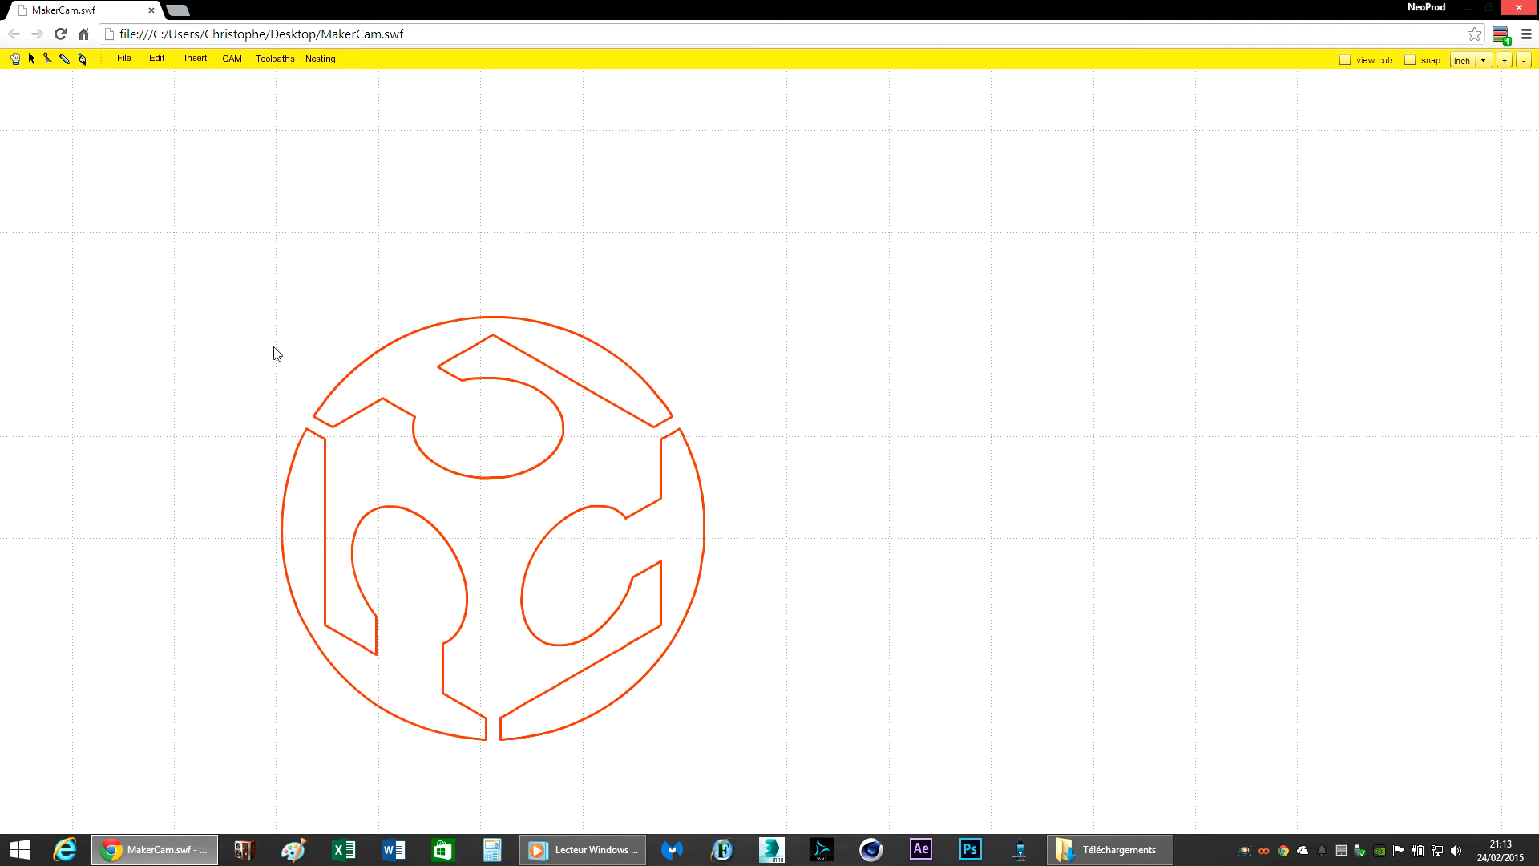
{"action": "left_click_drag", "start_coordinate": [231, 294], "coordinate": [742, 764]}
{"action": "left_click", "coordinate": [1464, 61]}
{"action": "left_click", "coordinate": [1479, 97]}
{"action": "scroll", "coordinate": [307, 681], "scroll_direction": "up", "scroll_amount": 1}
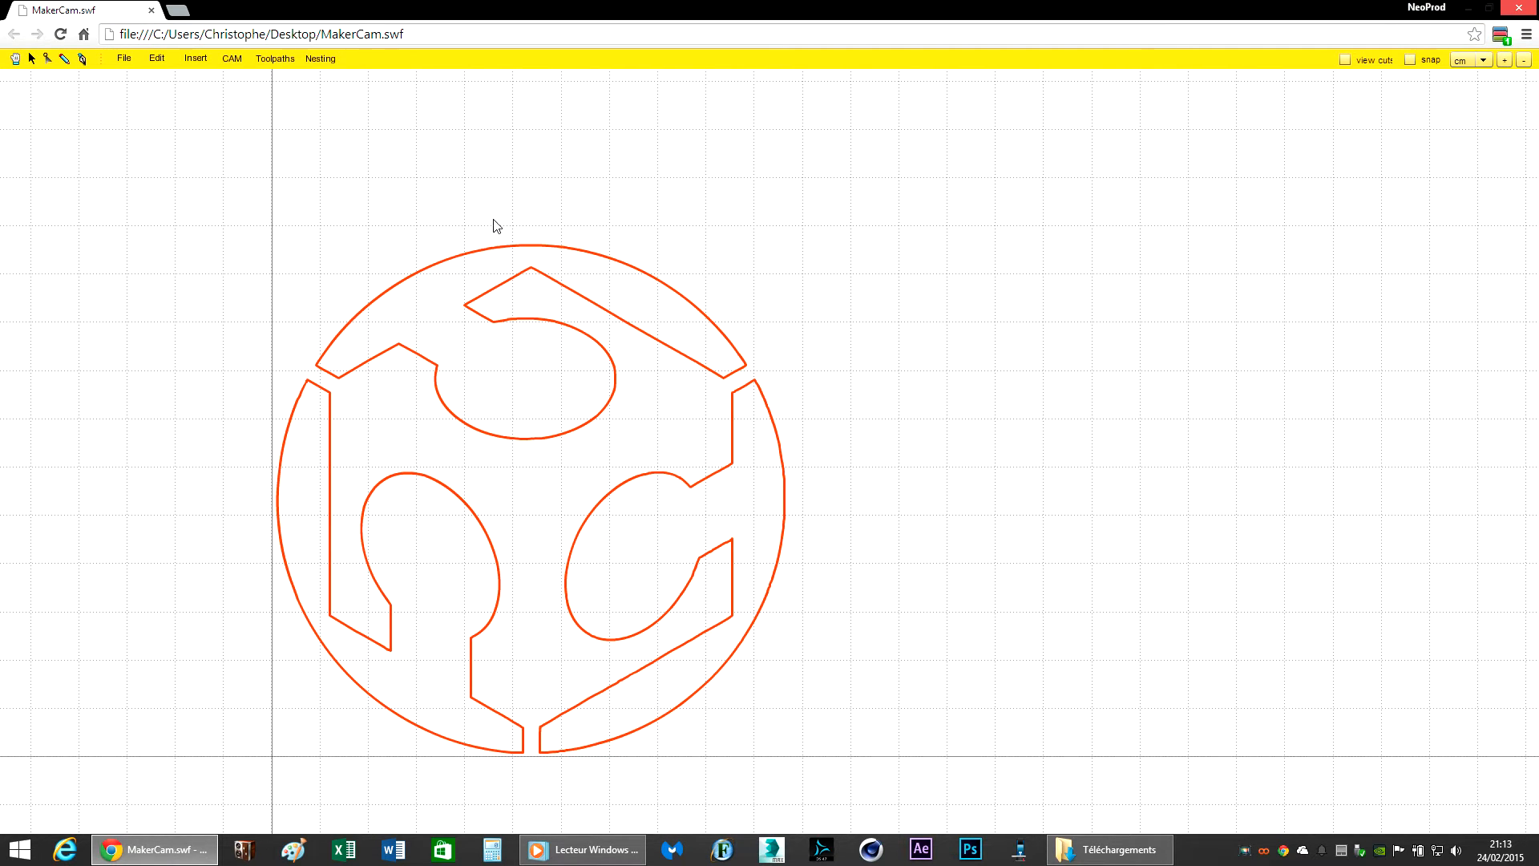
{"action": "left_click", "coordinate": [1532, 7]}
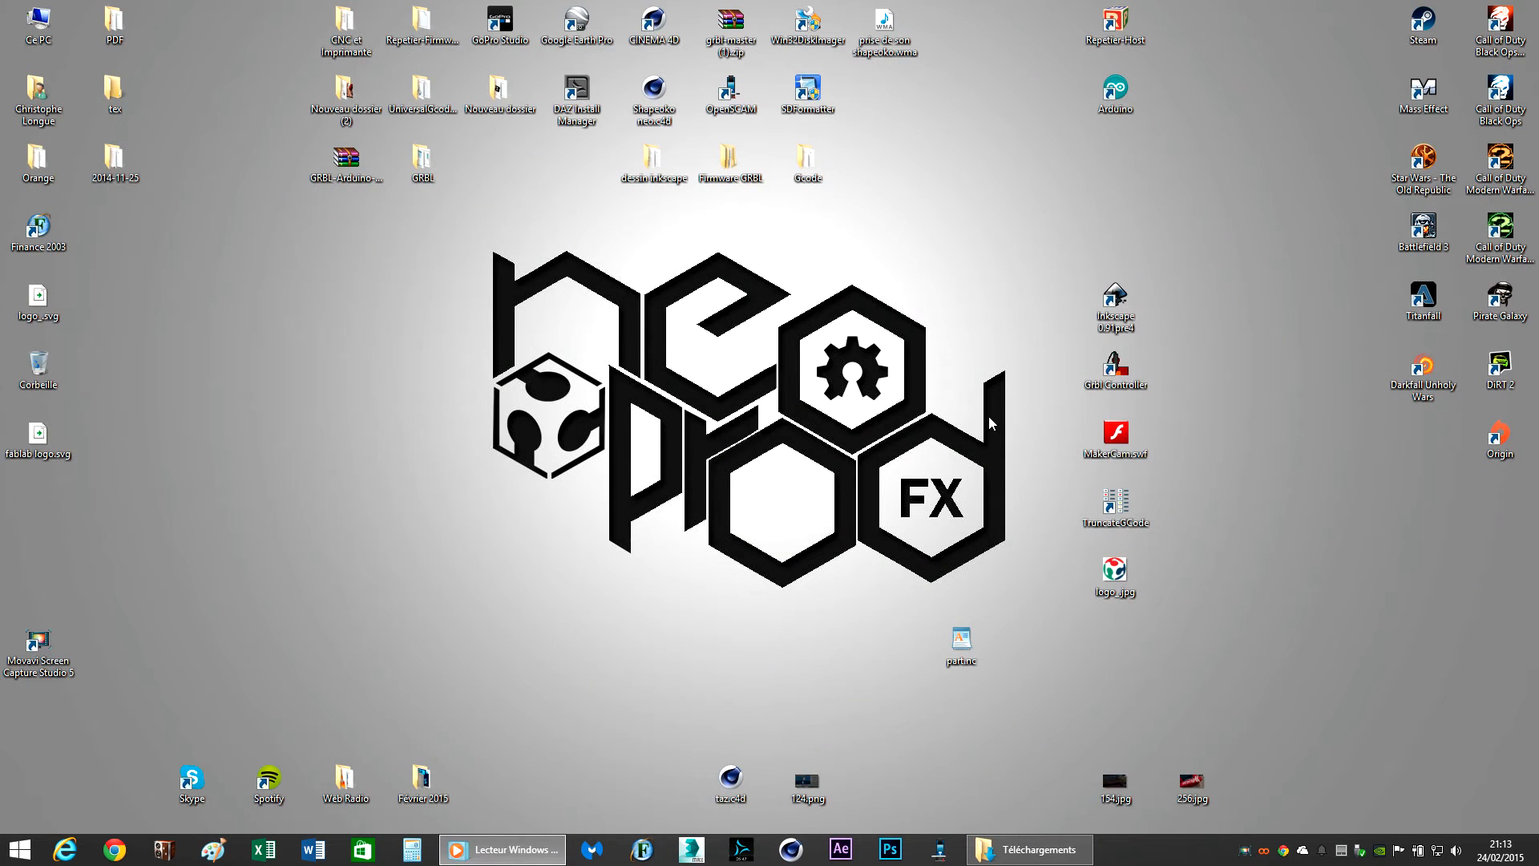
Step: Launch Inkscape again and open logo_.jpg from the desktop as an embedded image in a maximised window
{"action": "left_click", "coordinate": [1134, 313]}
{"action": "double_click", "coordinate": [1133, 313]}
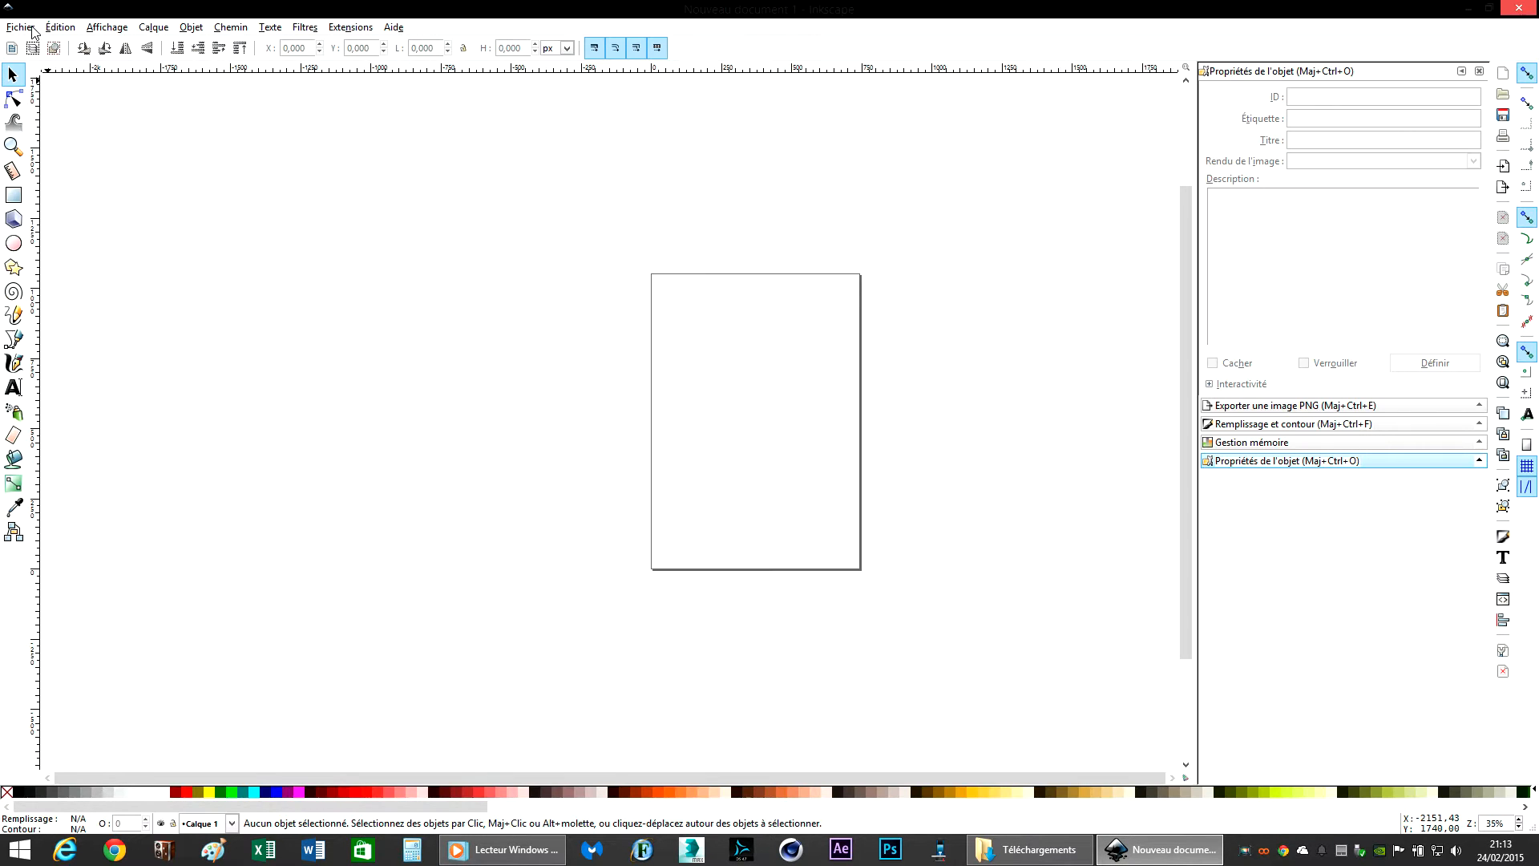
{"action": "left_click", "coordinate": [36, 32]}
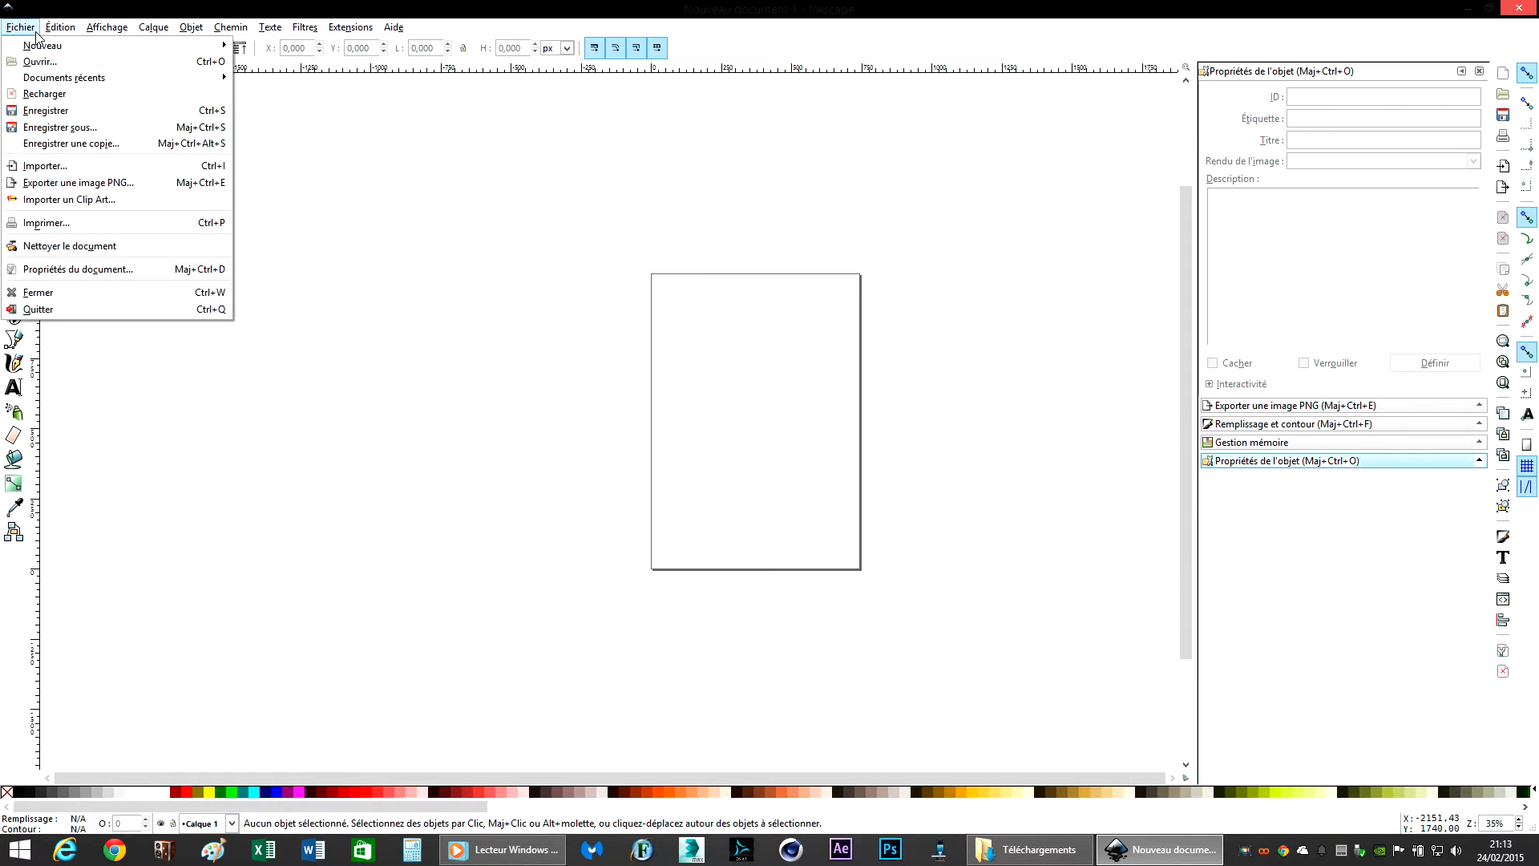
{"action": "left_click", "coordinate": [40, 61]}
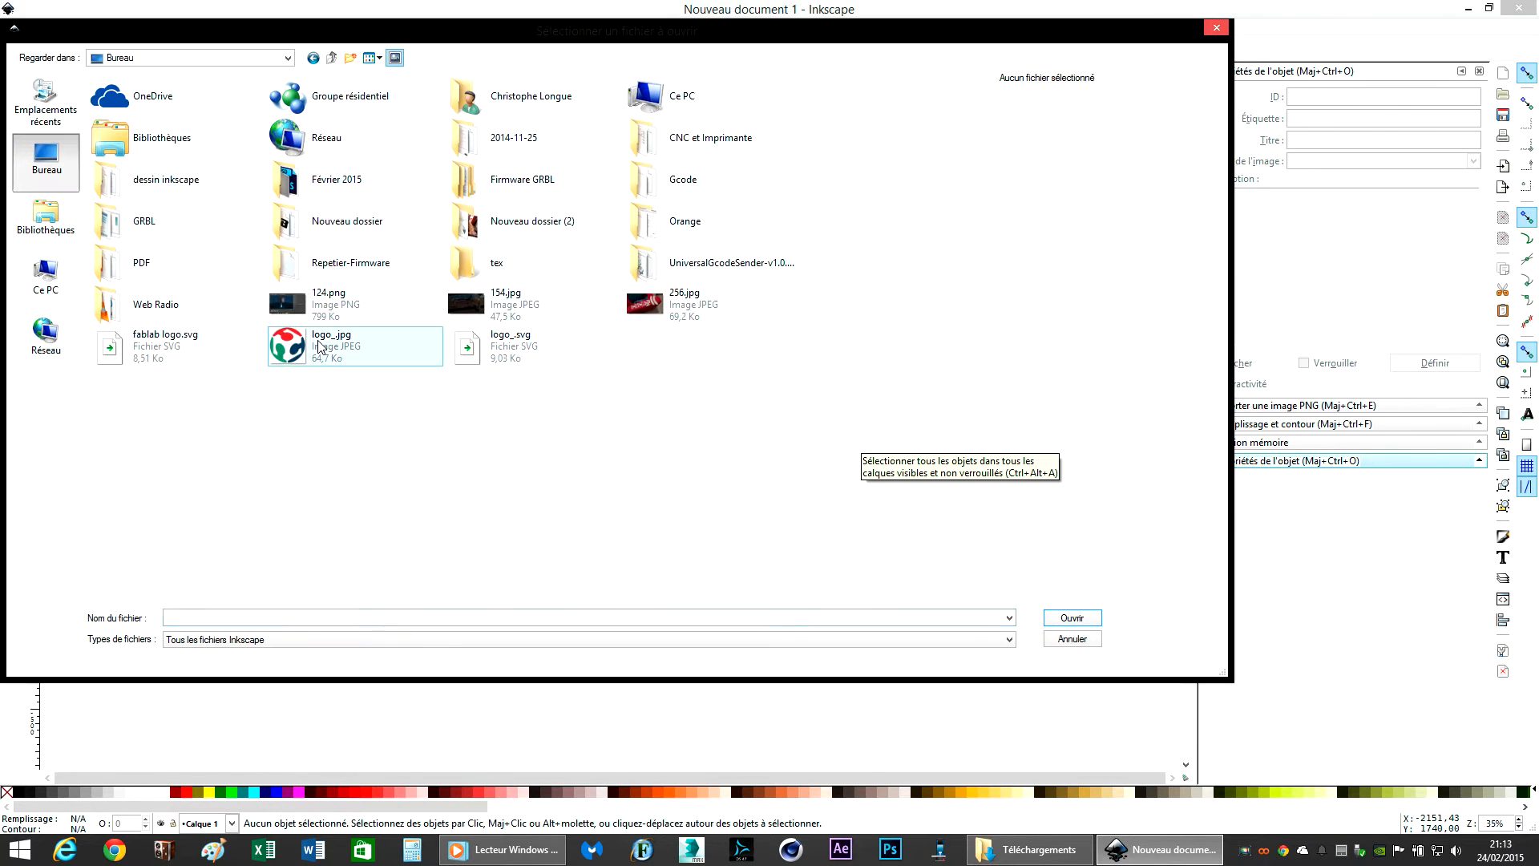
{"action": "double_click", "coordinate": [319, 345]}
{"action": "left_click", "coordinate": [890, 529]}
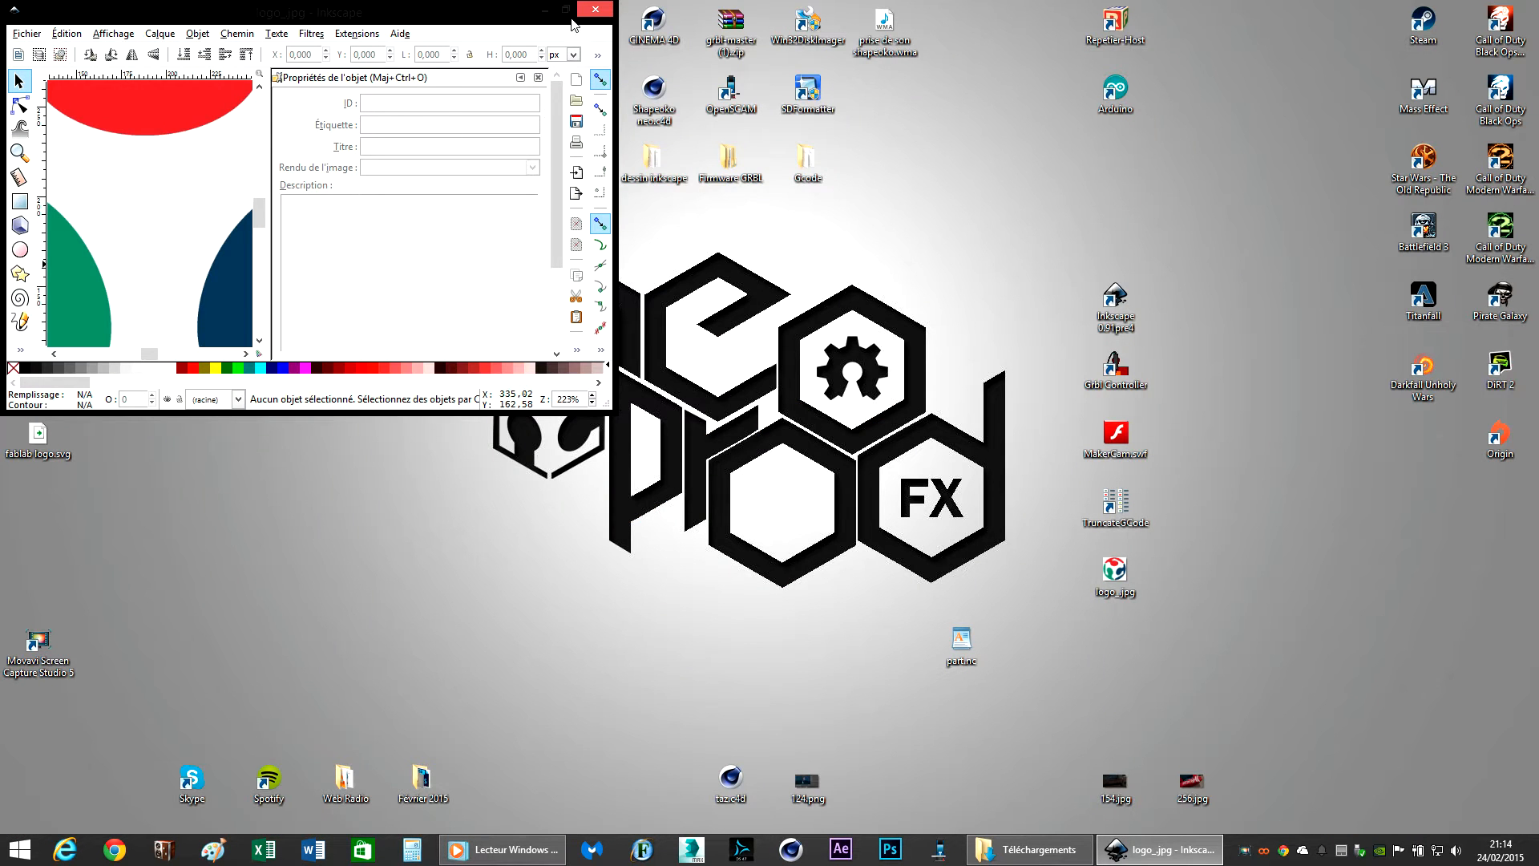
{"action": "left_click", "coordinate": [565, 9]}
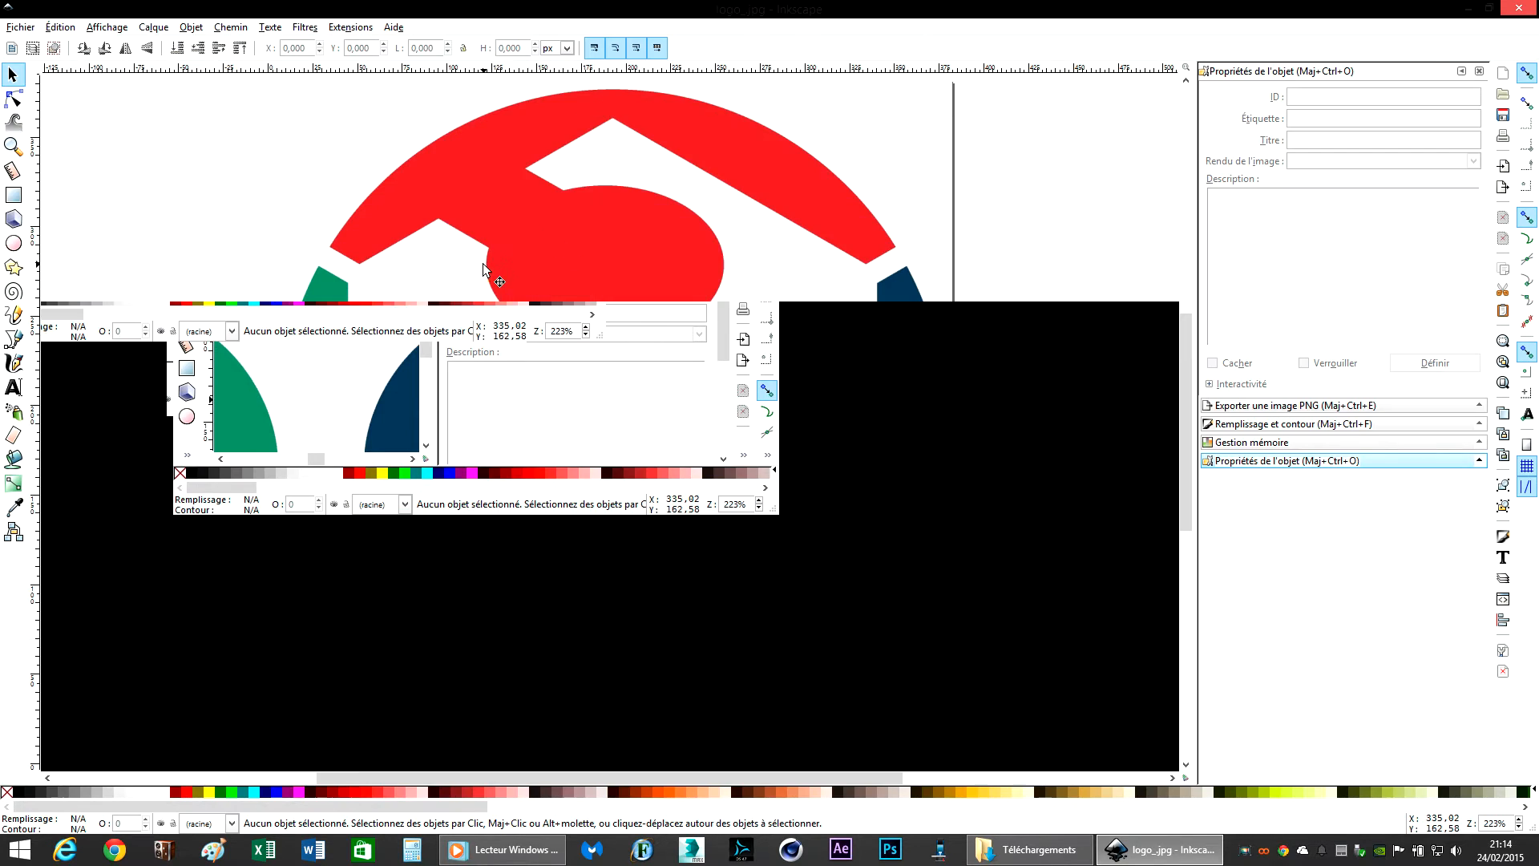
Step: Vectorise the reopened logo image in a single pass with the brightness threshold at 0.450
{"action": "right_click", "coordinate": [564, 232]}
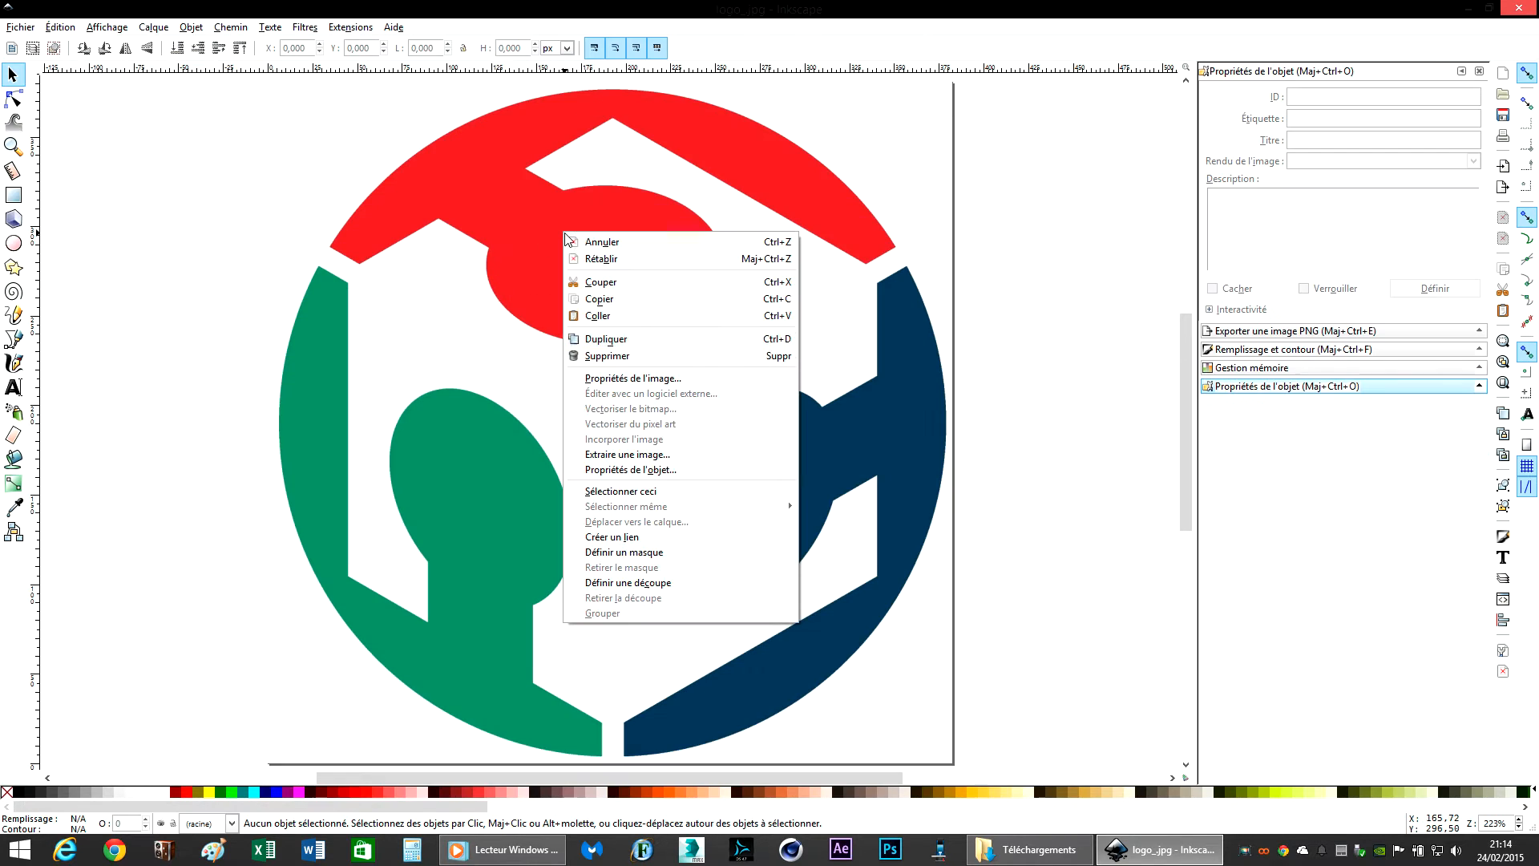
{"action": "left_click", "coordinate": [452, 374]}
{"action": "right_click", "coordinate": [479, 474]}
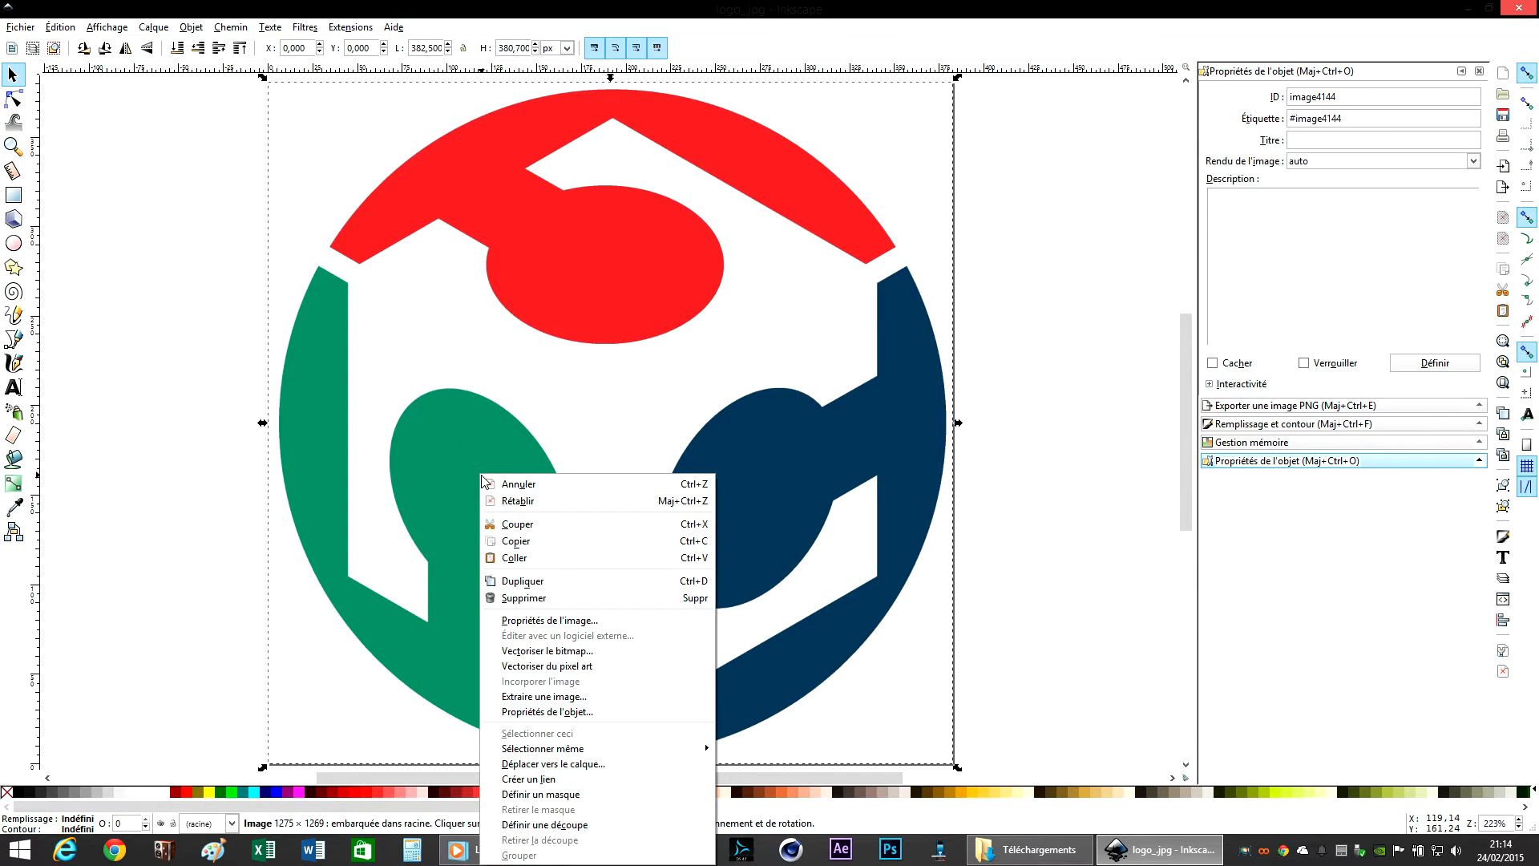
{"action": "left_click", "coordinate": [569, 651]}
{"action": "left_click", "coordinate": [1503, 287]}
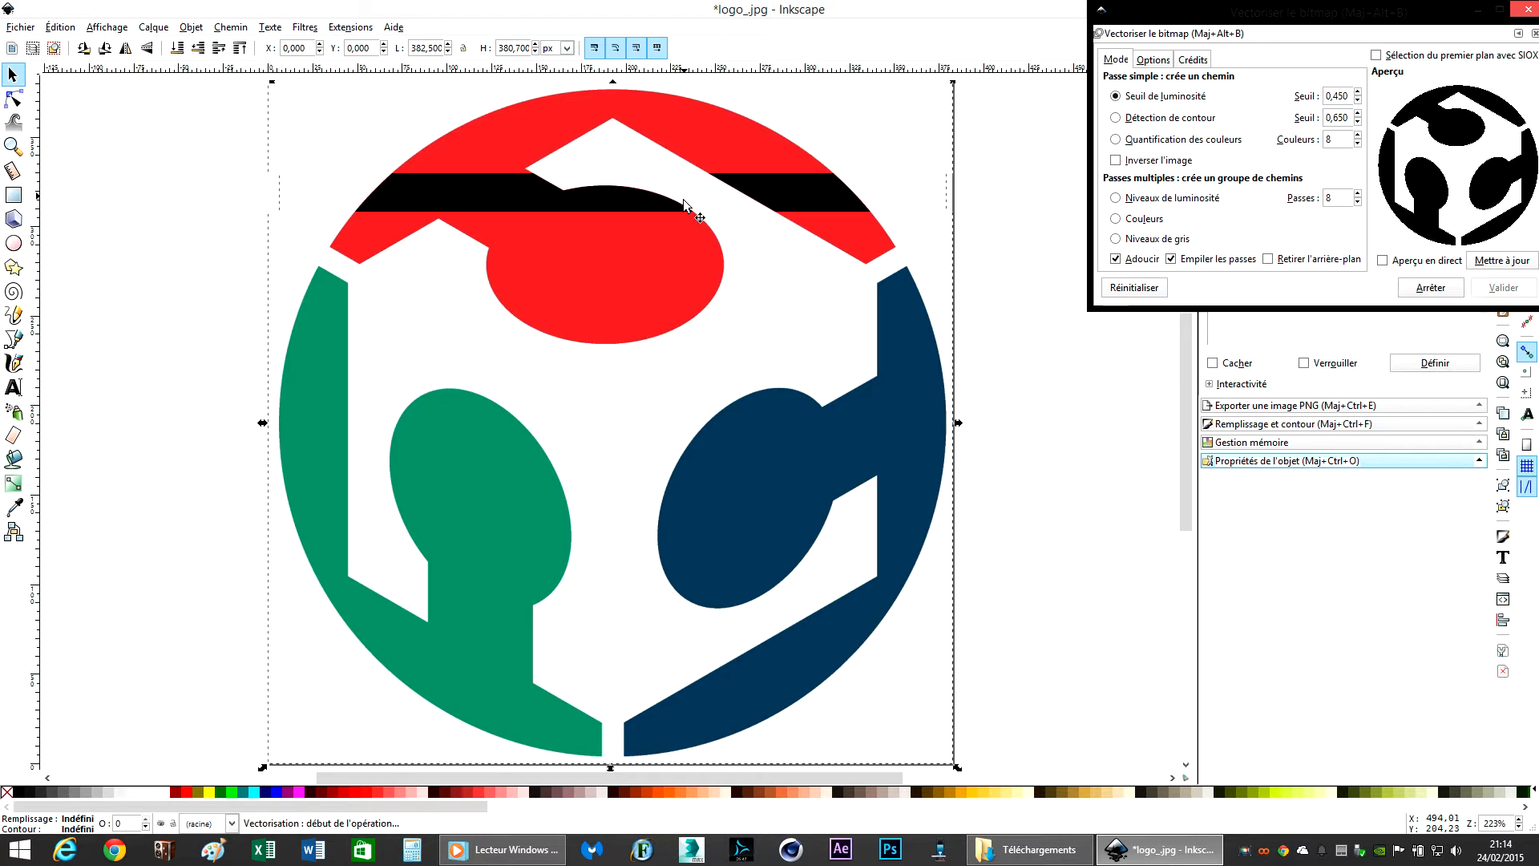
{"action": "left_click", "coordinate": [1520, 13]}
Step: Delete the coloured bitmap beneath the traced logo and place the trace on the page at about X 5.5, Y 2.1 px
{"action": "left_click_drag", "start_coordinate": [803, 218], "coordinate": [865, 222]}
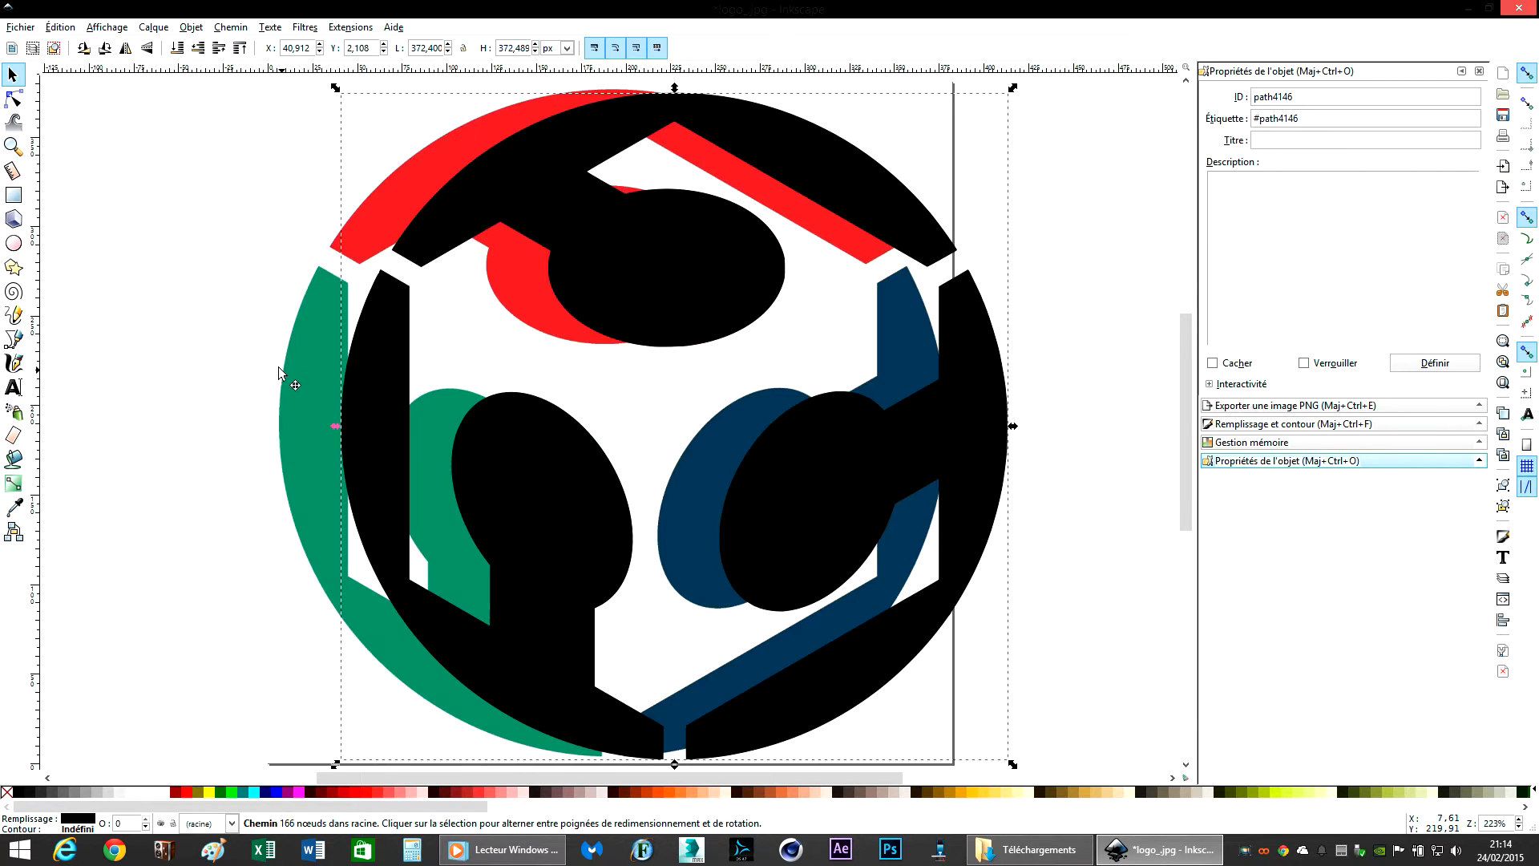
{"action": "left_click", "coordinate": [319, 372]}
{"action": "key", "text": "Delete"}
{"action": "left_click_drag", "start_coordinate": [542, 510], "coordinate": [478, 503]}
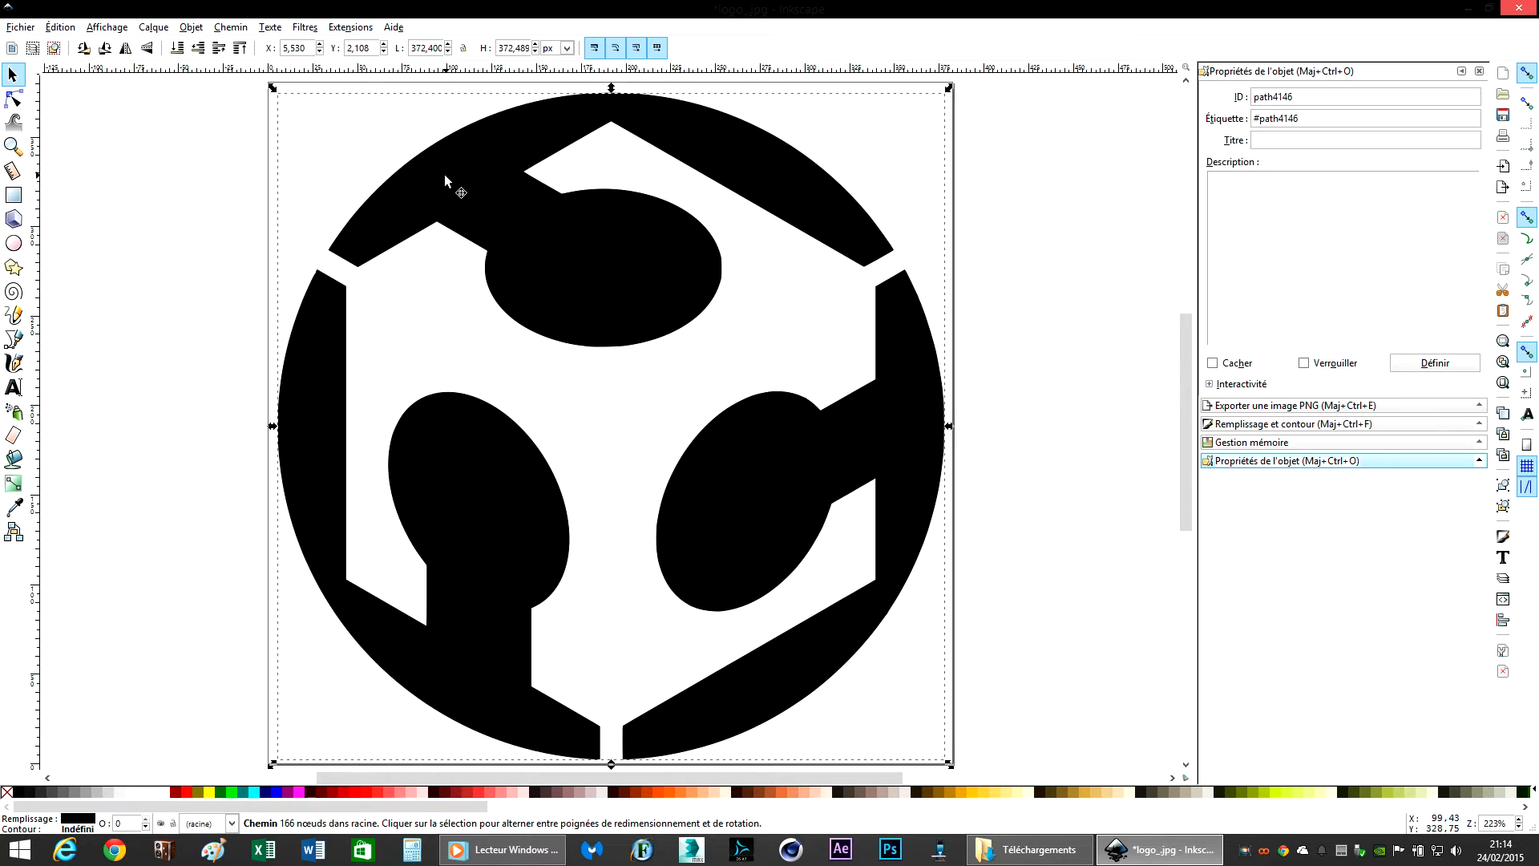
Step: Scale the traced logo to a width of 30 cm with its proportions locked and fit the whole drawing in view
{"action": "left_click", "coordinate": [566, 49]}
{"action": "left_click", "coordinate": [555, 86]}
{"action": "left_click", "coordinate": [462, 50]}
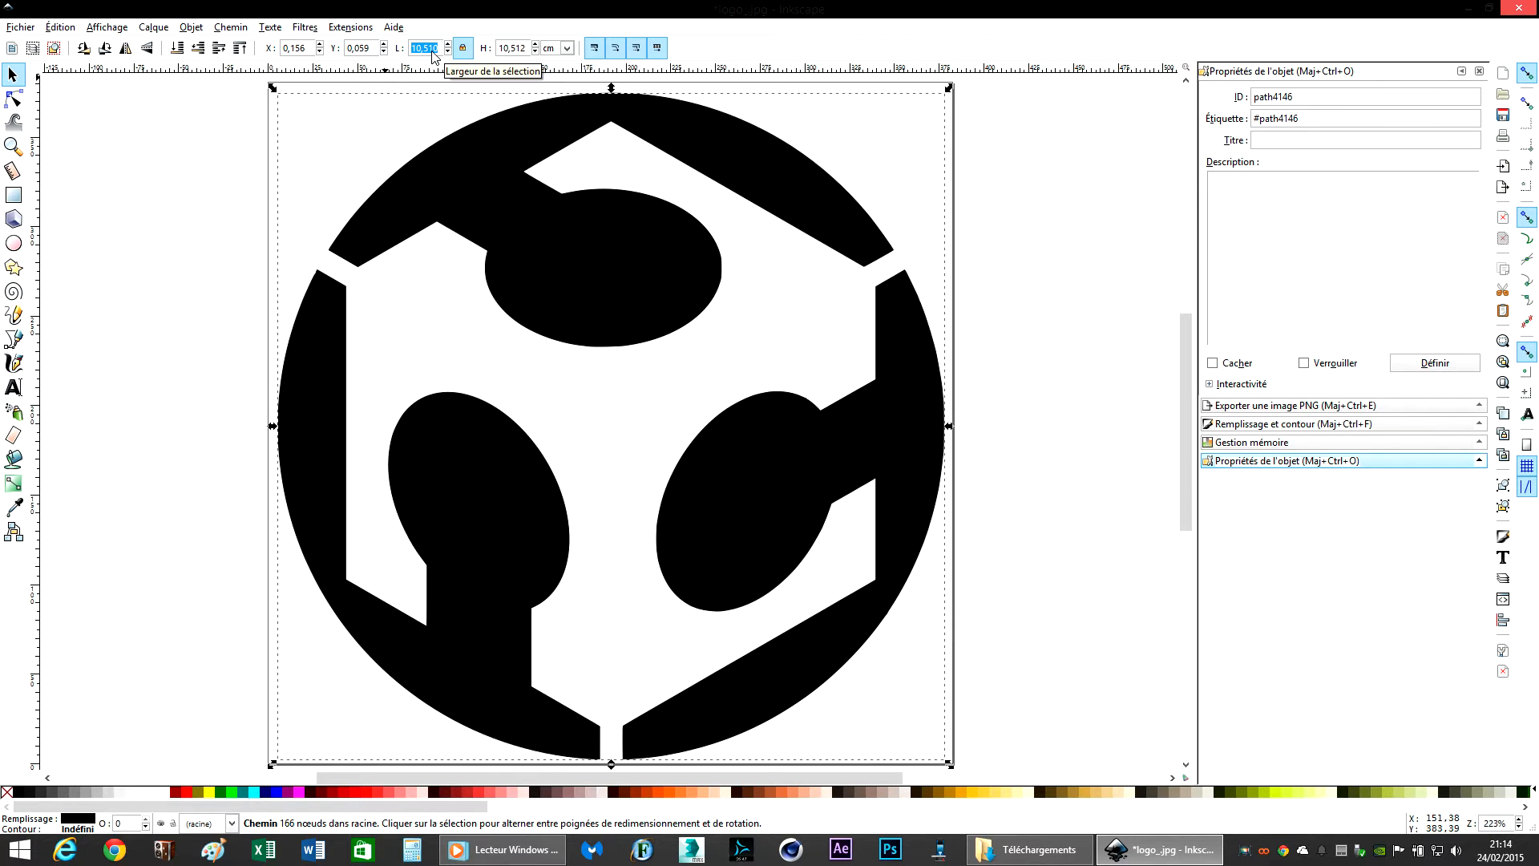
{"action": "type", "text": "30"}
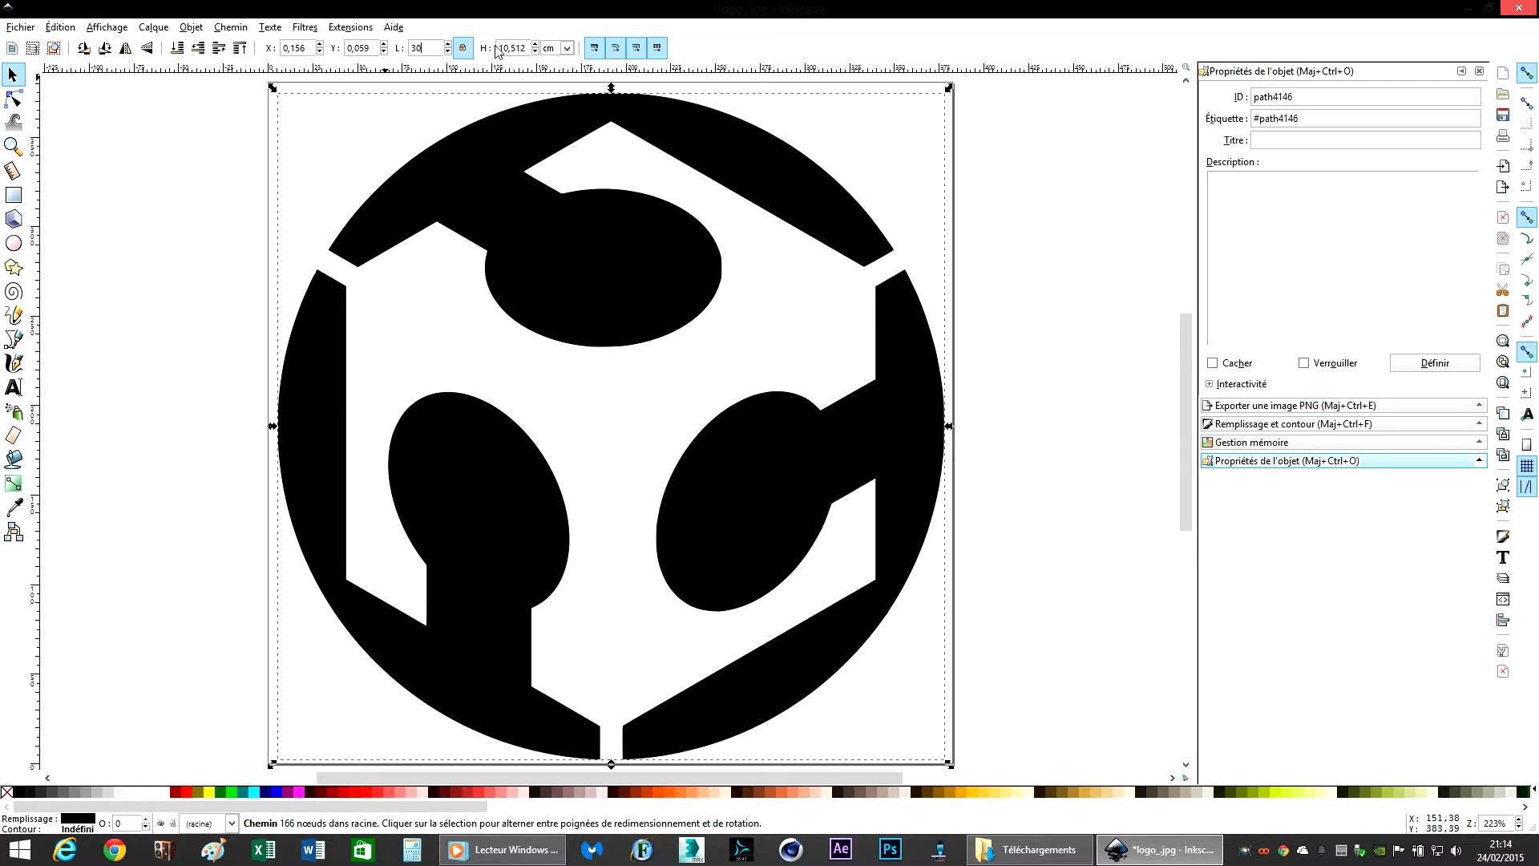
{"action": "key", "text": "Return"}
{"action": "scroll", "coordinate": [709, 268], "scroll_direction": "up", "scroll_amount": 10}
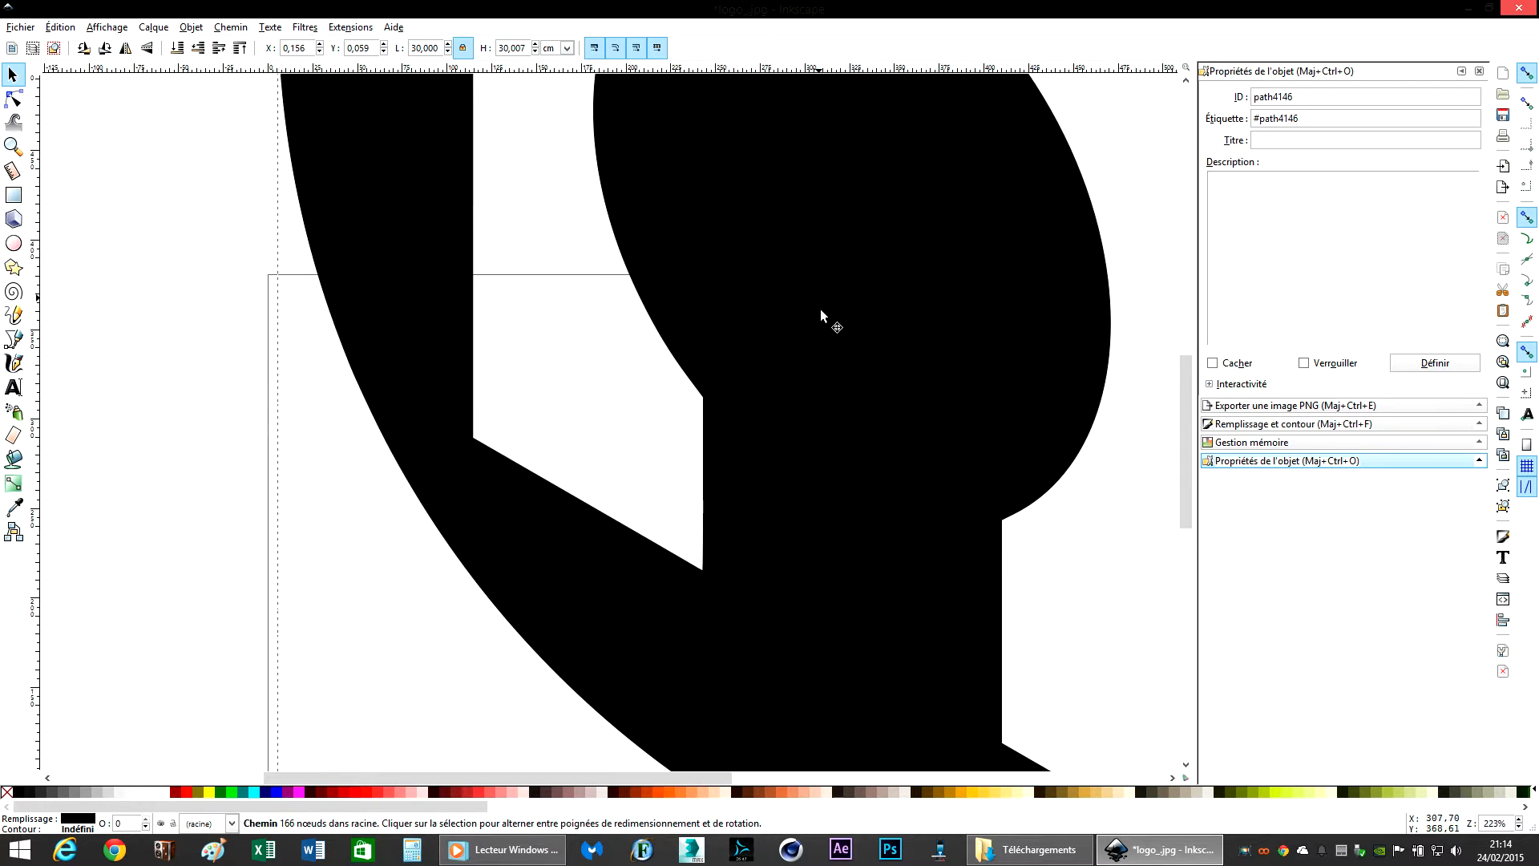
{"action": "left_click", "coordinate": [13, 146]}
{"action": "left_click", "coordinate": [156, 48]}
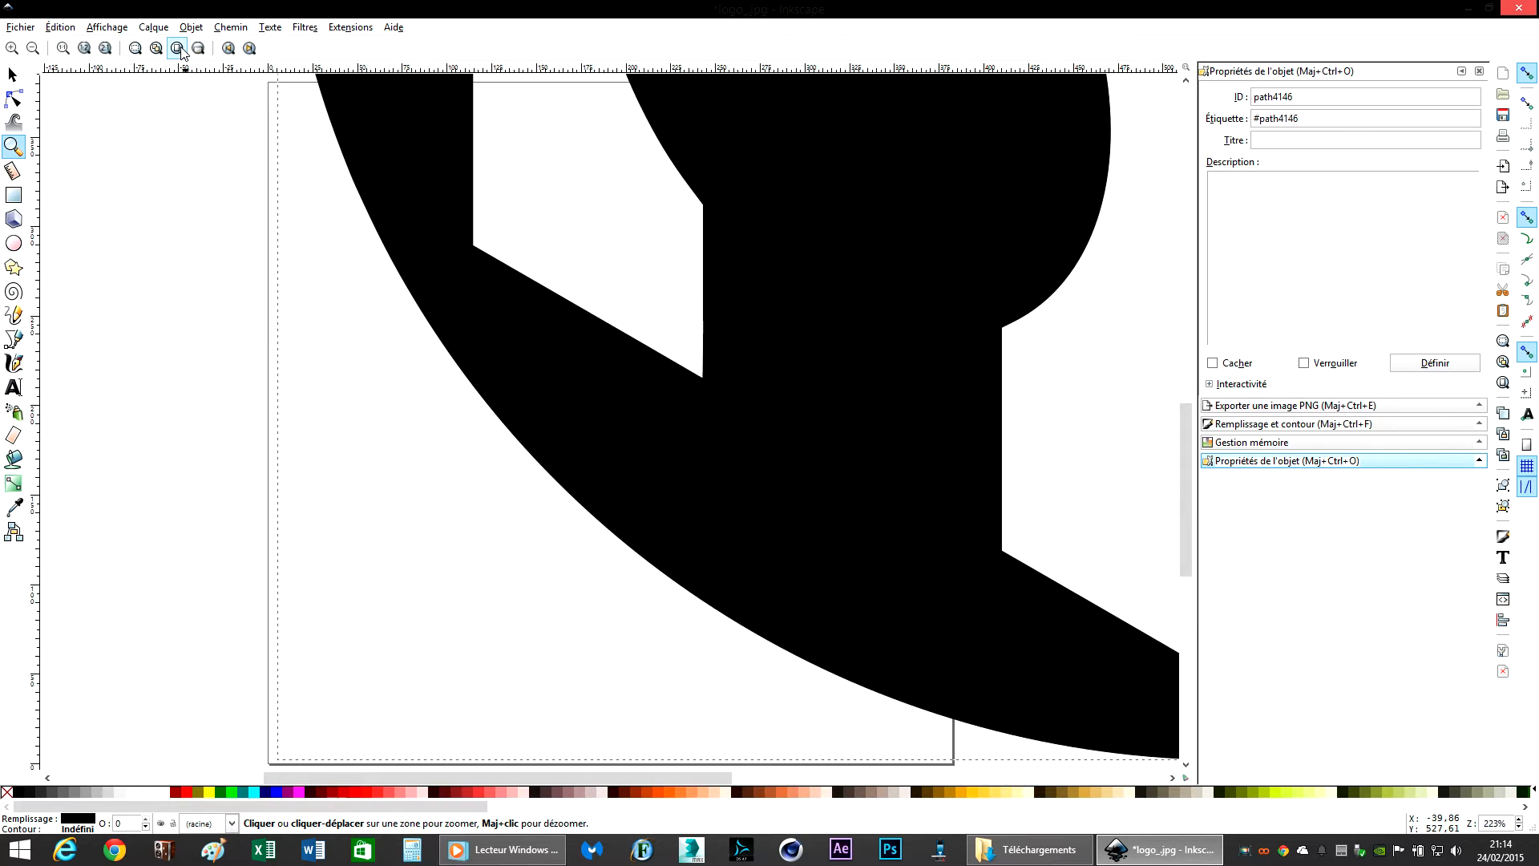
{"action": "left_click", "coordinate": [156, 48]}
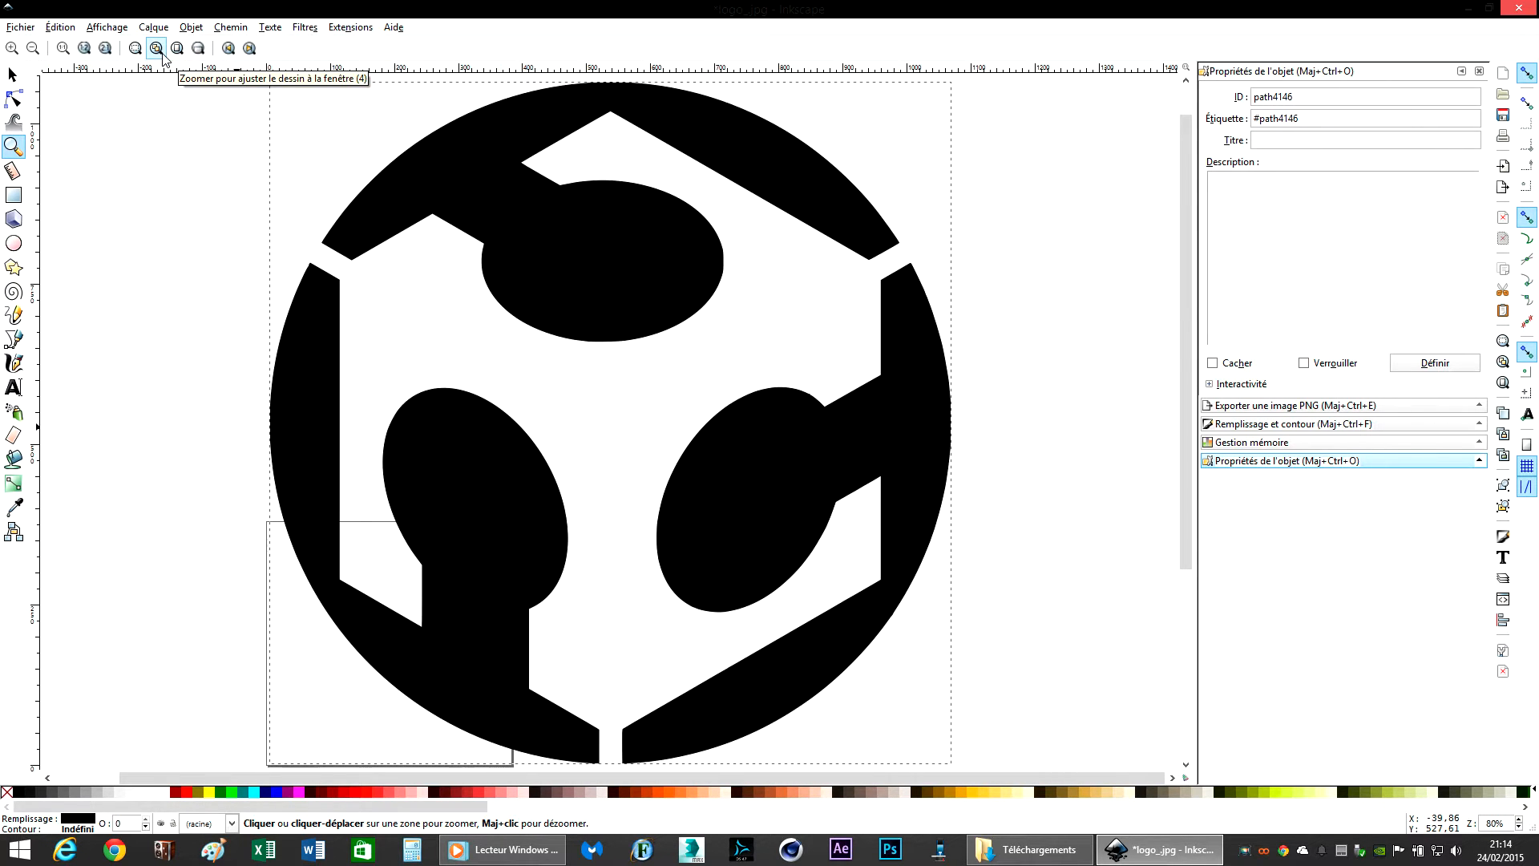
Step: Remove the fill from the traced logo and give it a black outline
{"action": "left_click", "coordinate": [25, 75]}
{"action": "left_click", "coordinate": [247, 653]}
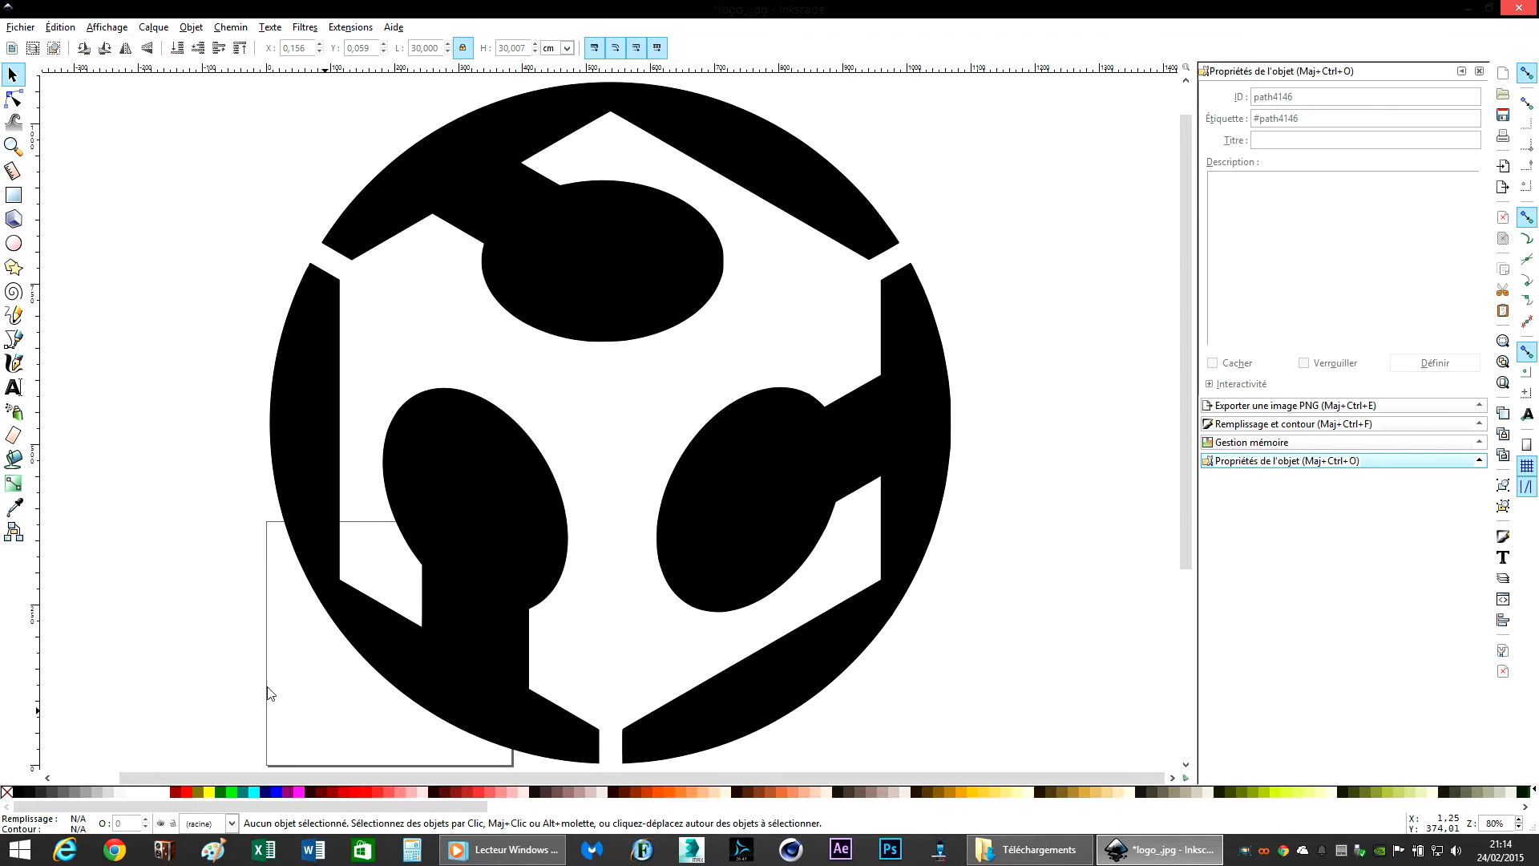
{"action": "left_click", "coordinate": [593, 245]}
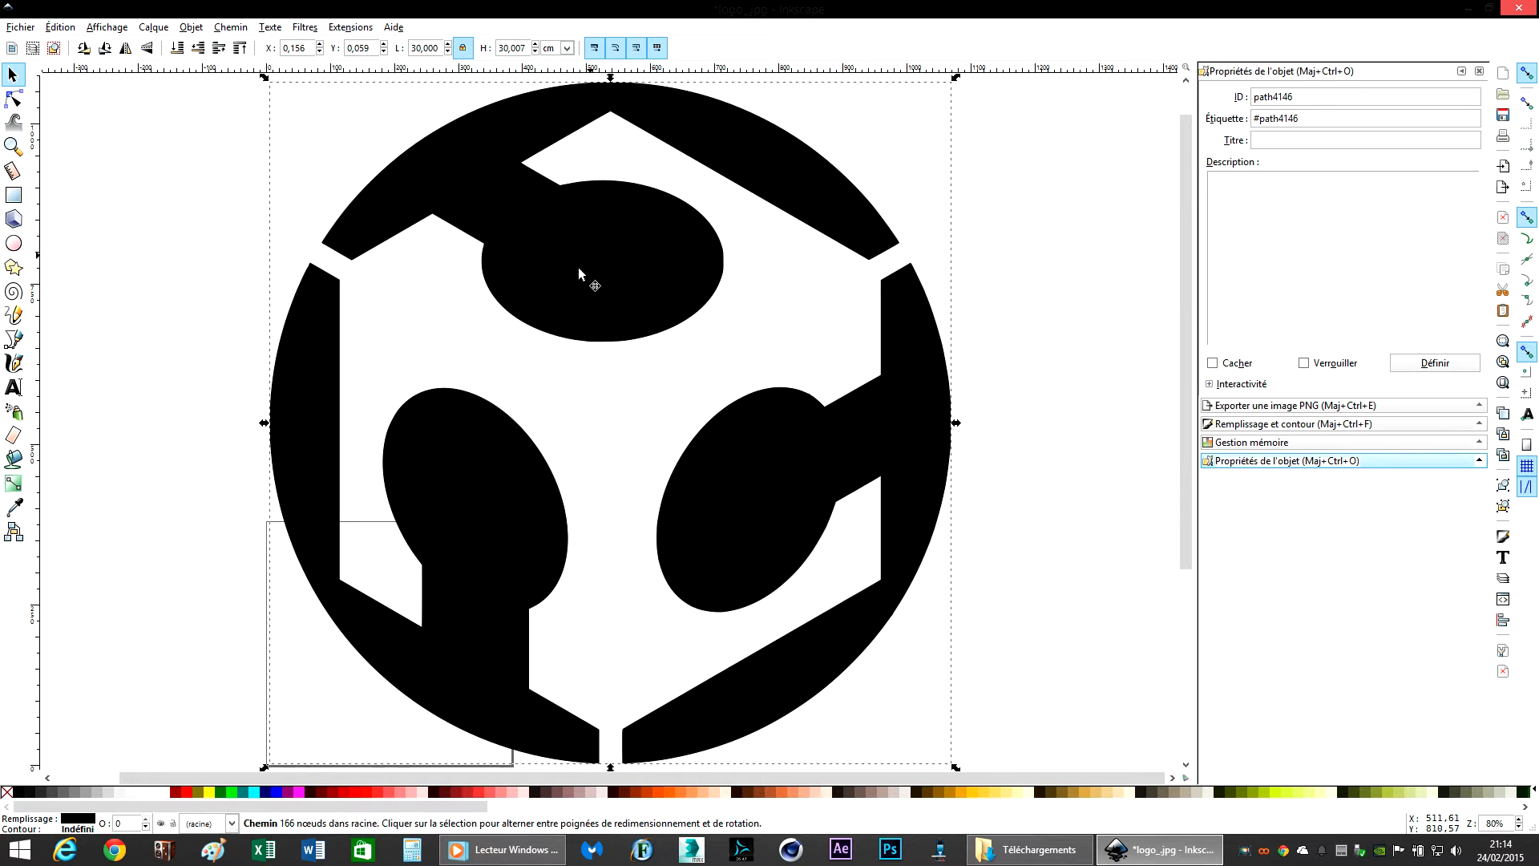
{"action": "right_click", "coordinate": [7, 793]}
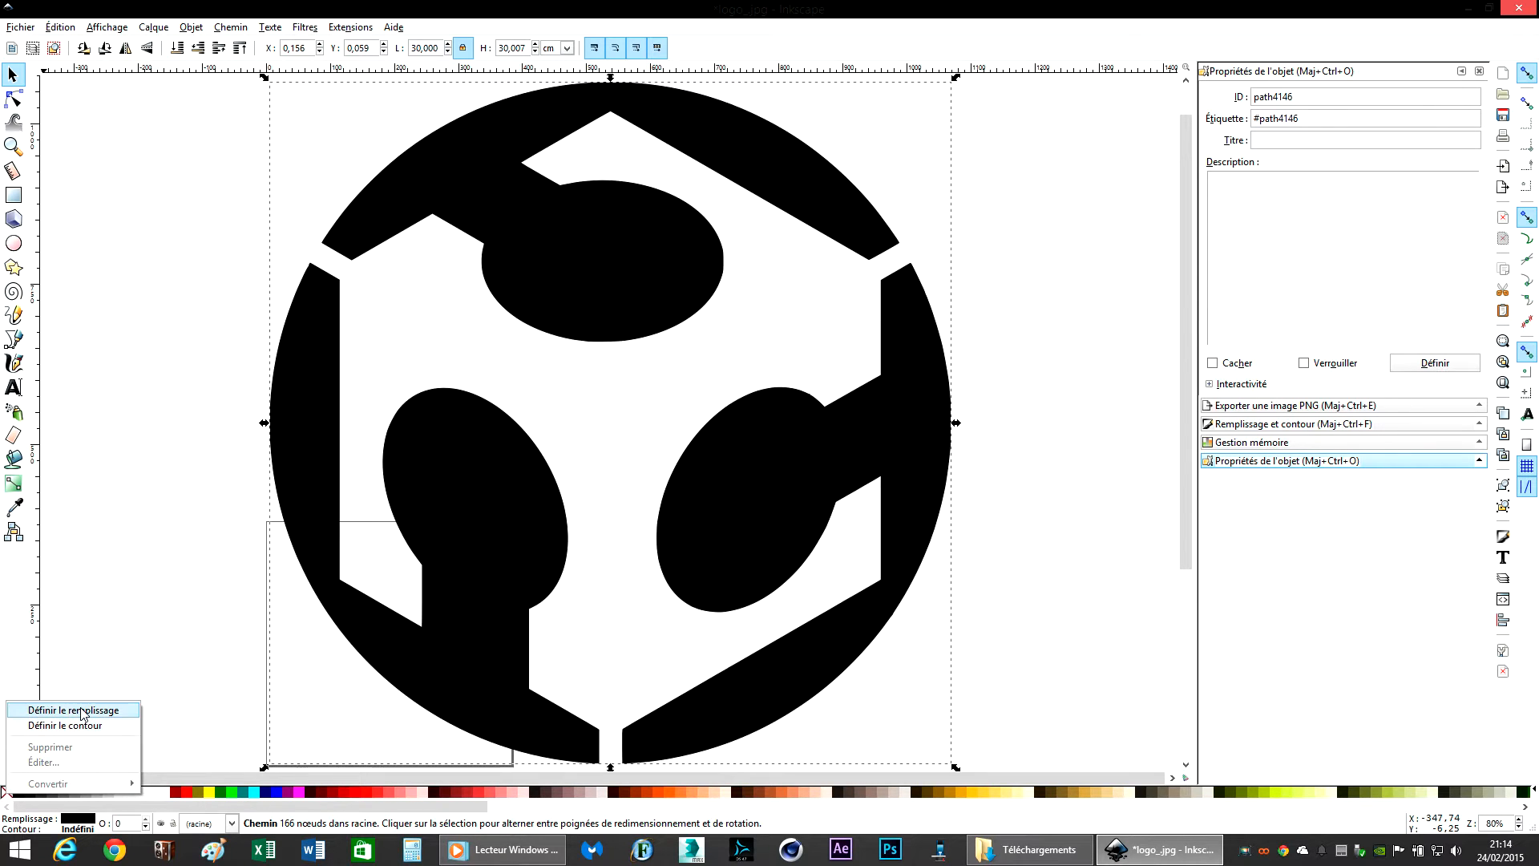
{"action": "left_click", "coordinate": [73, 711]}
{"action": "right_click", "coordinate": [17, 794]}
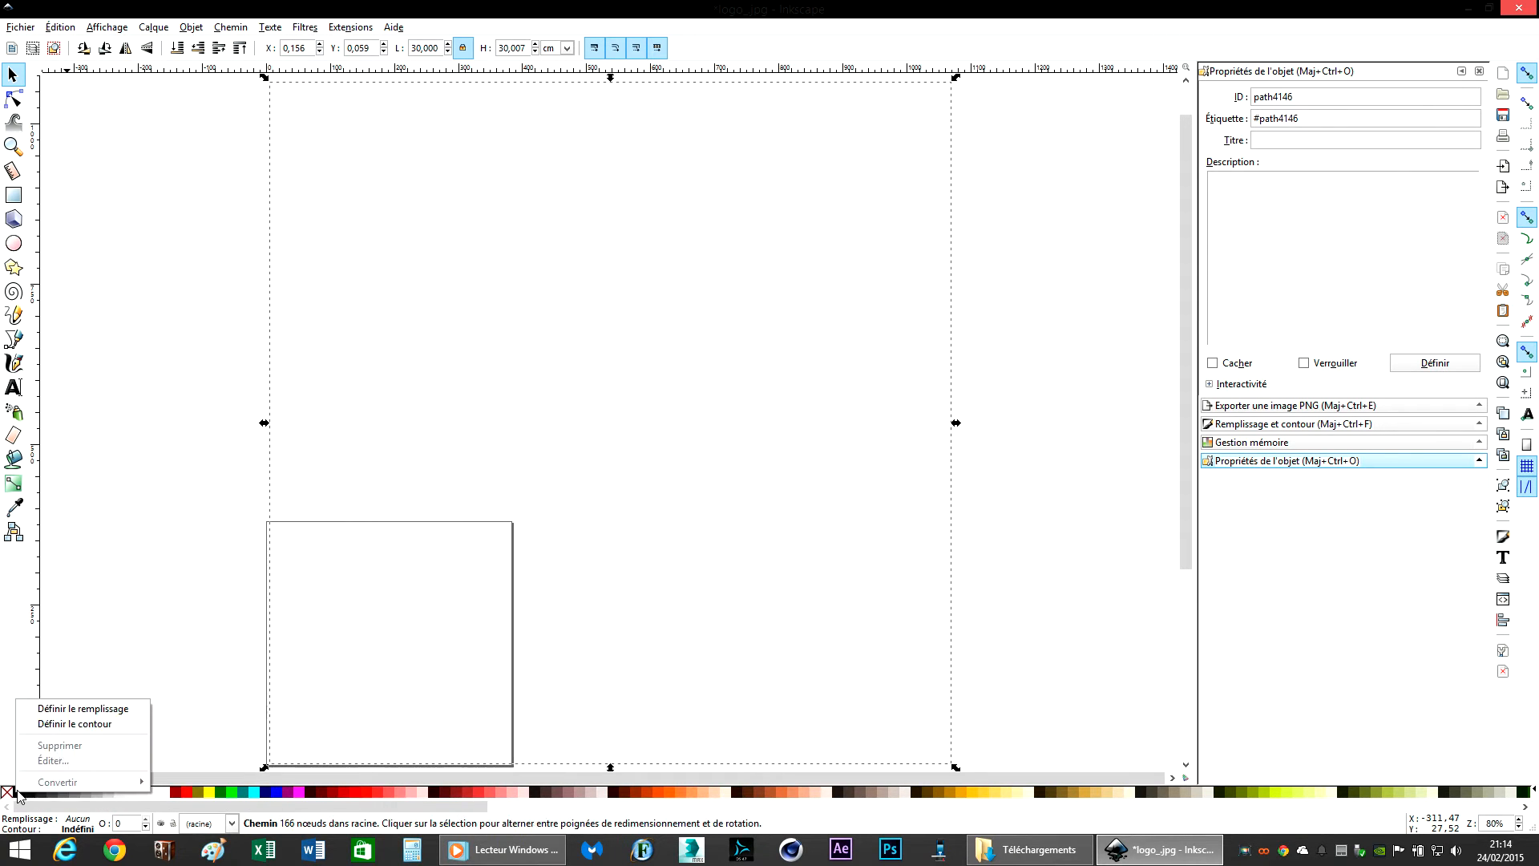
{"action": "left_click", "coordinate": [74, 723]}
{"action": "left_click", "coordinate": [397, 293]}
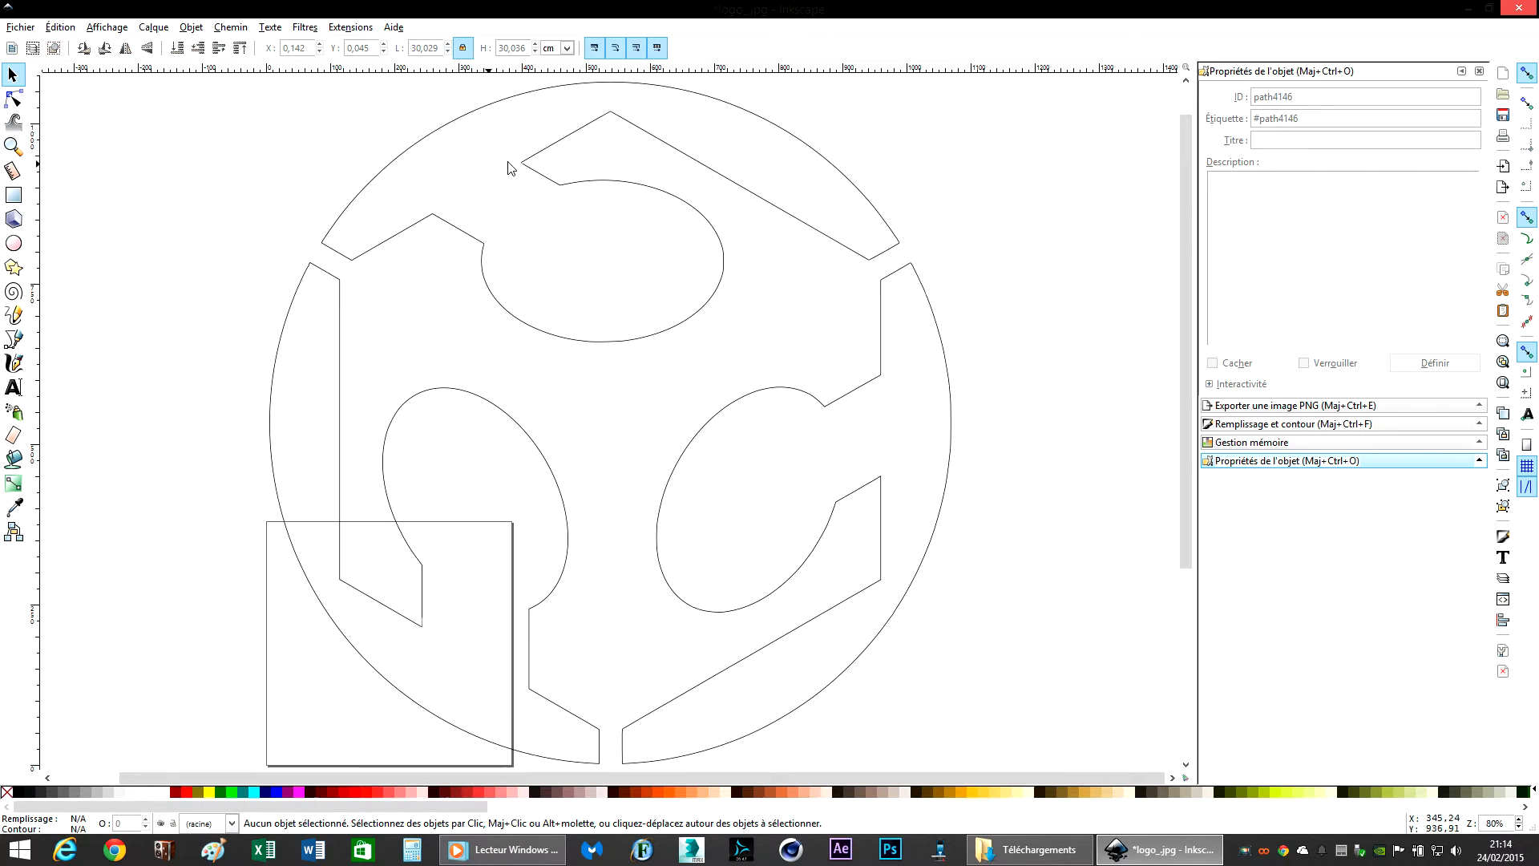
Step: Set the stroke width of the logo's outline to 2 px
{"action": "left_click", "coordinate": [551, 145]}
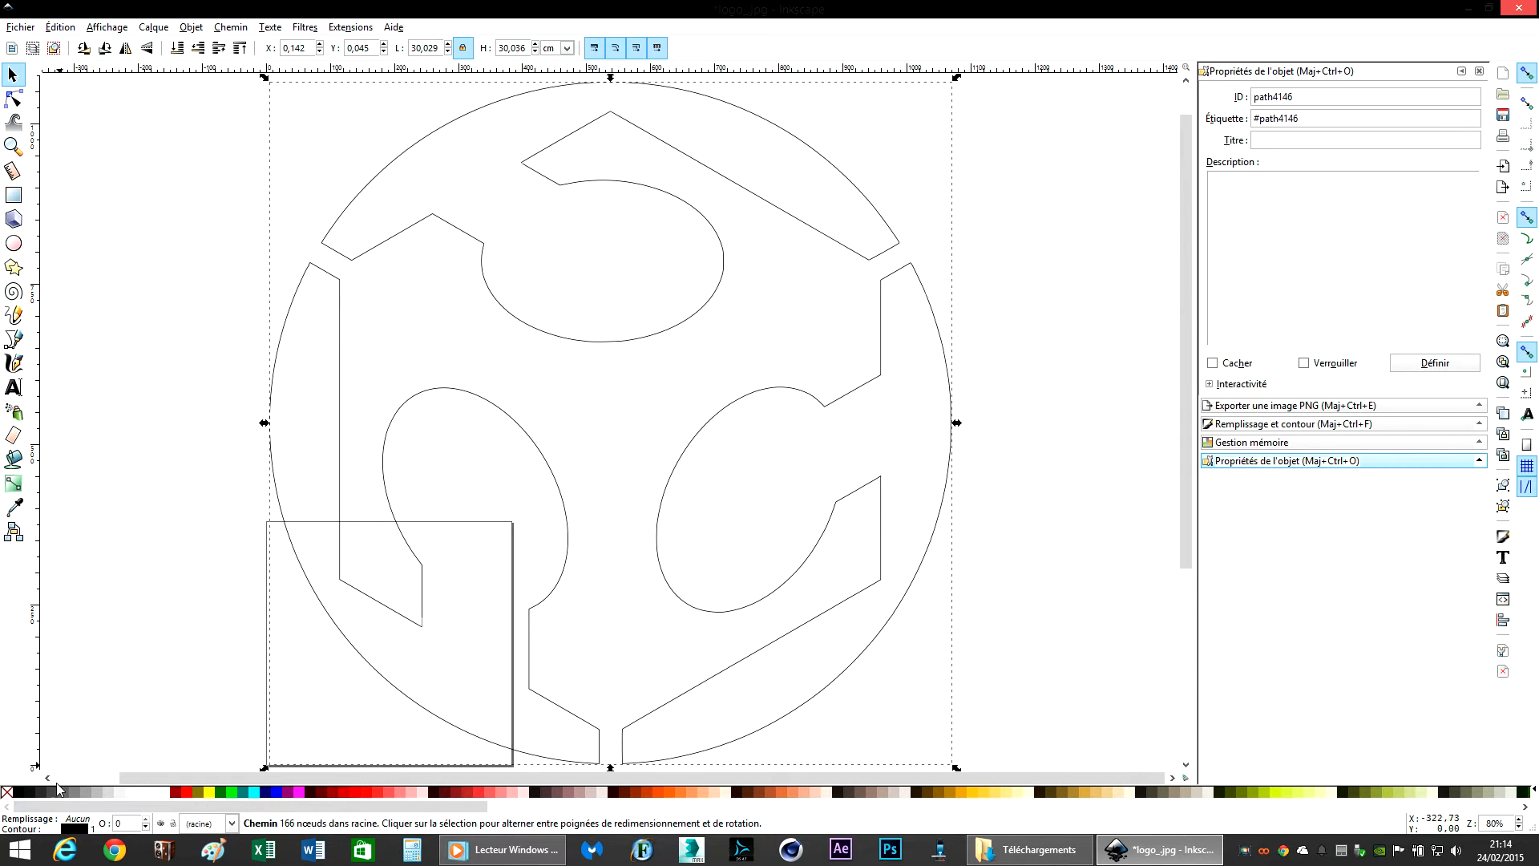
{"action": "left_click", "coordinate": [64, 828]}
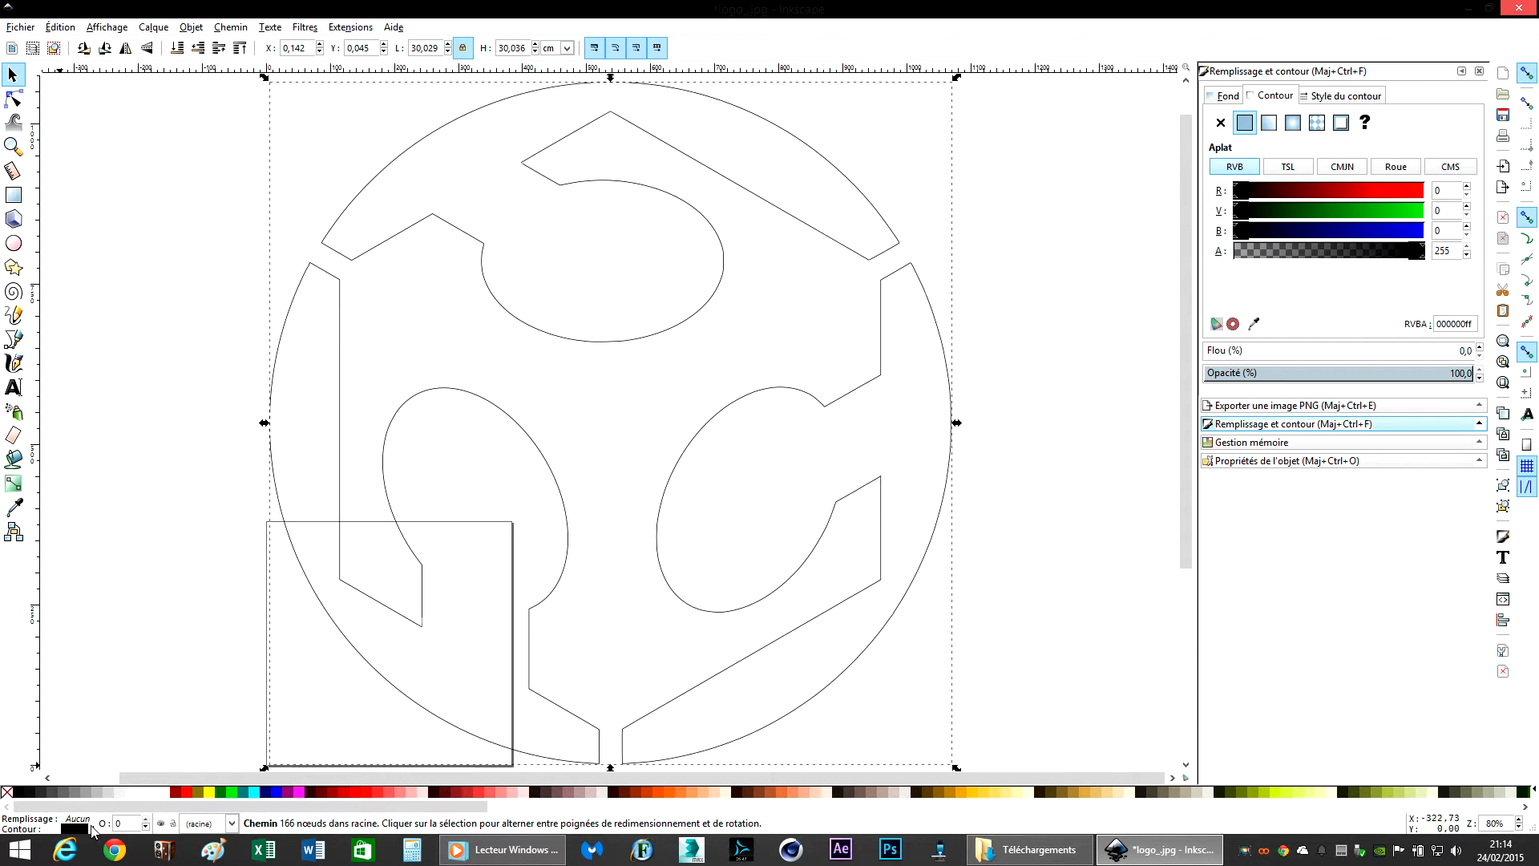
{"action": "left_click", "coordinate": [1364, 96]}
{"action": "left_click", "coordinate": [1353, 120]}
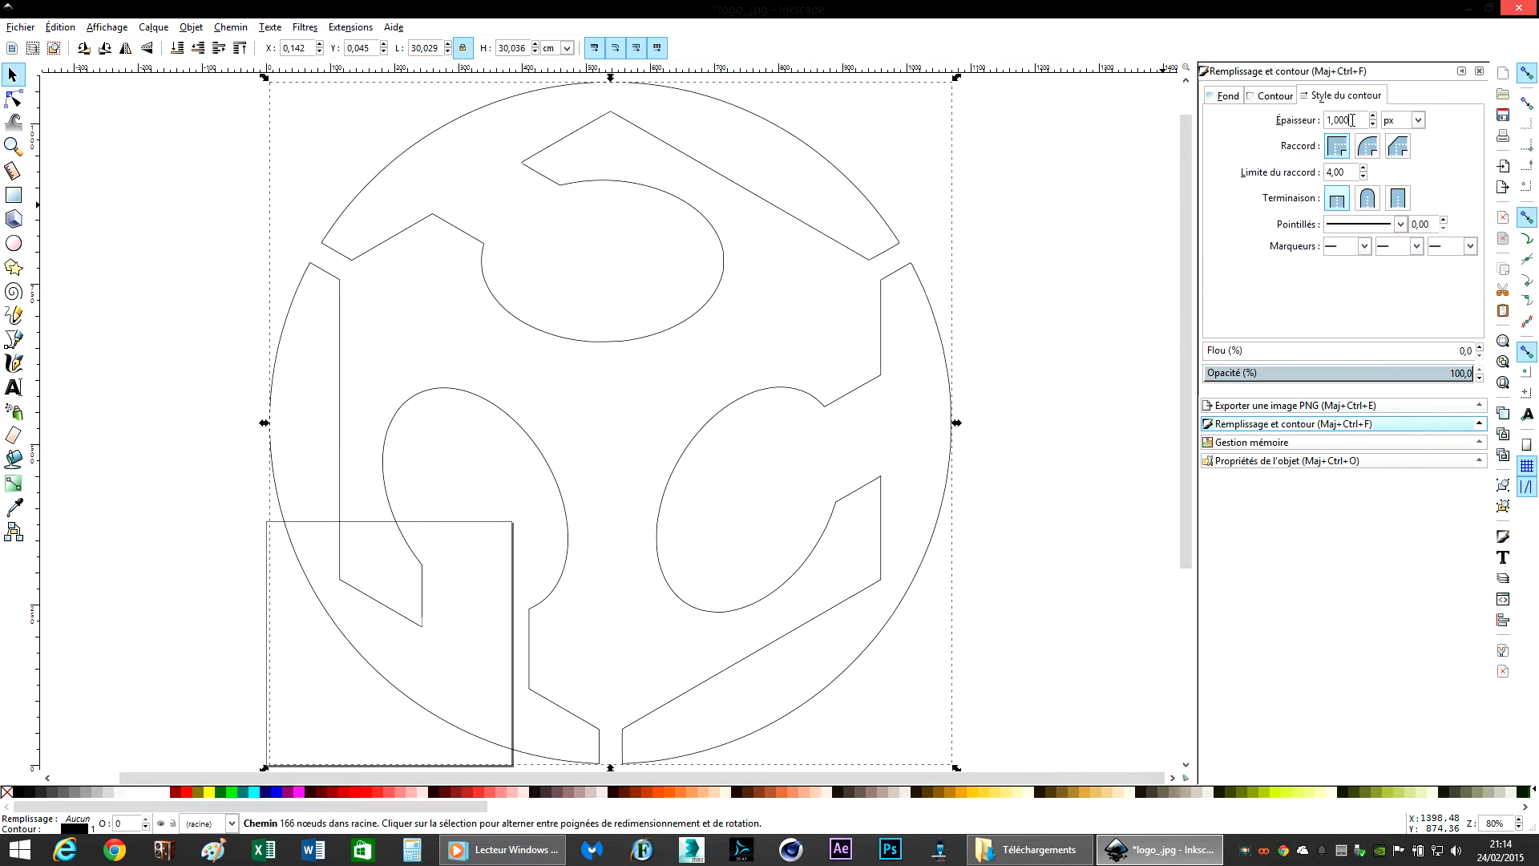
{"action": "type", "text": "2"}
{"action": "key", "text": "Return"}
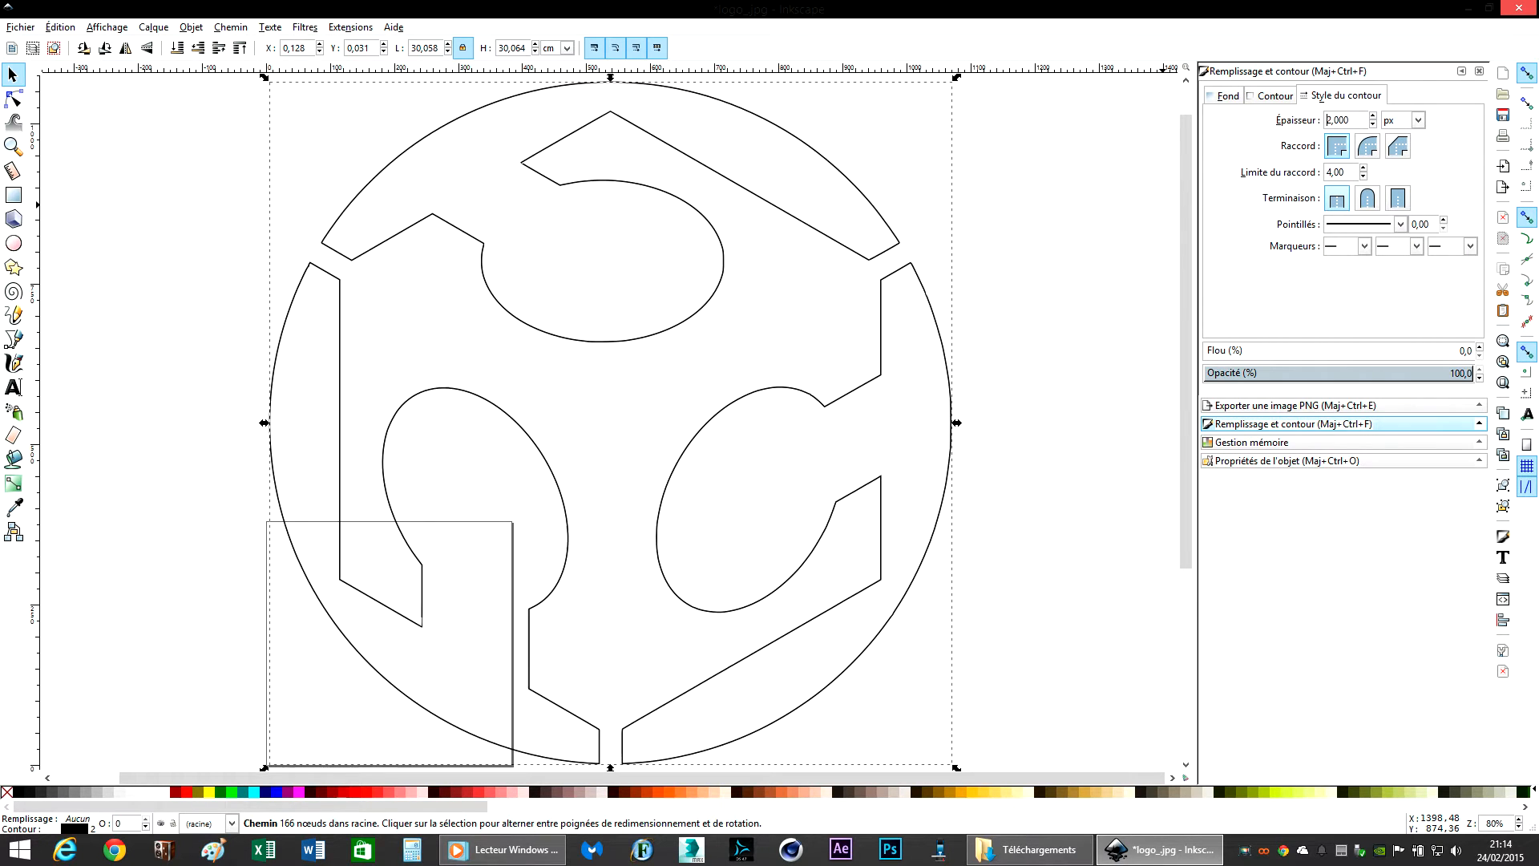
{"action": "left_click", "coordinate": [539, 372]}
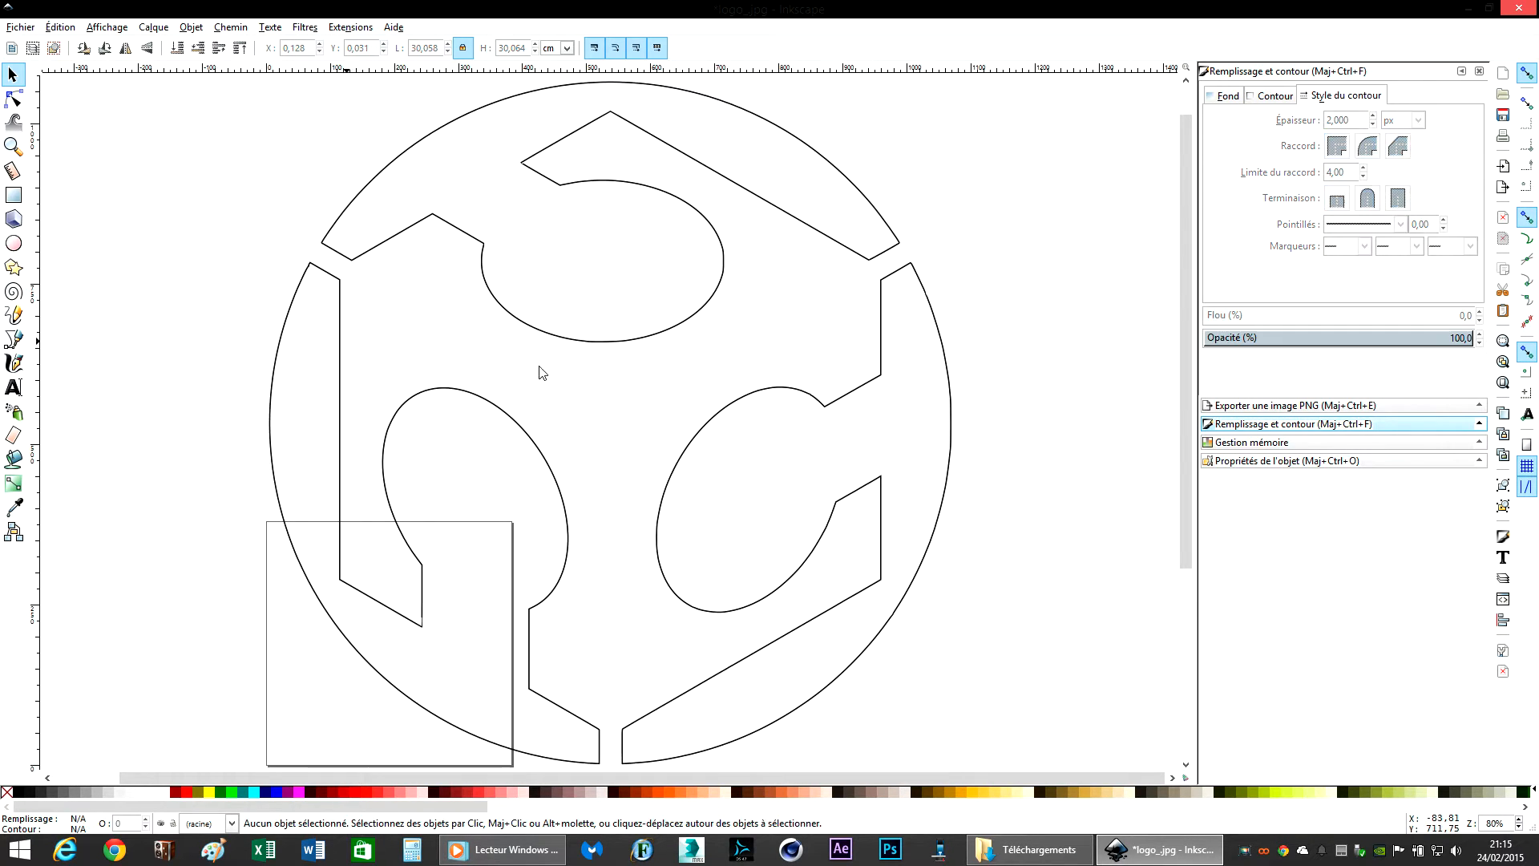
Step: Pull a node on the logo's upper-left arc outwards to about X 140 px, and undo the node move
{"action": "double_click", "coordinate": [365, 253]}
{"action": "left_click_drag", "start_coordinate": [409, 150], "coordinate": [357, 149]}
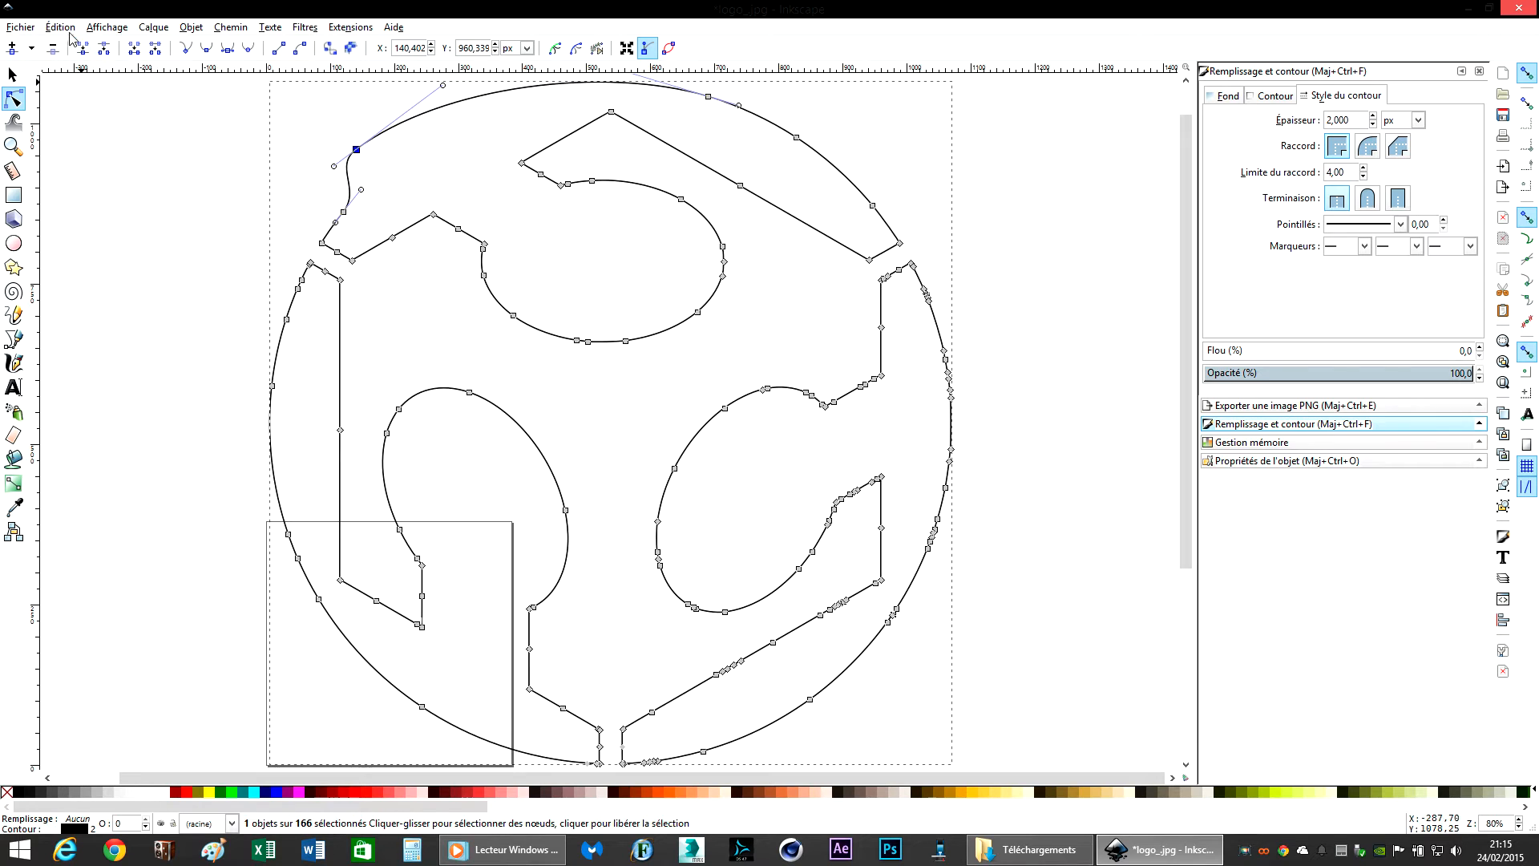
{"action": "left_click", "coordinate": [61, 27]}
{"action": "left_click", "coordinate": [70, 46]}
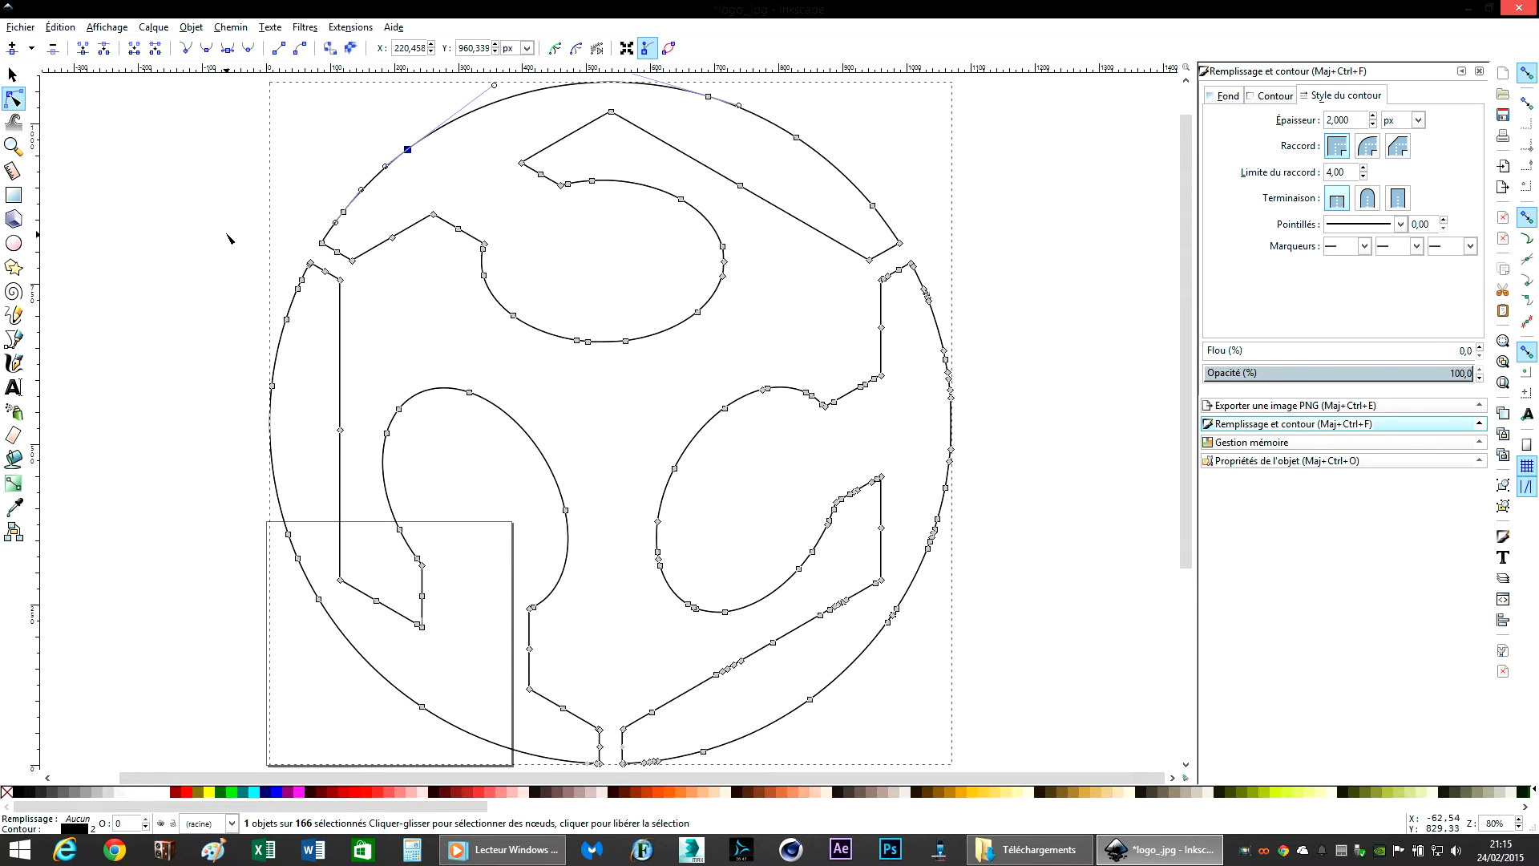
{"action": "left_click", "coordinate": [13, 74]}
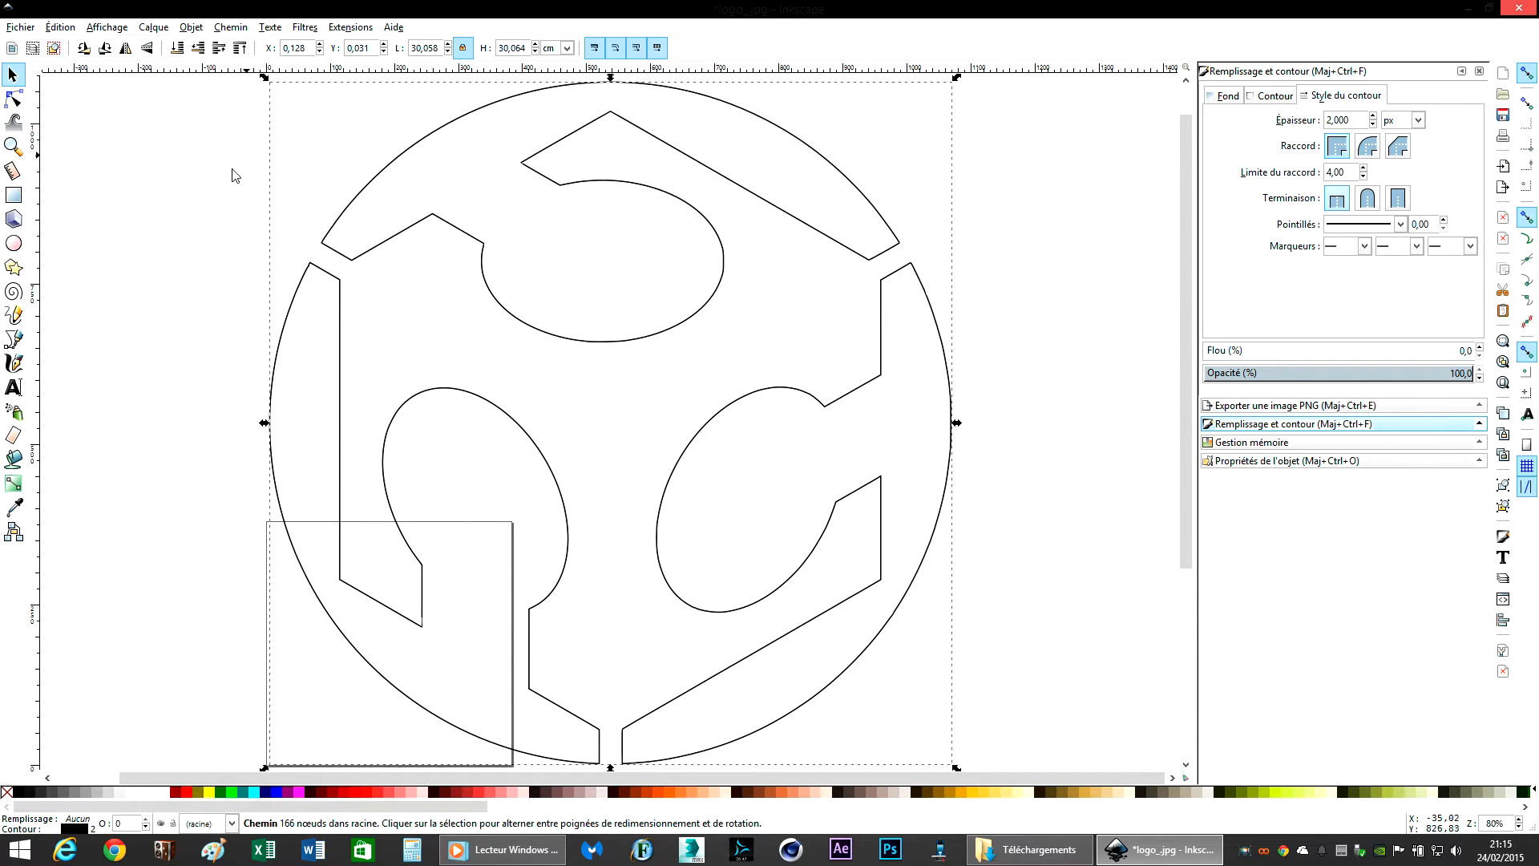
{"action": "left_click", "coordinate": [492, 207]}
{"action": "left_click", "coordinate": [481, 251]}
Step: Save the outlined logo as fablab logo.svg on the desktop, replacing the existing file, and leave Inkscape
{"action": "left_click", "coordinate": [33, 28]}
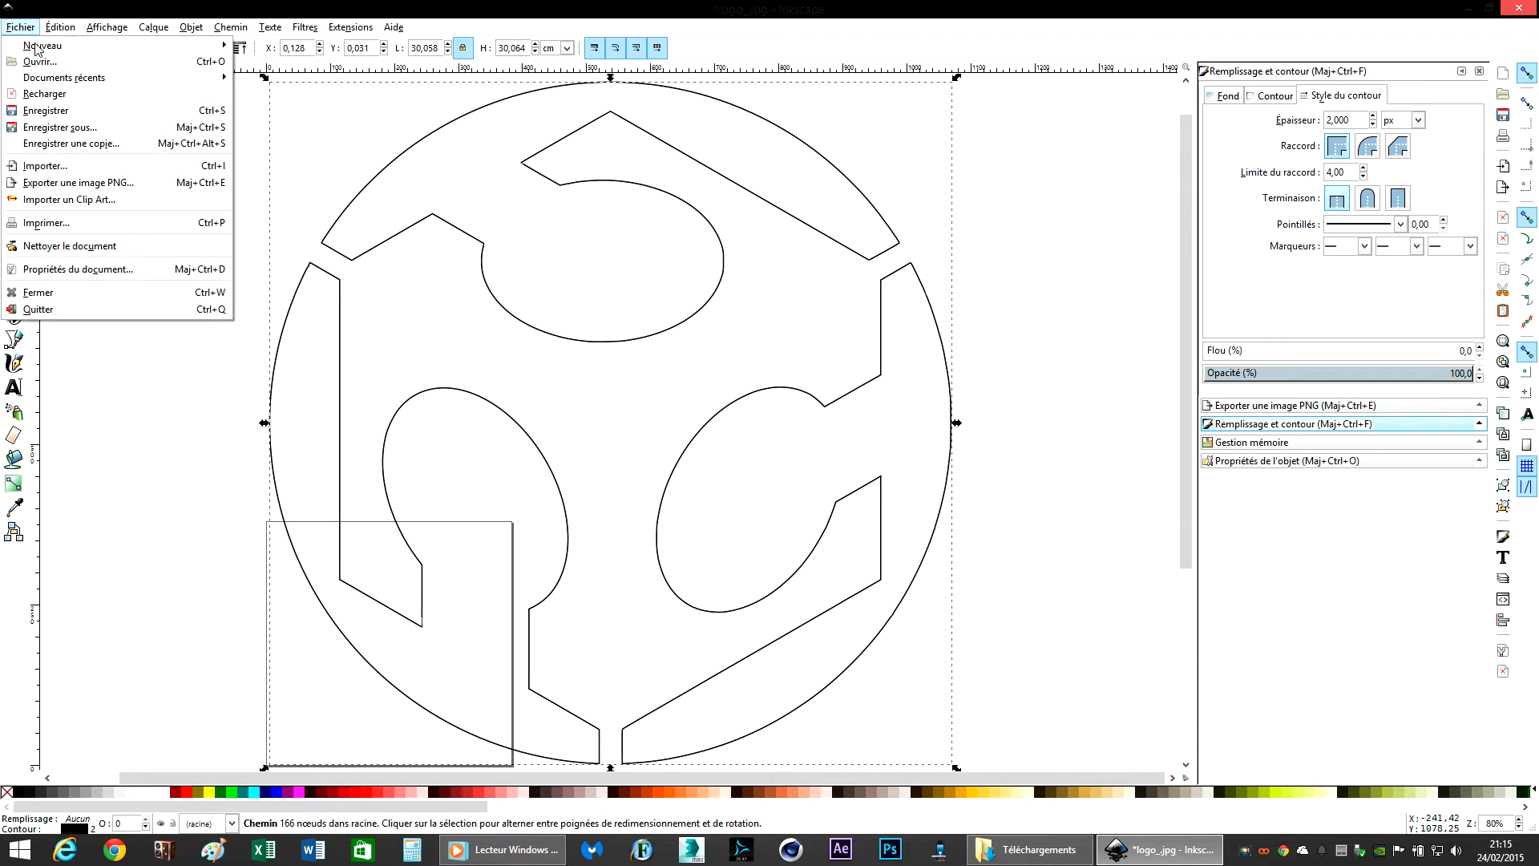
{"action": "left_click", "coordinate": [60, 126]}
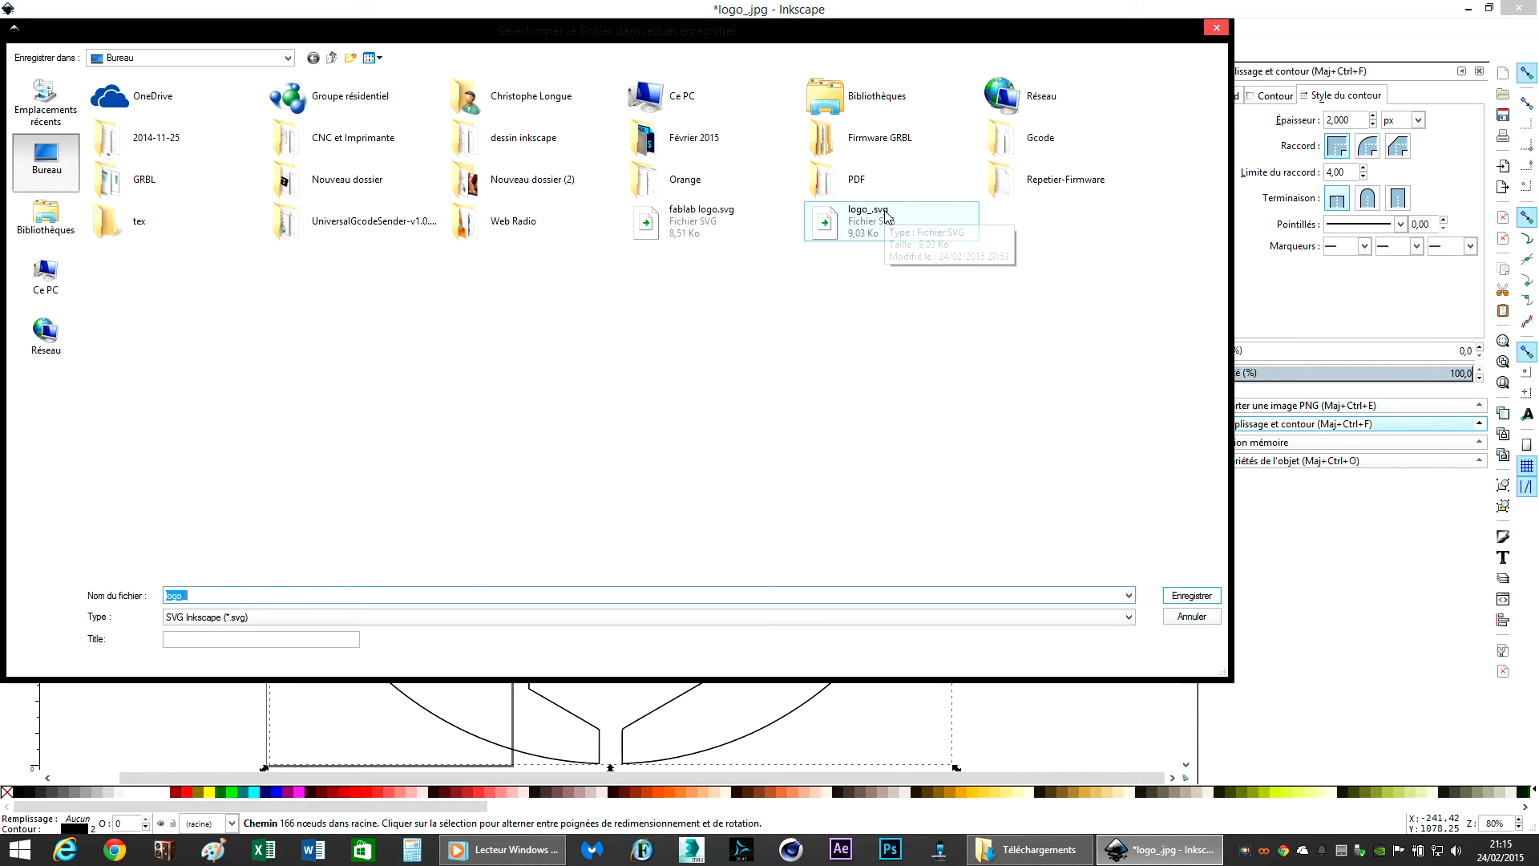
{"action": "double_click", "coordinate": [689, 212]}
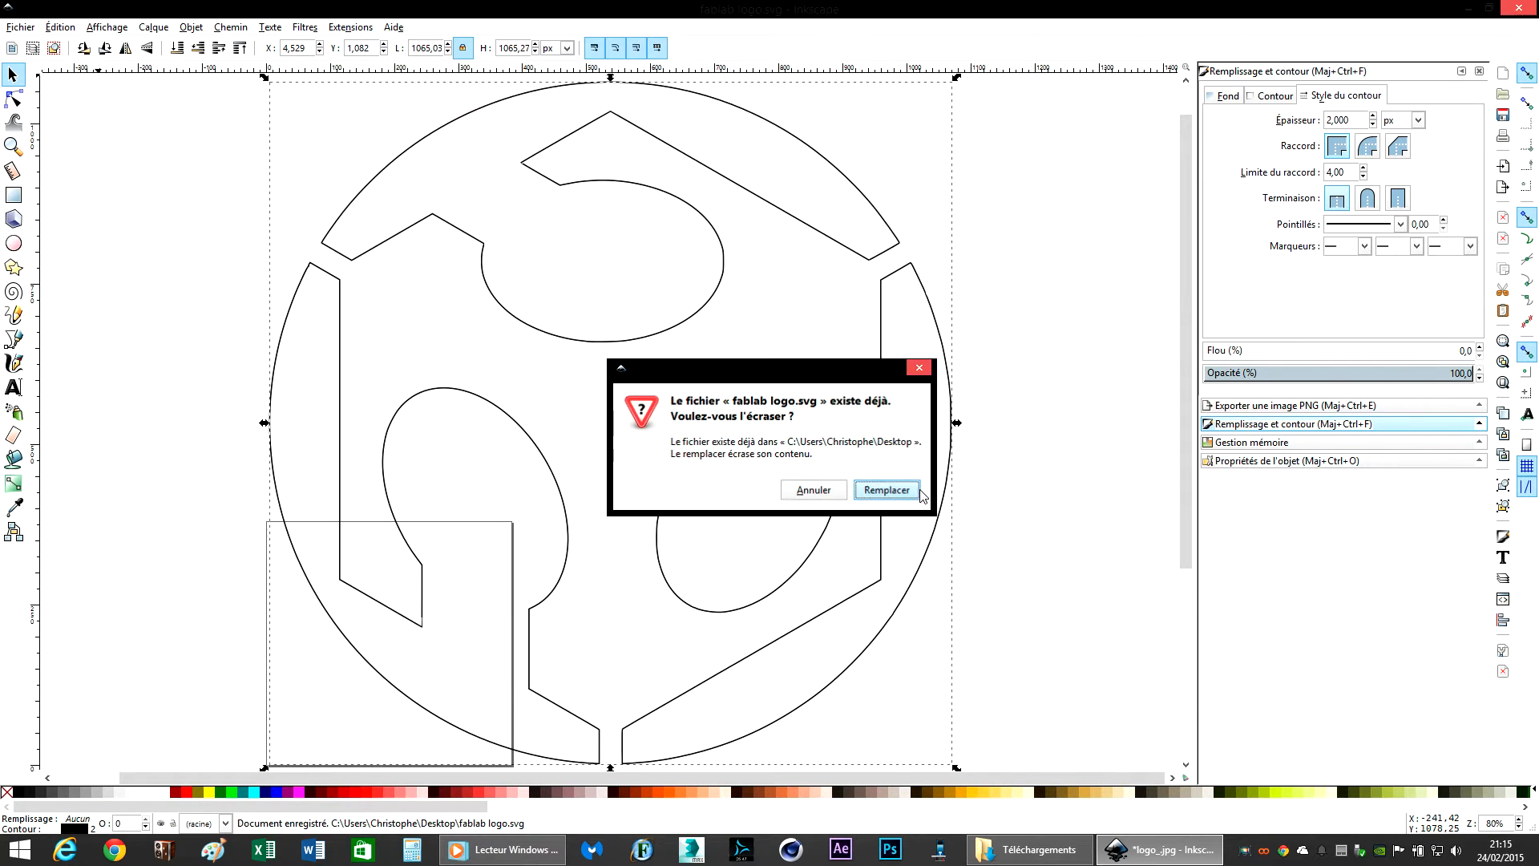
{"action": "left_click", "coordinate": [885, 490]}
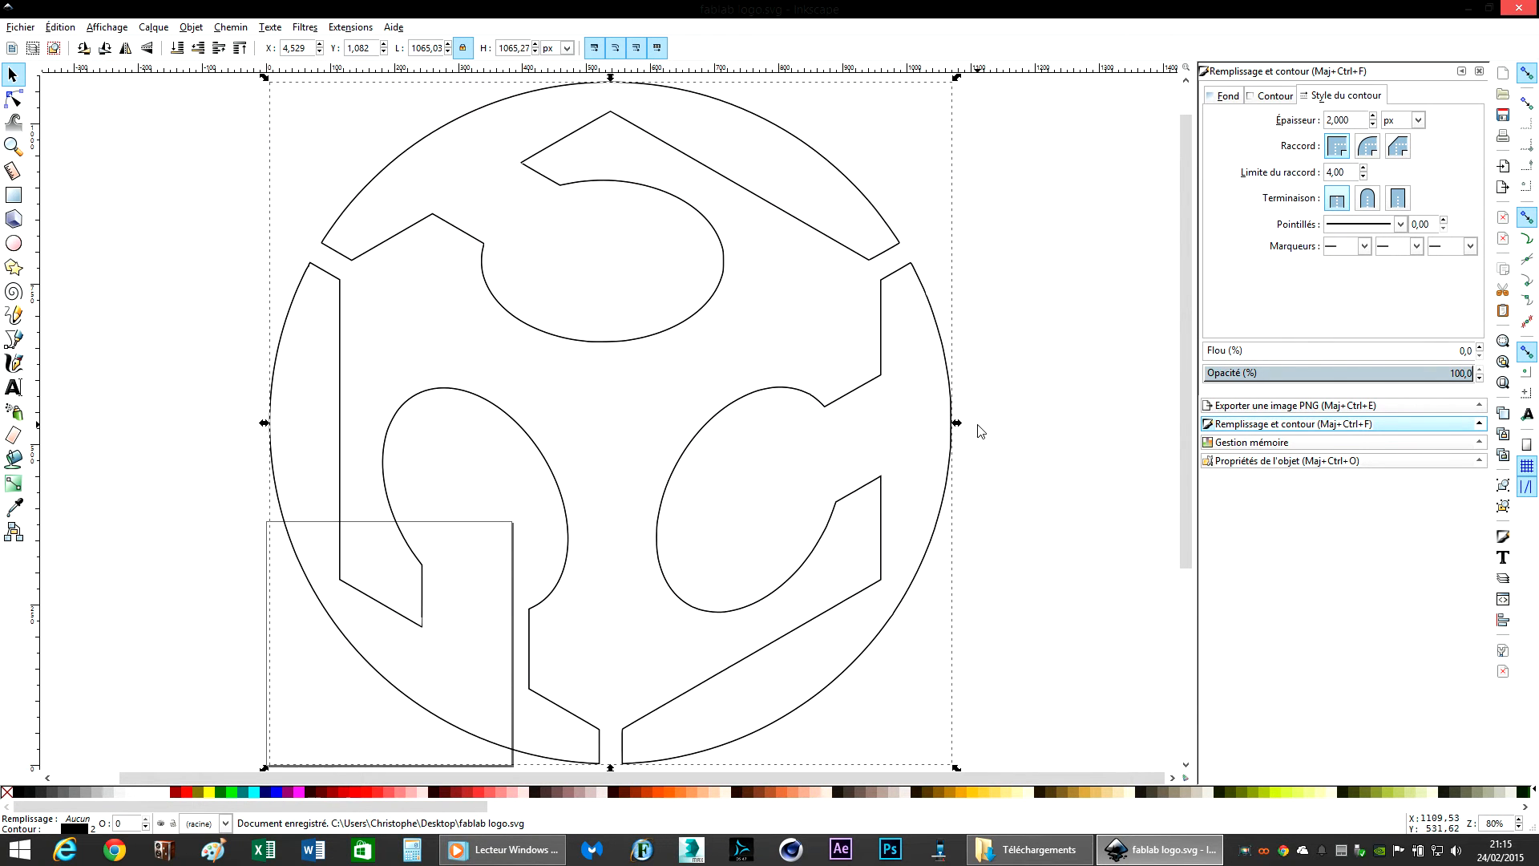
{"action": "left_click", "coordinate": [1469, 10]}
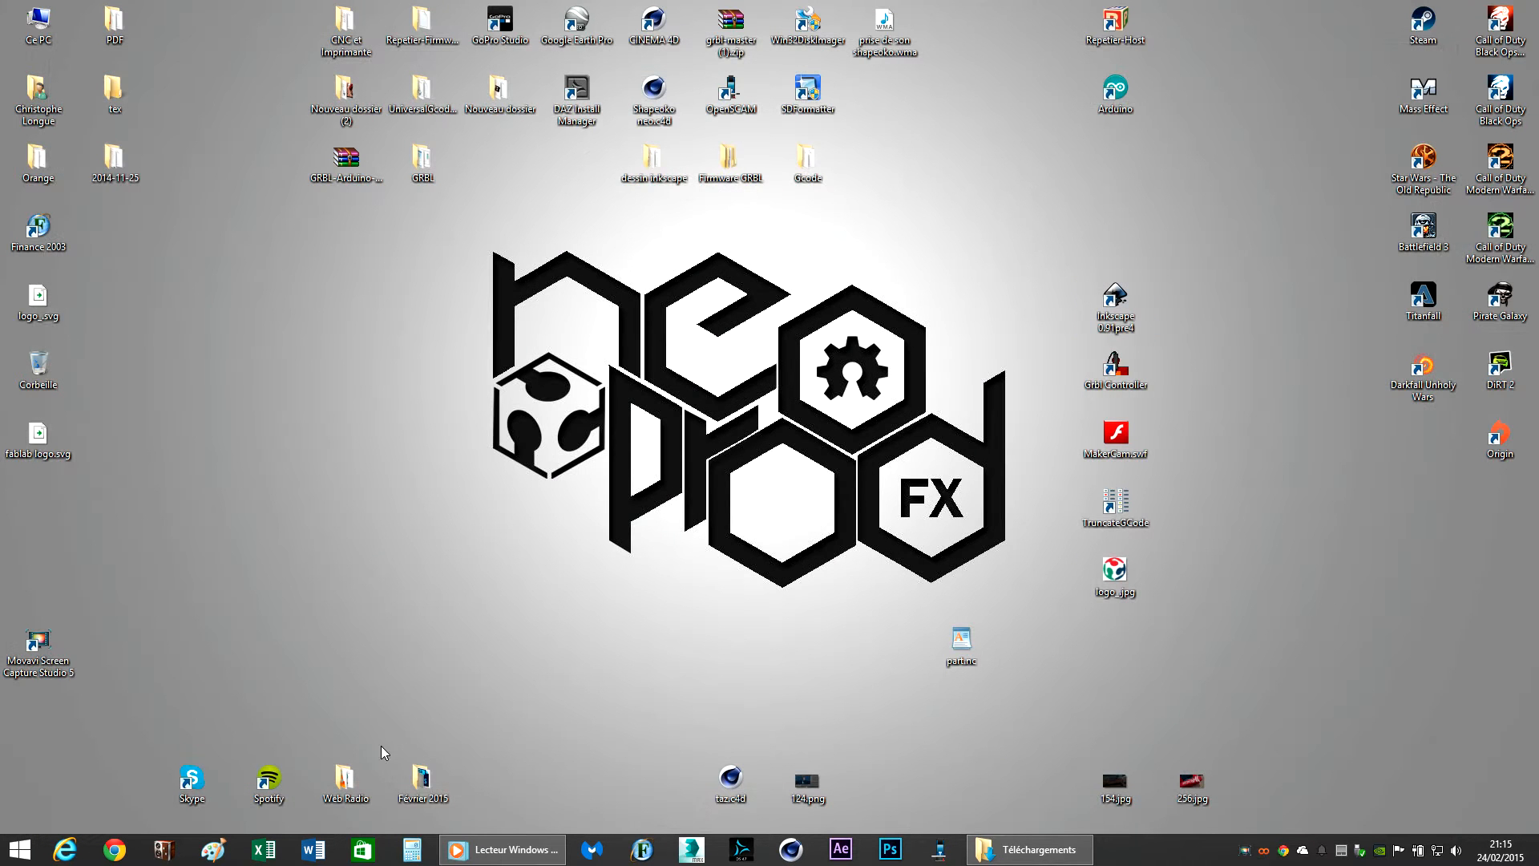
Step: Switch to MakerCam.swf in Chrome and confirm its preferences with an SVG import default resolution of 90 px/inch
{"action": "right_click", "coordinate": [114, 850]}
{"action": "left_click", "coordinate": [90, 641]}
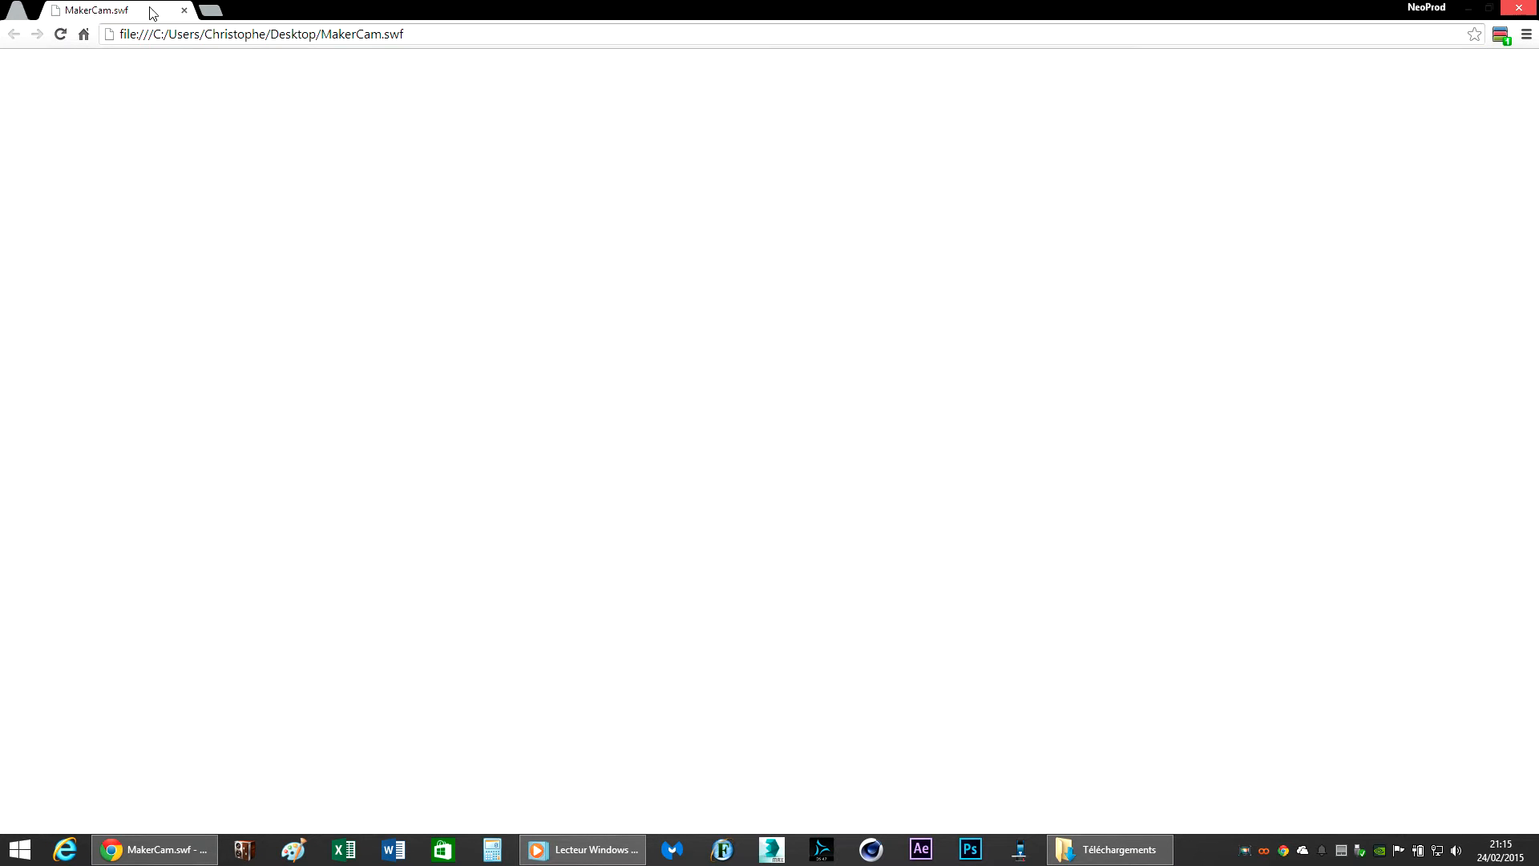
{"action": "left_click", "coordinate": [124, 58]}
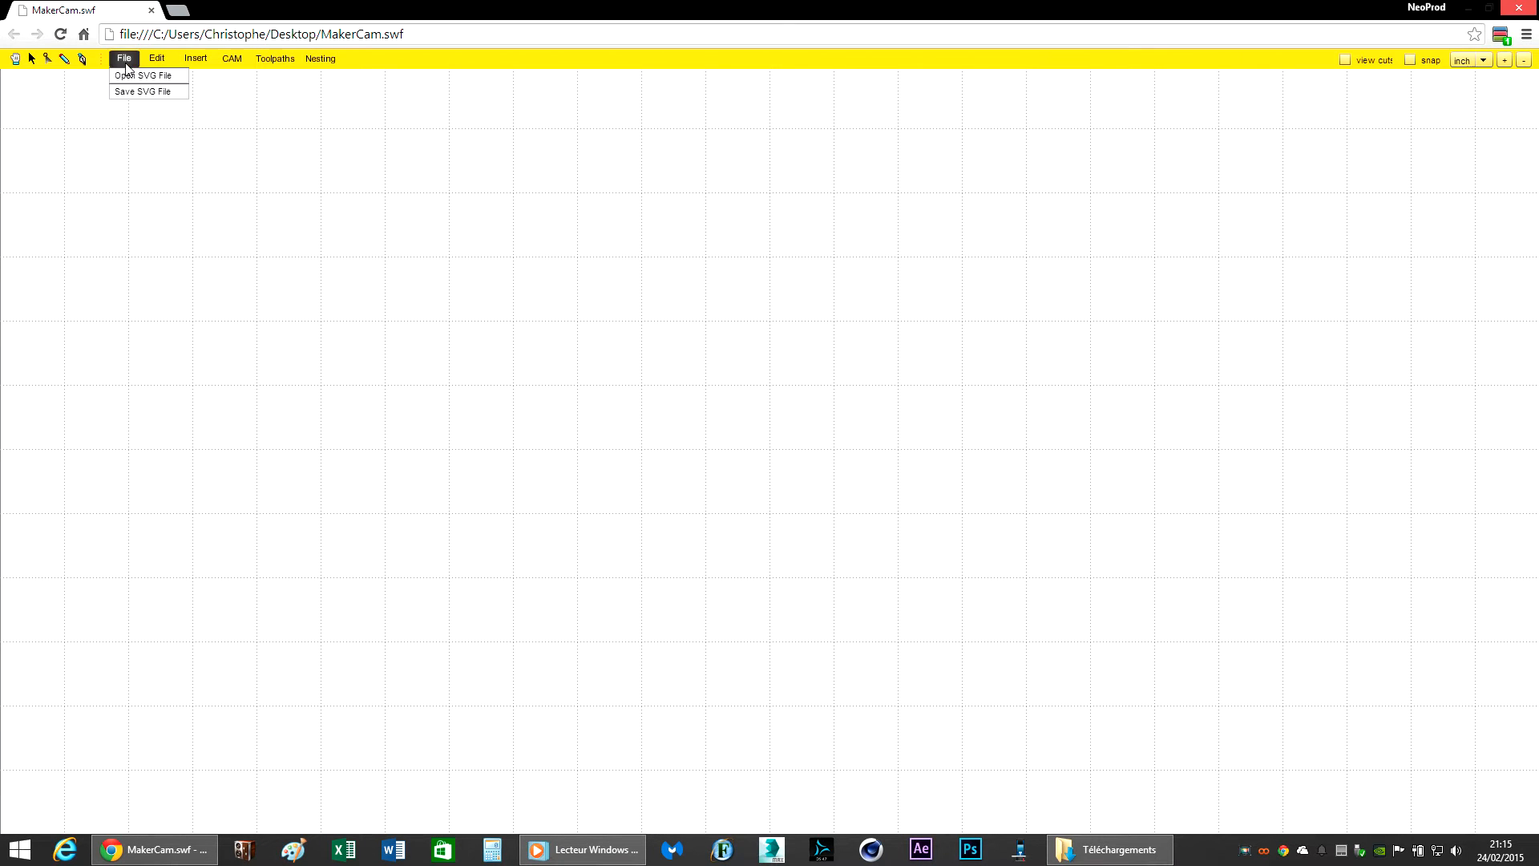
{"action": "left_click", "coordinate": [136, 75]}
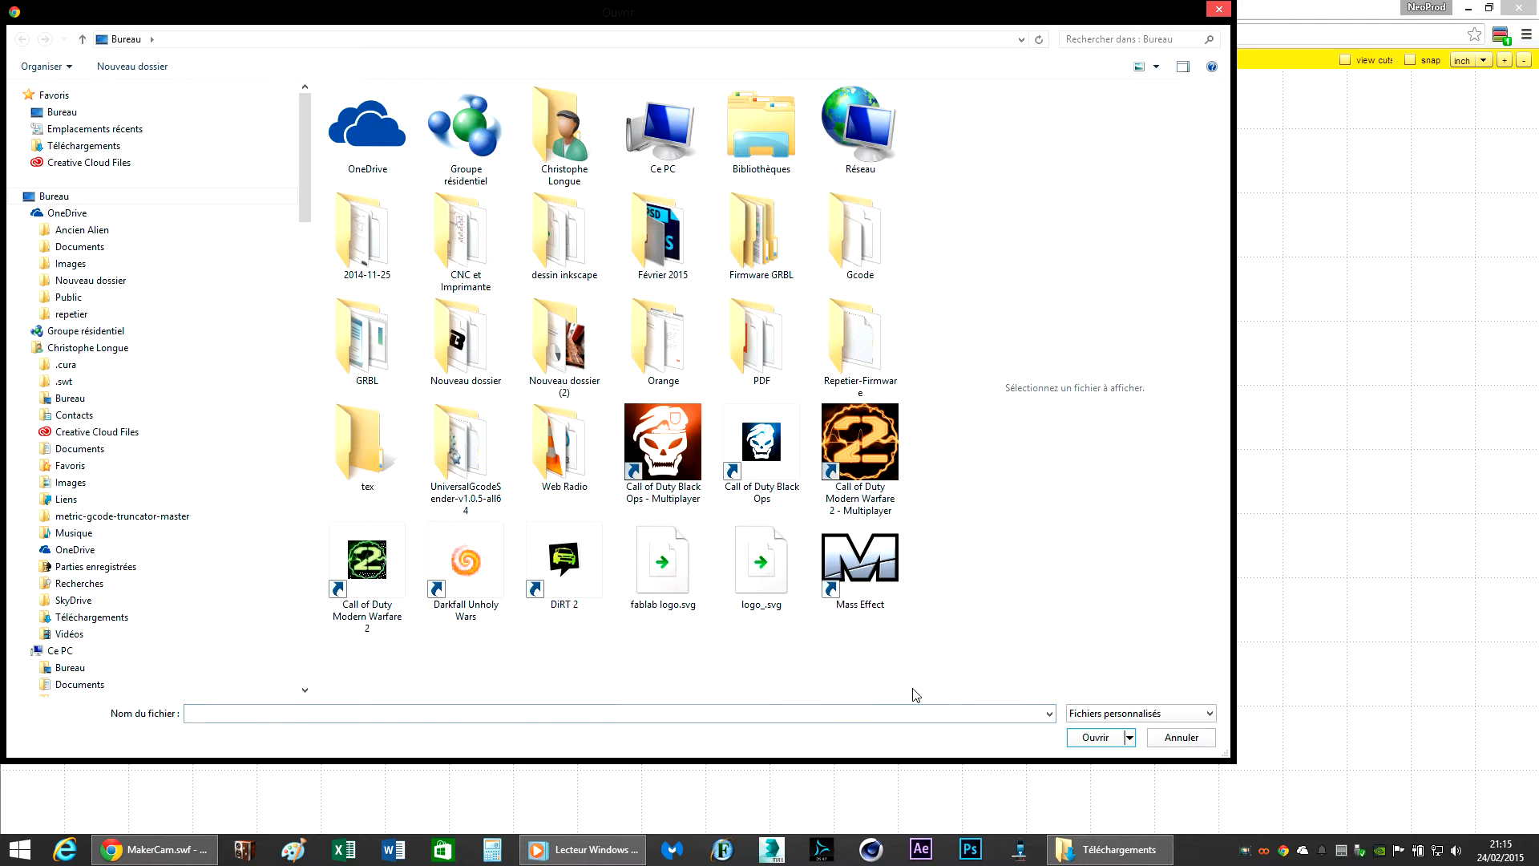
{"action": "left_click", "coordinate": [1192, 745]}
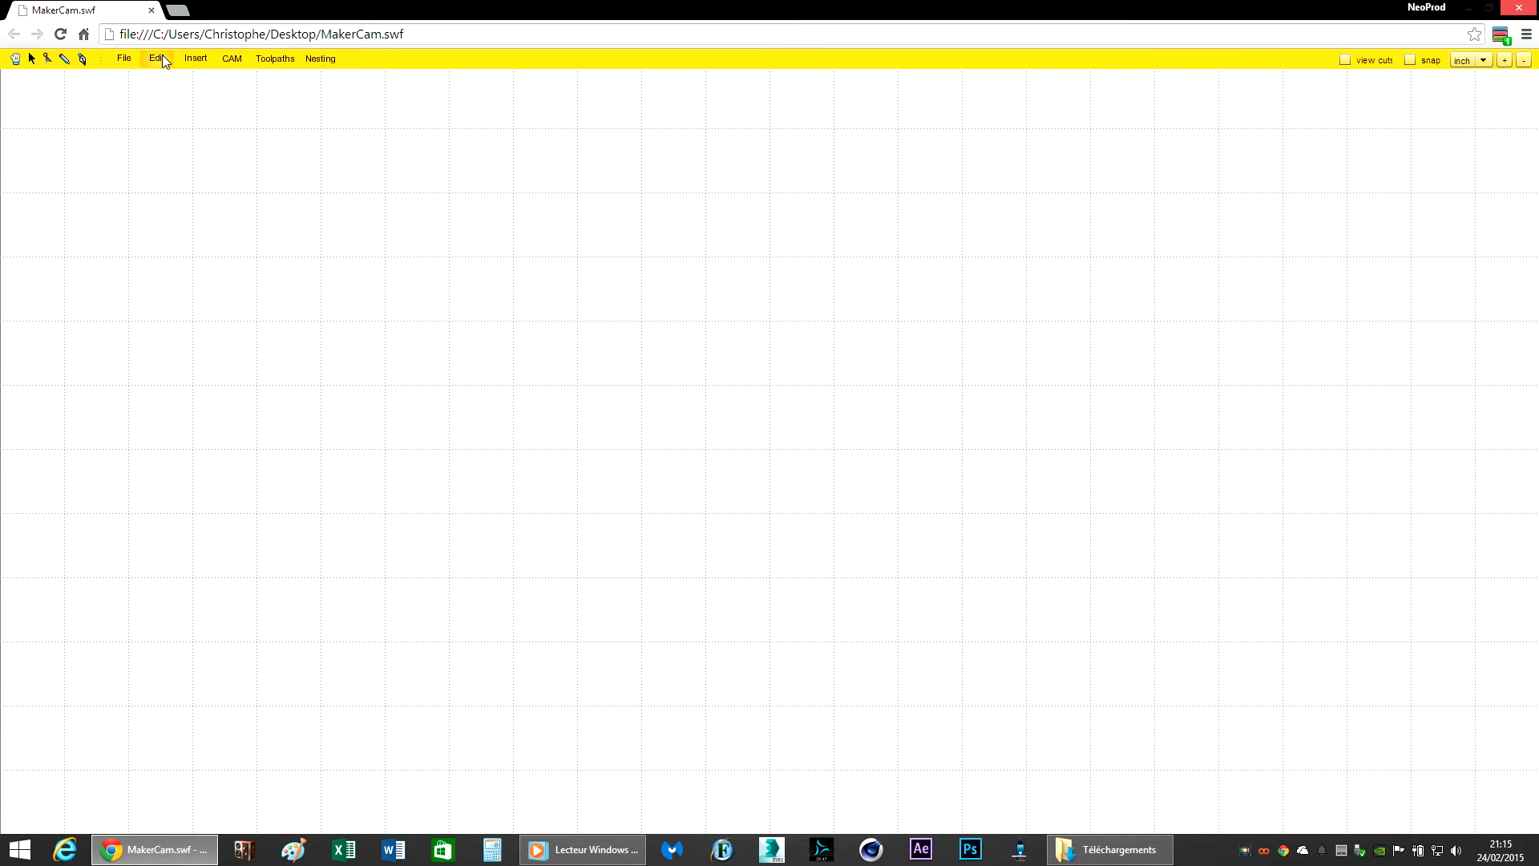
{"action": "left_click", "coordinate": [160, 59]}
{"action": "left_click", "coordinate": [178, 220]}
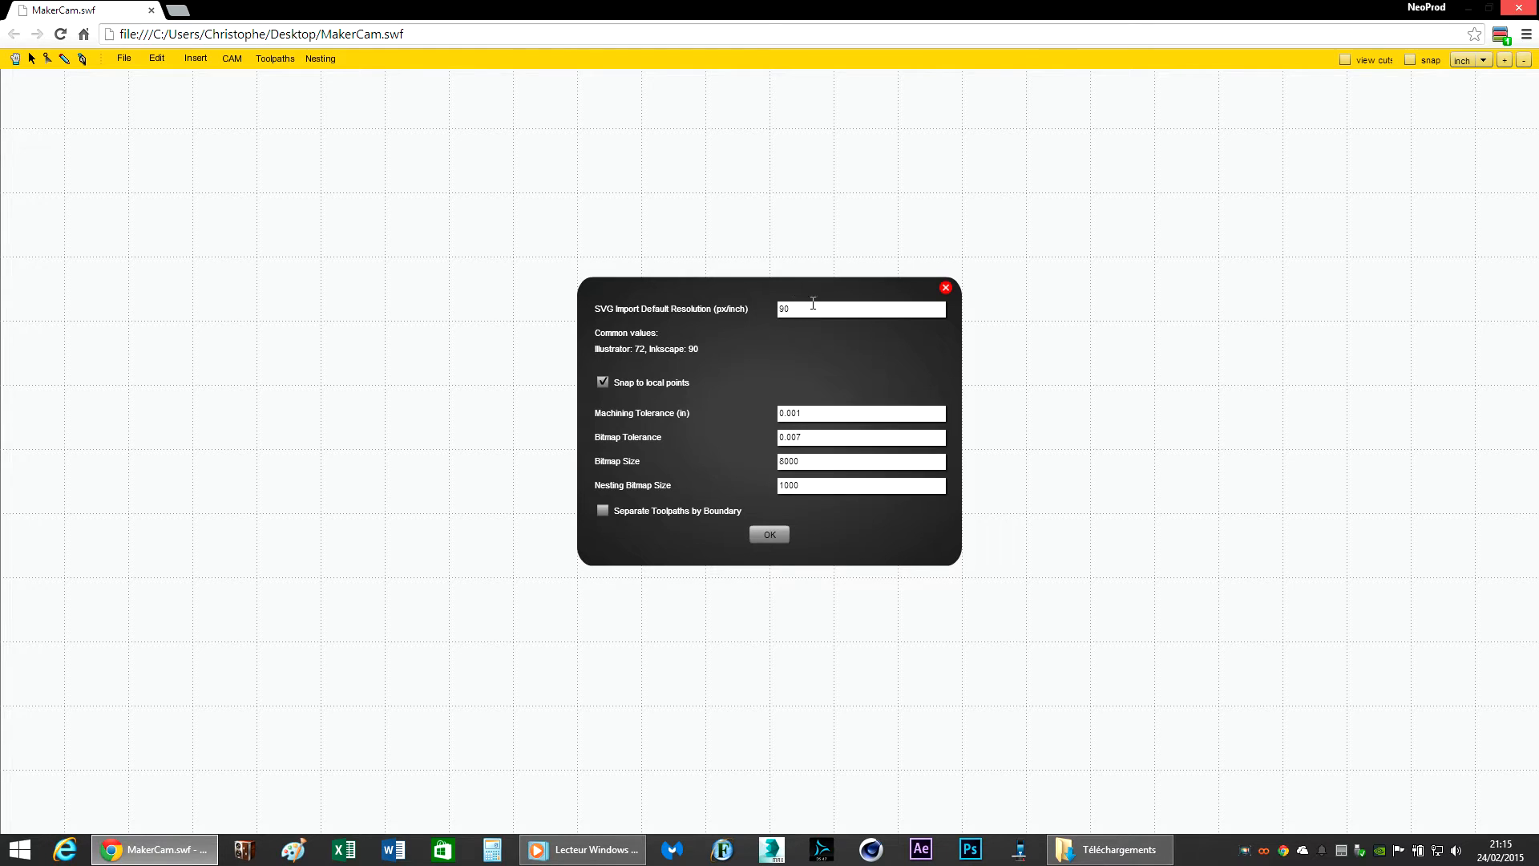
{"action": "left_click", "coordinate": [768, 534]}
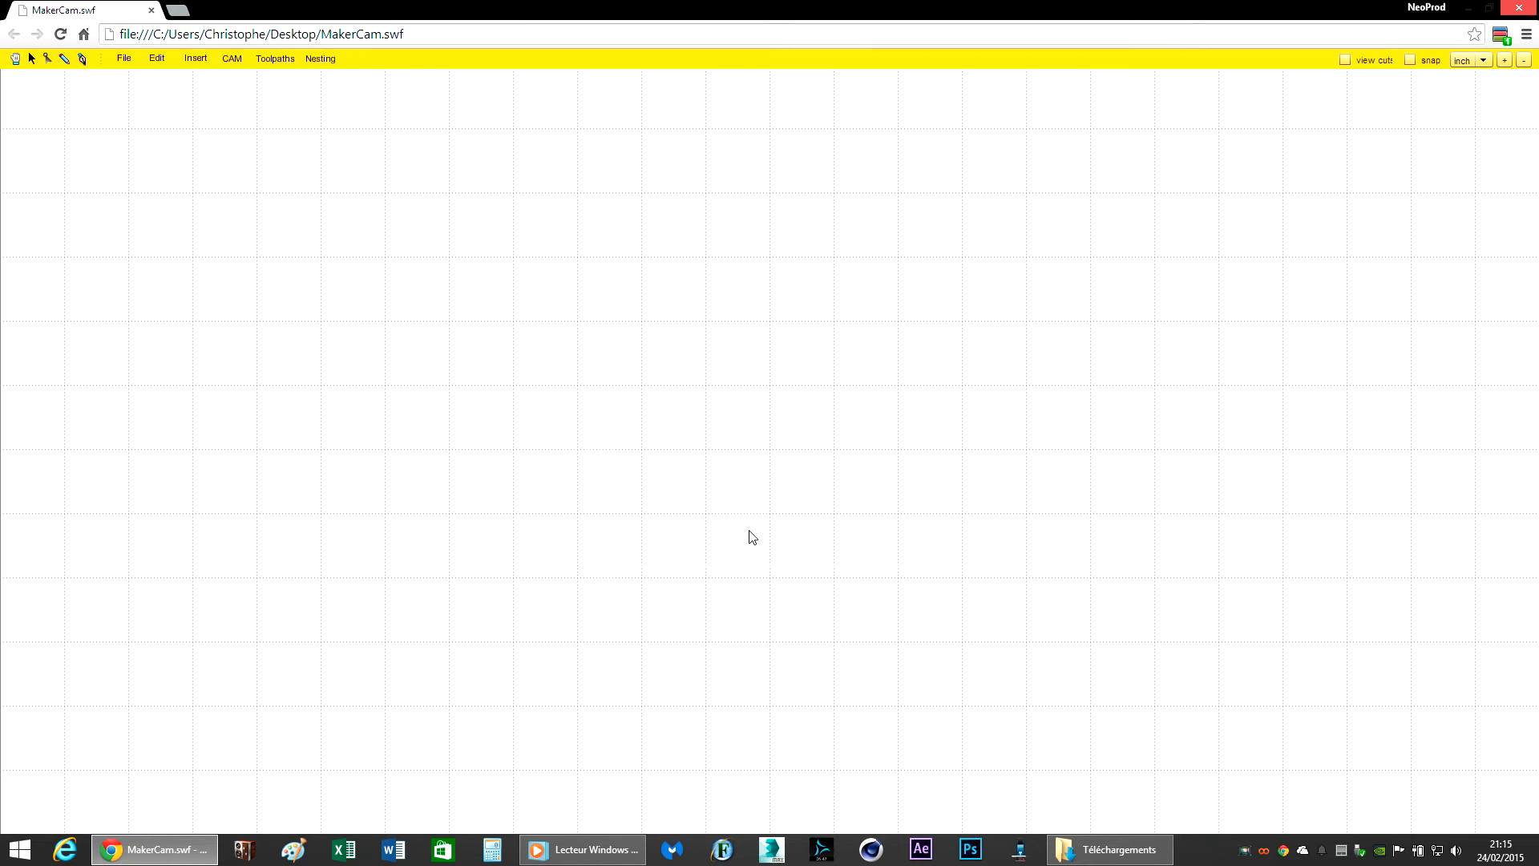
Step: Import fablab logo.svg from the desktop, and delete the imported logo from the canvas
{"action": "left_click", "coordinate": [156, 58]}
{"action": "left_click", "coordinate": [128, 59]}
{"action": "left_click", "coordinate": [137, 76]}
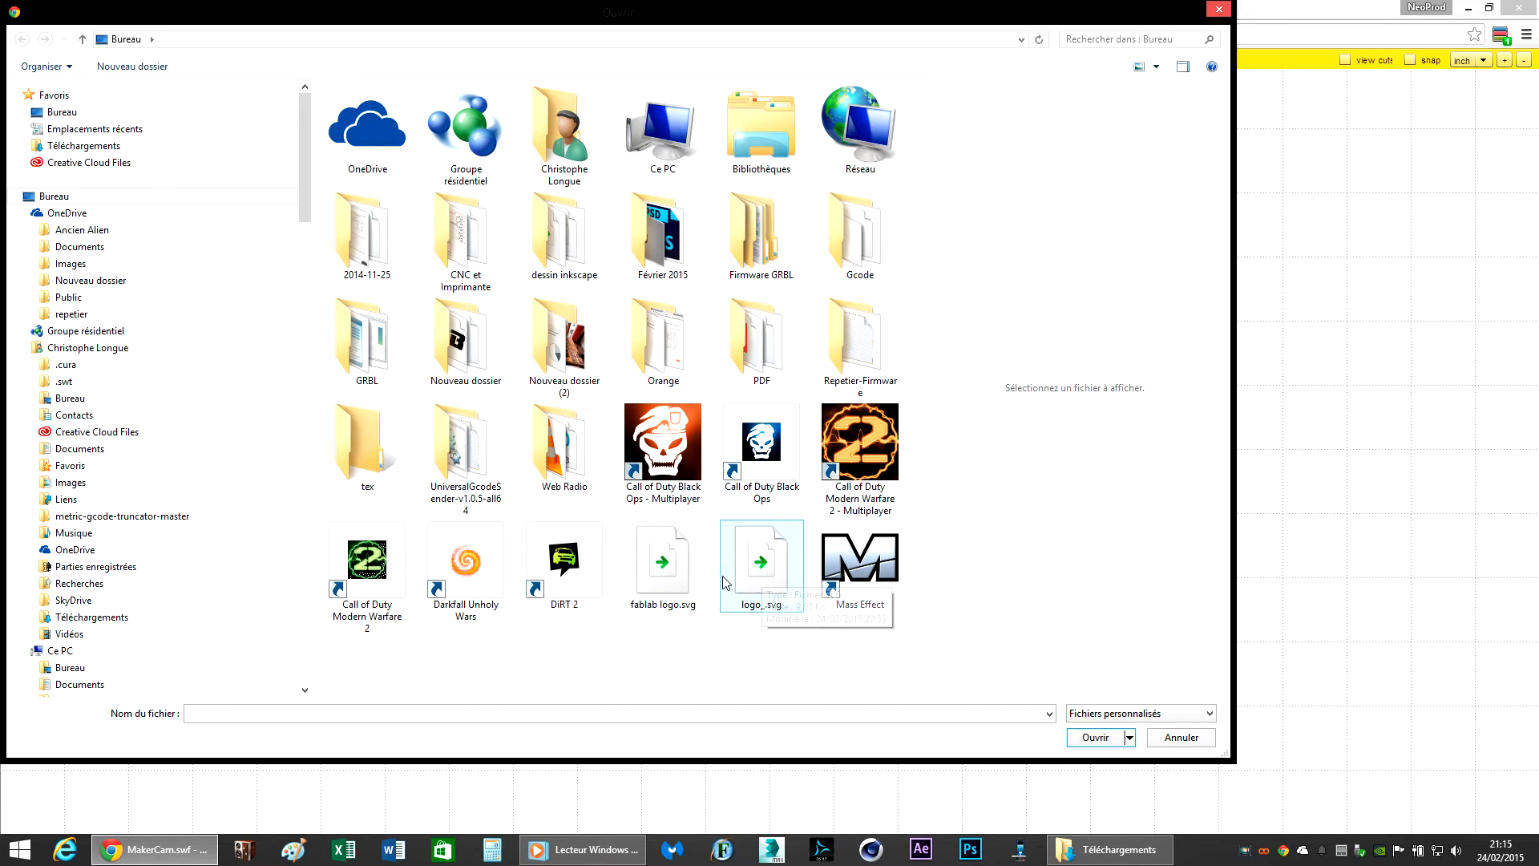
{"action": "double_click", "coordinate": [662, 566]}
{"action": "scroll", "coordinate": [384, 523], "scroll_direction": "down", "scroll_amount": 3}
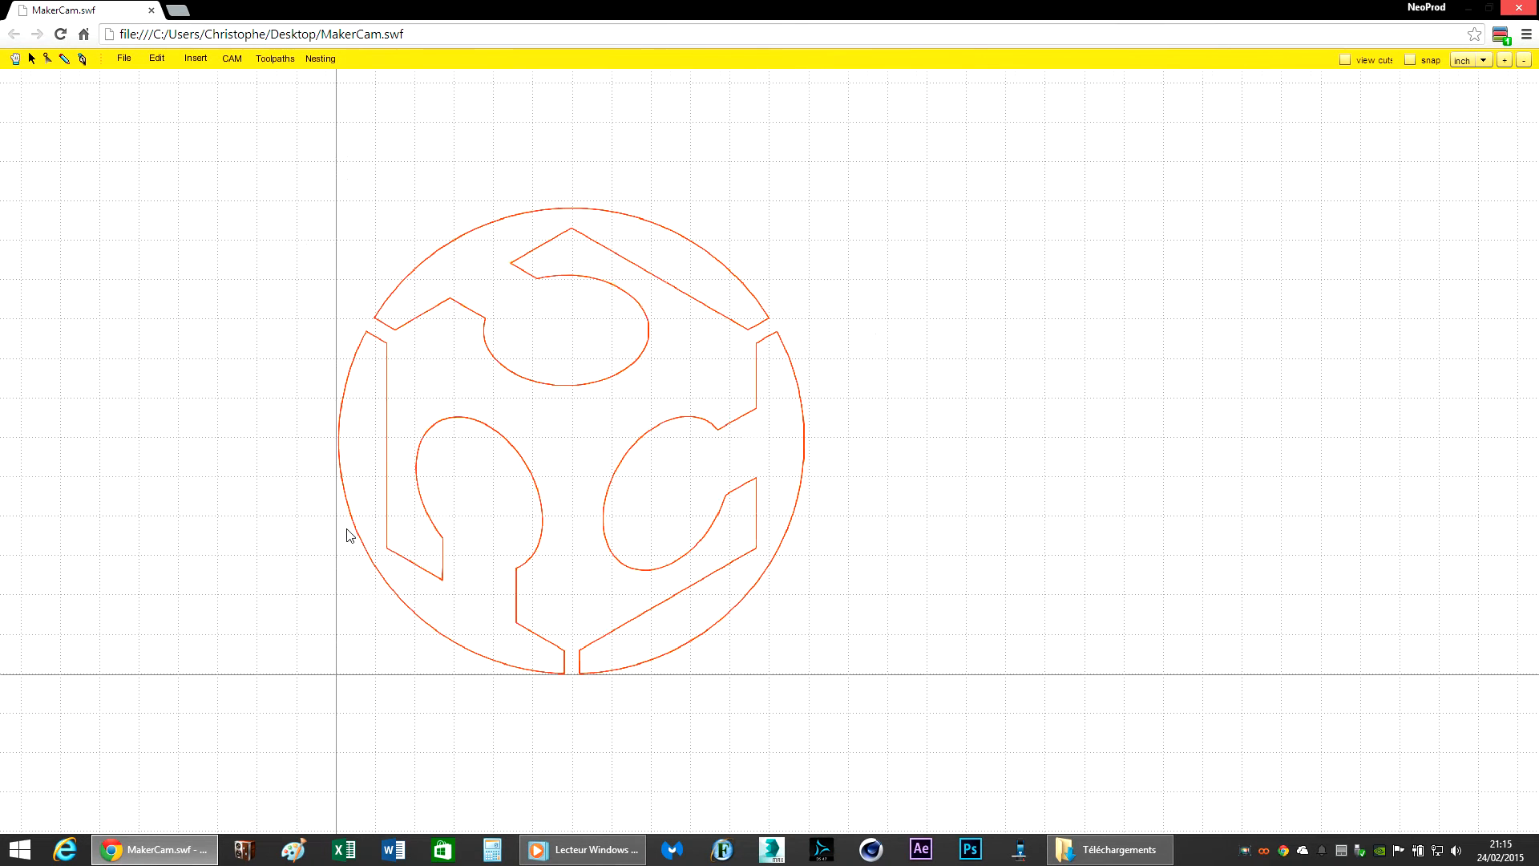
{"action": "left_click_drag", "start_coordinate": [280, 200], "coordinate": [975, 719]}
{"action": "key", "text": "Delete"}
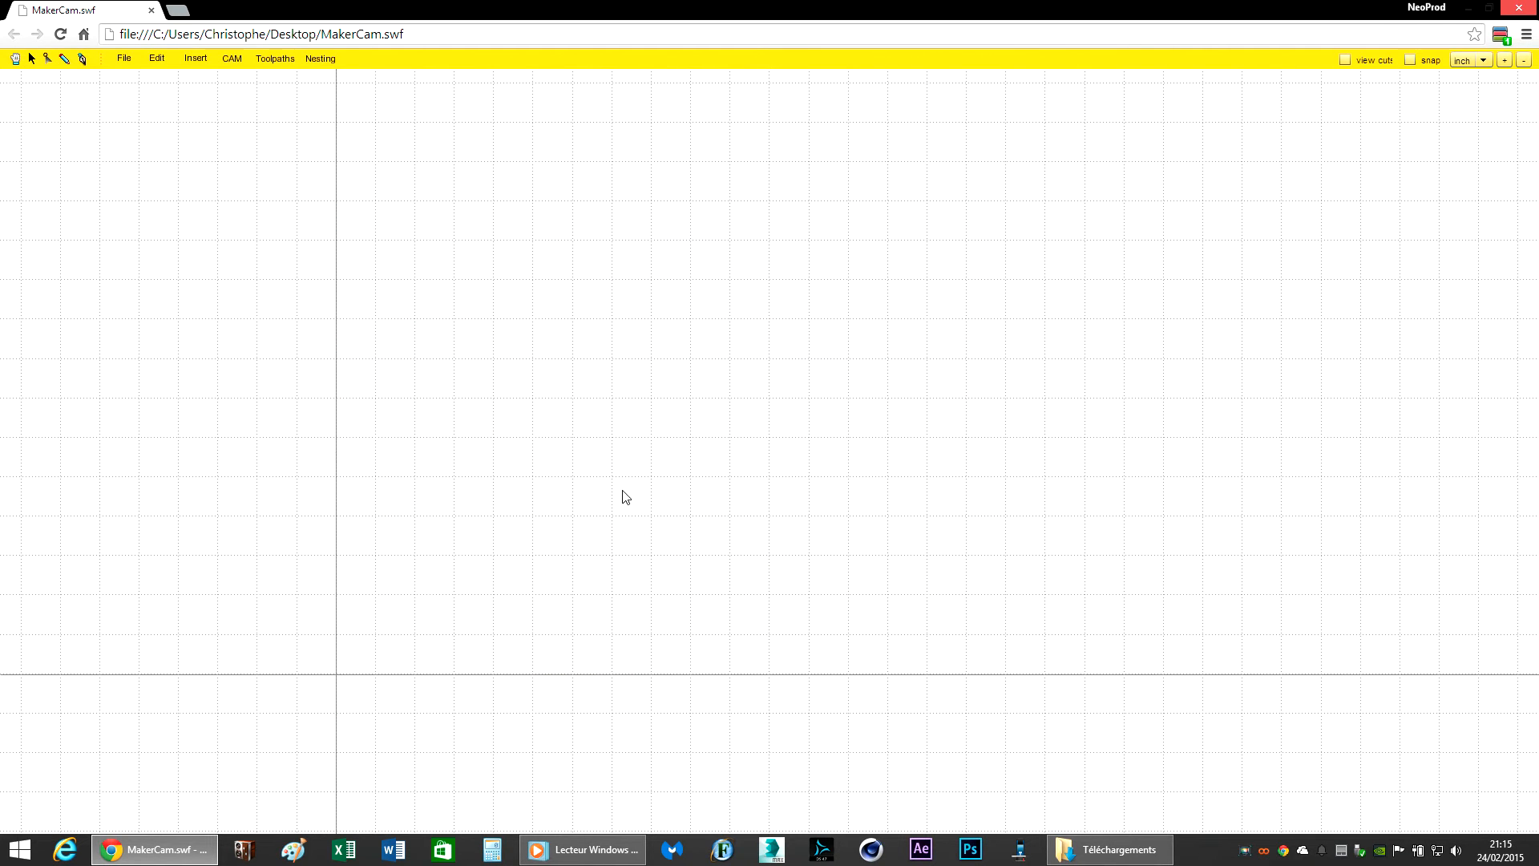
Step: Open fablab logo.svg from the desktop, deselect the logo and switch the drawing units to cm
{"action": "left_click", "coordinate": [124, 58]}
{"action": "left_click", "coordinate": [136, 72]}
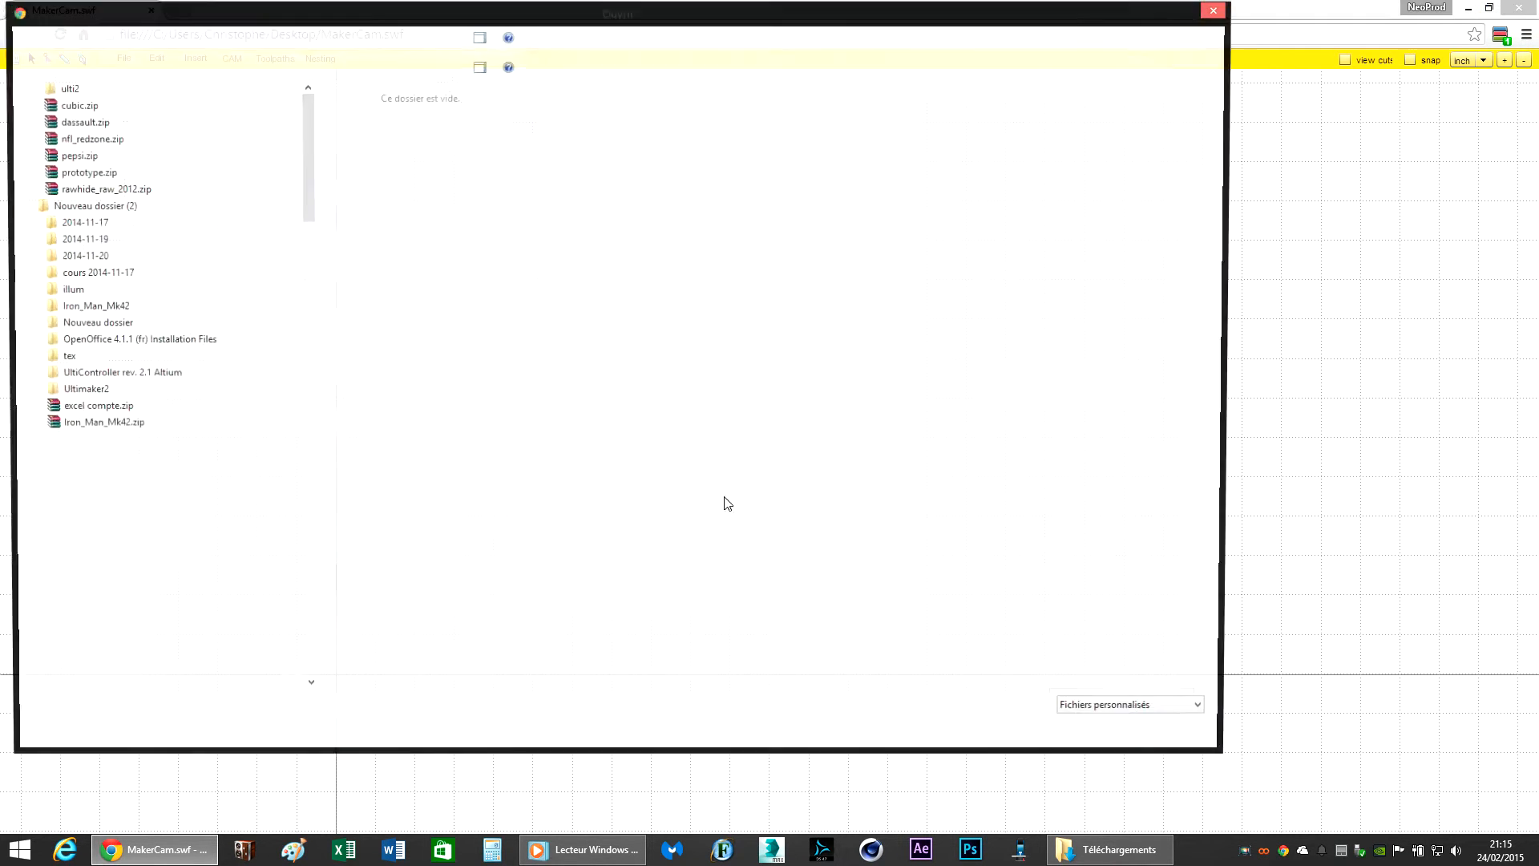
{"action": "double_click", "coordinate": [656, 565]}
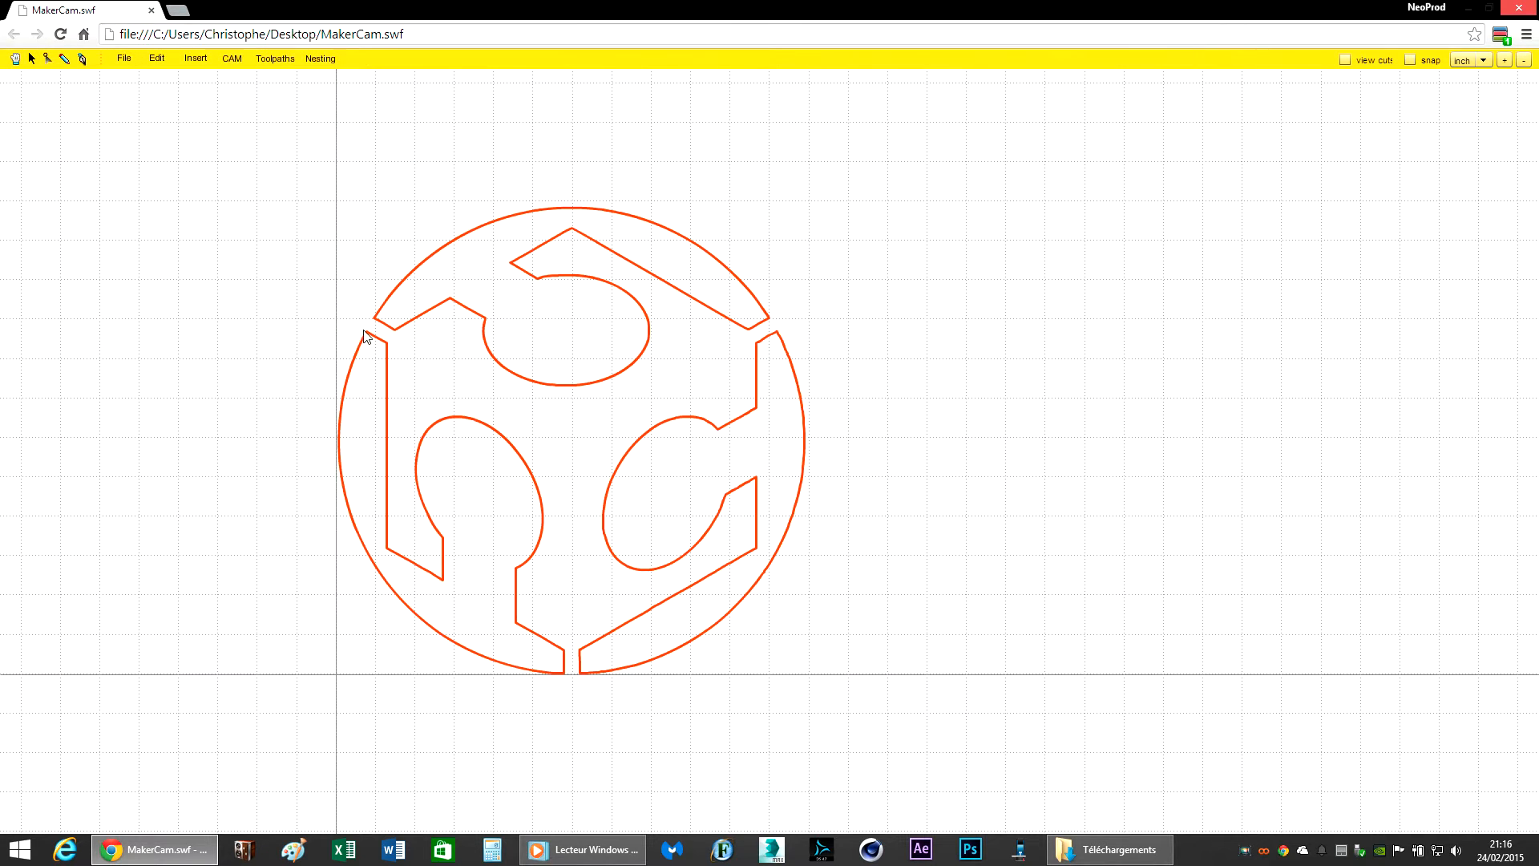
{"action": "left_click", "coordinate": [311, 189]}
{"action": "scroll", "coordinate": [304, 238], "scroll_direction": "down", "scroll_amount": 1}
{"action": "scroll", "coordinate": [470, 329], "scroll_direction": "up", "scroll_amount": 1}
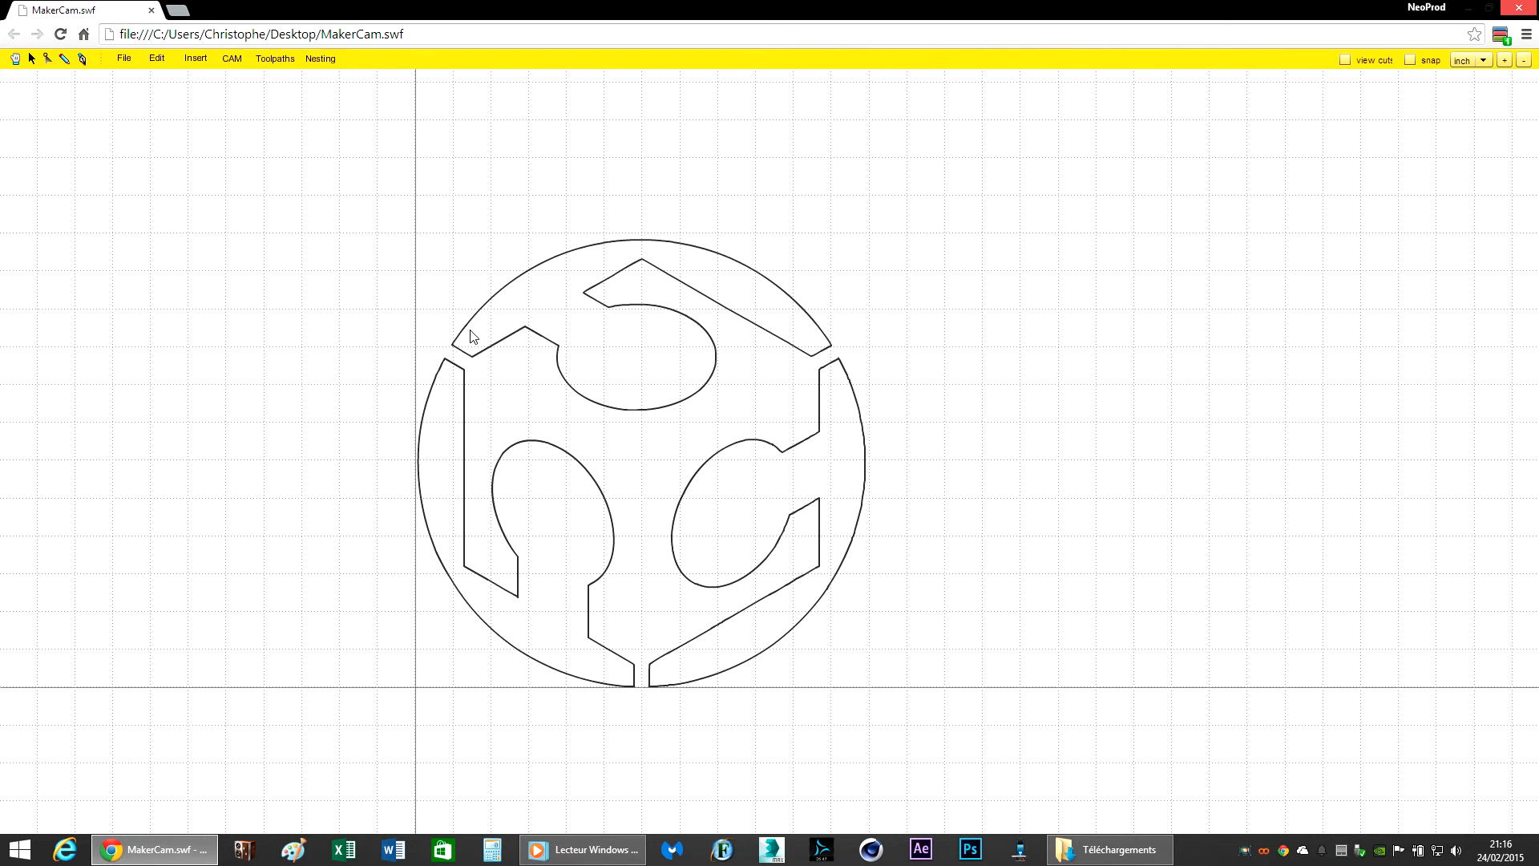
{"action": "left_click", "coordinate": [1474, 61]}
{"action": "left_click", "coordinate": [1466, 85]}
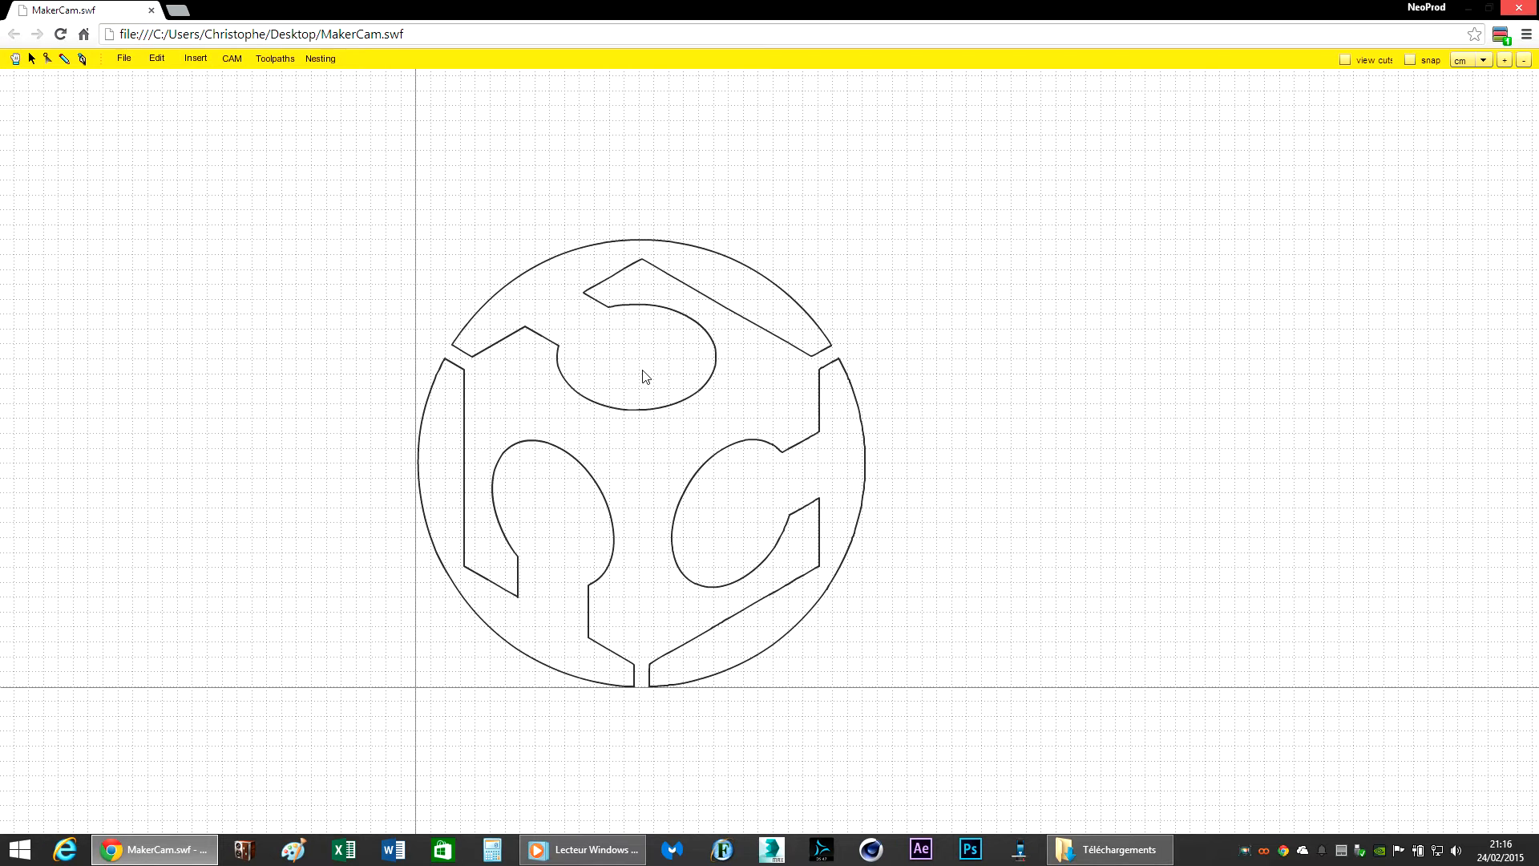
Step: Create a profile operation named logo for the whole logo, with a 3 mm tool diameter and -5 mm target depth
{"action": "left_click_drag", "start_coordinate": [371, 200], "coordinate": [989, 749]}
{"action": "left_click", "coordinate": [234, 59]}
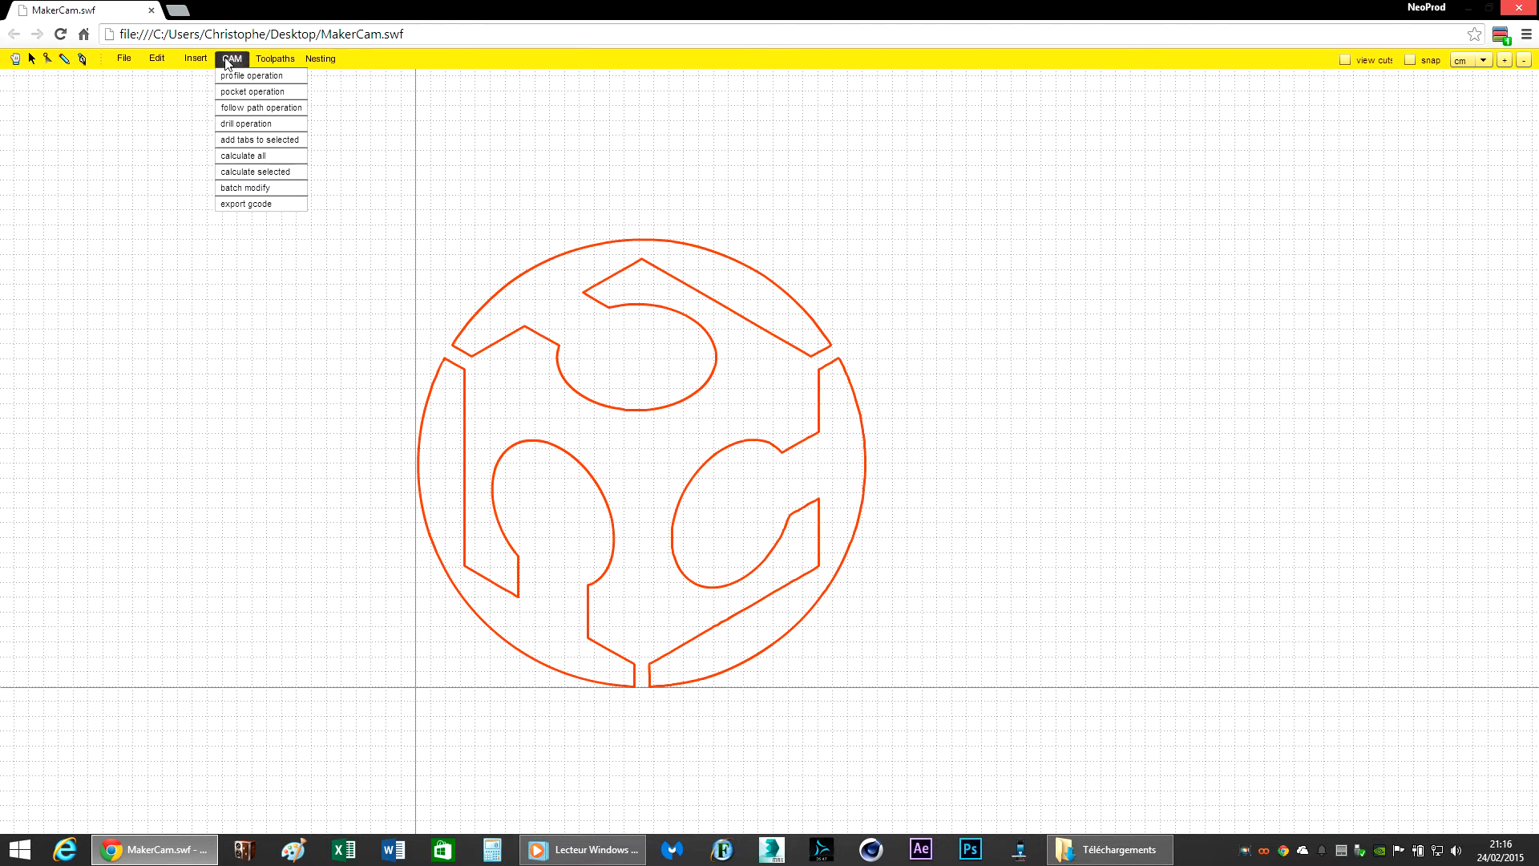
{"action": "left_click", "coordinate": [238, 78]}
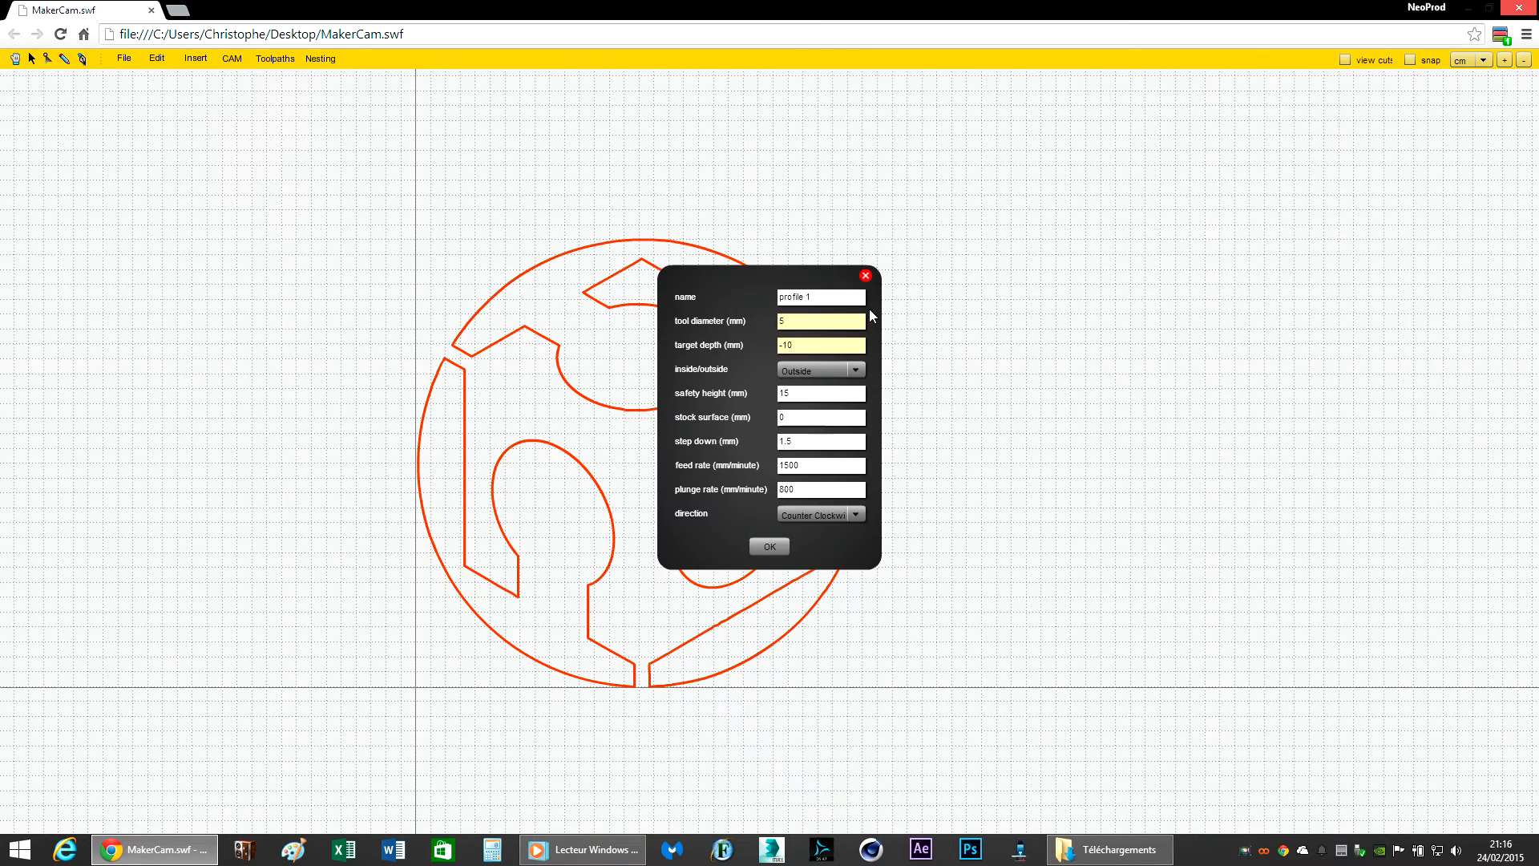
{"action": "left_click", "coordinate": [818, 297]}
{"action": "key", "text": "BackSpace"}
Step: Set the profile's safety height to 5 mm, step down to 2 mm, feed rate to 450 mm/minute and plunge rate to 300 mm/minute
{"action": "double_click", "coordinate": [811, 397]}
{"action": "left_click", "coordinate": [815, 440]}
{"action": "double_click", "coordinate": [792, 491]}
{"action": "left_click", "coordinate": [804, 492]}
{"action": "key", "text": "shift+Left"}
{"action": "key", "text": "shift+Left"}
{"action": "key", "text": "shift+Left"}
Step: Keep the logo profile cut Outside with a Counter Clockwise direction, and confirm the operation
{"action": "left_click", "coordinate": [816, 369]}
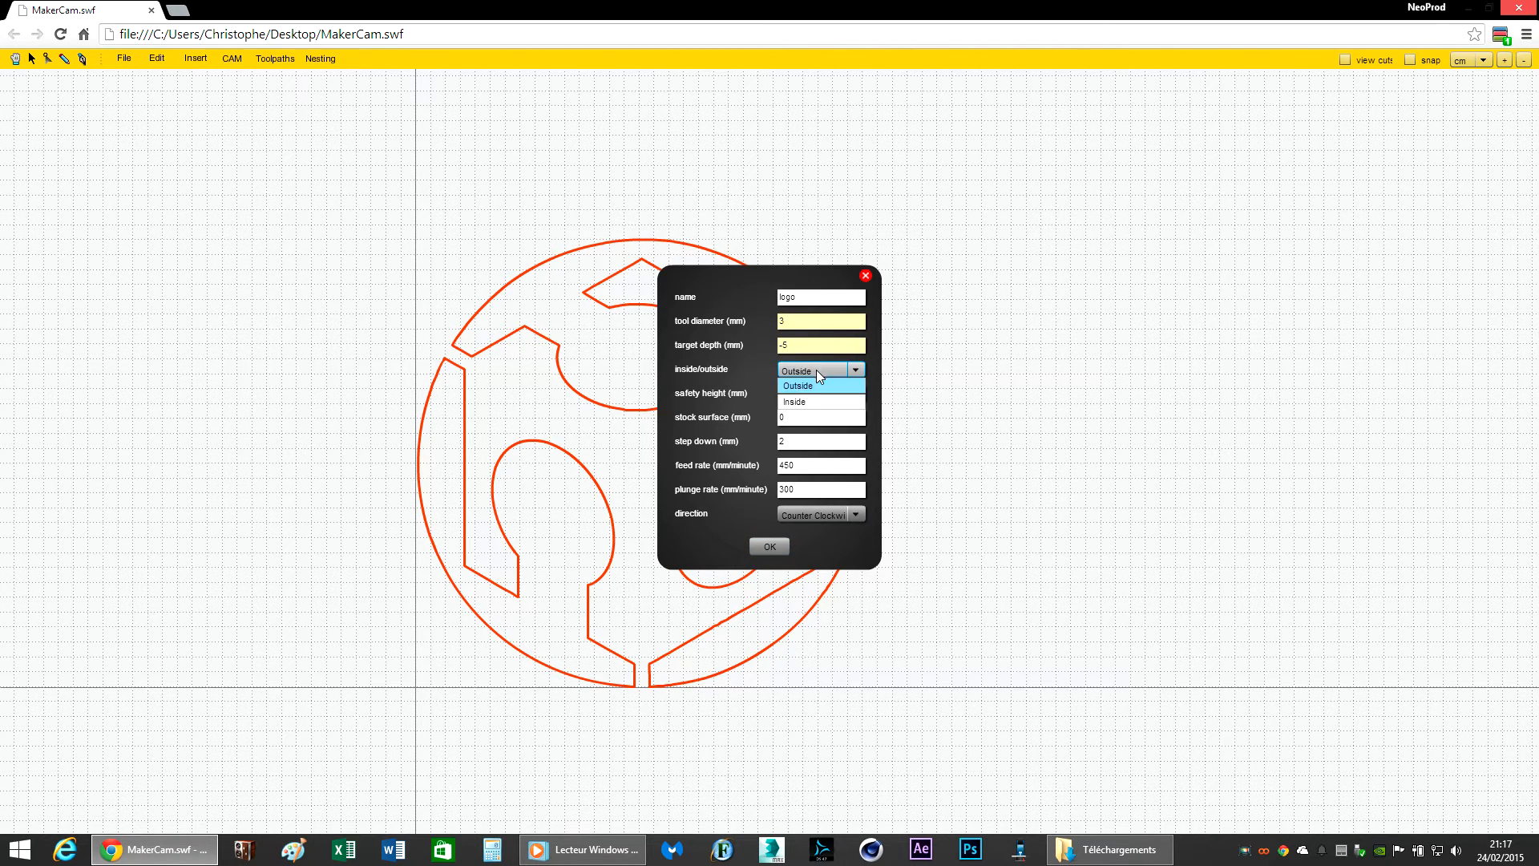
{"action": "left_click", "coordinate": [800, 374]}
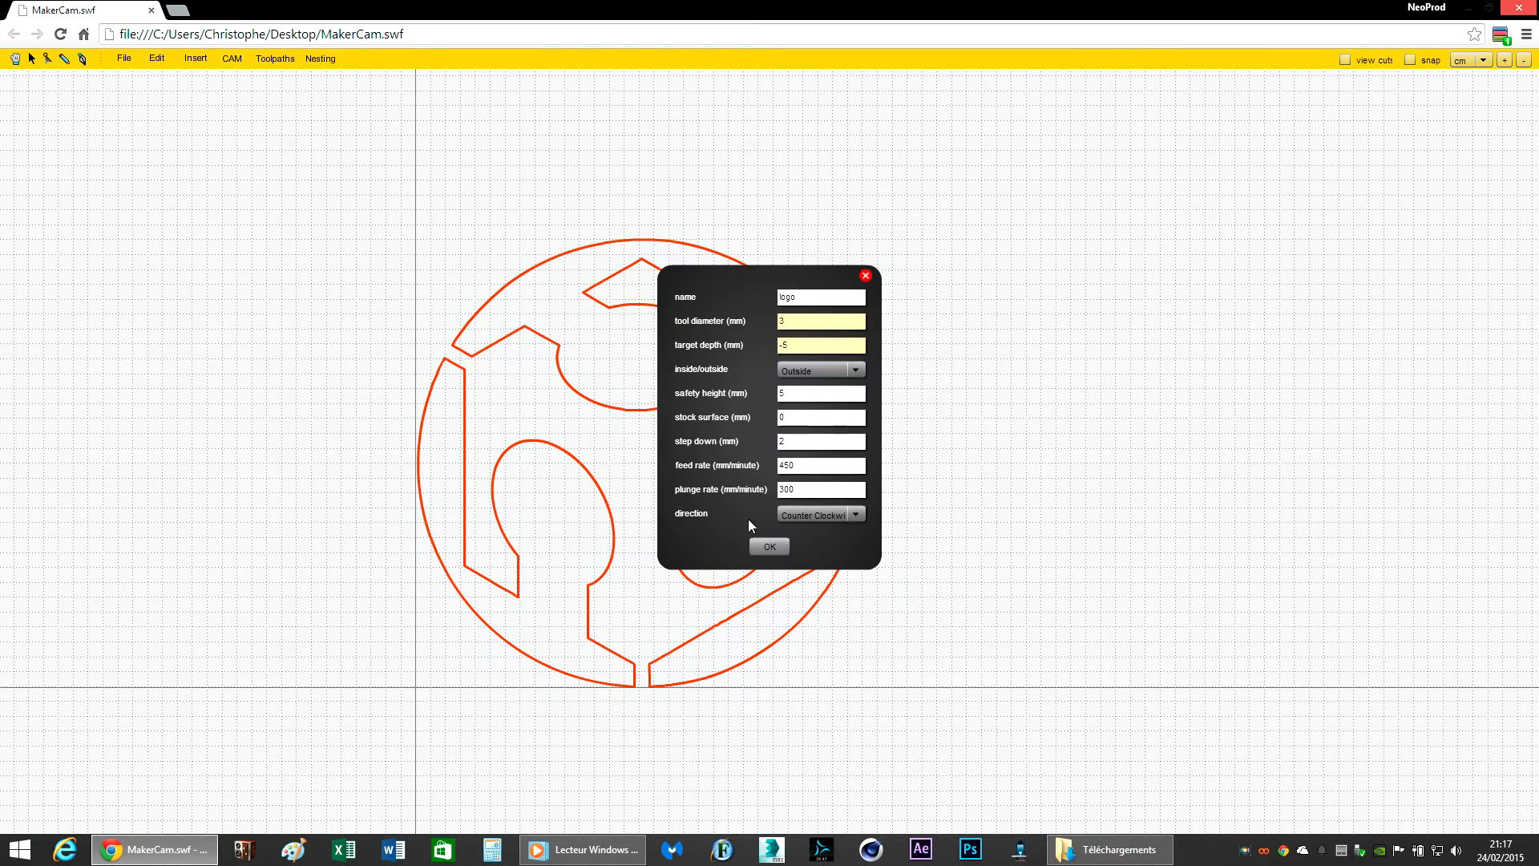
{"action": "left_click", "coordinate": [815, 516]}
{"action": "left_click", "coordinate": [826, 516]}
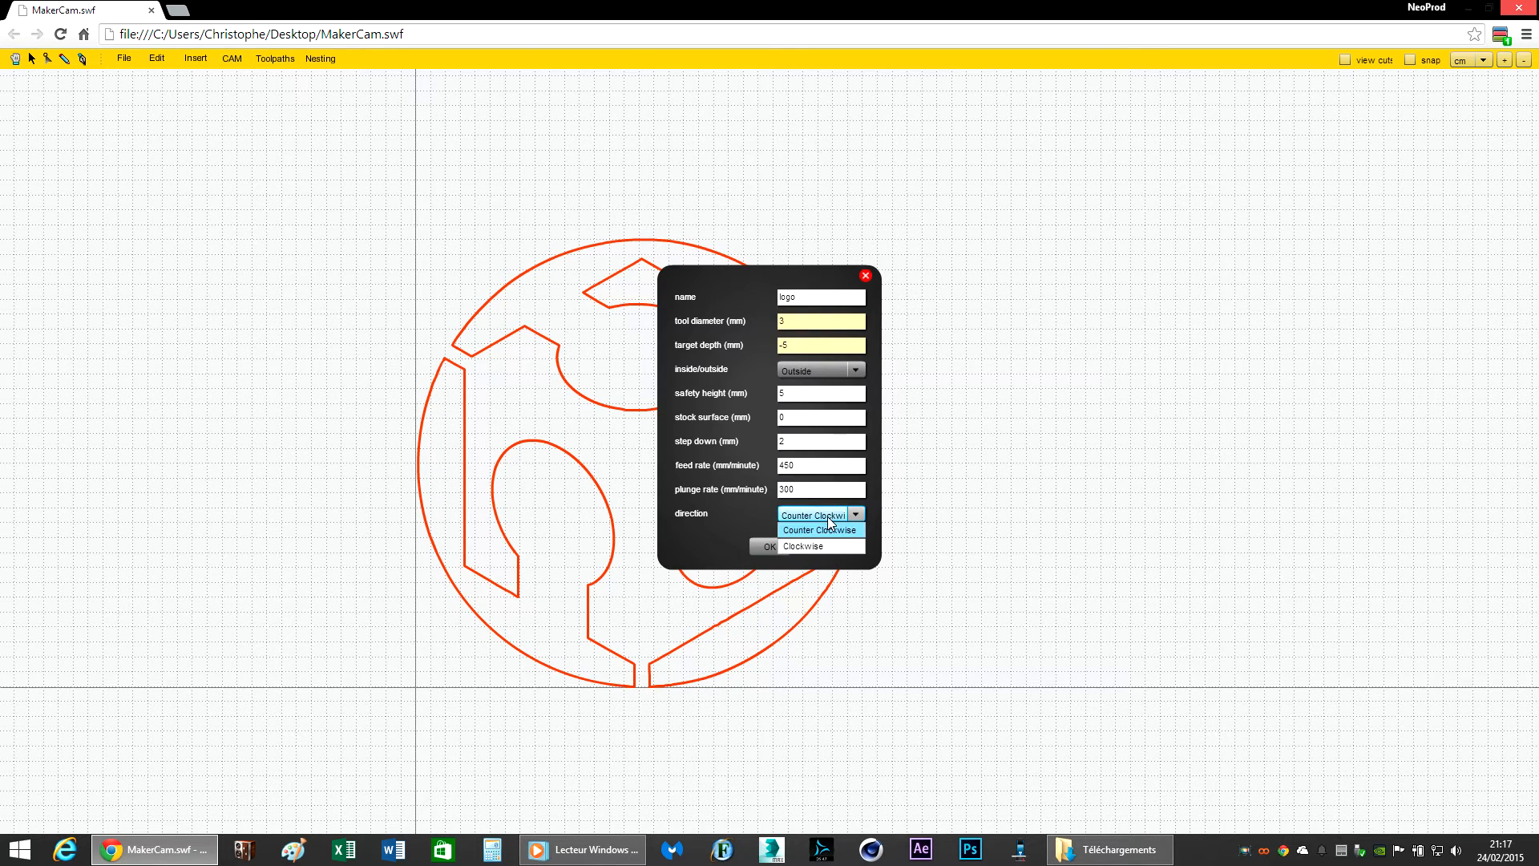
{"action": "left_click", "coordinate": [829, 531]}
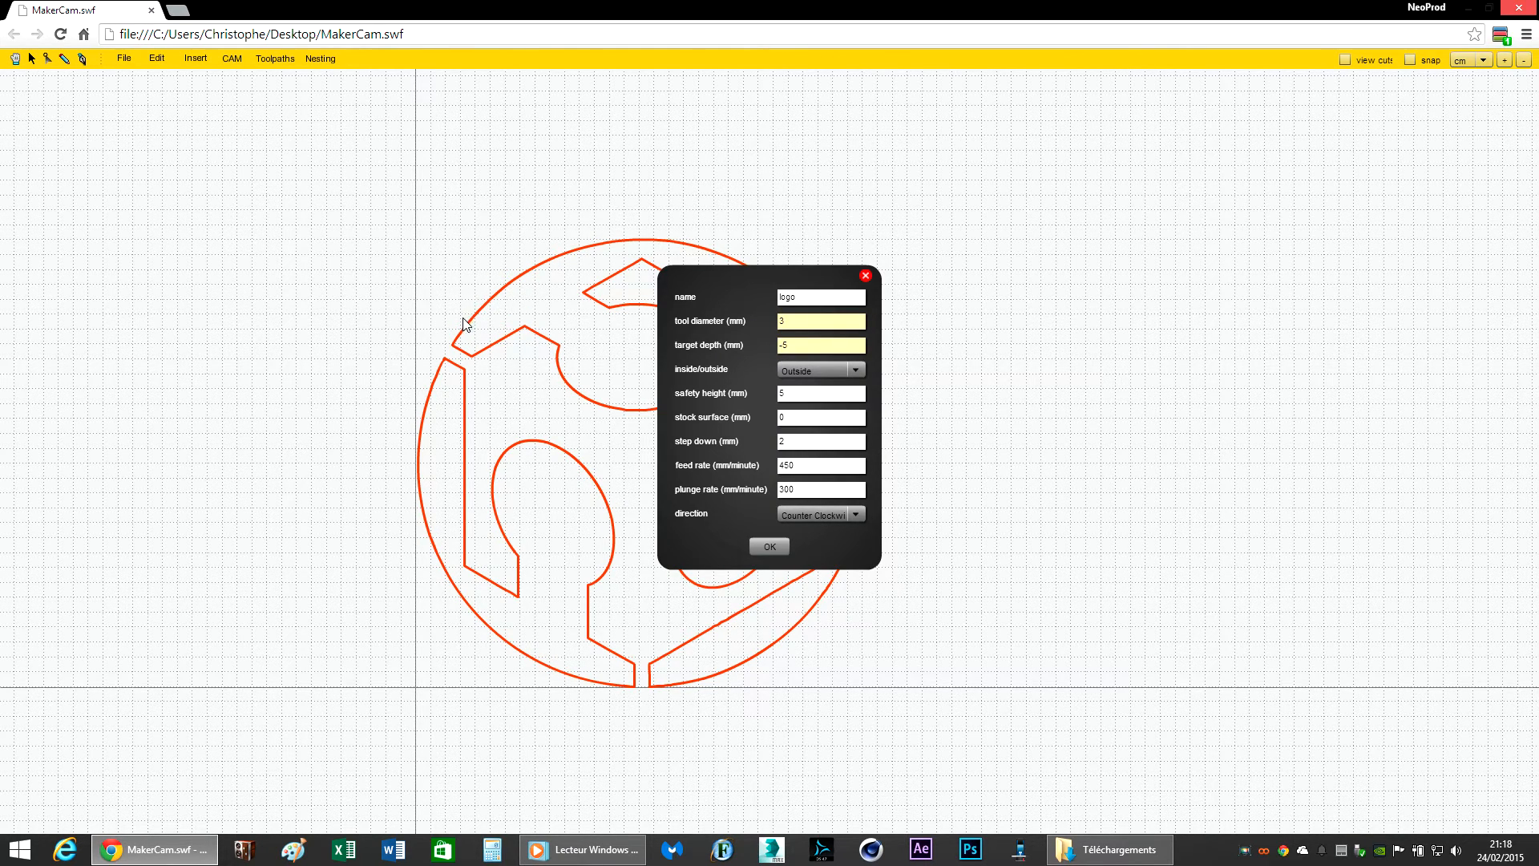
{"action": "left_click", "coordinate": [768, 548]}
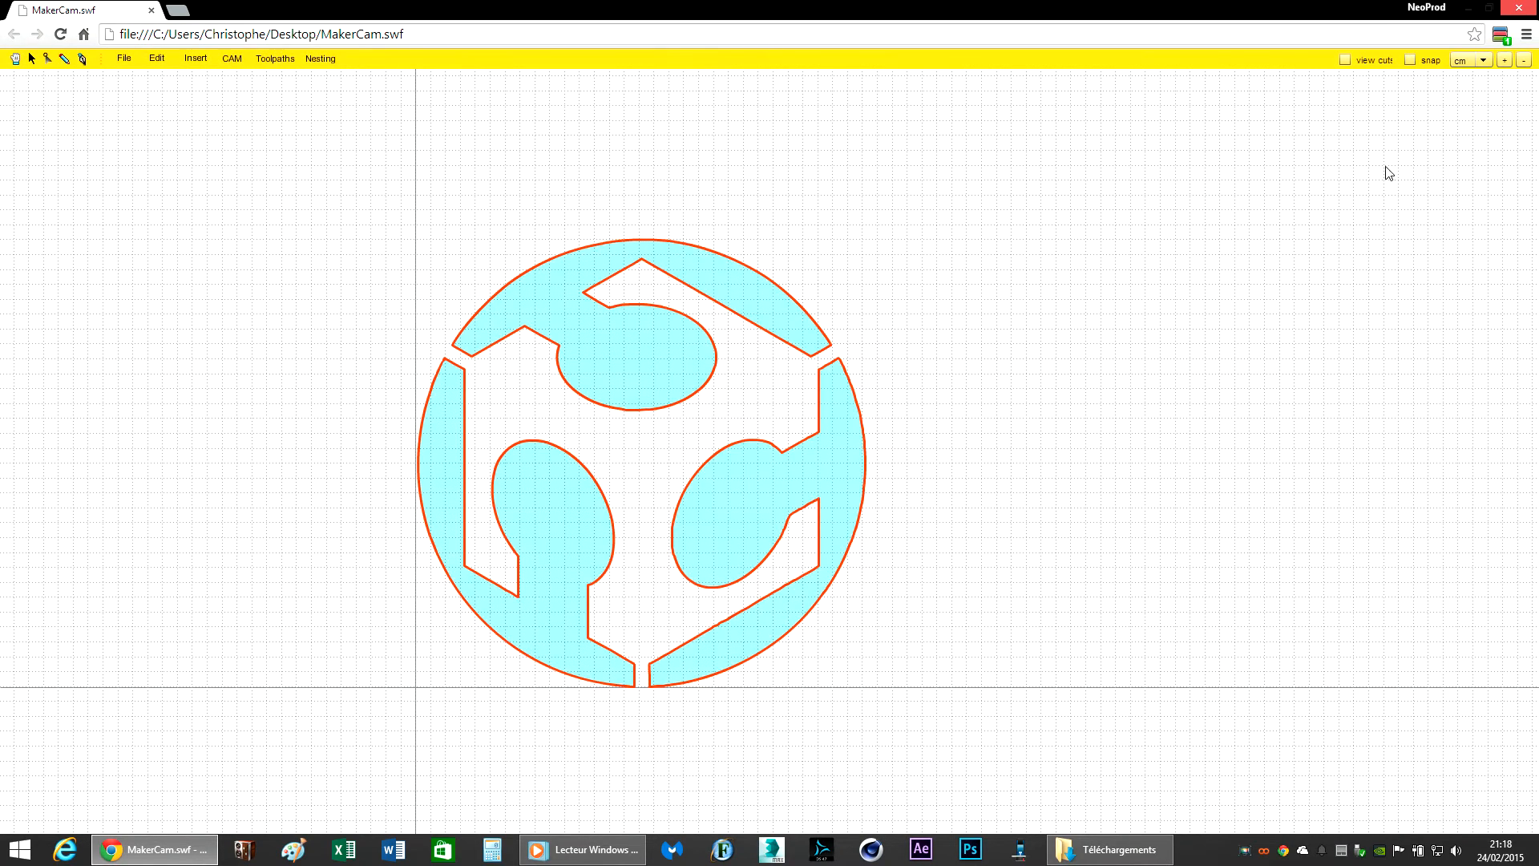
Step: Calculate all toolpaths and check the logo with the cut preview switched on and off
{"action": "left_click", "coordinate": [1346, 60]}
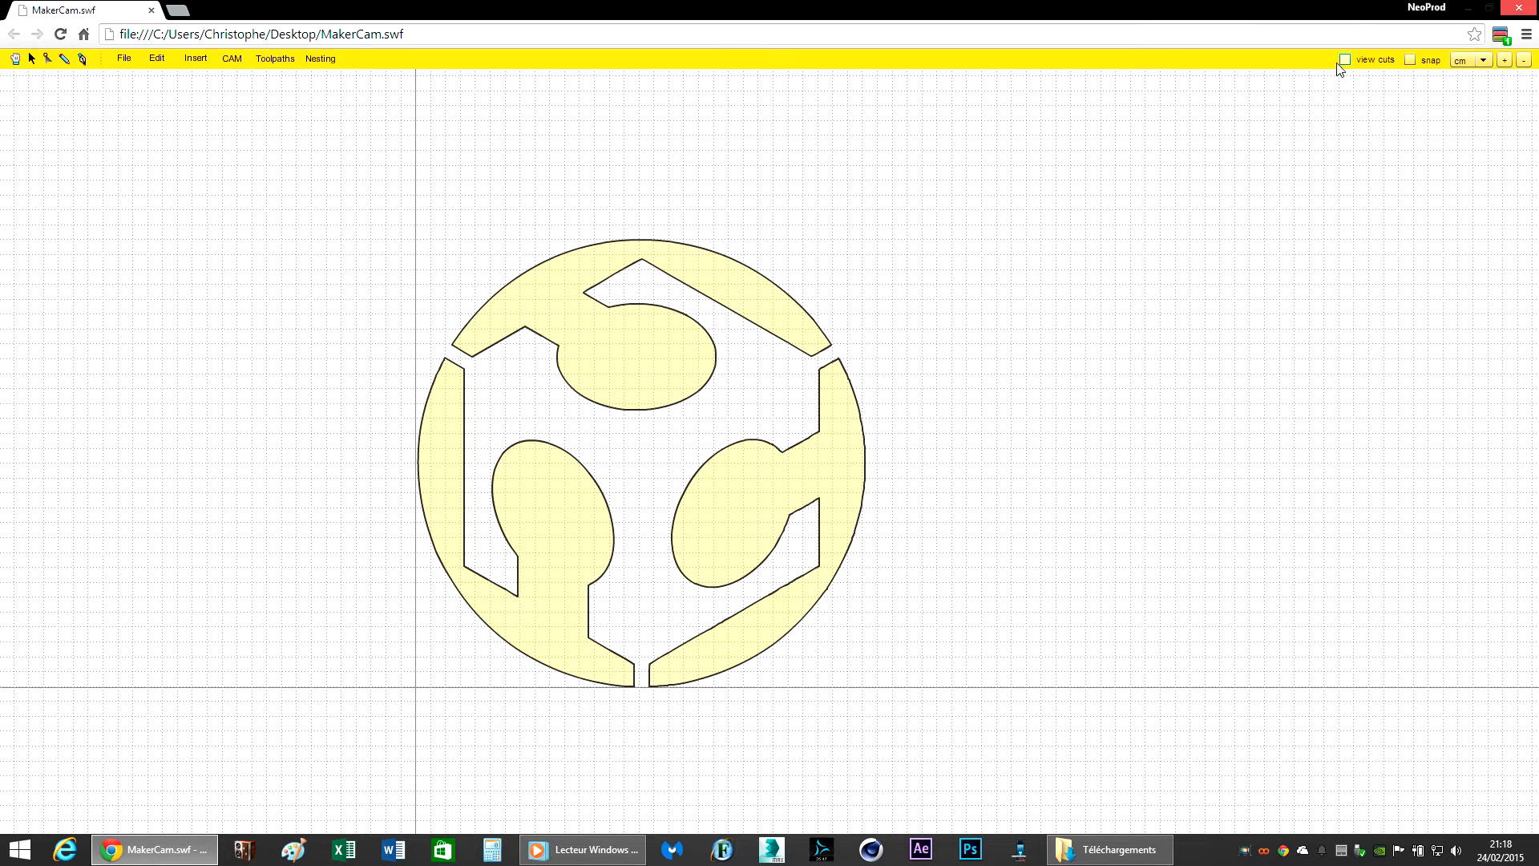
{"action": "left_click", "coordinate": [231, 59]}
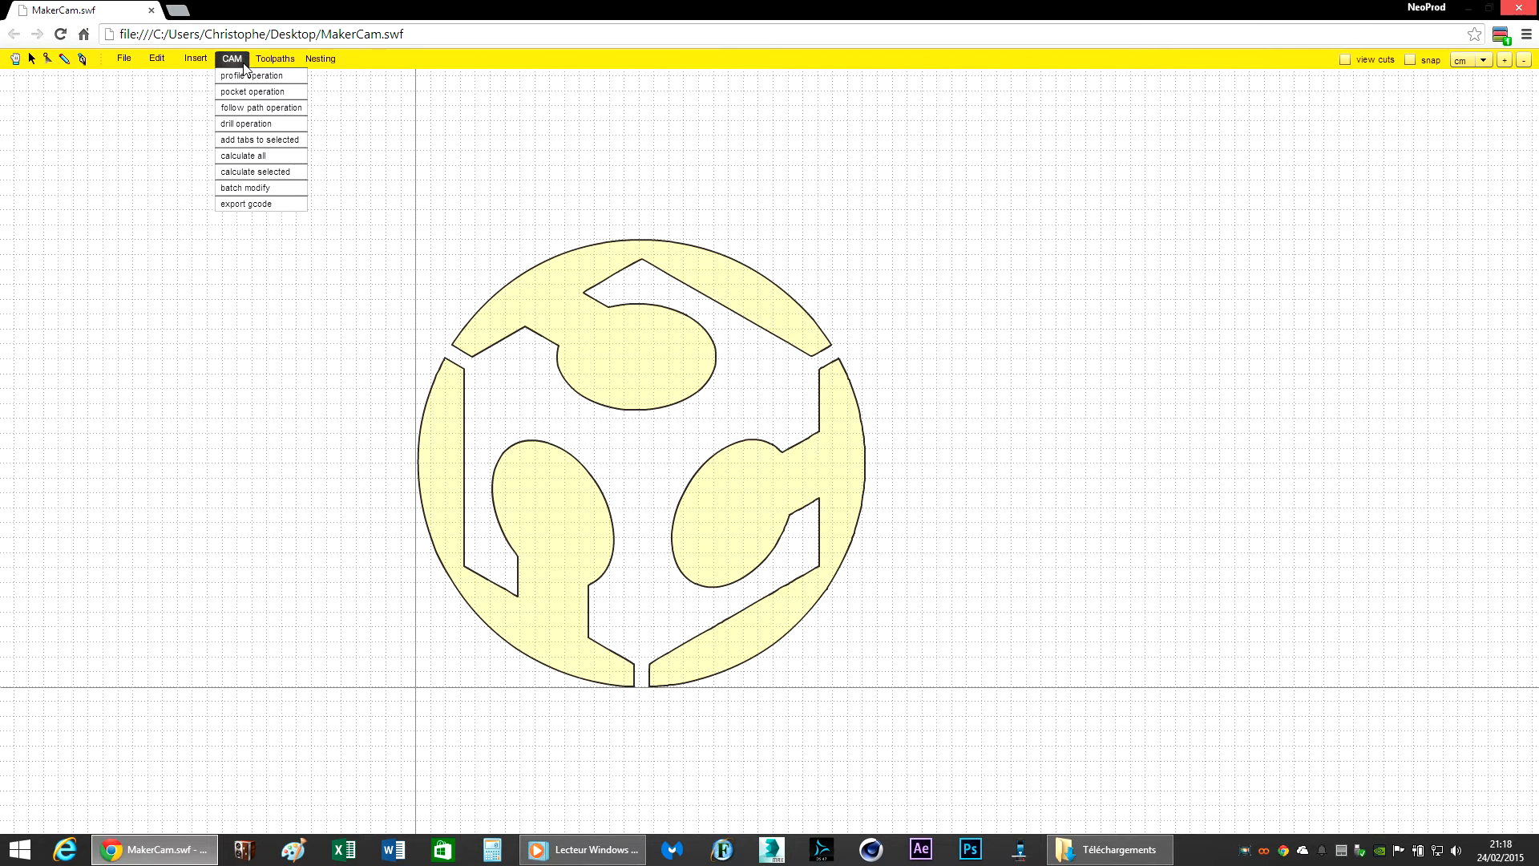
{"action": "left_click", "coordinate": [252, 156]}
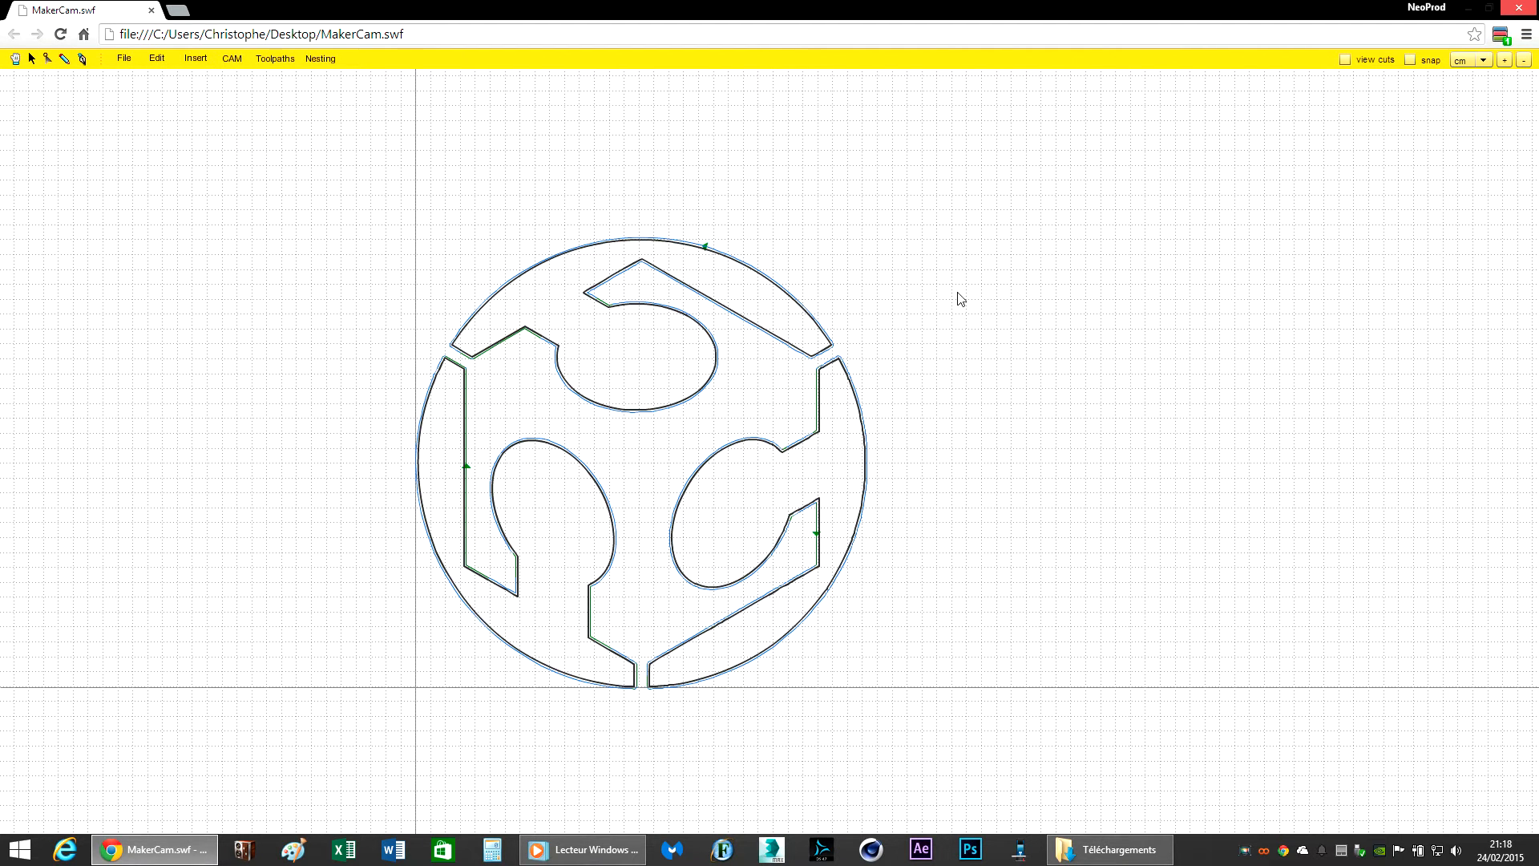
{"action": "left_click", "coordinate": [1345, 60]}
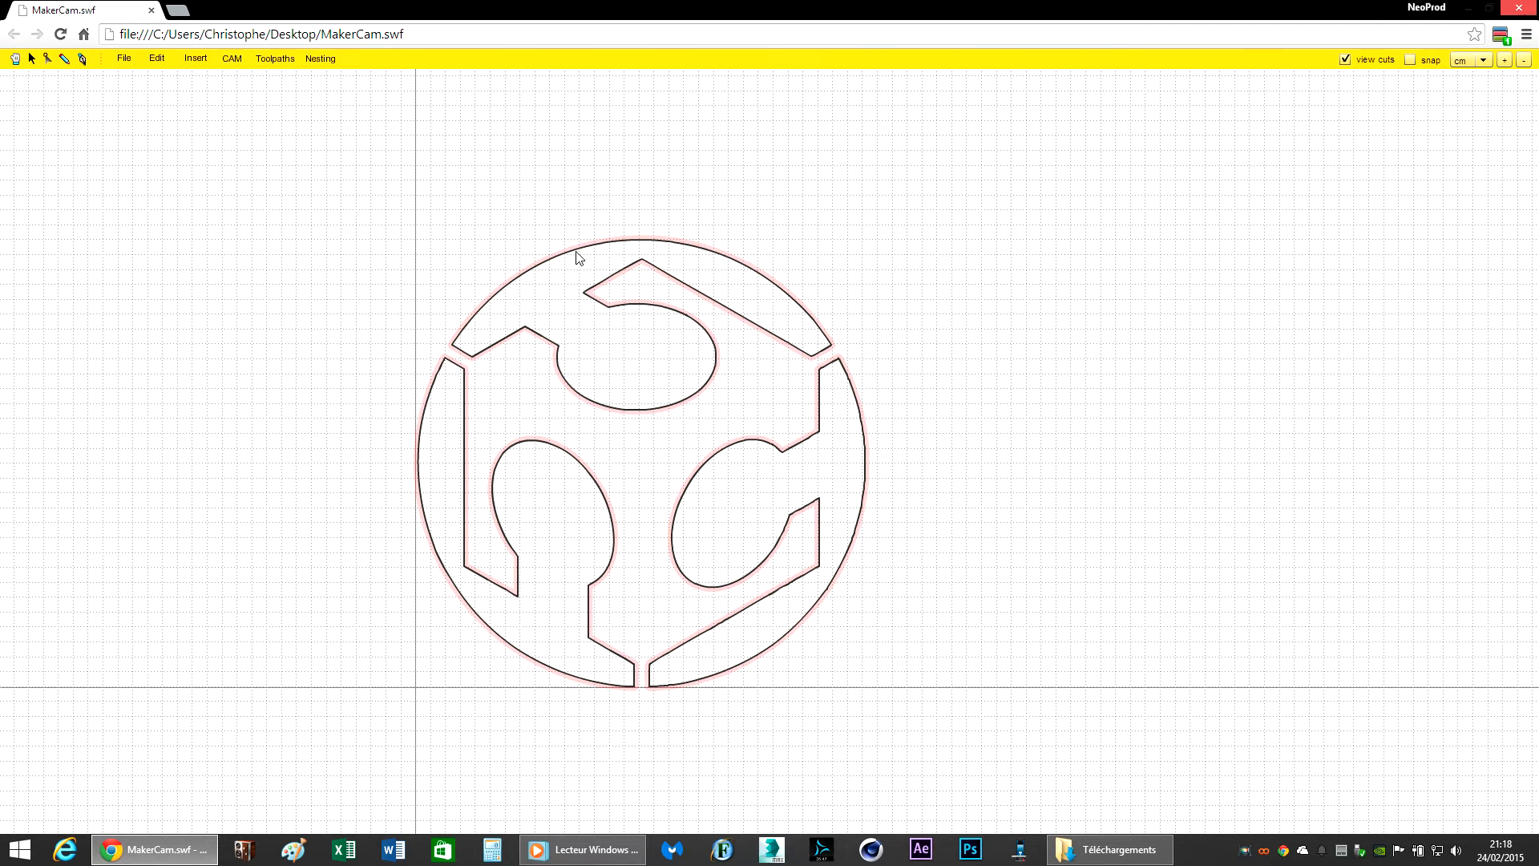
{"action": "left_click", "coordinate": [1346, 59]}
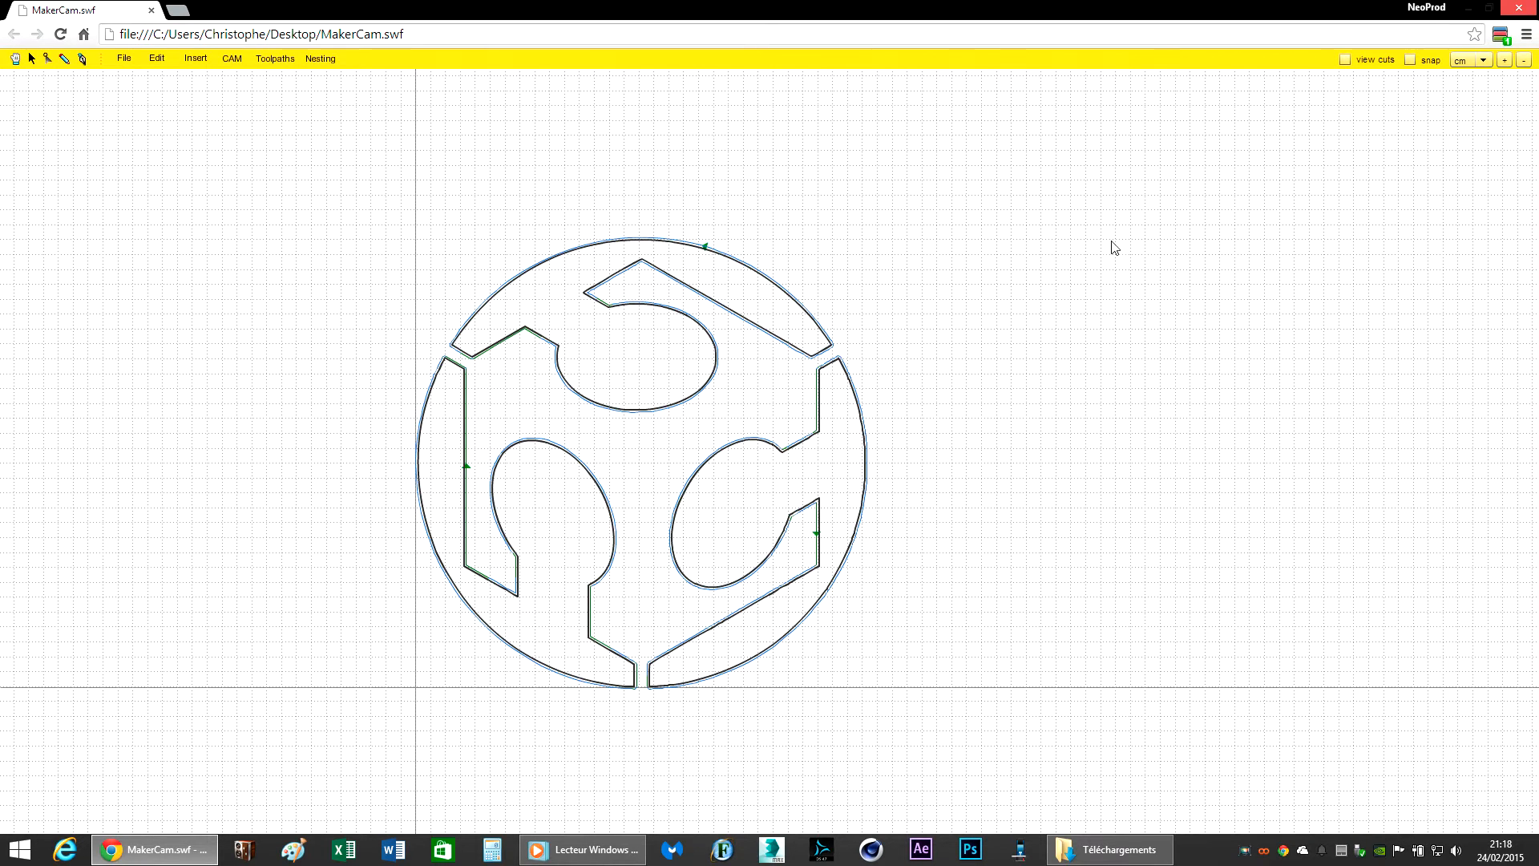
{"action": "left_click", "coordinate": [1346, 59]}
{"action": "left_click", "coordinate": [1352, 60]}
Step: Export the logo toolpath as Standard G-Code to the desktop under the name logofablab
{"action": "left_click", "coordinate": [231, 59]}
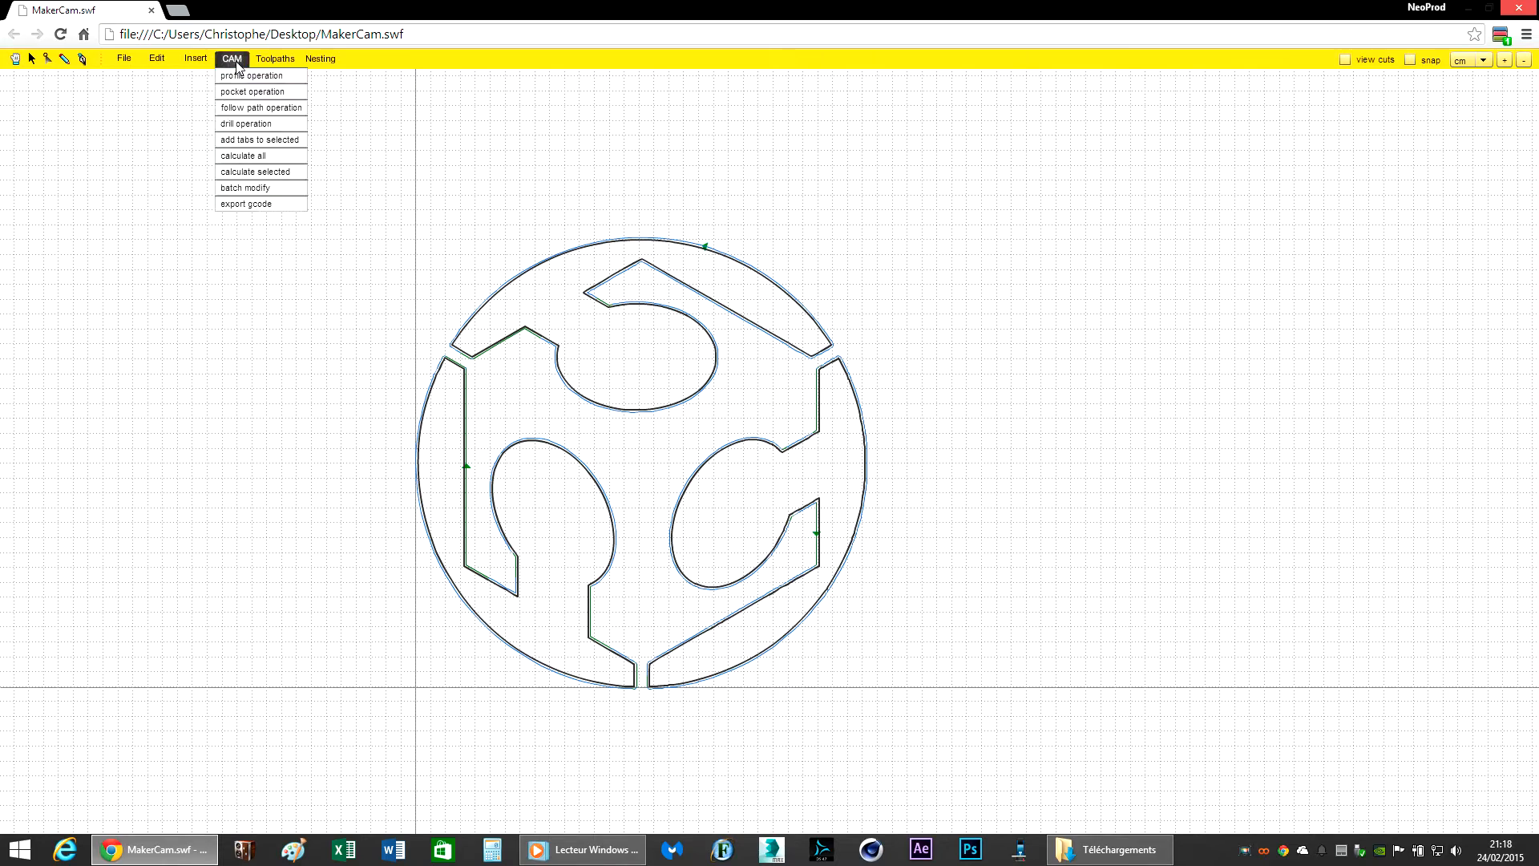
{"action": "left_click", "coordinate": [246, 204]}
{"action": "left_click", "coordinate": [670, 318]}
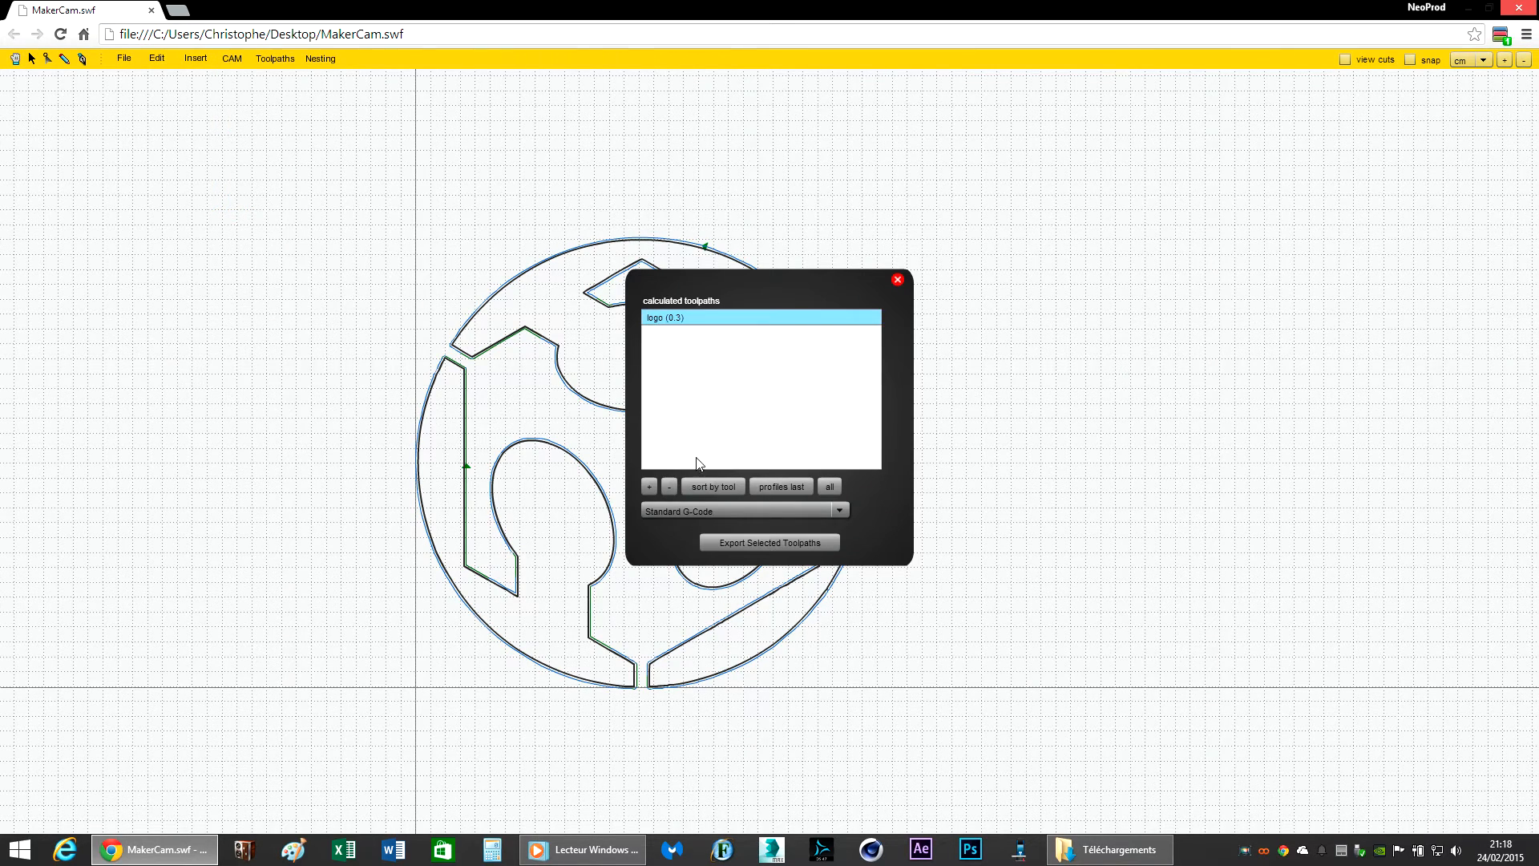
{"action": "left_click", "coordinate": [768, 543]}
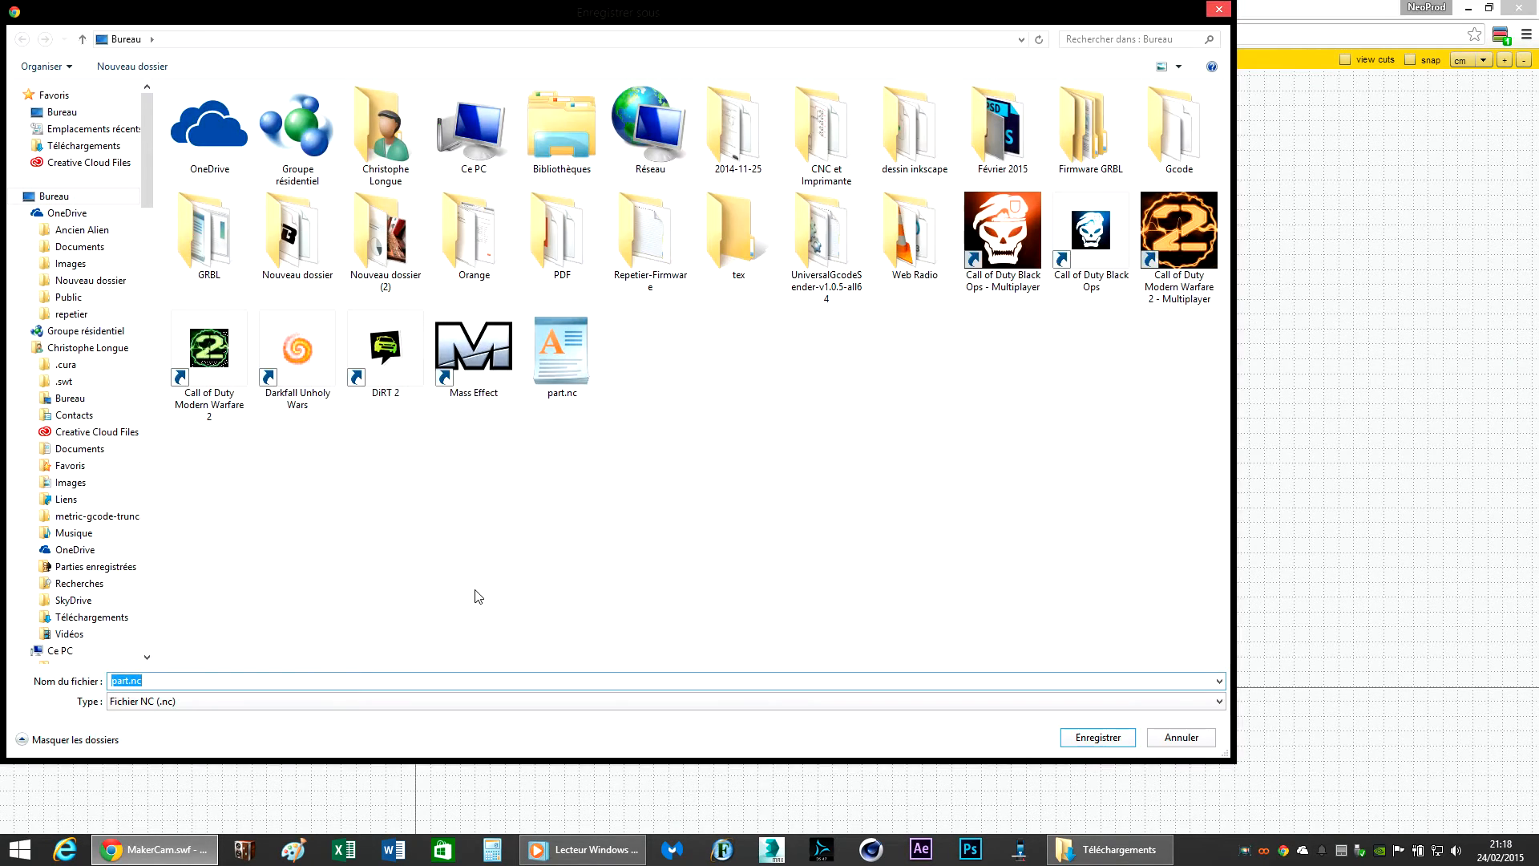
{"action": "left_click", "coordinate": [166, 682]}
{"action": "double_click", "coordinate": [160, 682]}
{"action": "type", "text": "logo"}
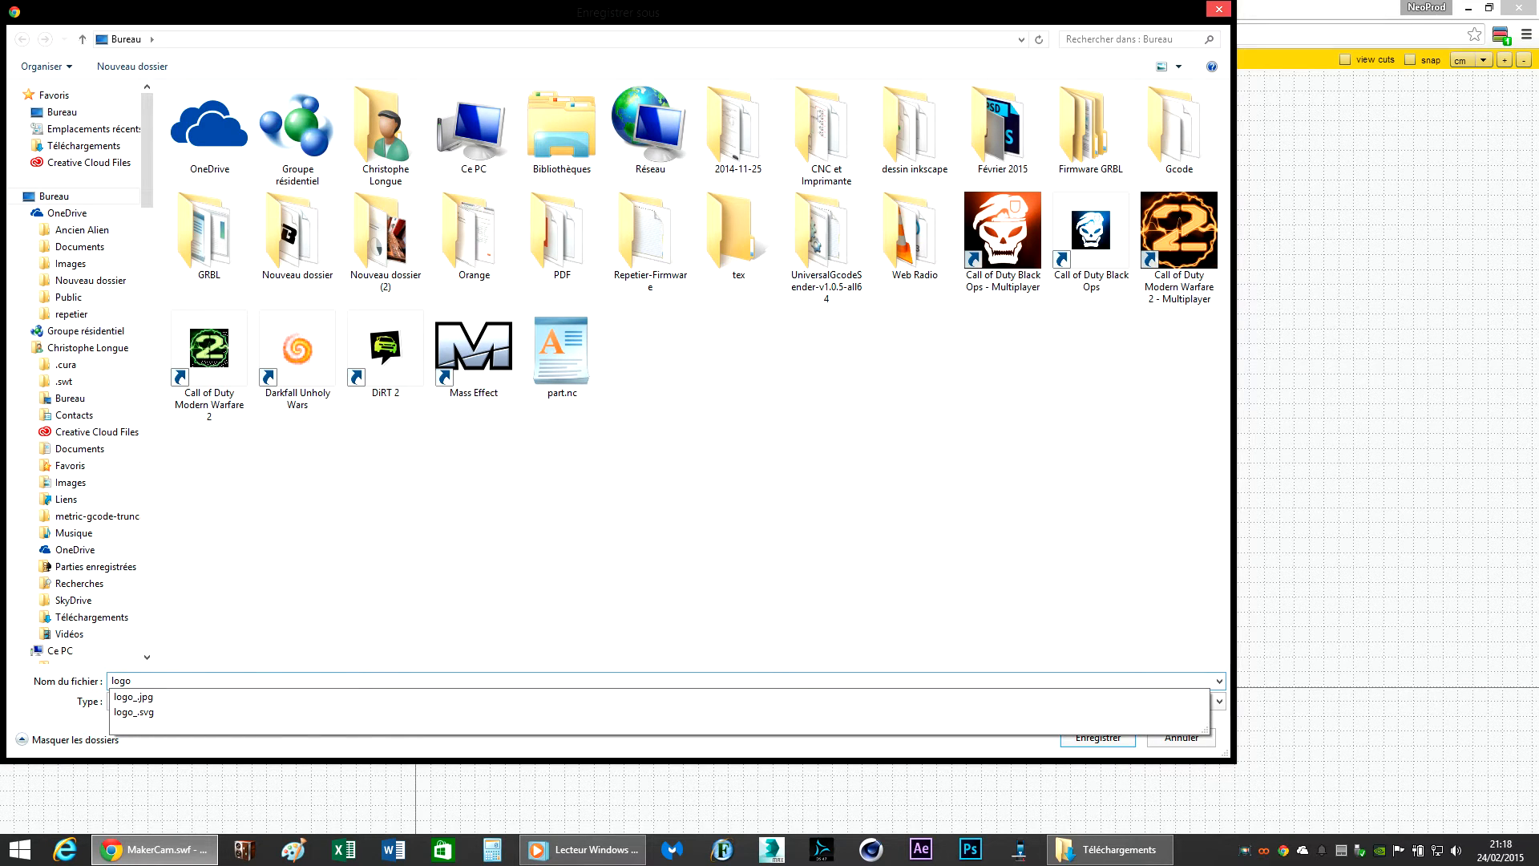
{"action": "type", "text": "fa"}
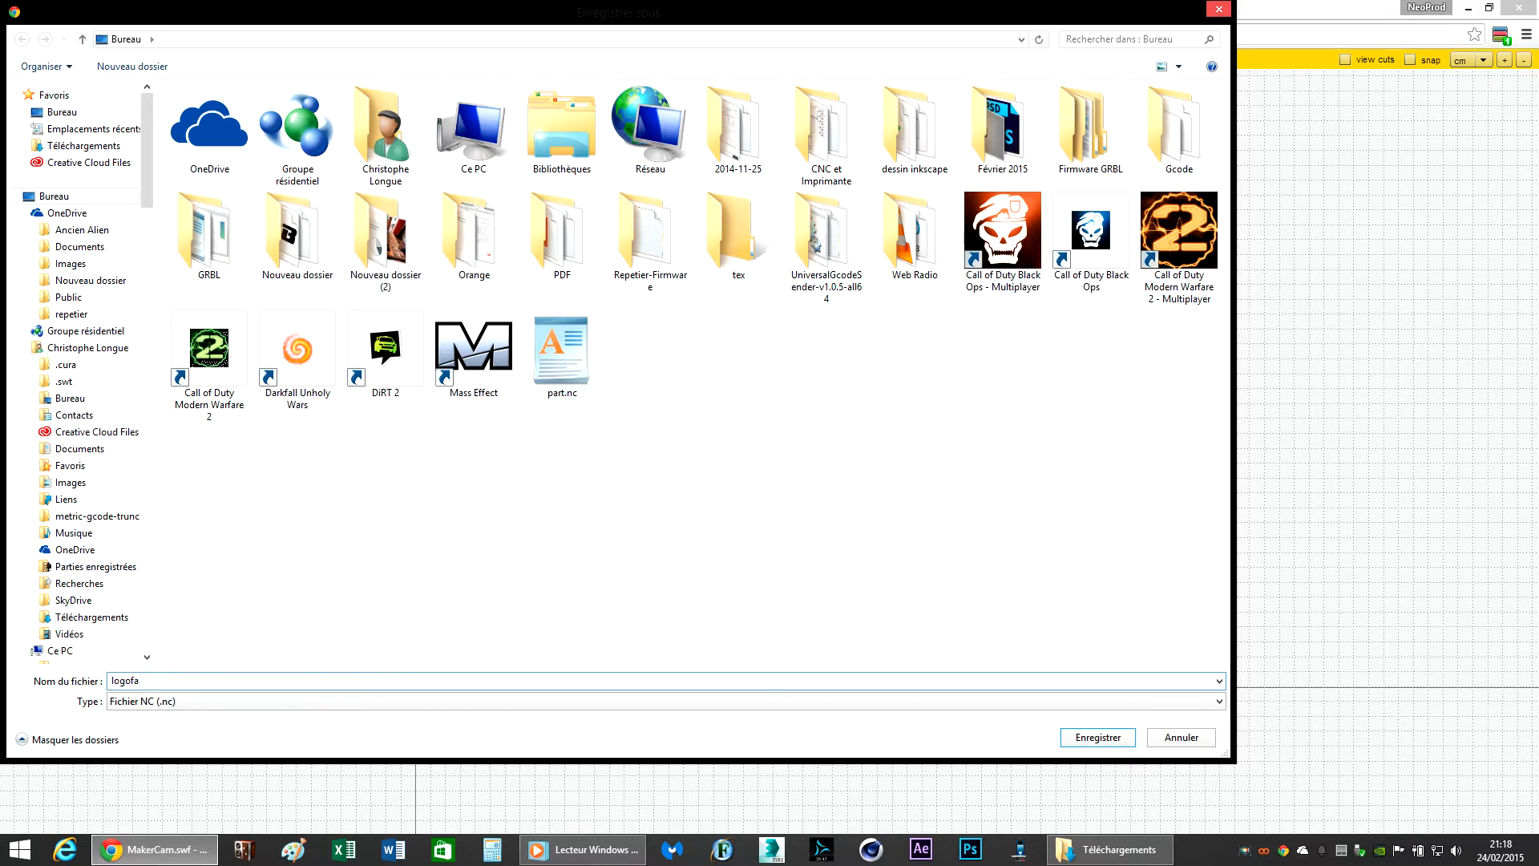
{"action": "type", "text": "blab"}
{"action": "key", "text": "Return"}
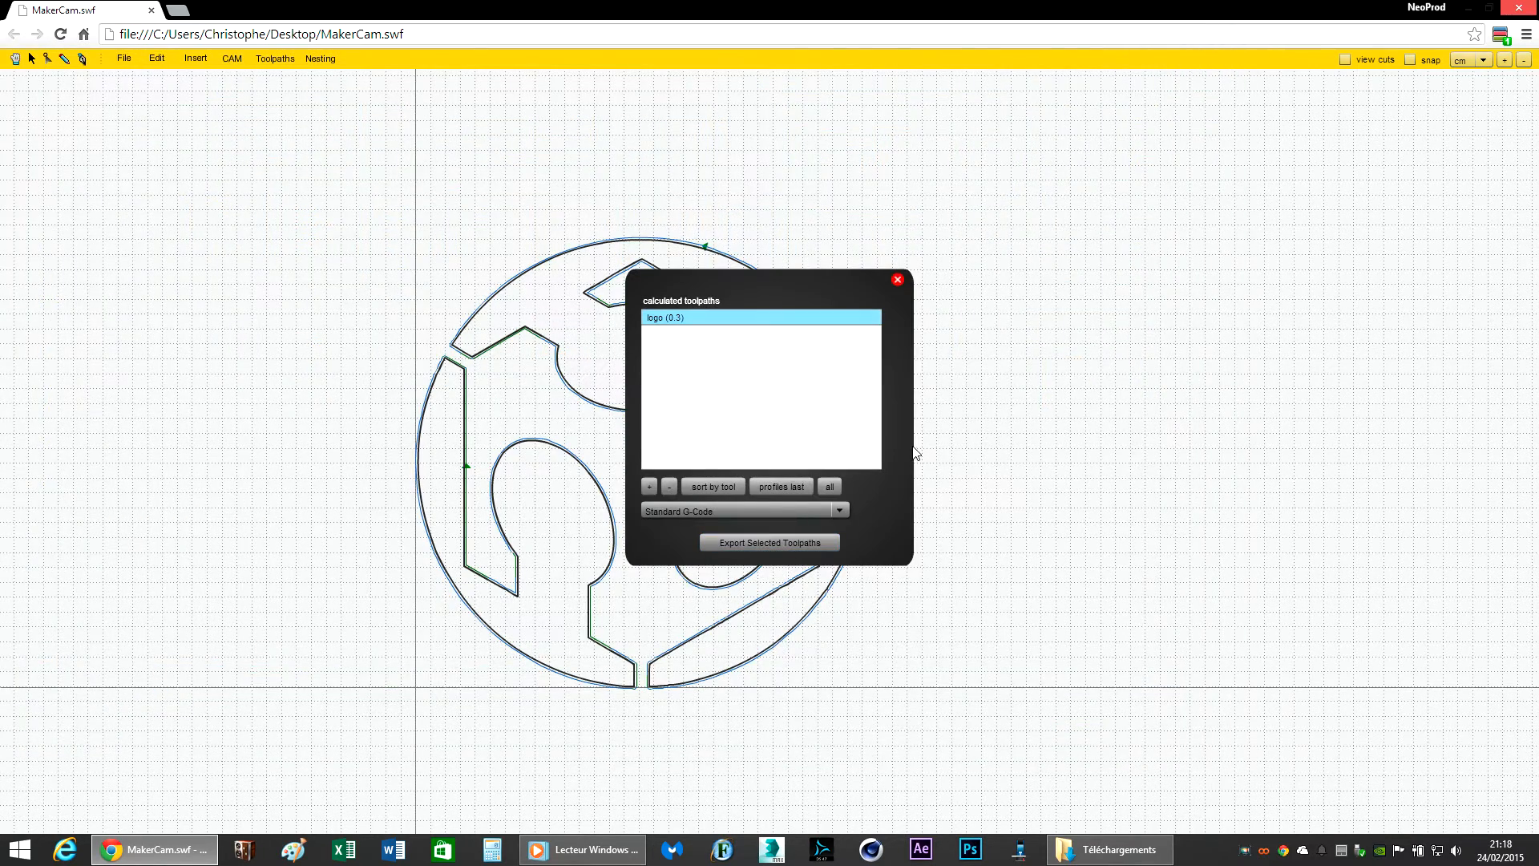
Step: Open logofablab.nc from the desktop, examine the decimals of its X and Y coordinates, and close the file
{"action": "left_click", "coordinate": [1468, 8]}
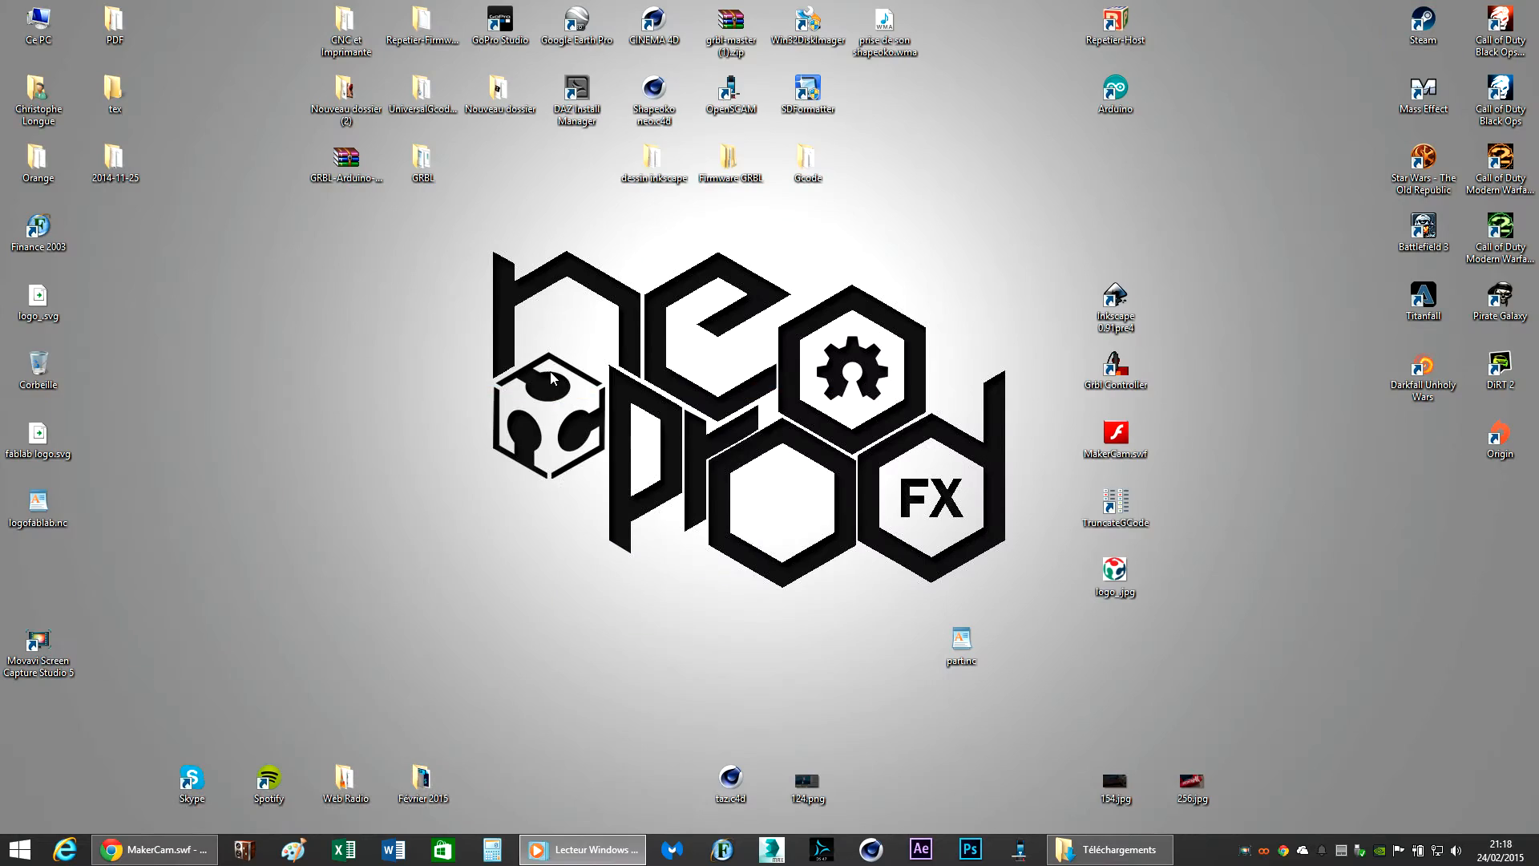
{"action": "double_click", "coordinate": [54, 522]}
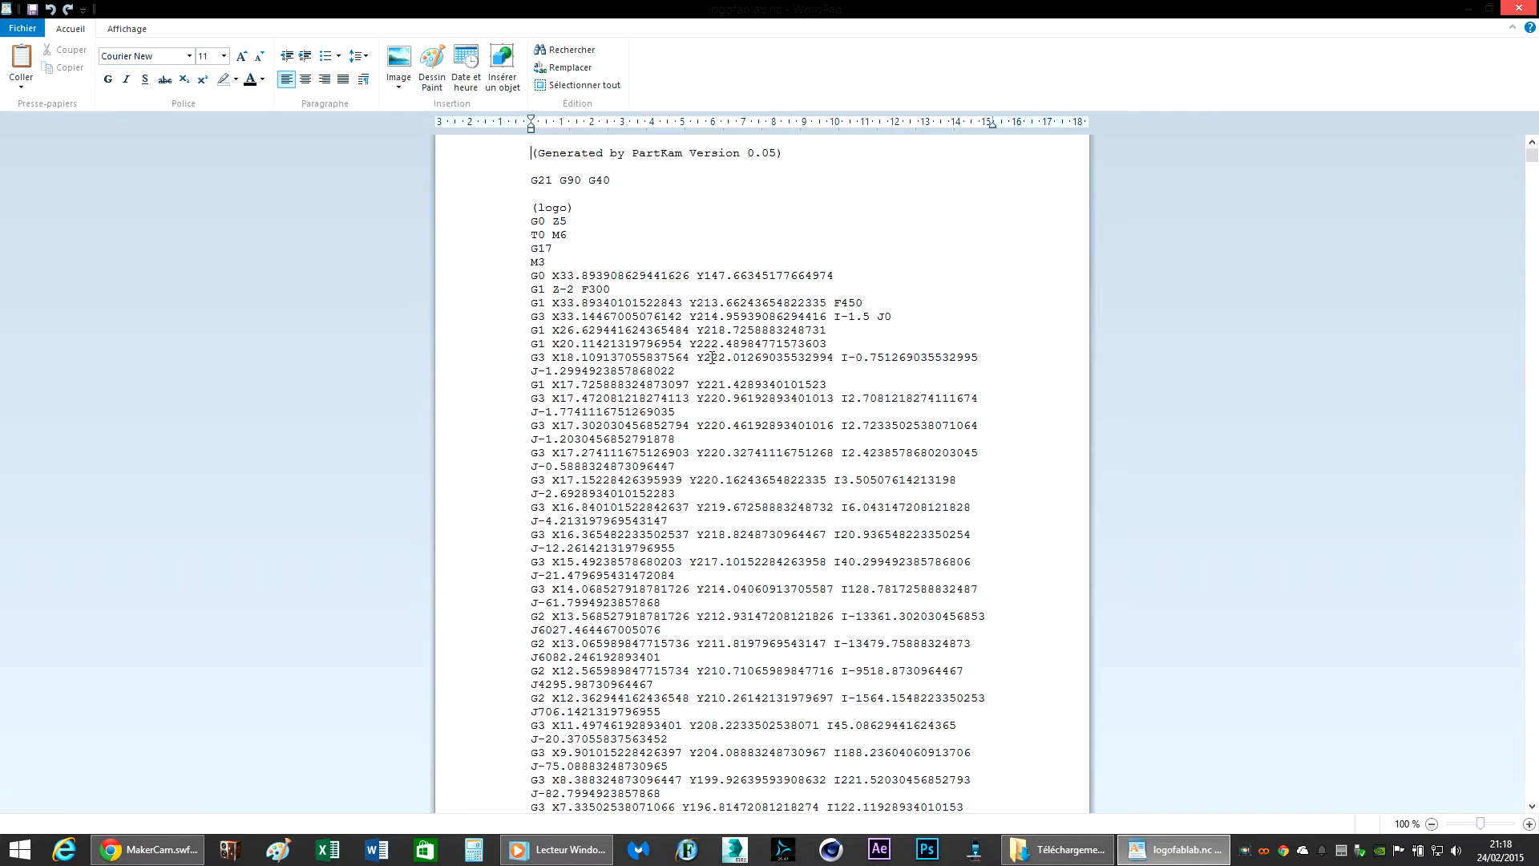
{"action": "double_click", "coordinate": [704, 357]}
{"action": "left_click", "coordinate": [719, 330]}
{"action": "double_click", "coordinate": [636, 275]}
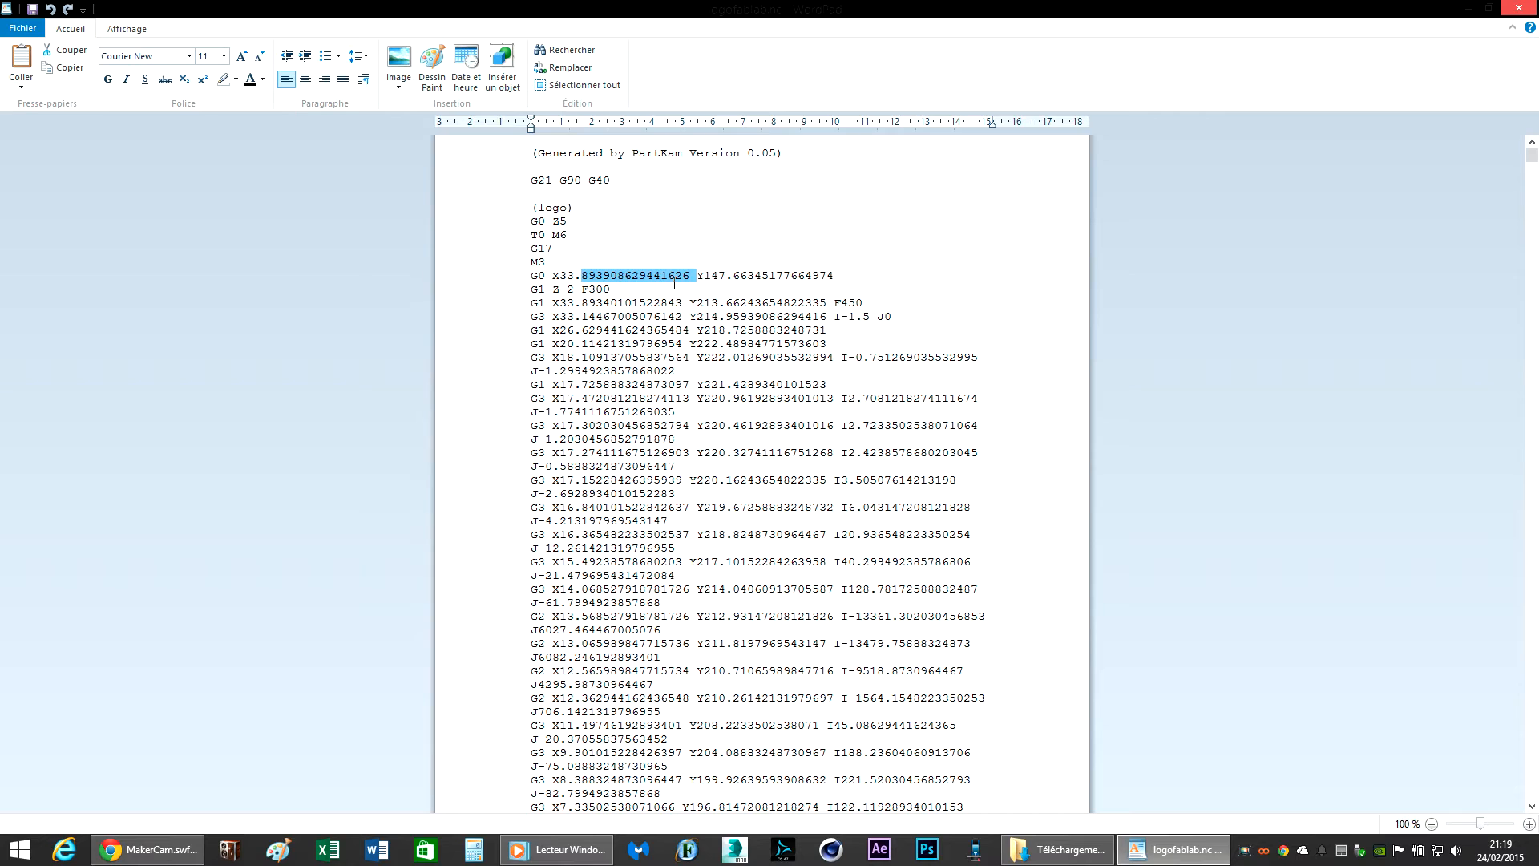
{"action": "left_click", "coordinate": [664, 302]}
{"action": "left_click_drag", "start_coordinate": [619, 280], "coordinate": [663, 281]}
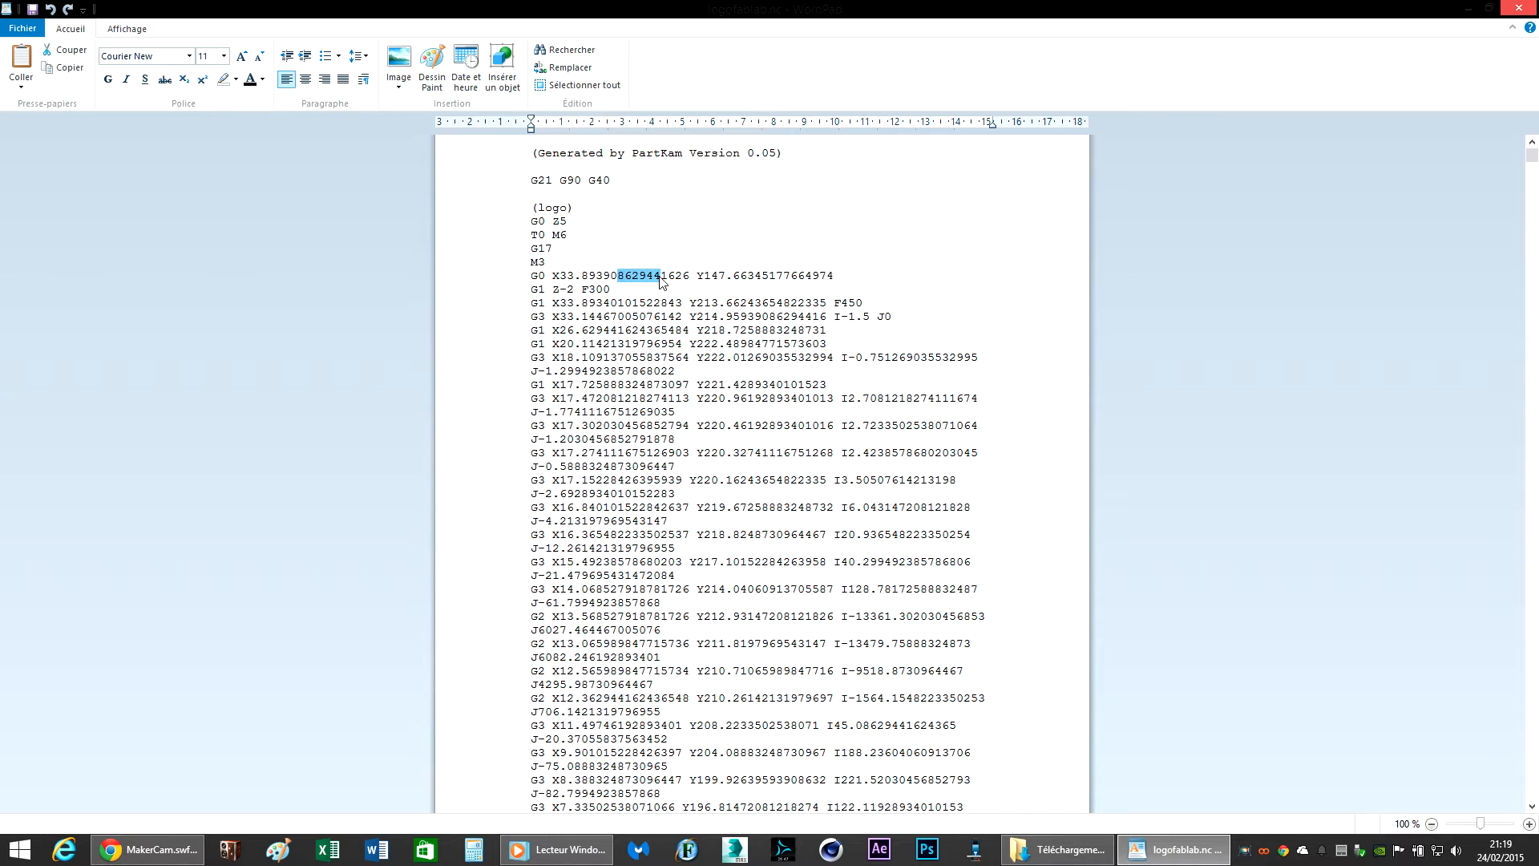
{"action": "left_click", "coordinate": [839, 399]}
{"action": "left_click", "coordinate": [1519, 9]}
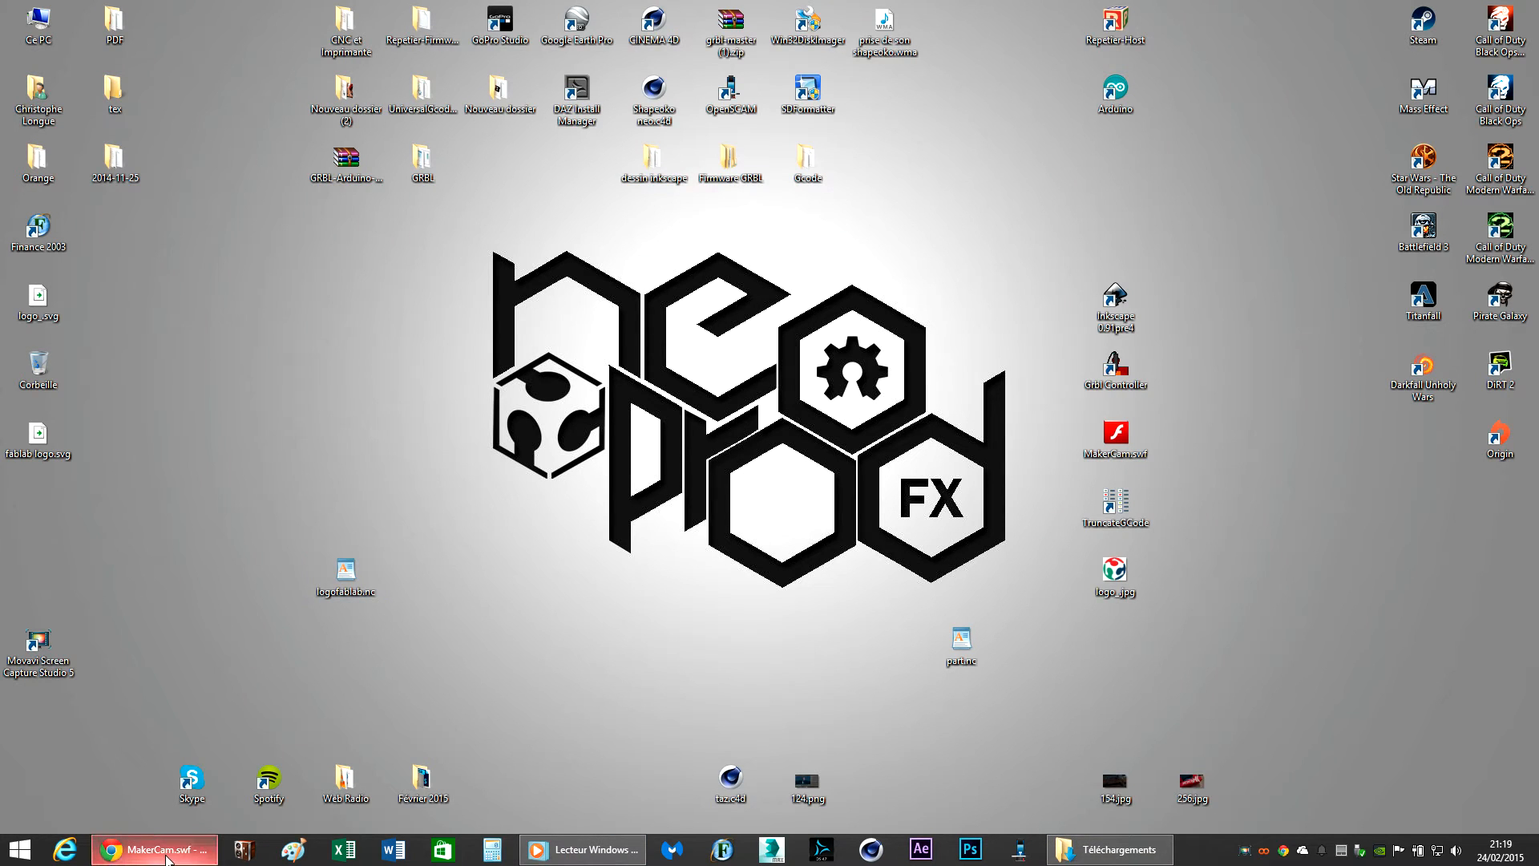
Step: Return to MakerCam, close the toolpath export dialog and switch the drawing units to inch
{"action": "left_click", "coordinate": [345, 575]}
{"action": "double_click", "coordinate": [1110, 508]}
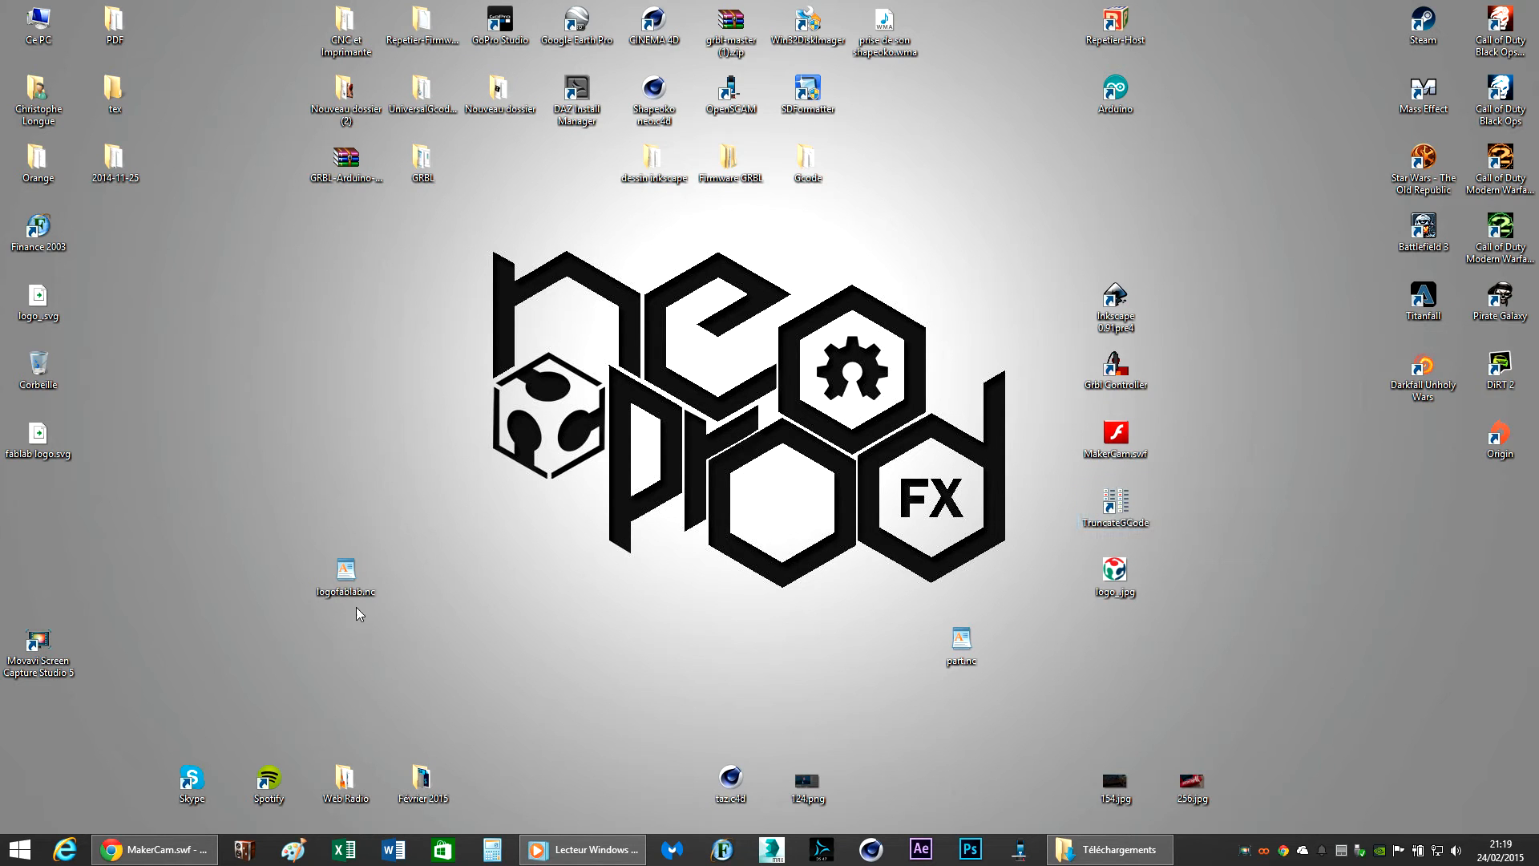
{"action": "left_click", "coordinate": [193, 851]}
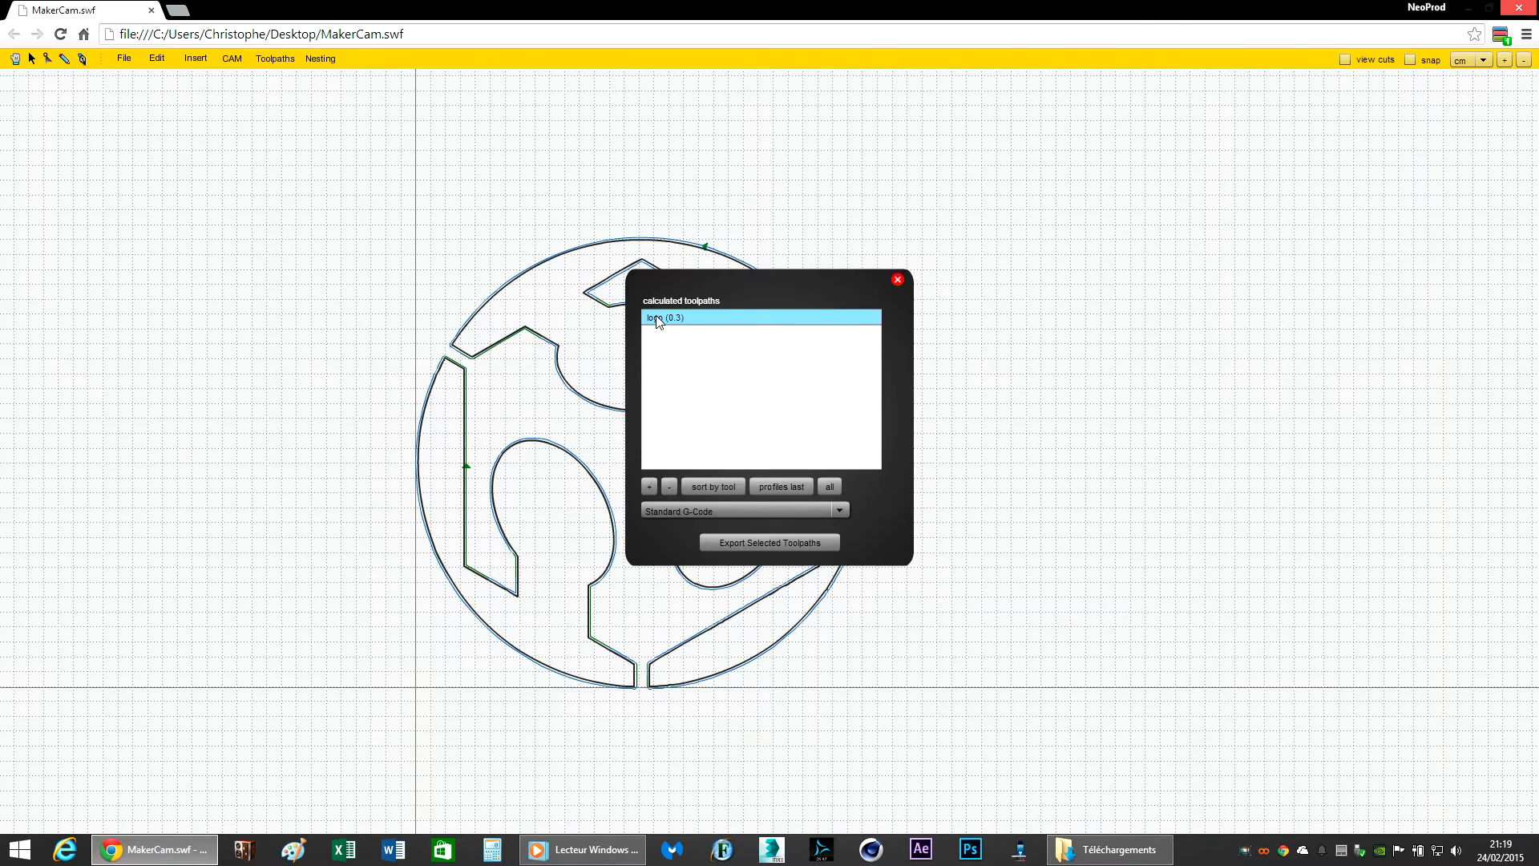
{"action": "left_click", "coordinate": [898, 279]}
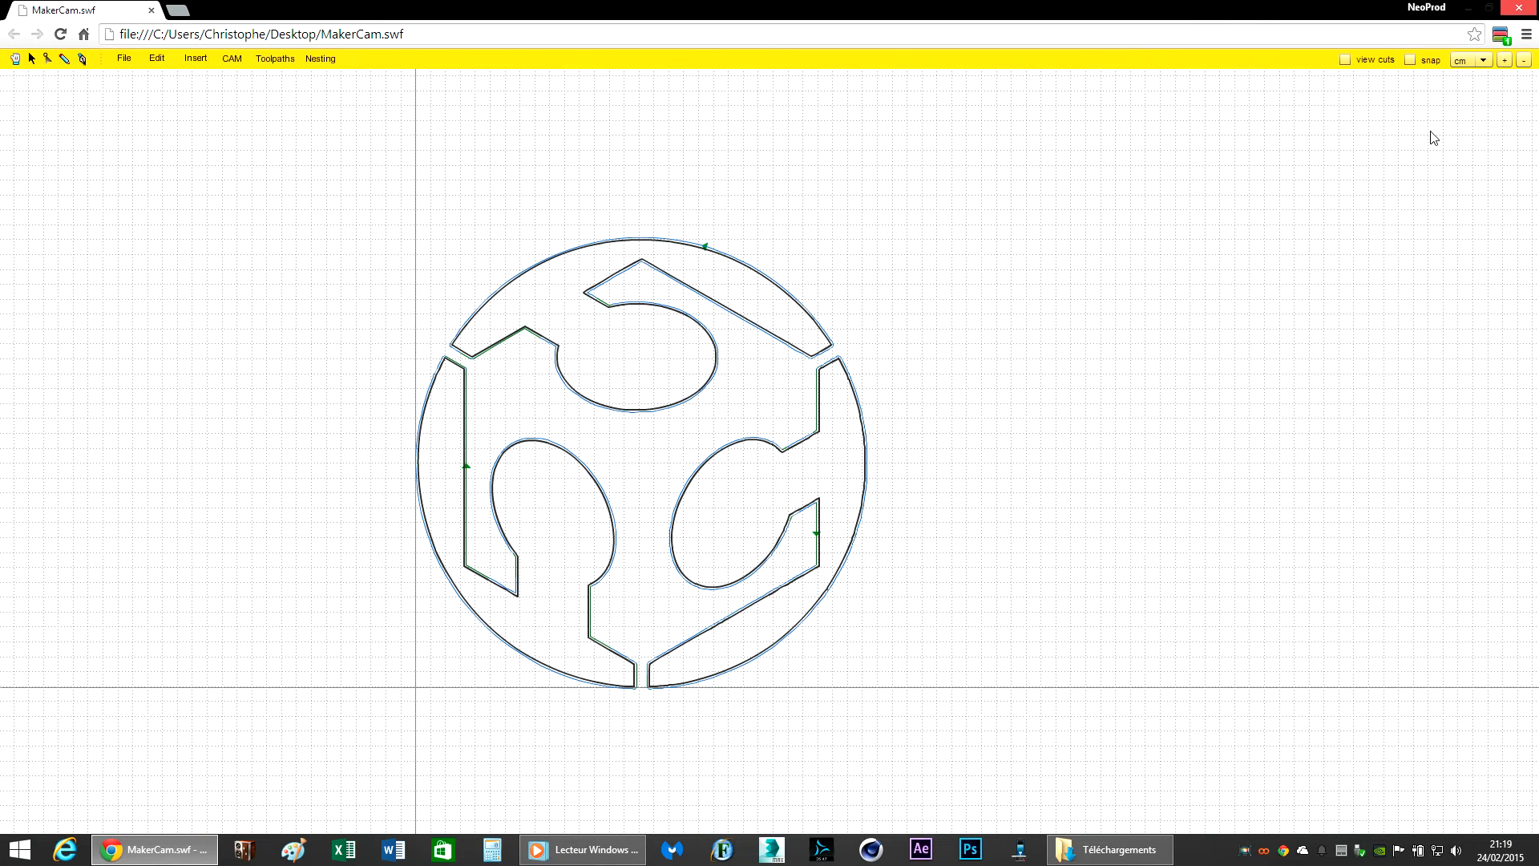
{"action": "left_click", "coordinate": [1484, 61]}
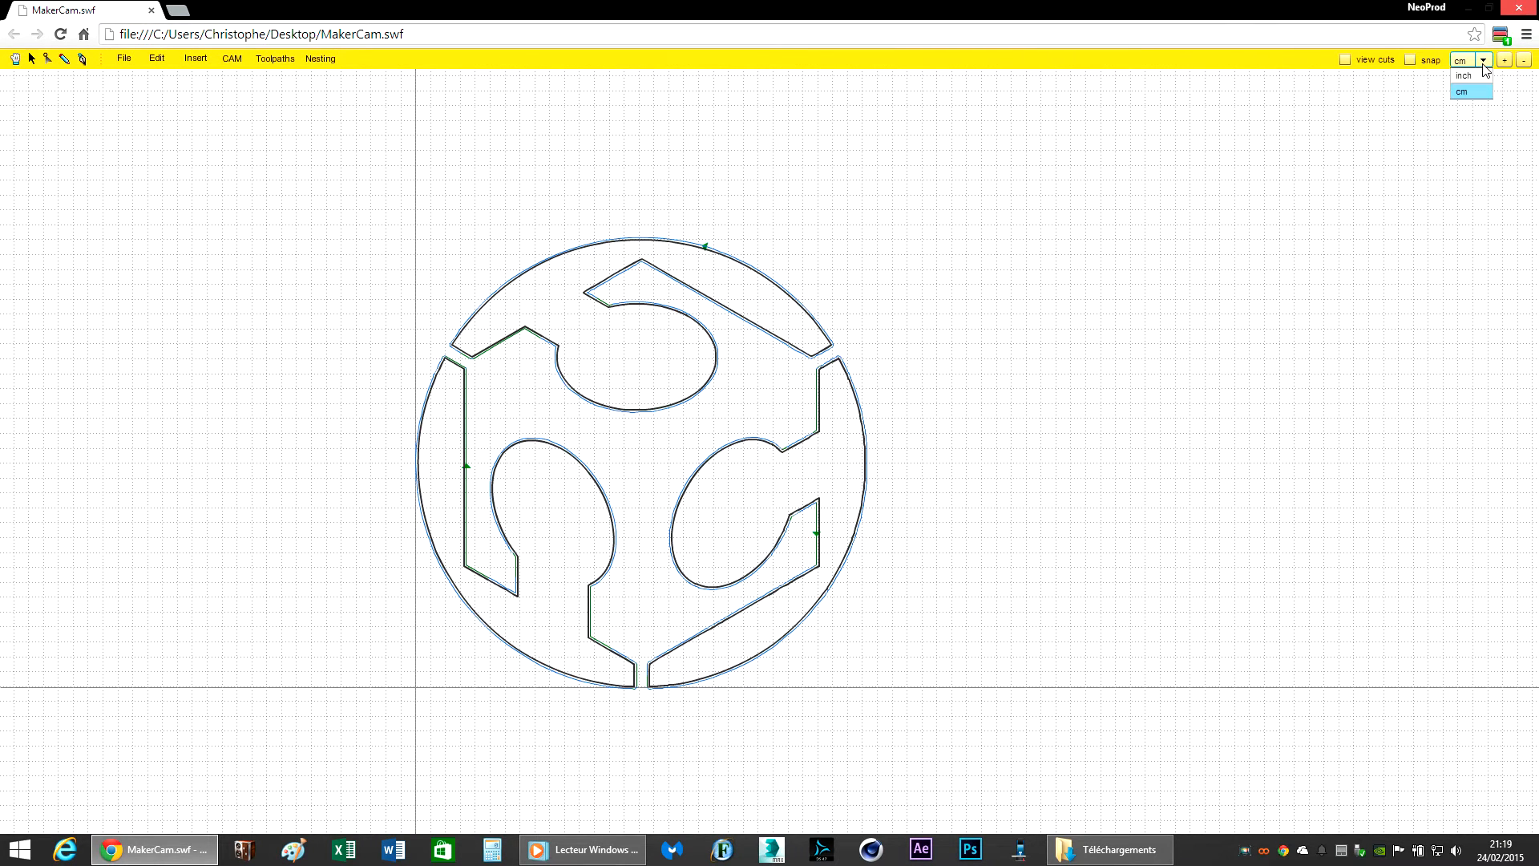
{"action": "left_click", "coordinate": [1471, 76]}
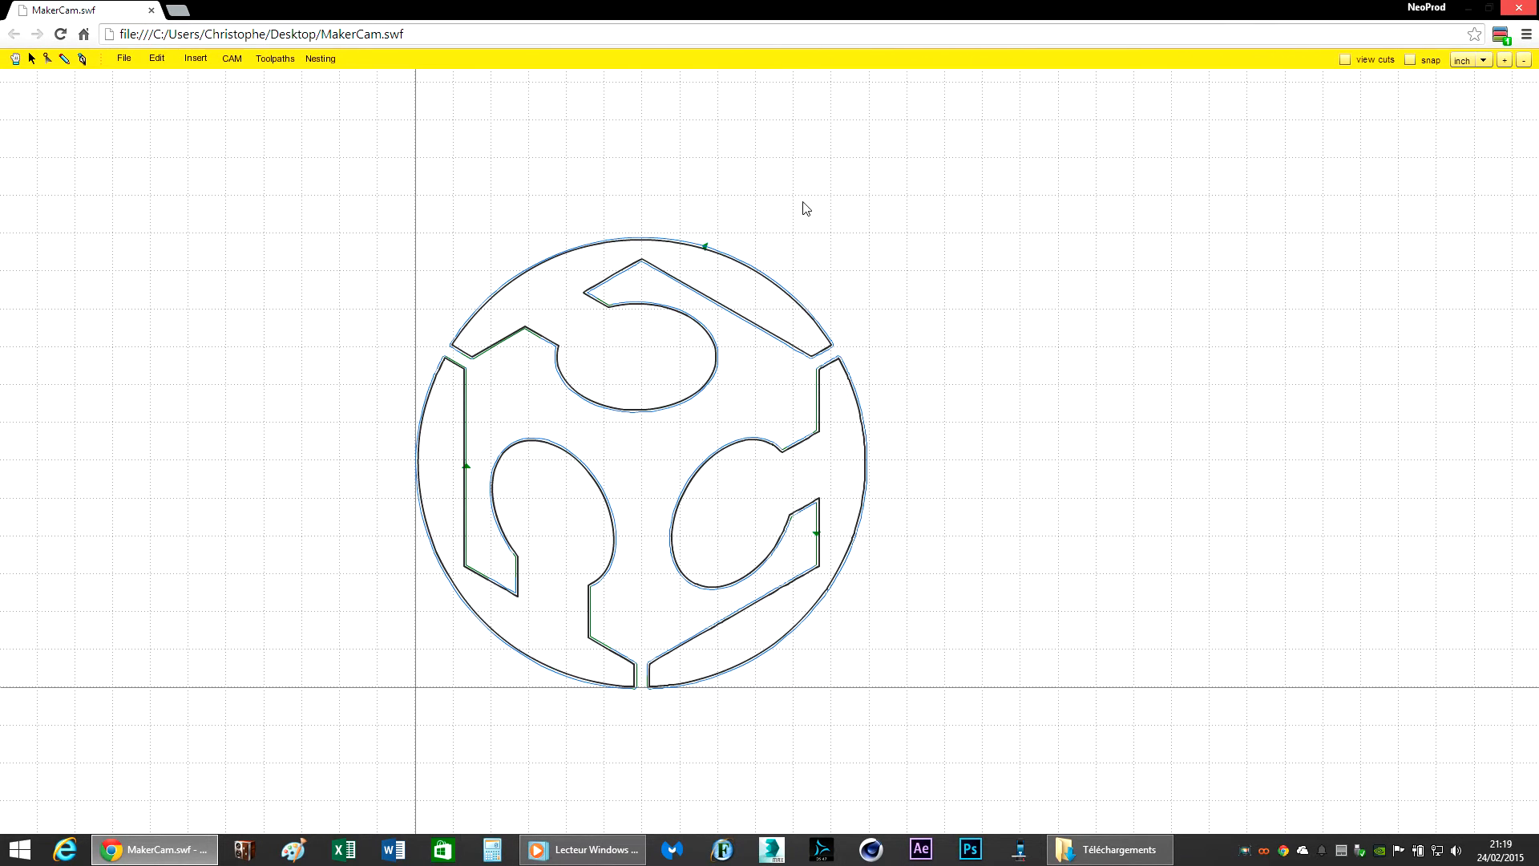
Step: Edit the logo toolpath, shortening the tool diameter to 0.1181 in and the target depth to -0.1968 in
{"action": "left_click", "coordinate": [275, 61]}
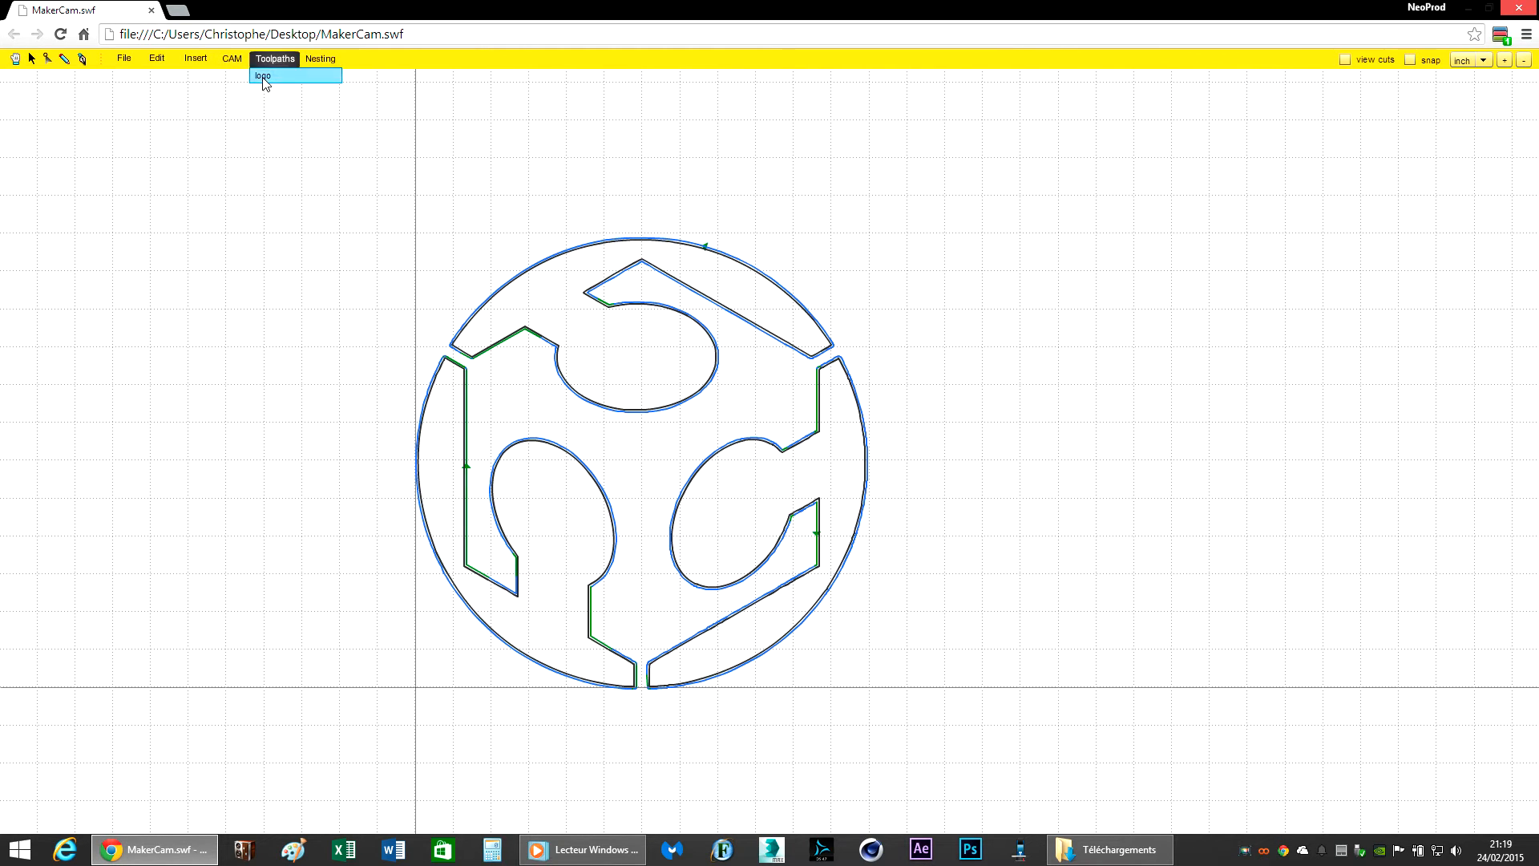
{"action": "left_click", "coordinate": [265, 78]}
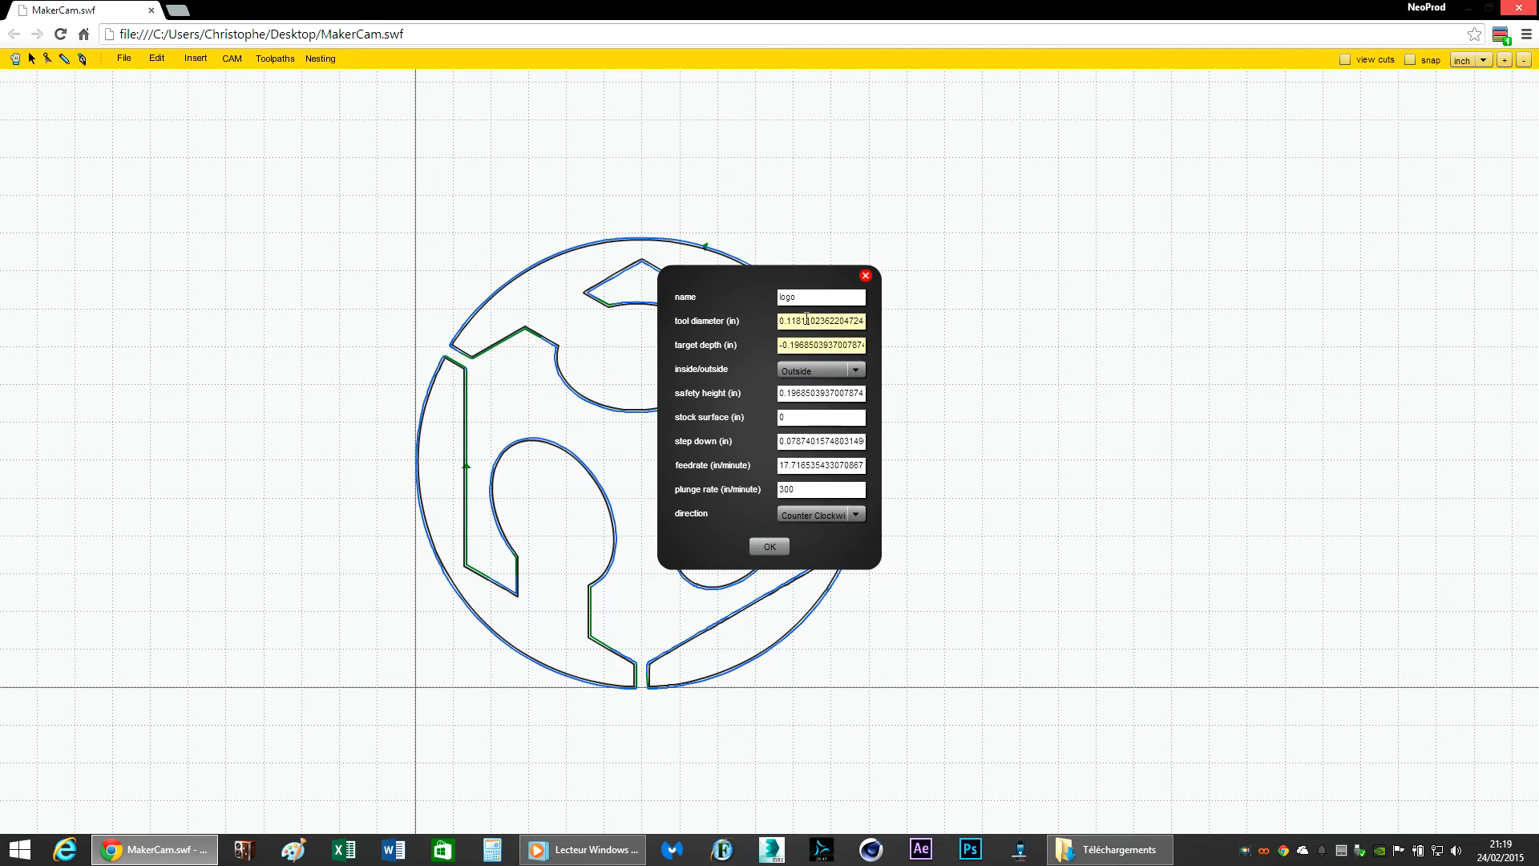
{"action": "left_click_drag", "start_coordinate": [806, 319], "coordinate": [935, 312]}
{"action": "key", "text": "BackSpace"}
{"action": "left_click_drag", "start_coordinate": [810, 342], "coordinate": [938, 348]}
{"action": "key", "text": "BackSpace"}
Step: Shorten the safety height to 0.1968 in, the step down to 0.0787 in and the feedrate to 17.7165 in/minute
{"action": "left_click_drag", "start_coordinate": [809, 393], "coordinate": [924, 399]}
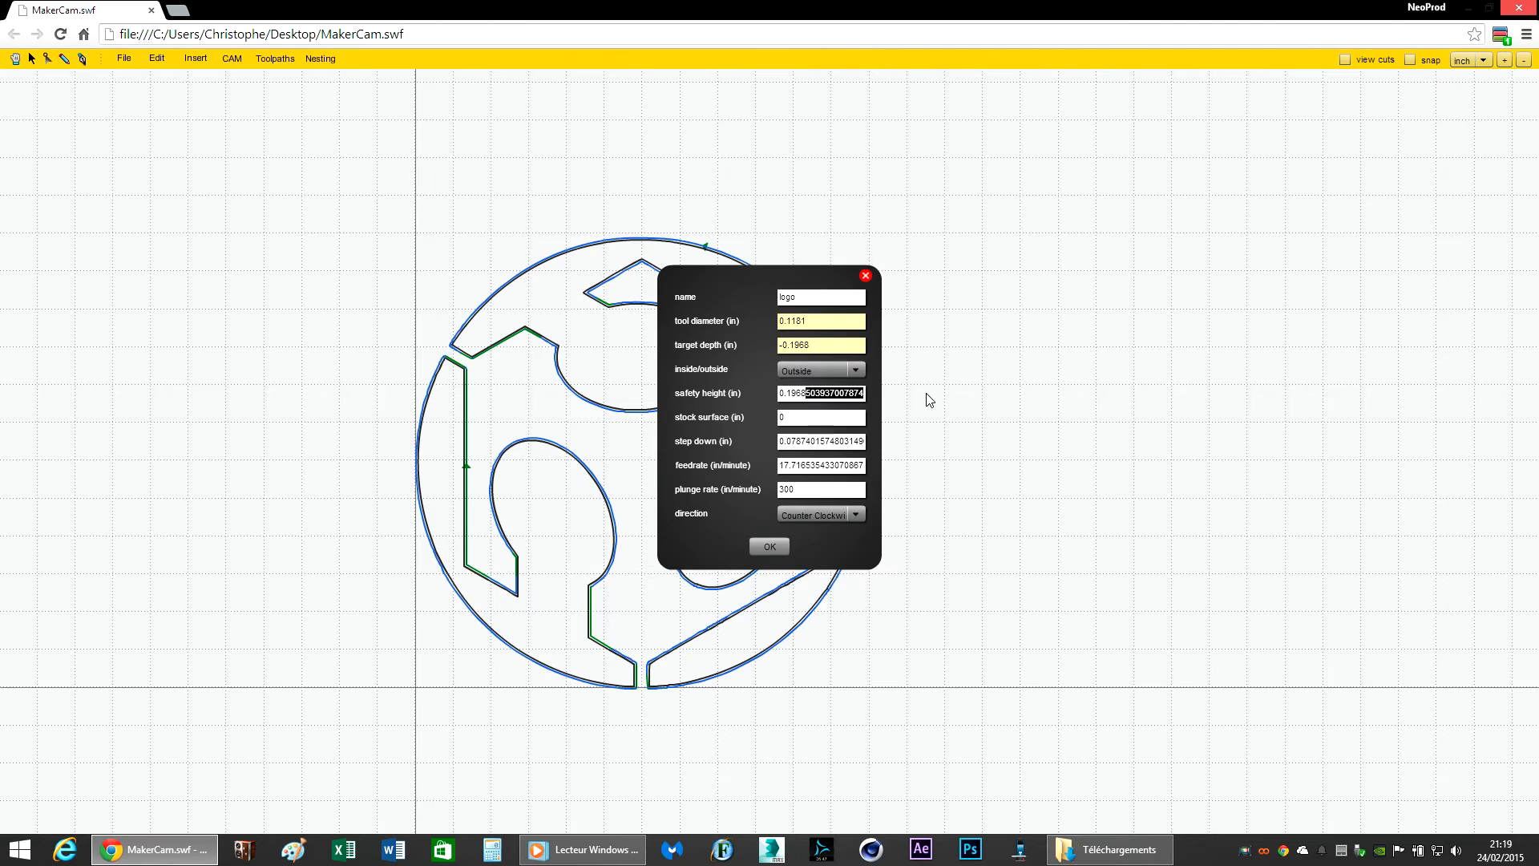
{"action": "key", "text": "BackSpace"}
{"action": "left_click_drag", "start_coordinate": [805, 440], "coordinate": [986, 465]}
{"action": "key", "text": "BackSpace"}
{"action": "key", "text": "BackSpace"}
Step: Review the logo toolpath's inch values for plunge rate, feedrate, target depth, tool diameter and safety height
{"action": "double_click", "coordinate": [804, 488]}
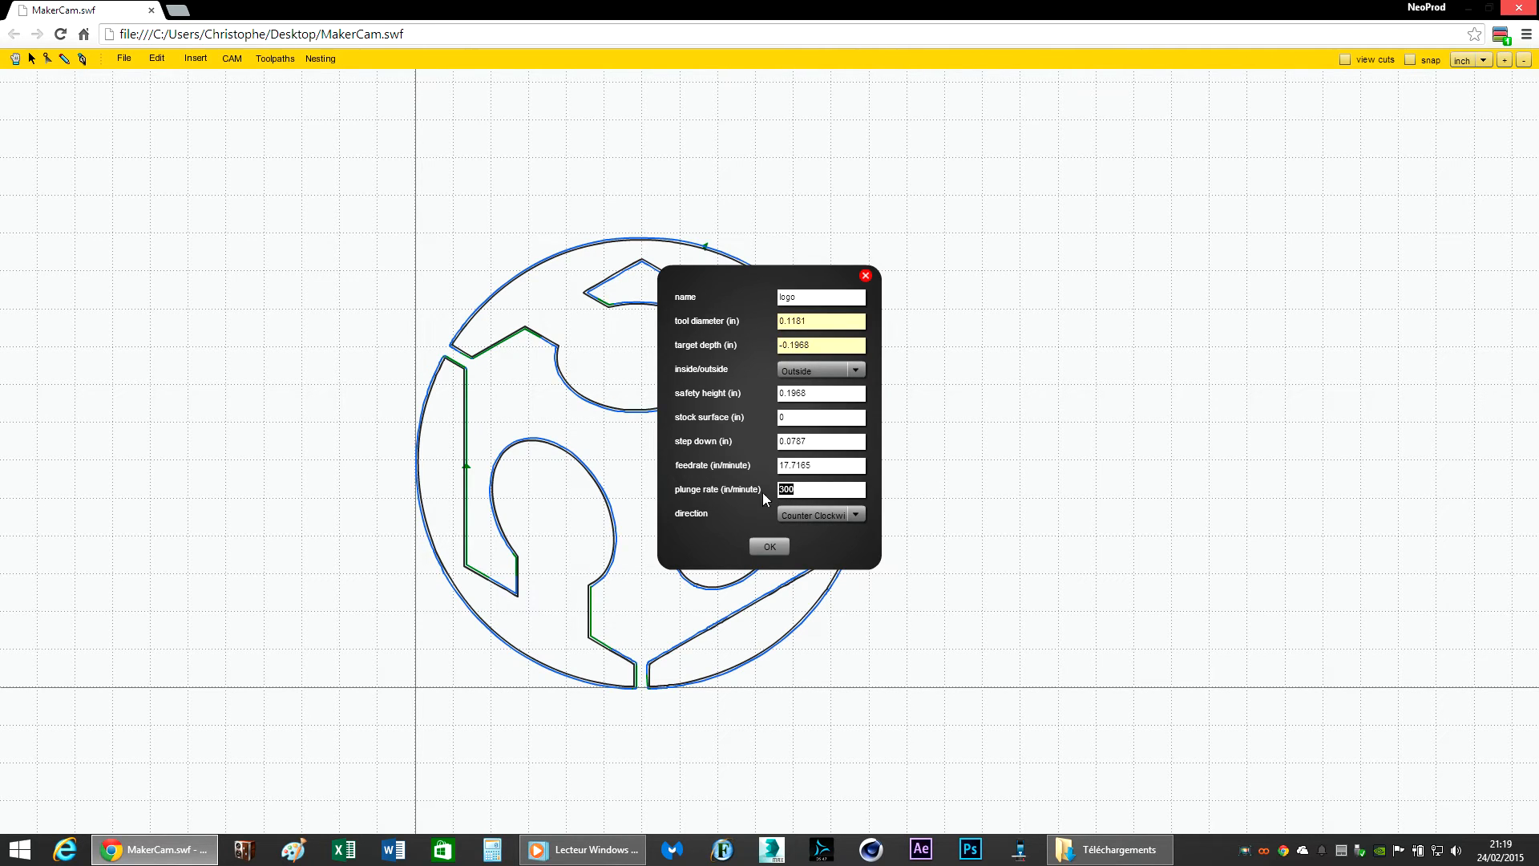
{"action": "left_click", "coordinate": [818, 468]}
{"action": "double_click", "coordinate": [819, 346]}
{"action": "double_click", "coordinate": [811, 322]}
{"action": "double_click", "coordinate": [816, 344]}
{"action": "left_click", "coordinate": [817, 322]}
{"action": "double_click", "coordinate": [818, 321]}
{"action": "left_click", "coordinate": [795, 321]}
{"action": "double_click", "coordinate": [798, 320]}
{"action": "left_click", "coordinate": [826, 396]}
{"action": "left_click_drag", "start_coordinate": [813, 465], "coordinate": [724, 463]}
Step: Confirm the edited logo profile and recalculate all toolpaths
{"action": "left_click", "coordinate": [768, 548]}
{"action": "left_click", "coordinate": [234, 59]}
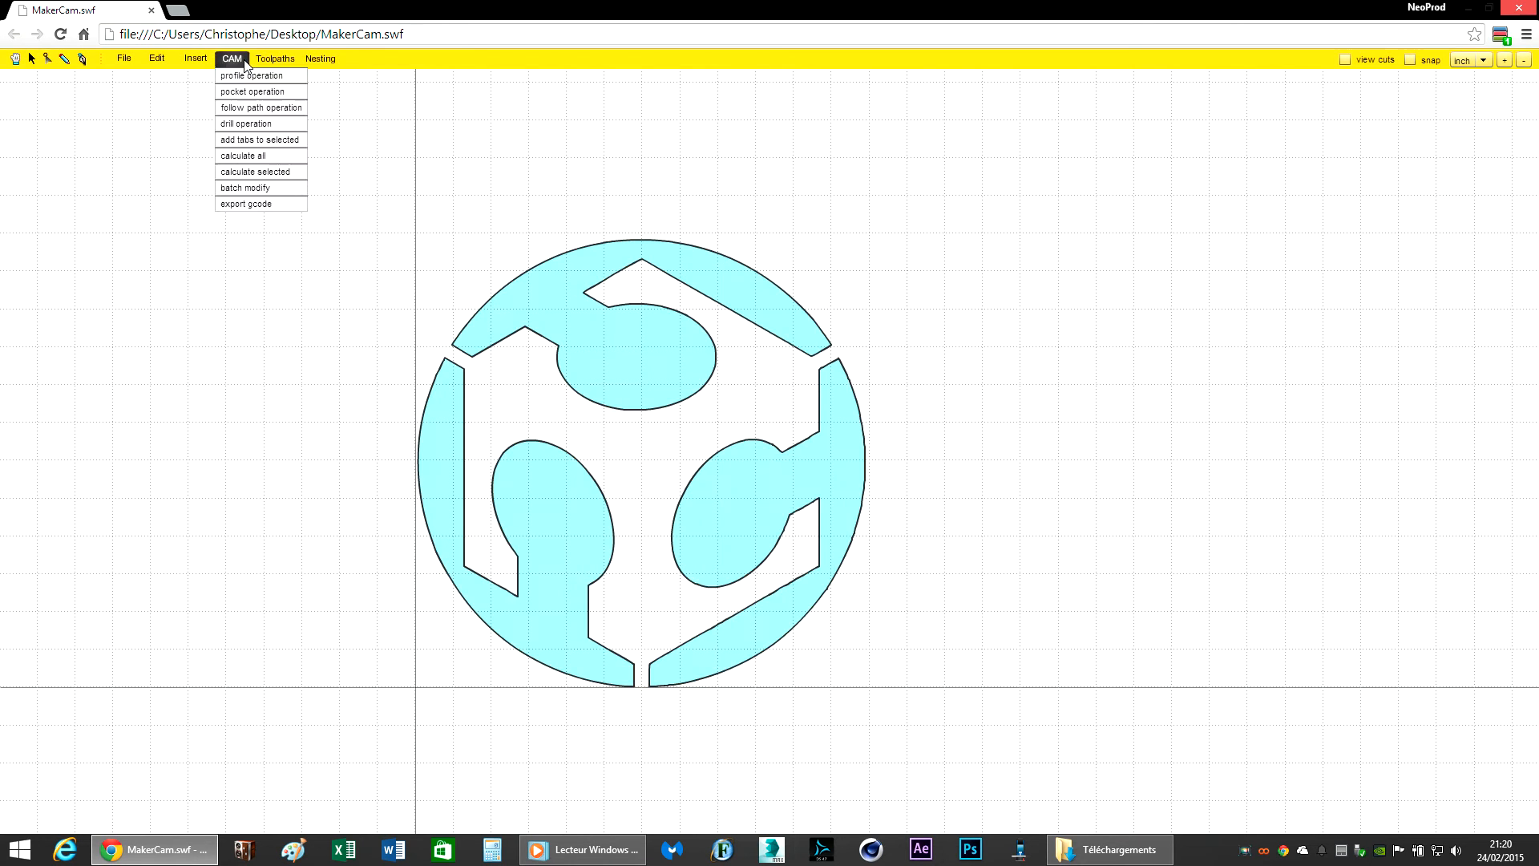
{"action": "left_click", "coordinate": [245, 154]}
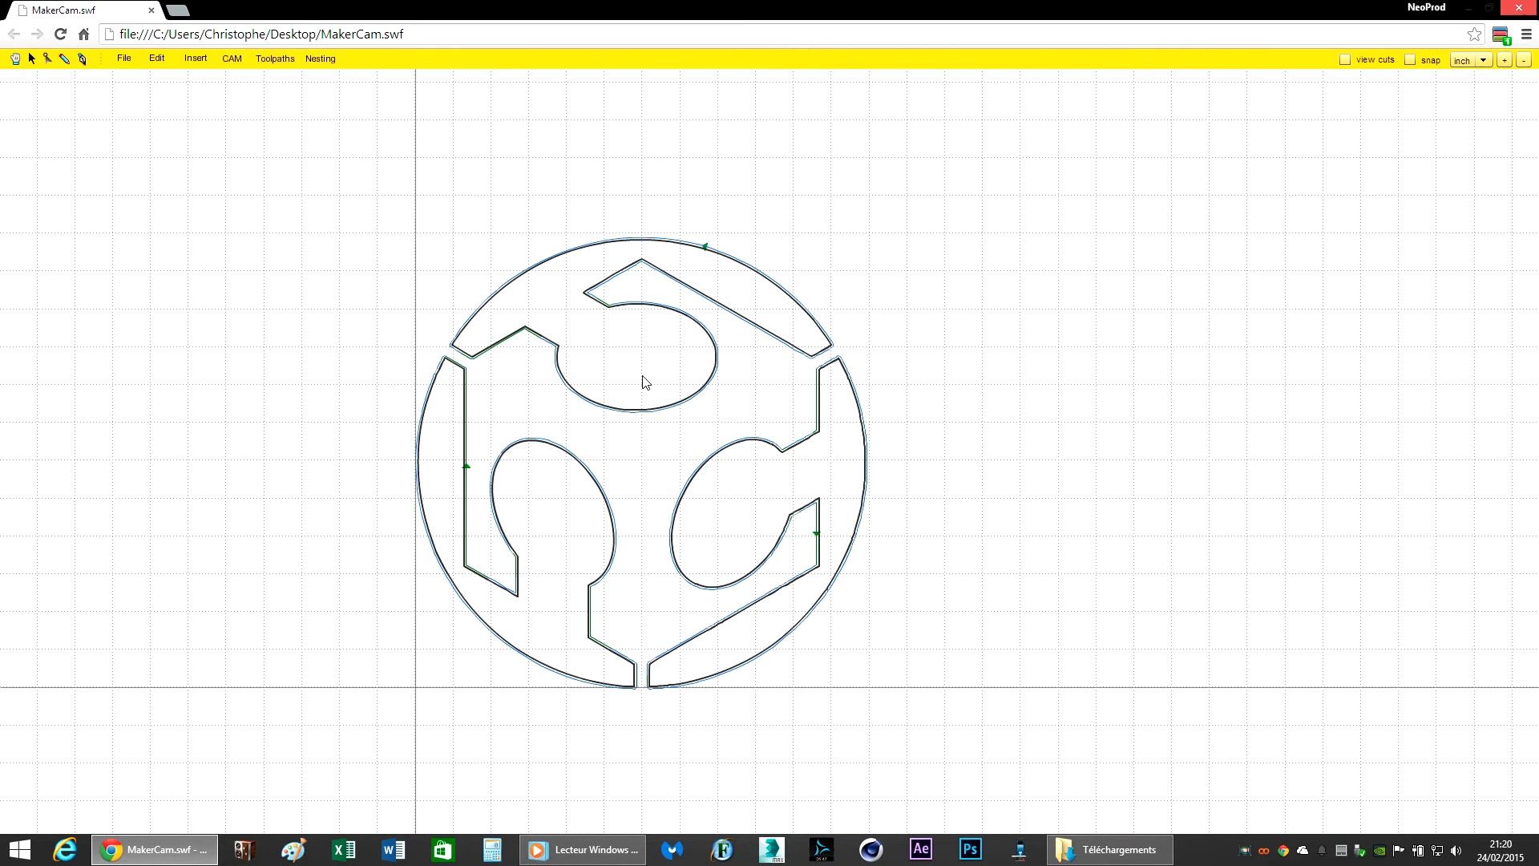
Step: Export the calculated logo toolpath as Standard G-Code, replacing the existing logofablab.nc on the desktop
{"action": "left_click", "coordinate": [231, 60]}
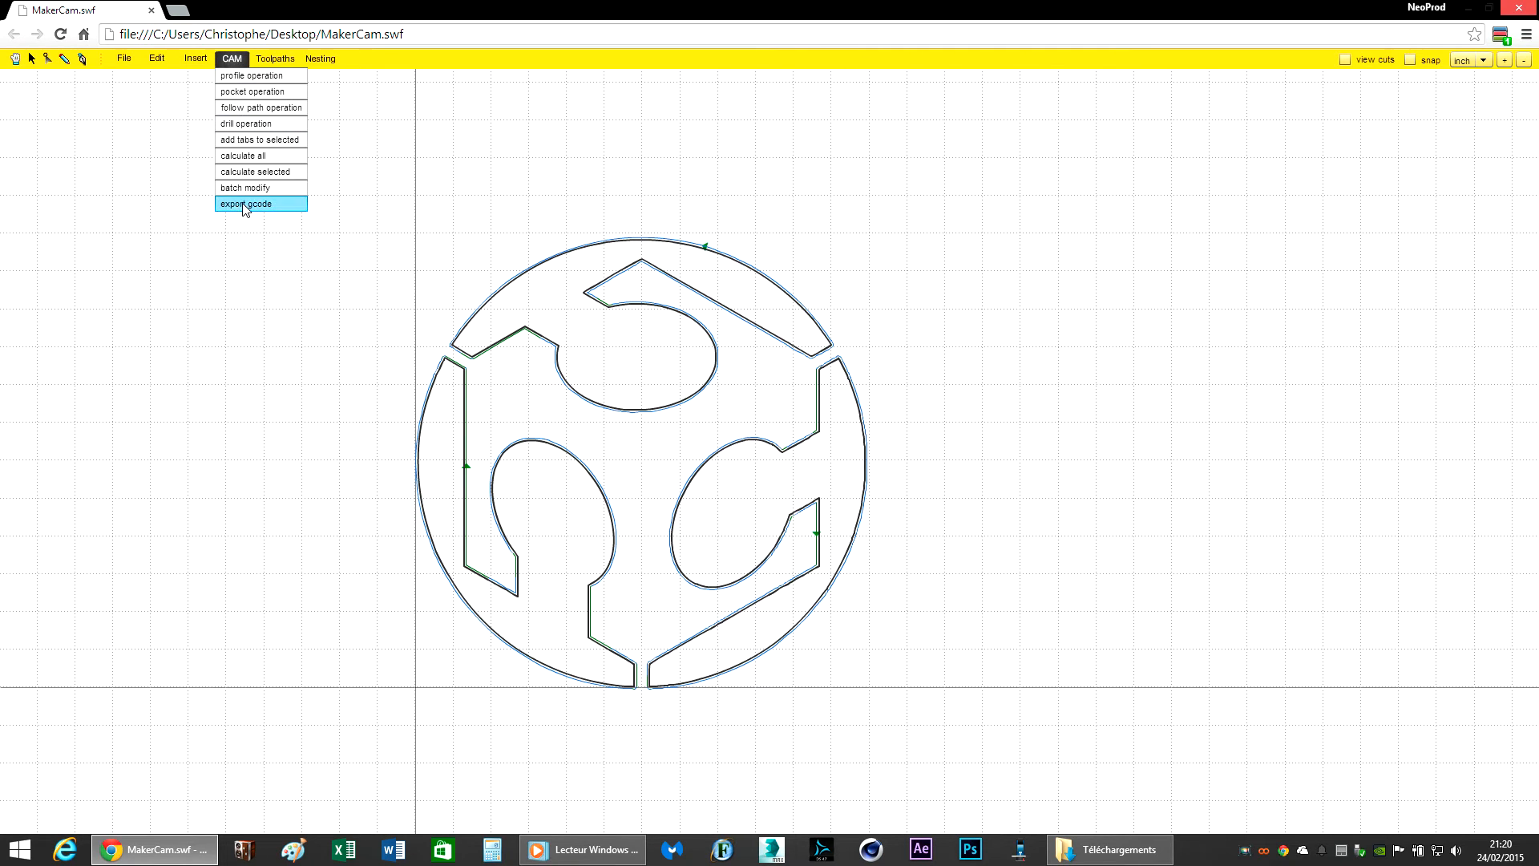
{"action": "left_click", "coordinate": [255, 203]}
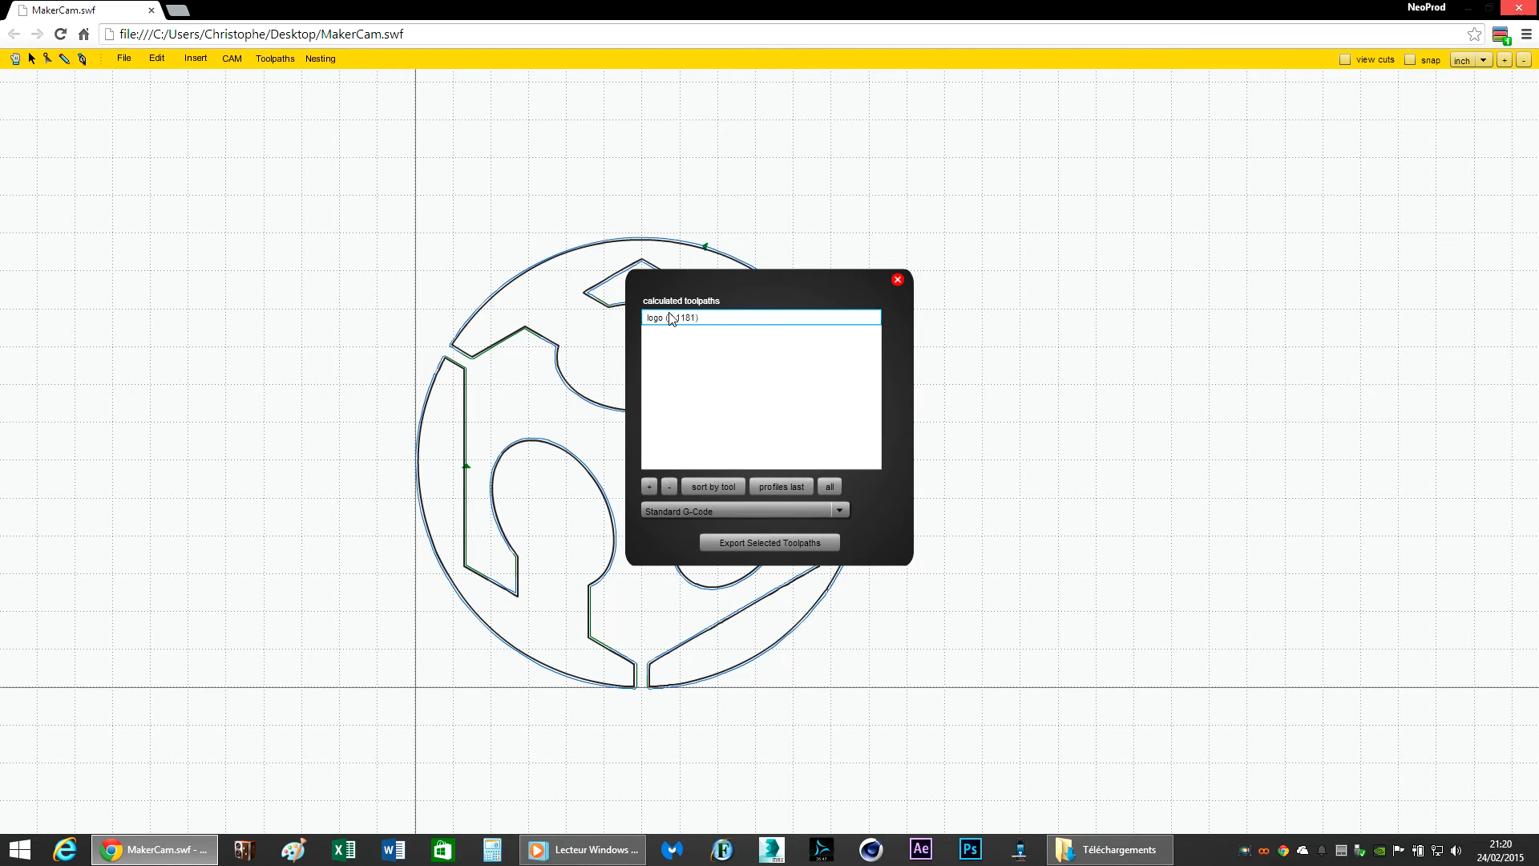
{"action": "left_click", "coordinate": [768, 542]}
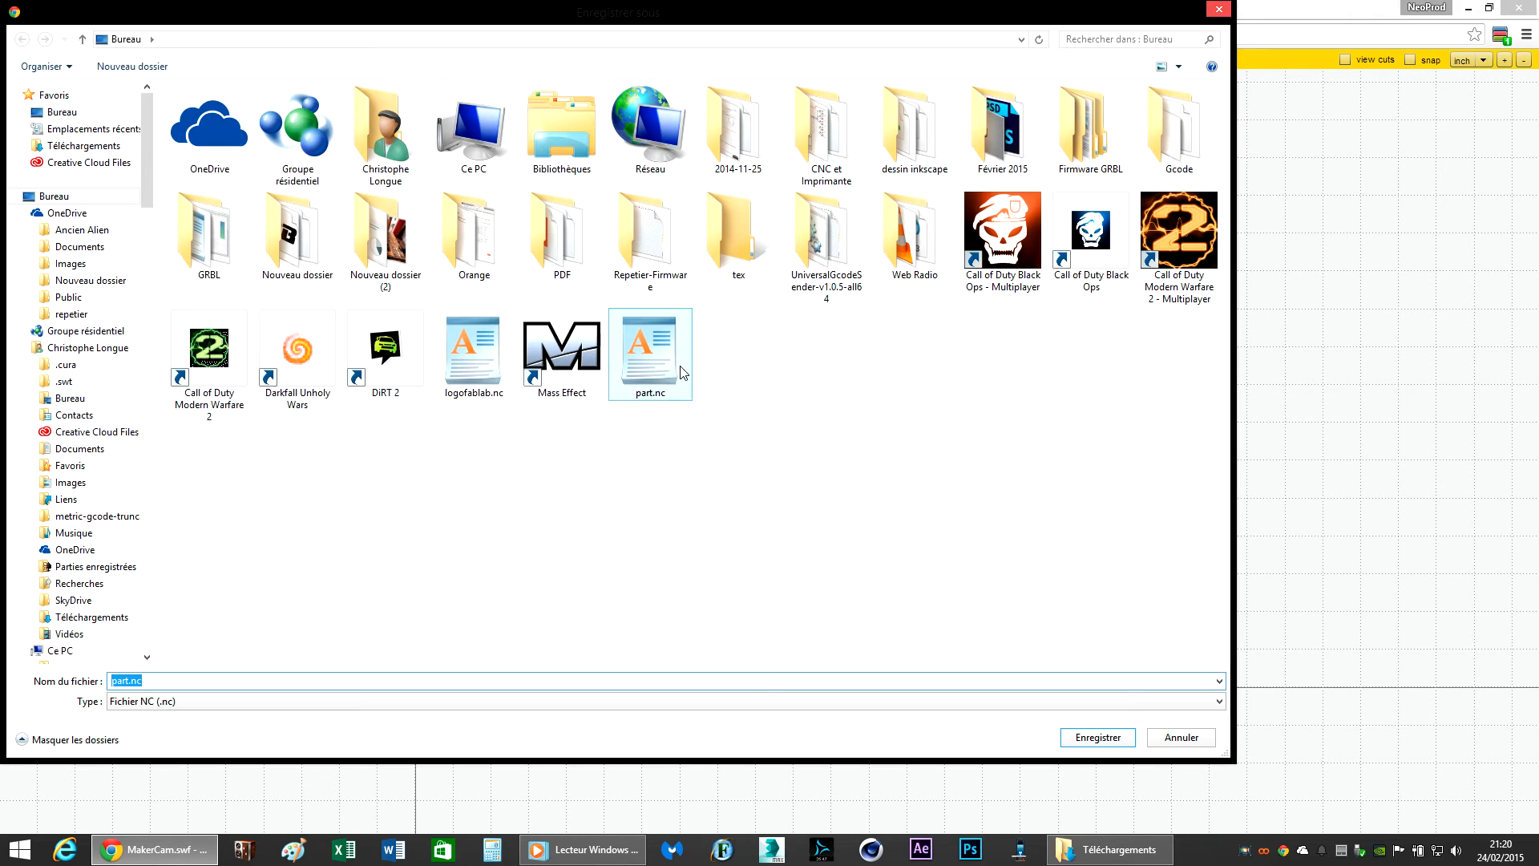
{"action": "double_click", "coordinate": [462, 370]}
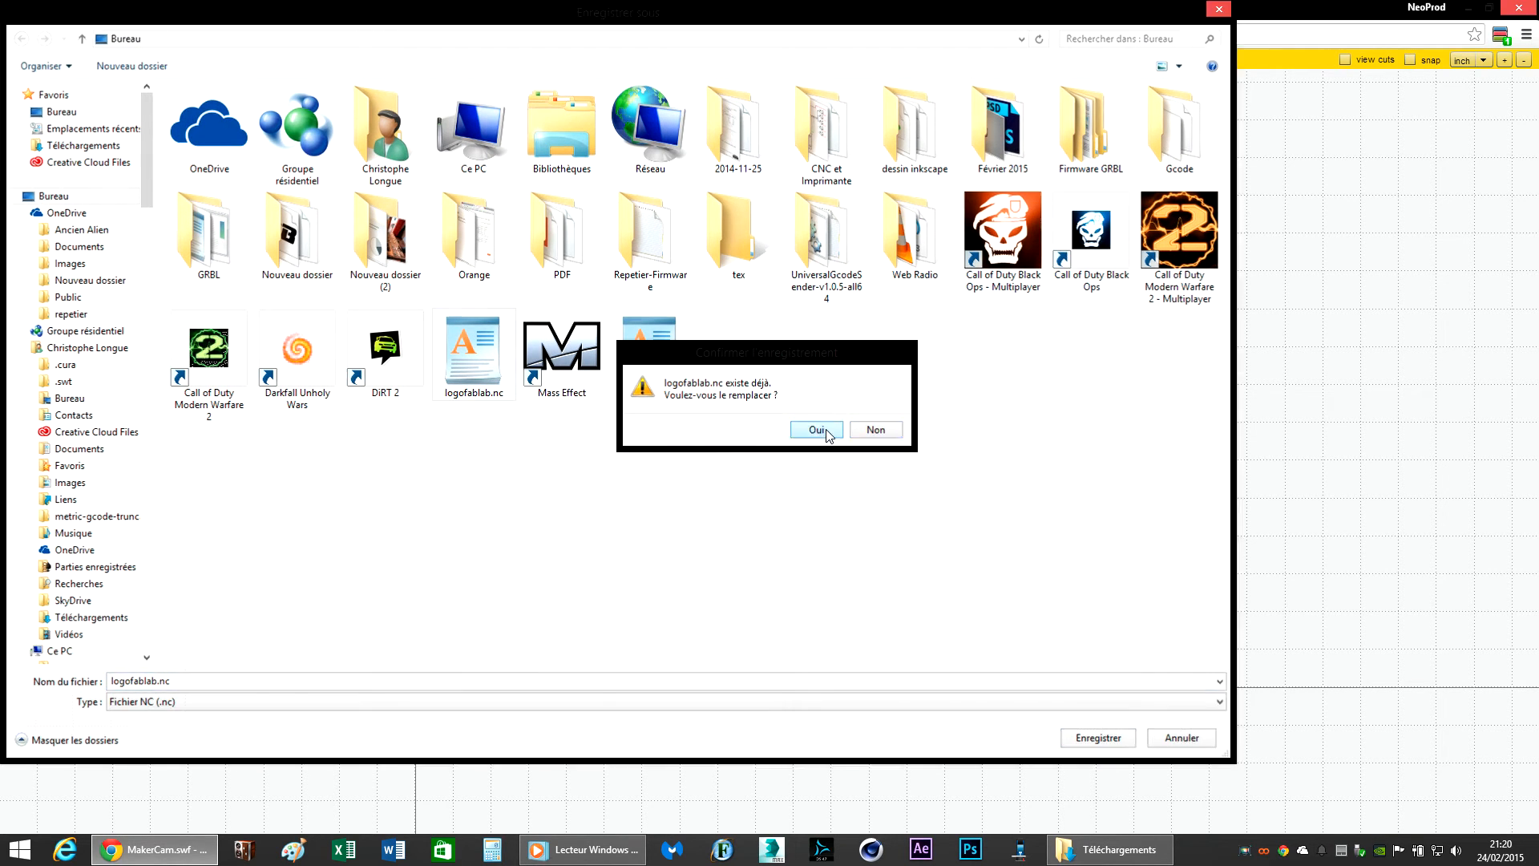
{"action": "left_click", "coordinate": [721, 525]}
Step: Open the exported logofablab.nc from the desktop in WordPad and check its opening G-code lines
{"action": "left_click", "coordinate": [1487, 8]}
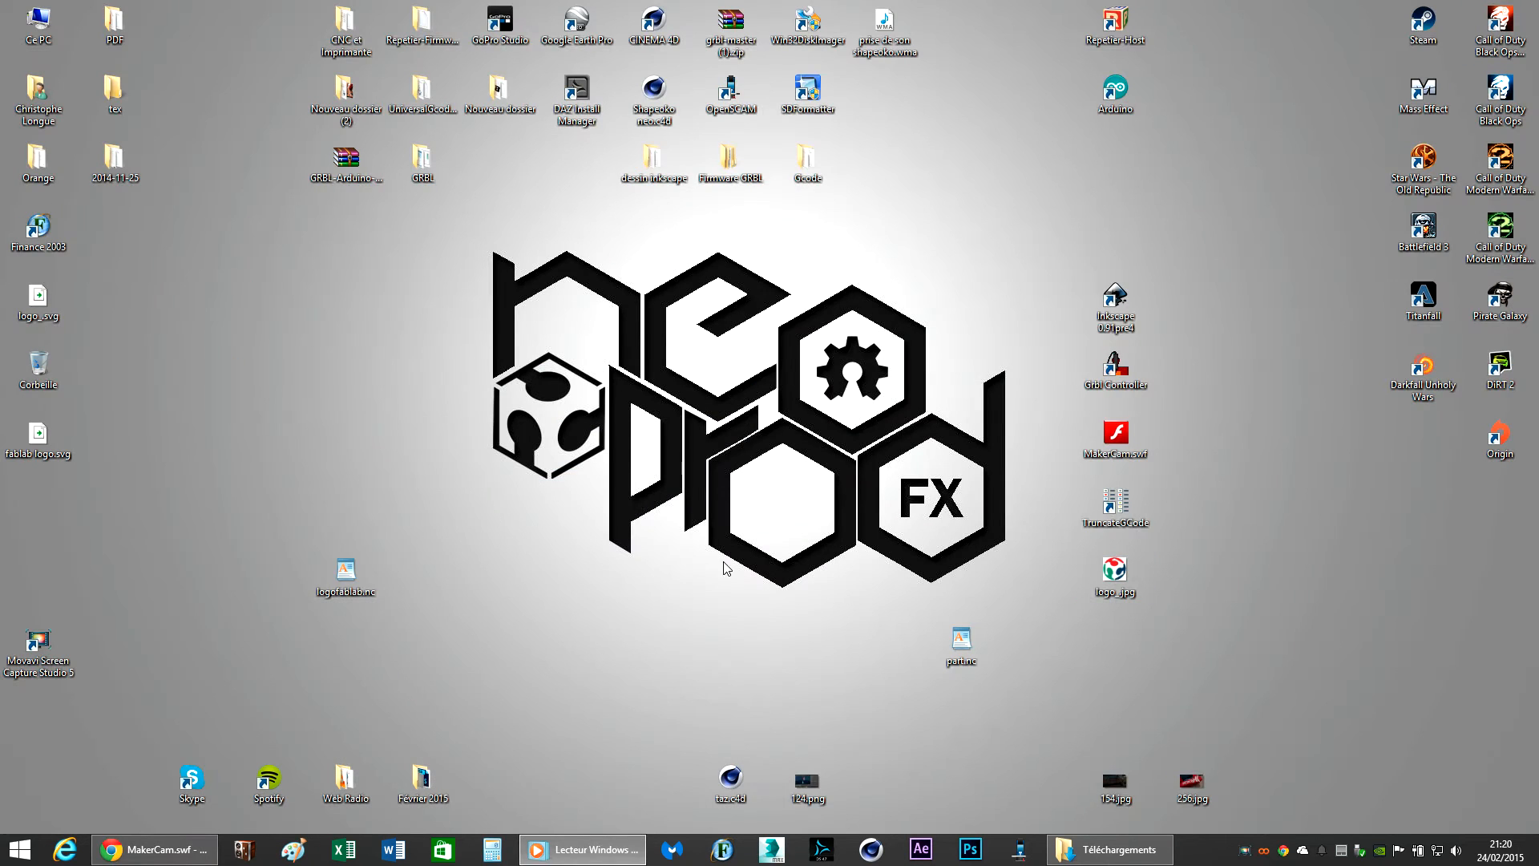
{"action": "double_click", "coordinate": [362, 591]}
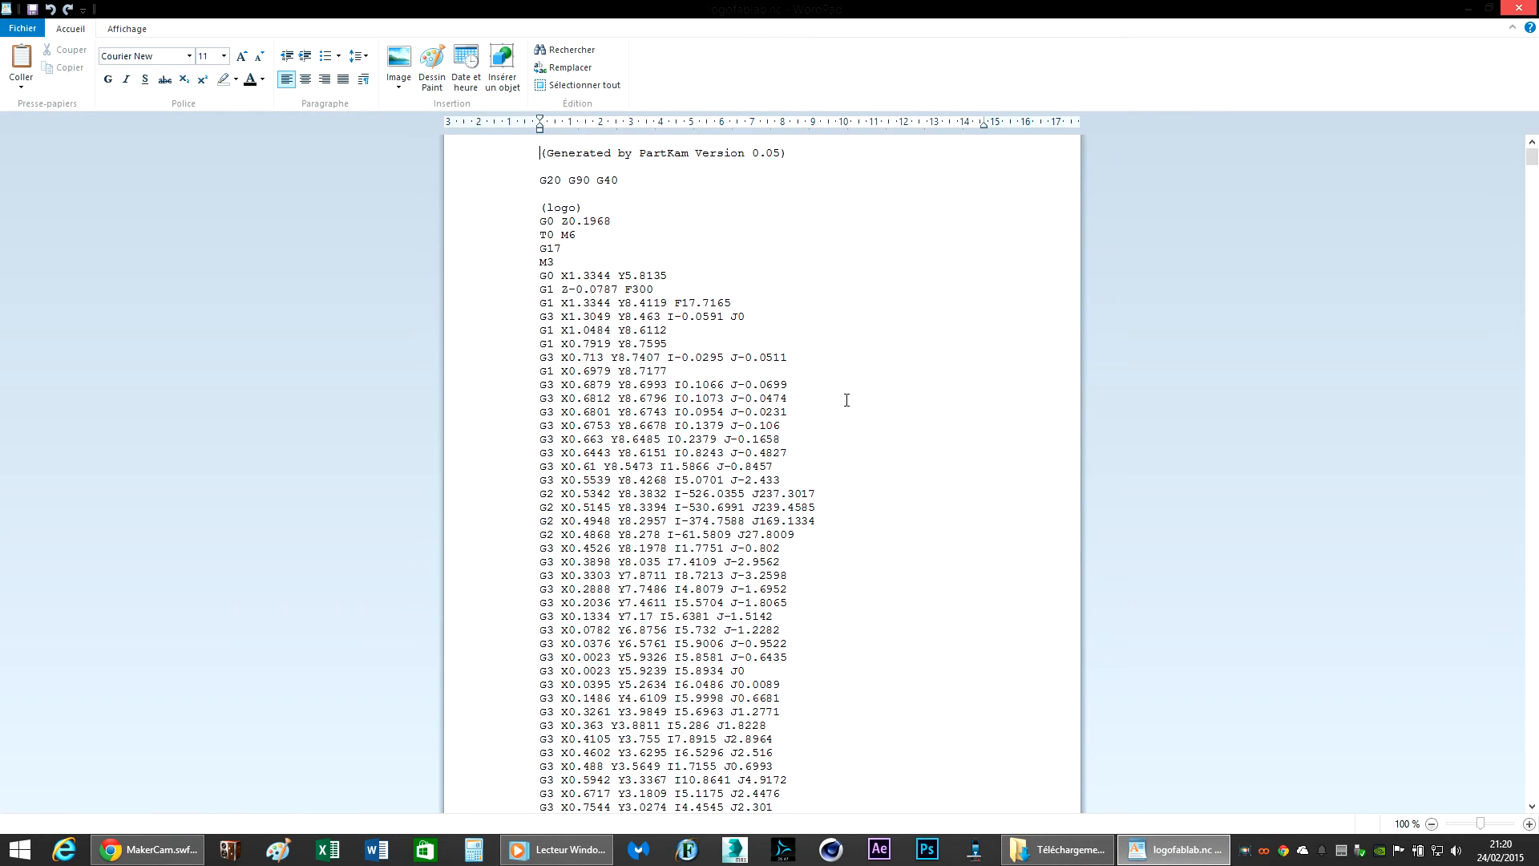
{"action": "left_click_drag", "start_coordinate": [638, 274], "coordinate": [674, 270]}
{"action": "left_click", "coordinate": [672, 289]}
{"action": "scroll", "coordinate": [722, 437], "scroll_direction": "down", "scroll_amount": 11}
{"action": "scroll", "coordinate": [690, 542], "scroll_direction": "up", "scroll_amount": 11}
Step: Delete the G40 code after G20 G90 and the T0 M6 tool-change command from the G-code header
{"action": "left_click_drag", "start_coordinate": [597, 179], "coordinate": [619, 179]}
{"action": "key", "text": "Delete"}
{"action": "left_click_drag", "start_coordinate": [542, 234], "coordinate": [574, 235]}
{"action": "left_click", "coordinate": [556, 238]}
{"action": "left_click_drag", "start_coordinate": [542, 235], "coordinate": [557, 234]}
{"action": "left_click", "coordinate": [566, 238]}
{"action": "left_click_drag", "start_coordinate": [541, 234], "coordinate": [576, 235]}
{"action": "key", "text": "Delete"}
Step: Check the remaining G-code lines, then save the edited logofablab.nc and close it
{"action": "scroll", "coordinate": [594, 377], "scroll_direction": "down", "scroll_amount": 20}
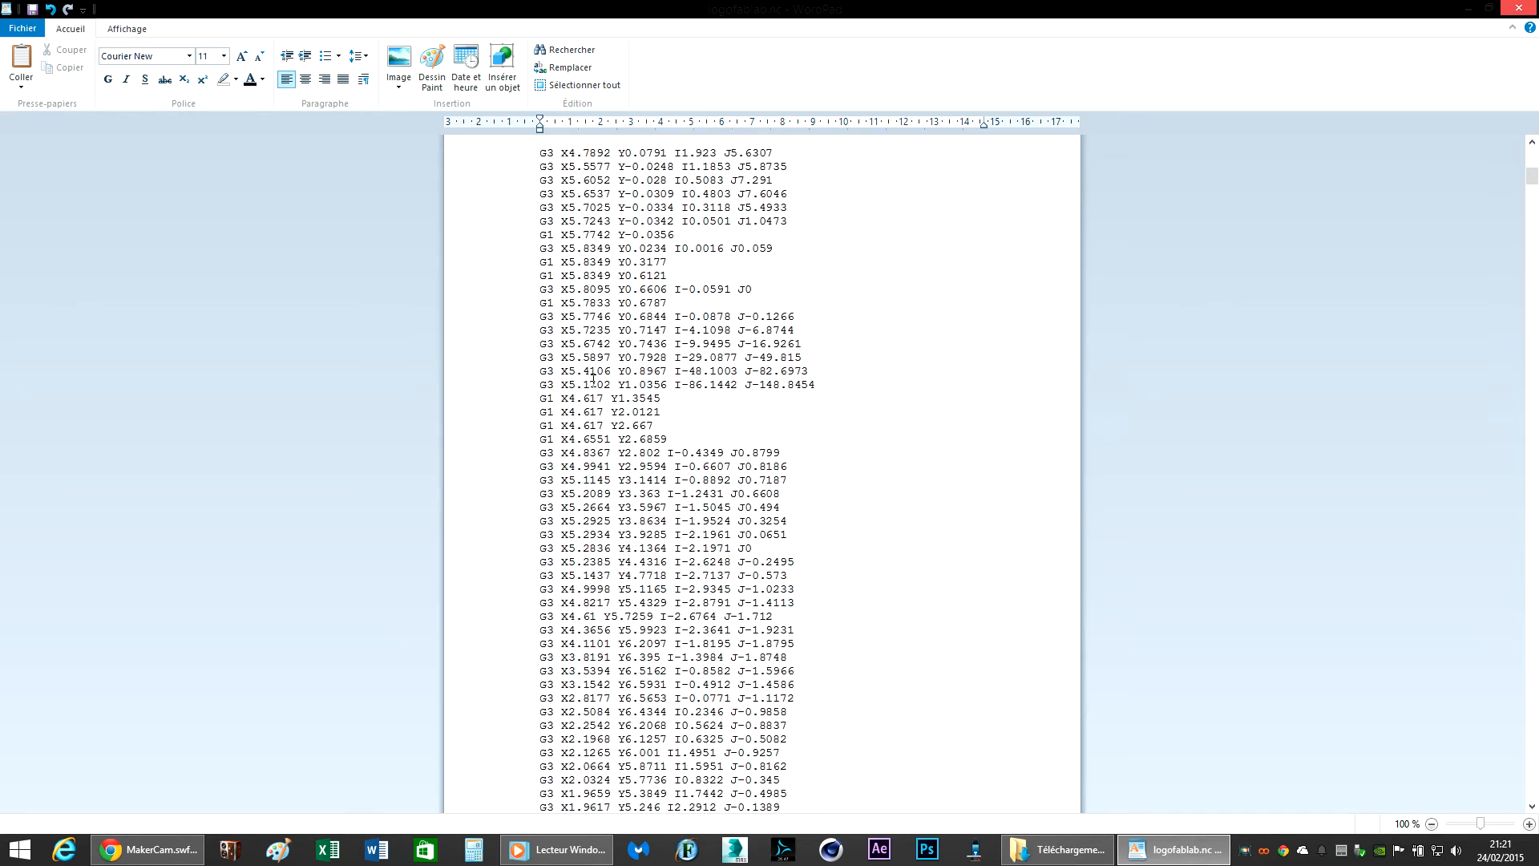
{"action": "scroll", "coordinate": [594, 377], "scroll_direction": "down", "scroll_amount": 20}
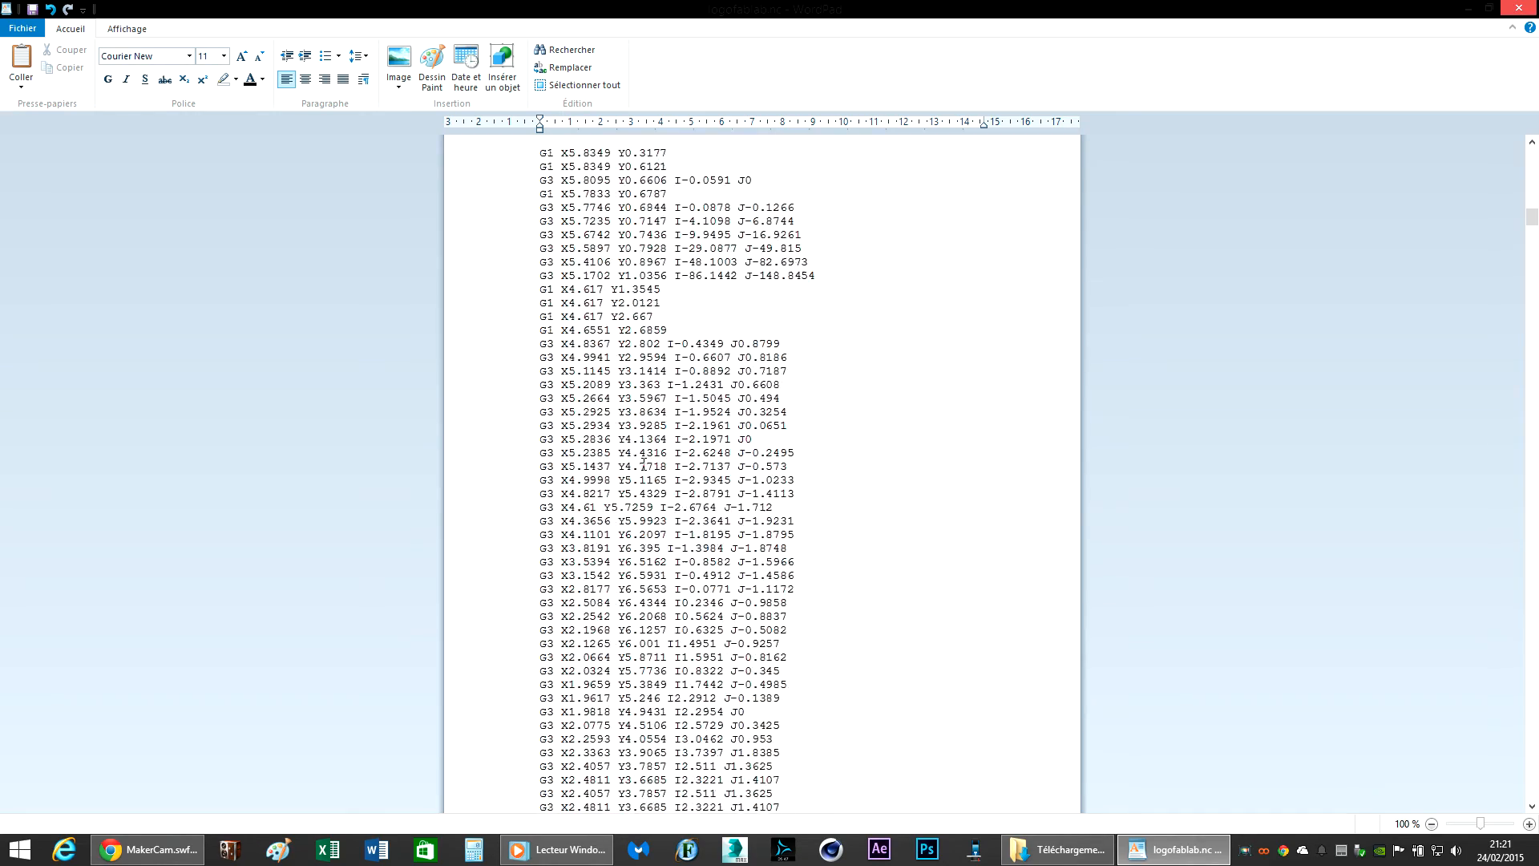
{"action": "scroll", "coordinate": [577, 712], "scroll_direction": "down", "scroll_amount": 5}
{"action": "left_click_drag", "start_coordinate": [1531, 237], "coordinate": [1532, 153]}
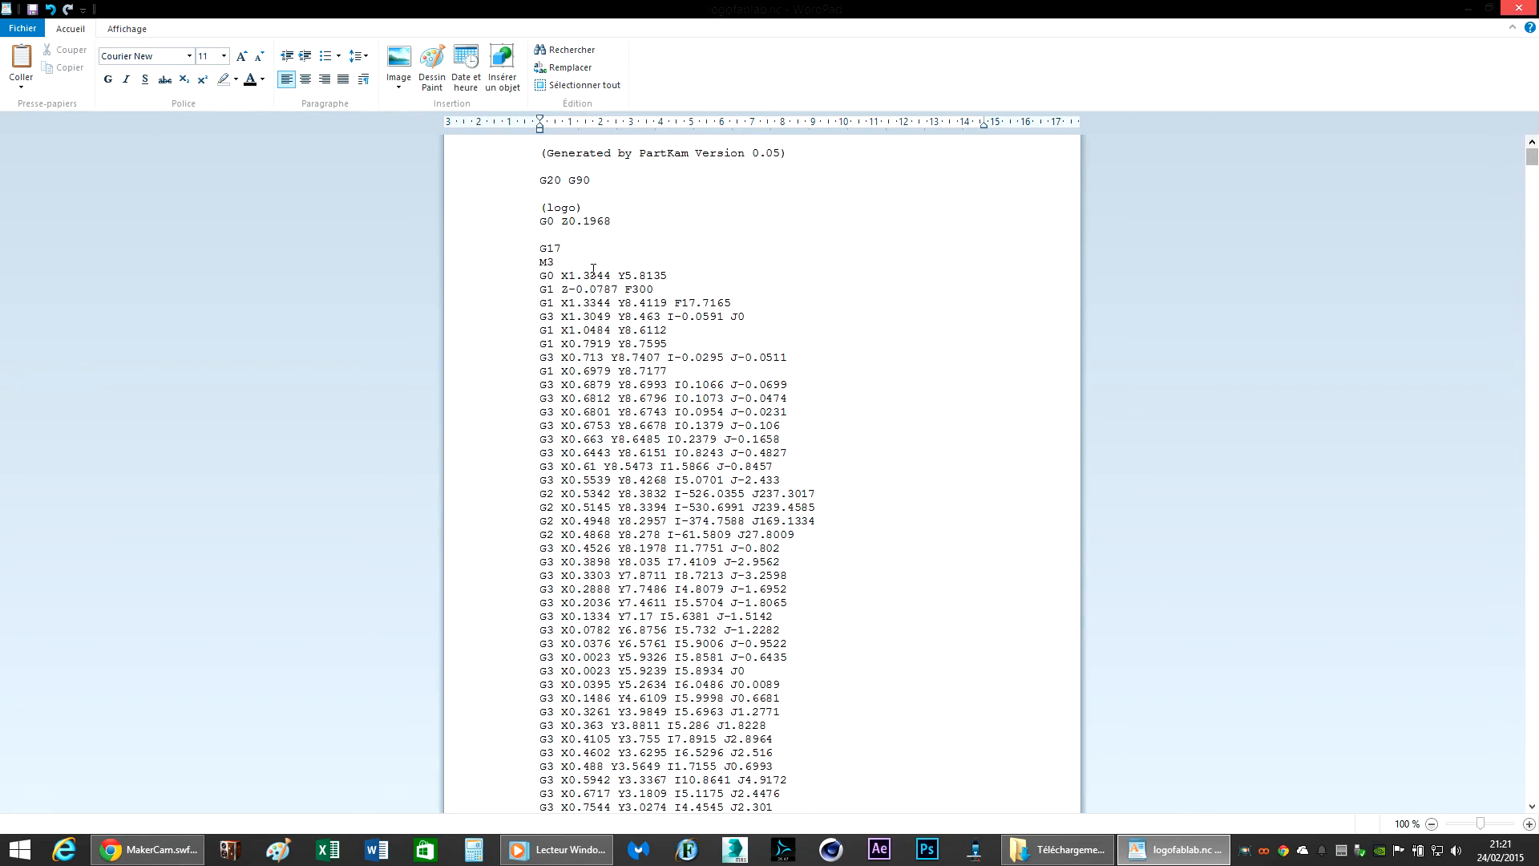
{"action": "left_click", "coordinate": [590, 229]}
{"action": "left_click", "coordinate": [33, 11]}
{"action": "left_click", "coordinate": [1519, 7]}
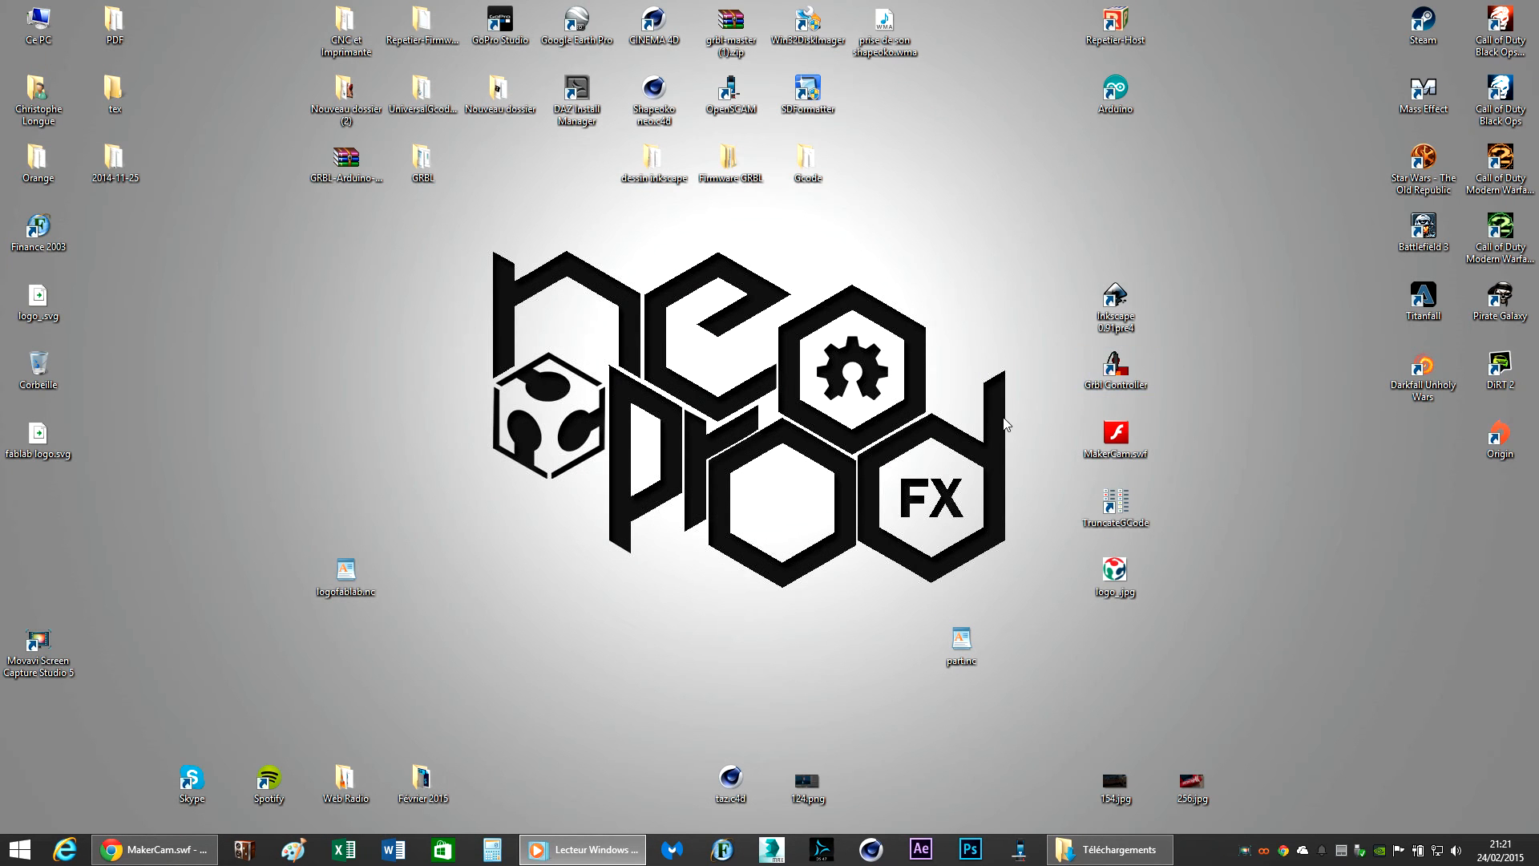
Step: Start Grbl Controller and load logofablab.nc from the desktop to preview its toolpath
{"action": "double_click", "coordinate": [1114, 371]}
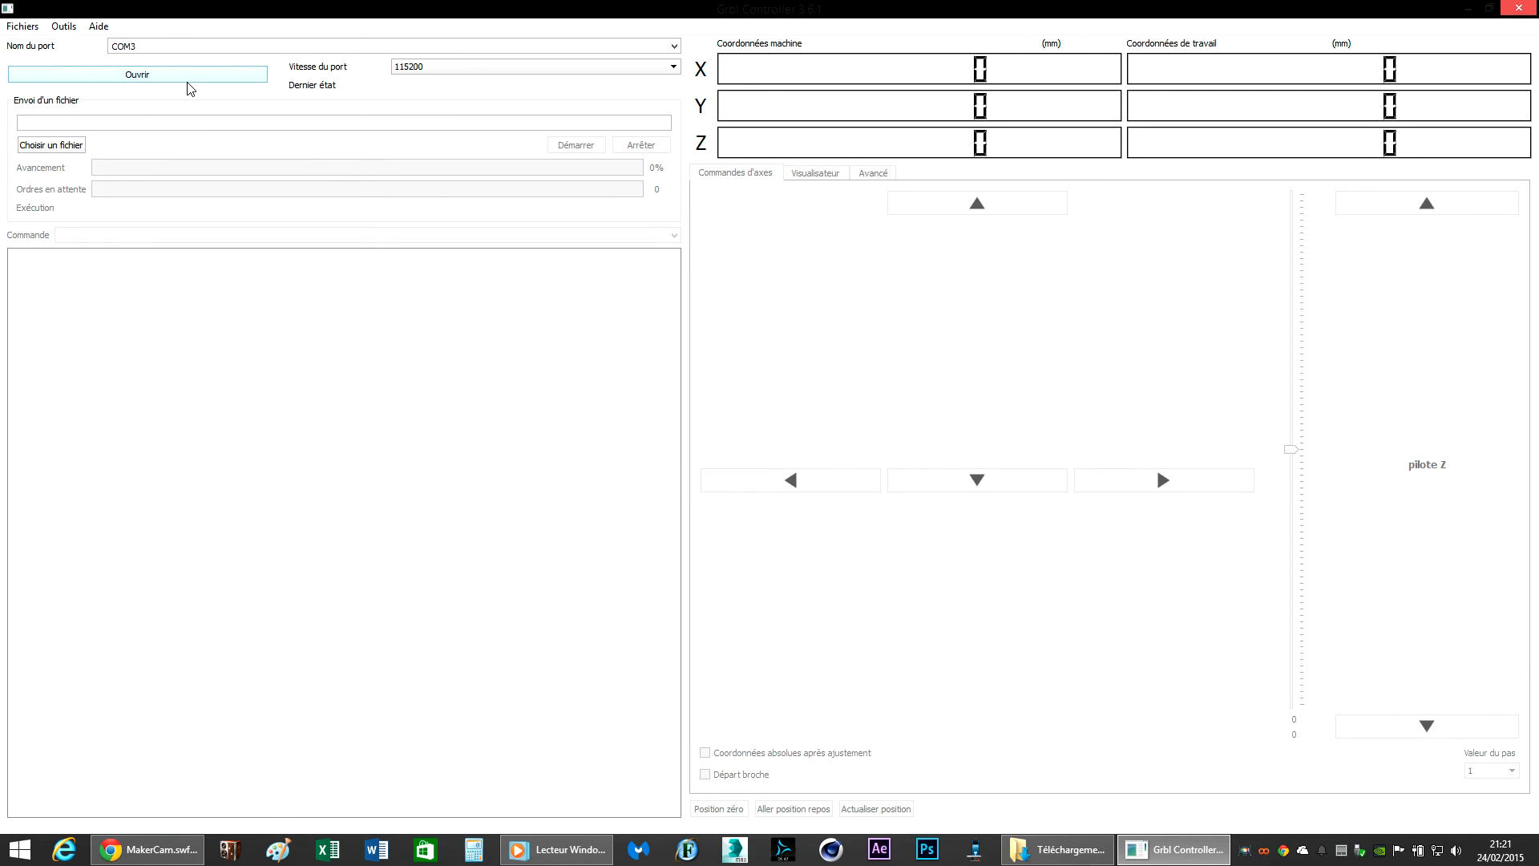
{"action": "left_click", "coordinate": [74, 146]}
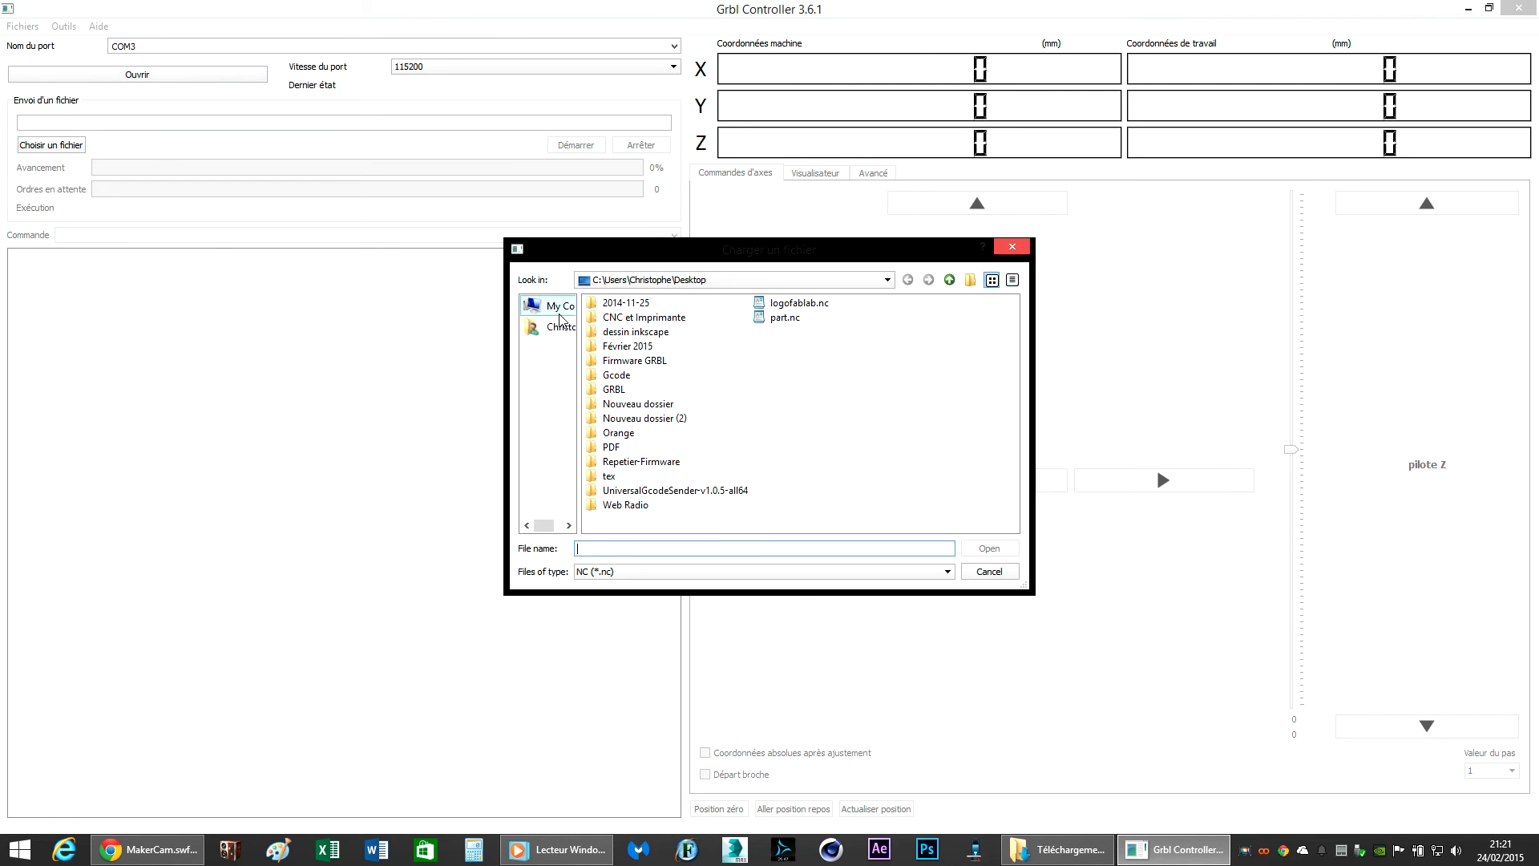
{"action": "double_click", "coordinate": [774, 306]}
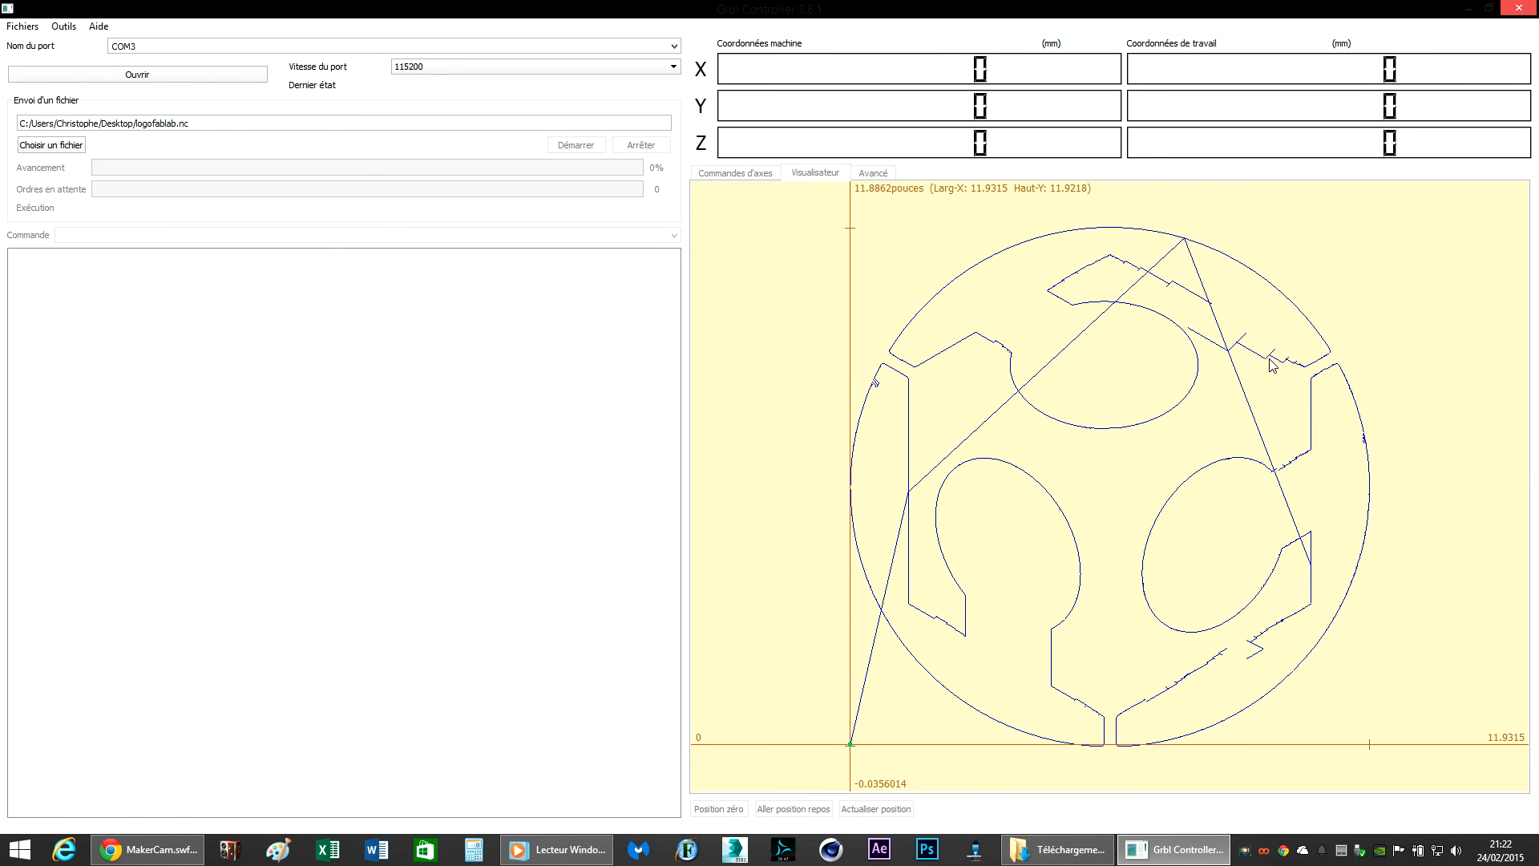
Step: Compare the logo profile in MakerCAM with the toolpath preview in Grbl Controller, then minimize both windows
{"action": "left_click", "coordinate": [148, 850]}
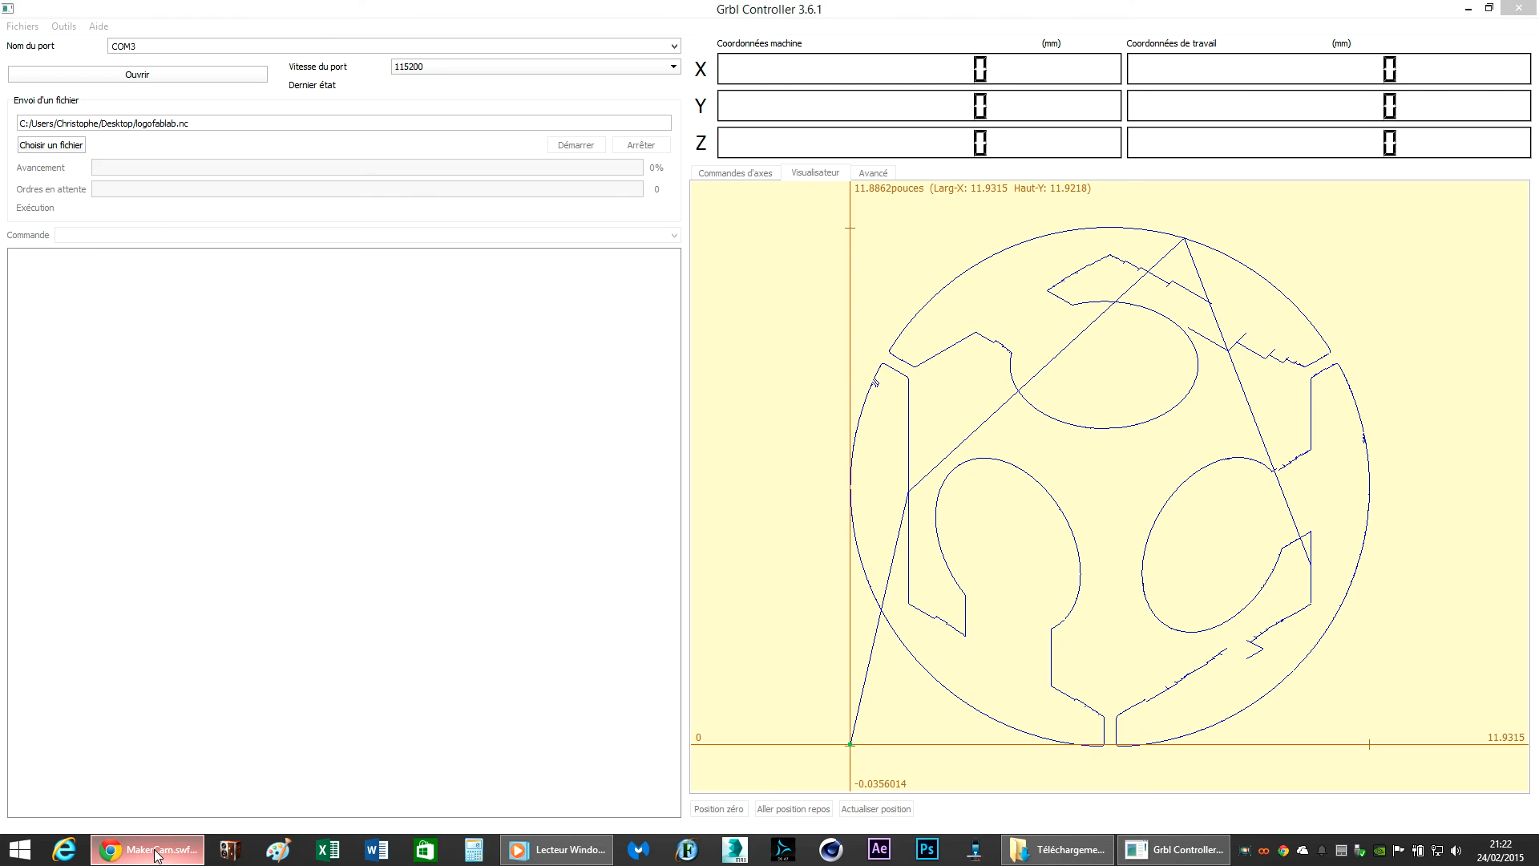
{"action": "left_click", "coordinate": [898, 280]}
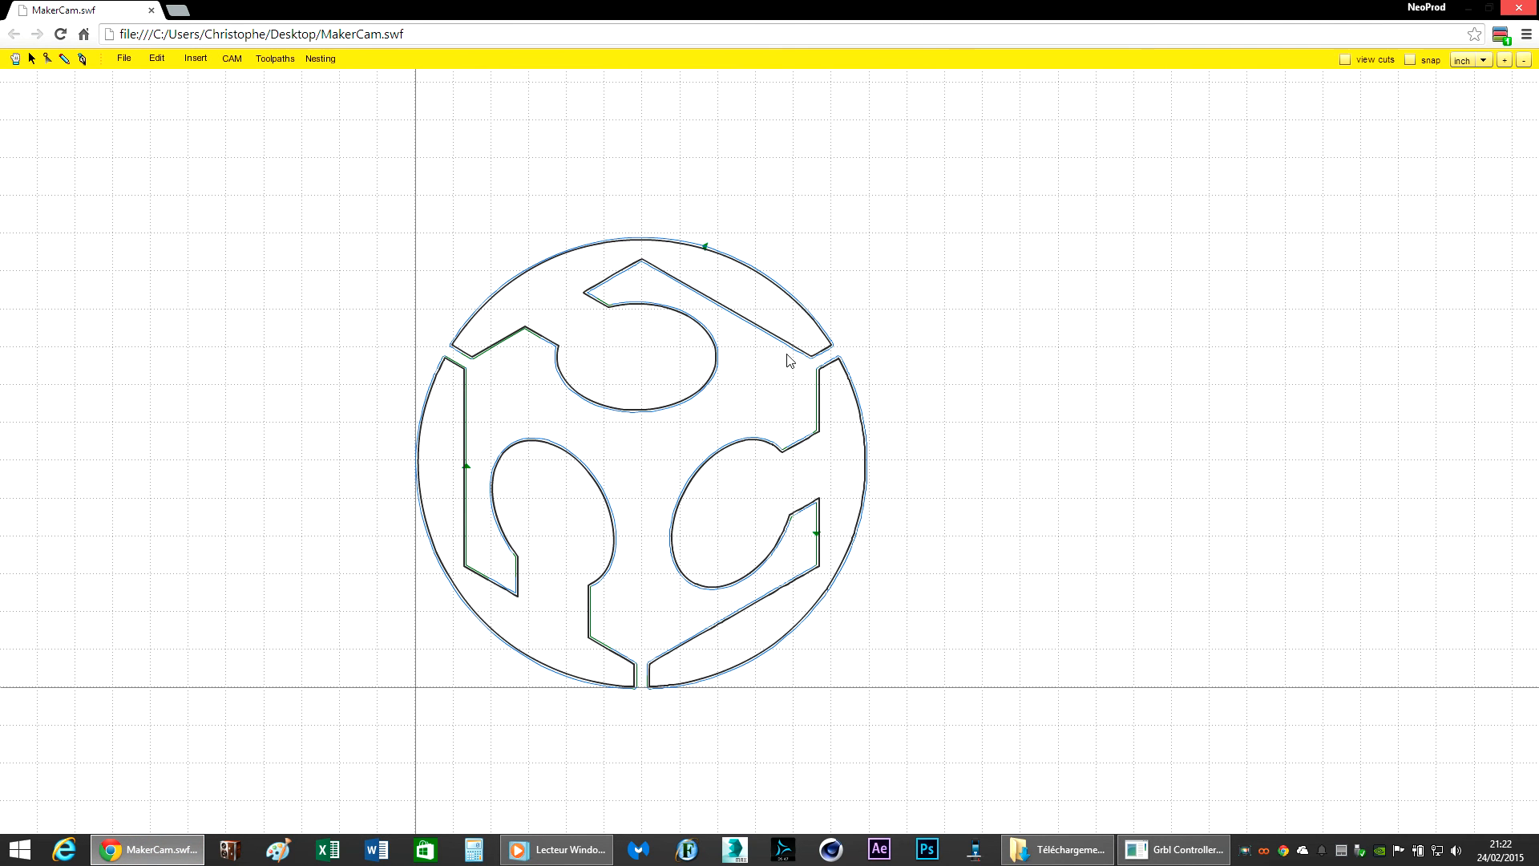
{"action": "scroll", "coordinate": [790, 358], "scroll_direction": "up", "scroll_amount": 2}
{"action": "scroll", "coordinate": [702, 293], "scroll_direction": "down", "scroll_amount": 2}
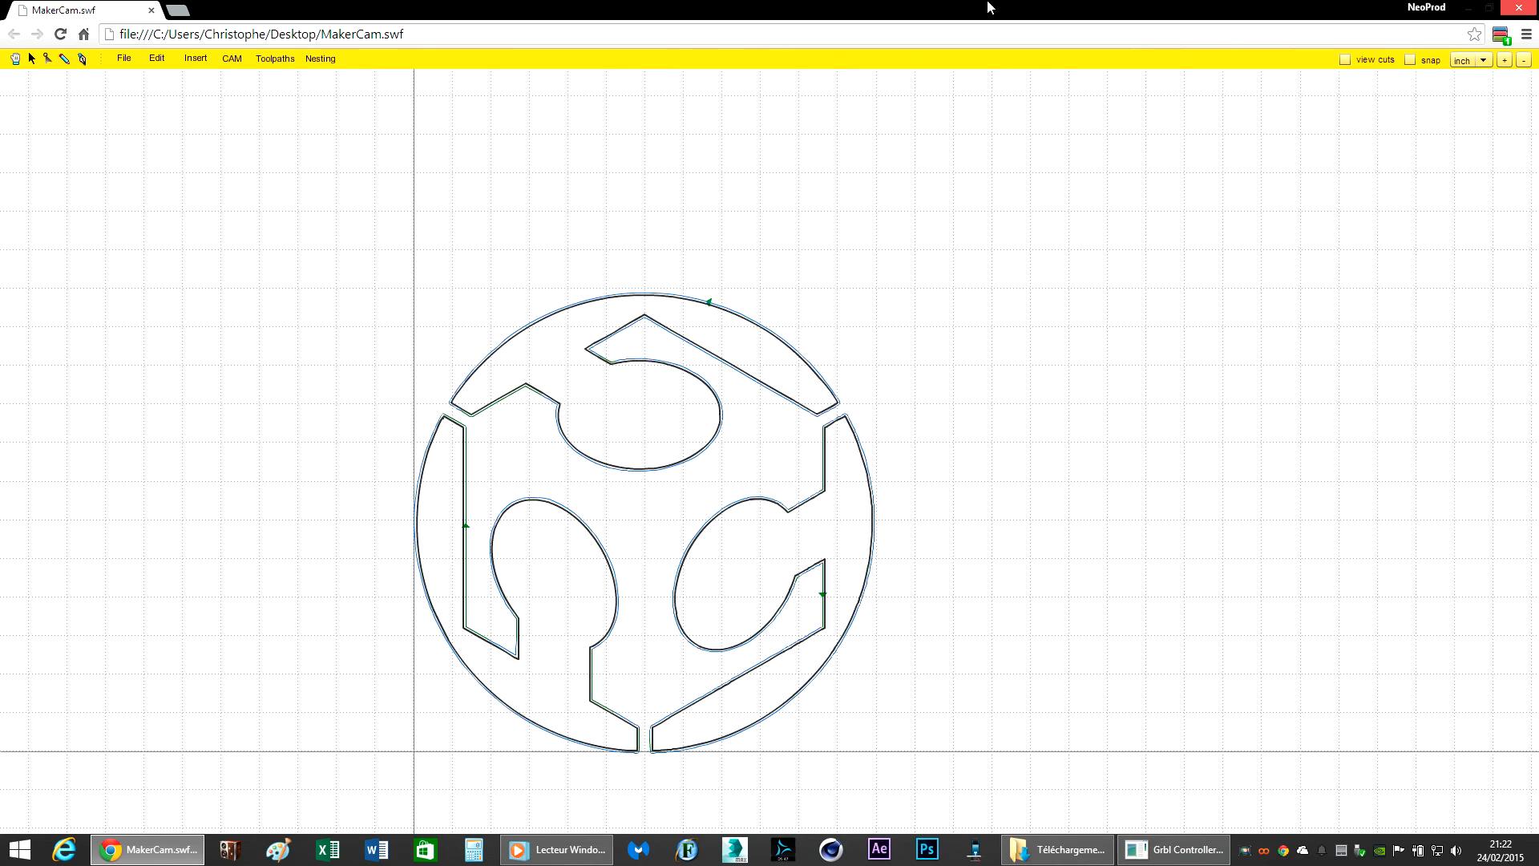
{"action": "left_click_drag", "start_coordinate": [989, 6], "coordinate": [0, 15]}
{"action": "left_click", "coordinate": [1264, 469]}
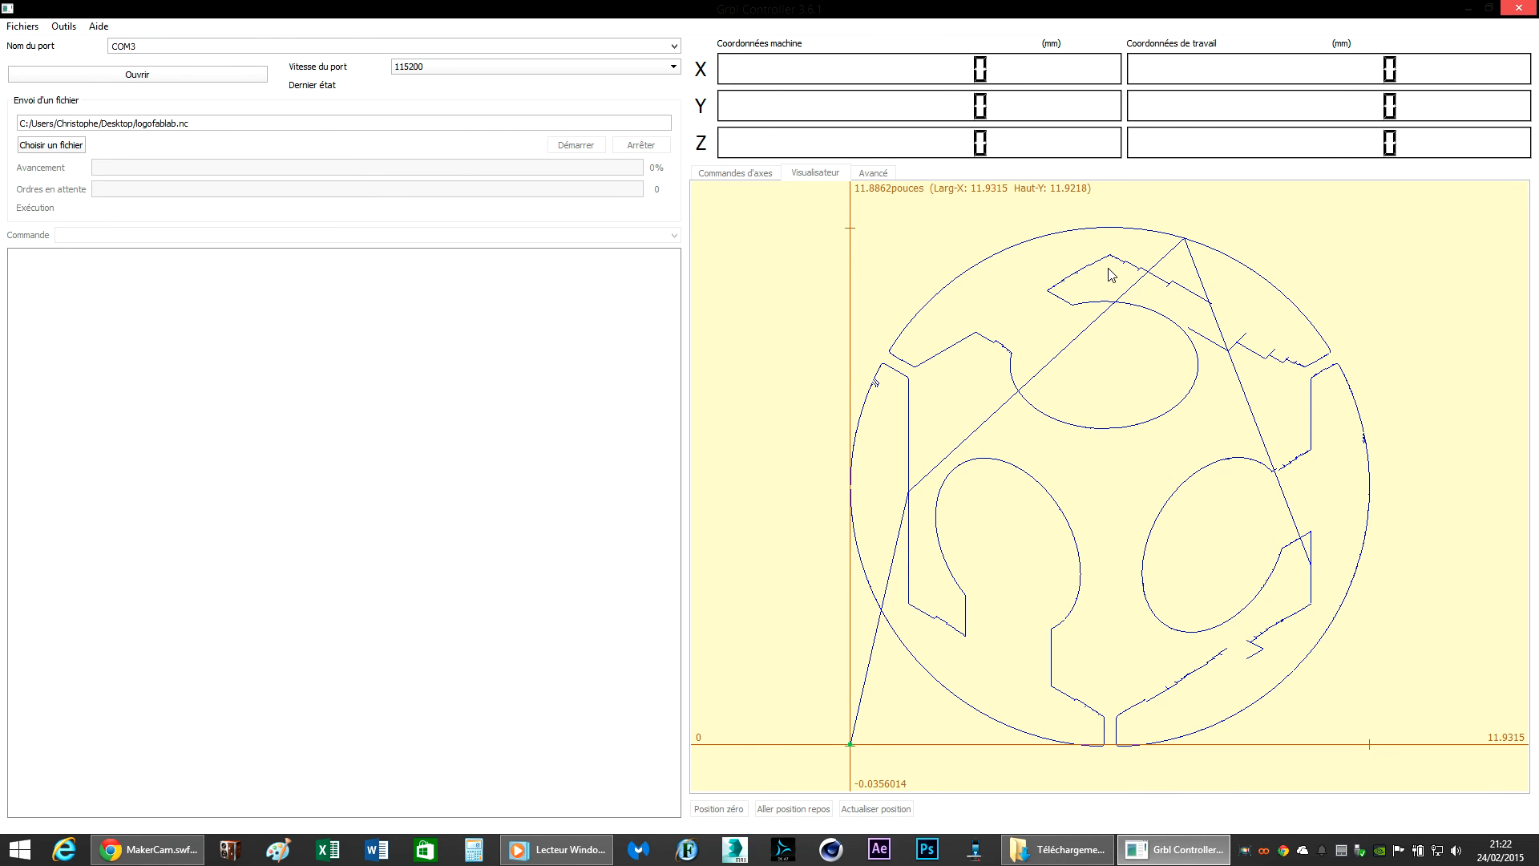
{"action": "left_click", "coordinate": [1468, 8]}
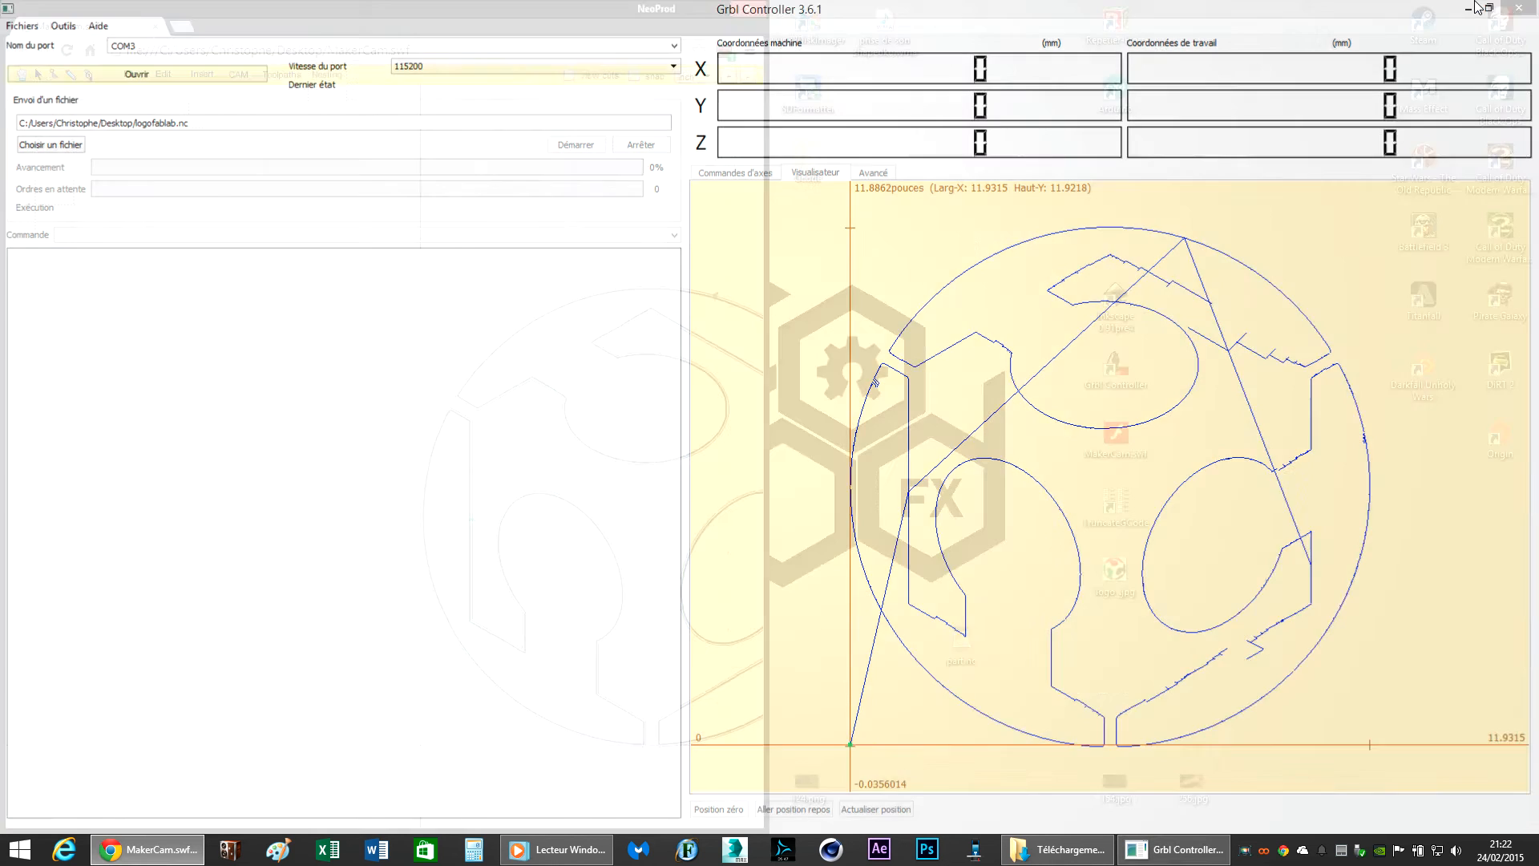
{"action": "left_click", "coordinate": [706, 8]}
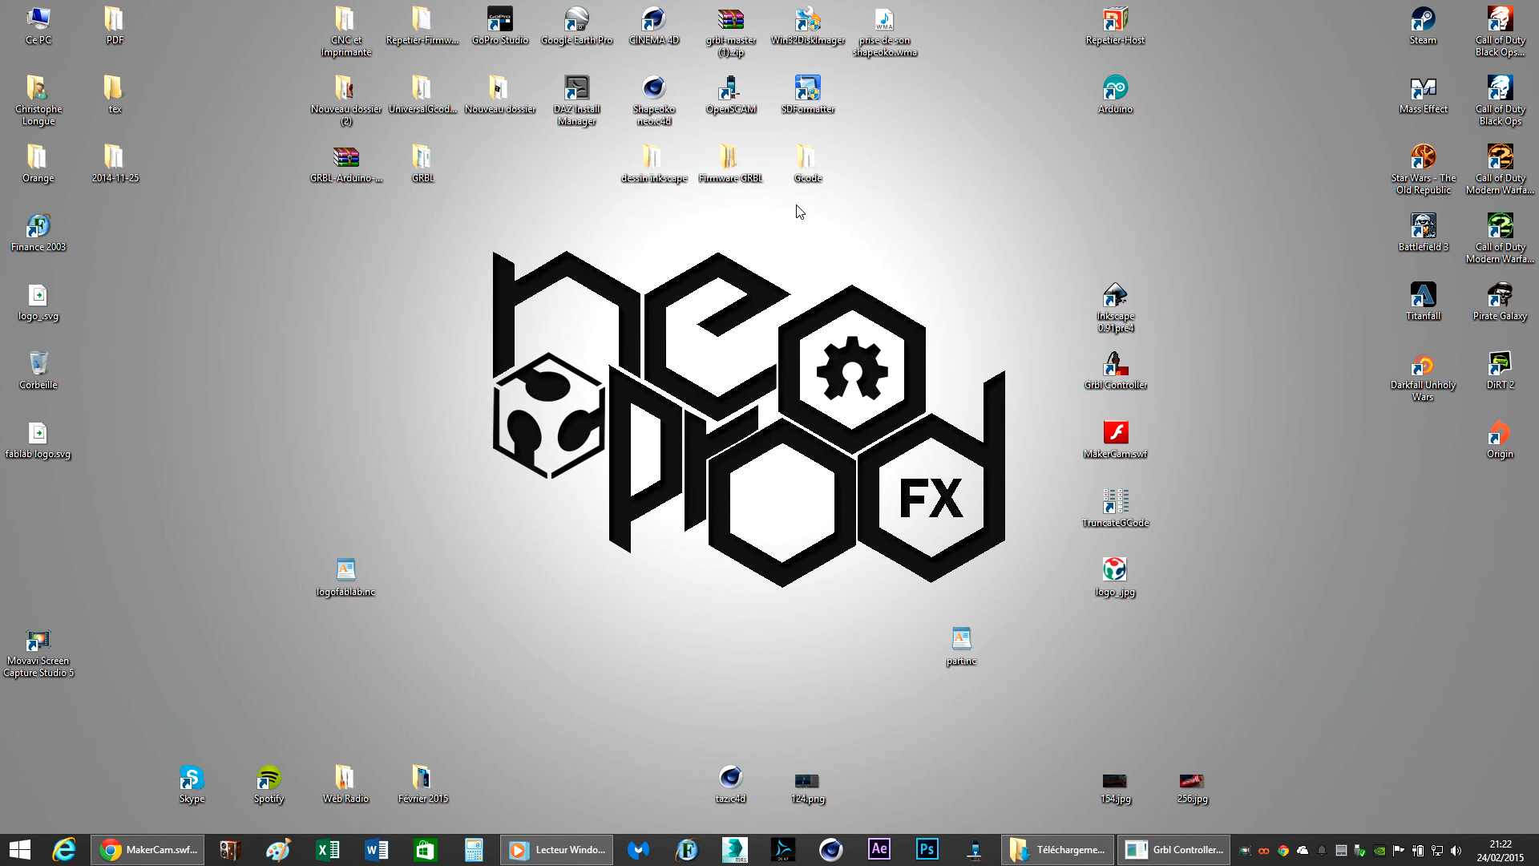
Step: Open logofablab.nc in OpenSCAM and orbit the simulated workpiece to inspect the logo cut
{"action": "double_click", "coordinate": [728, 100]}
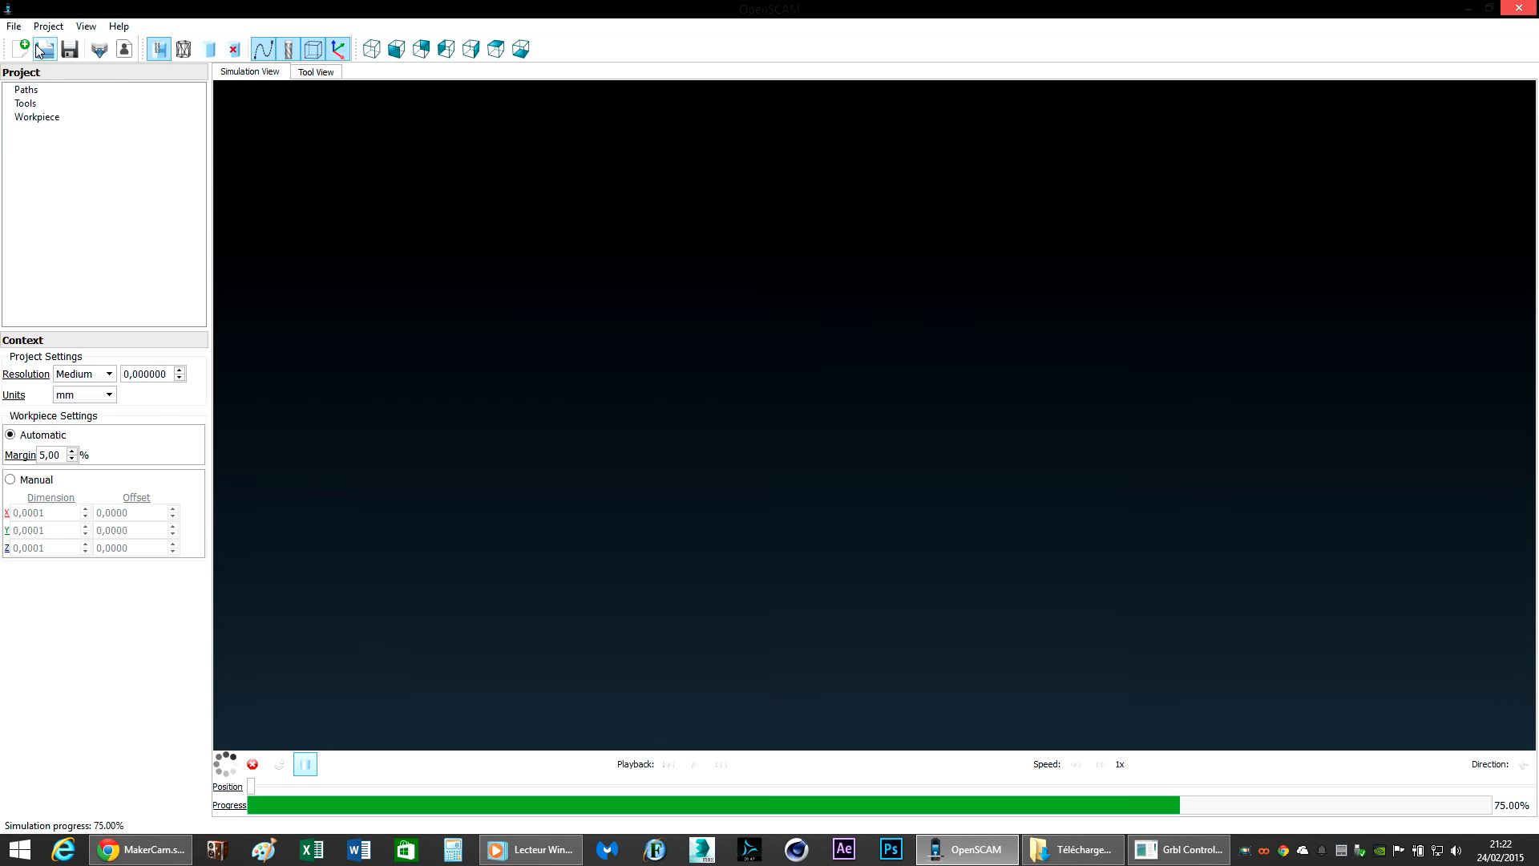
{"action": "left_click", "coordinate": [13, 26]}
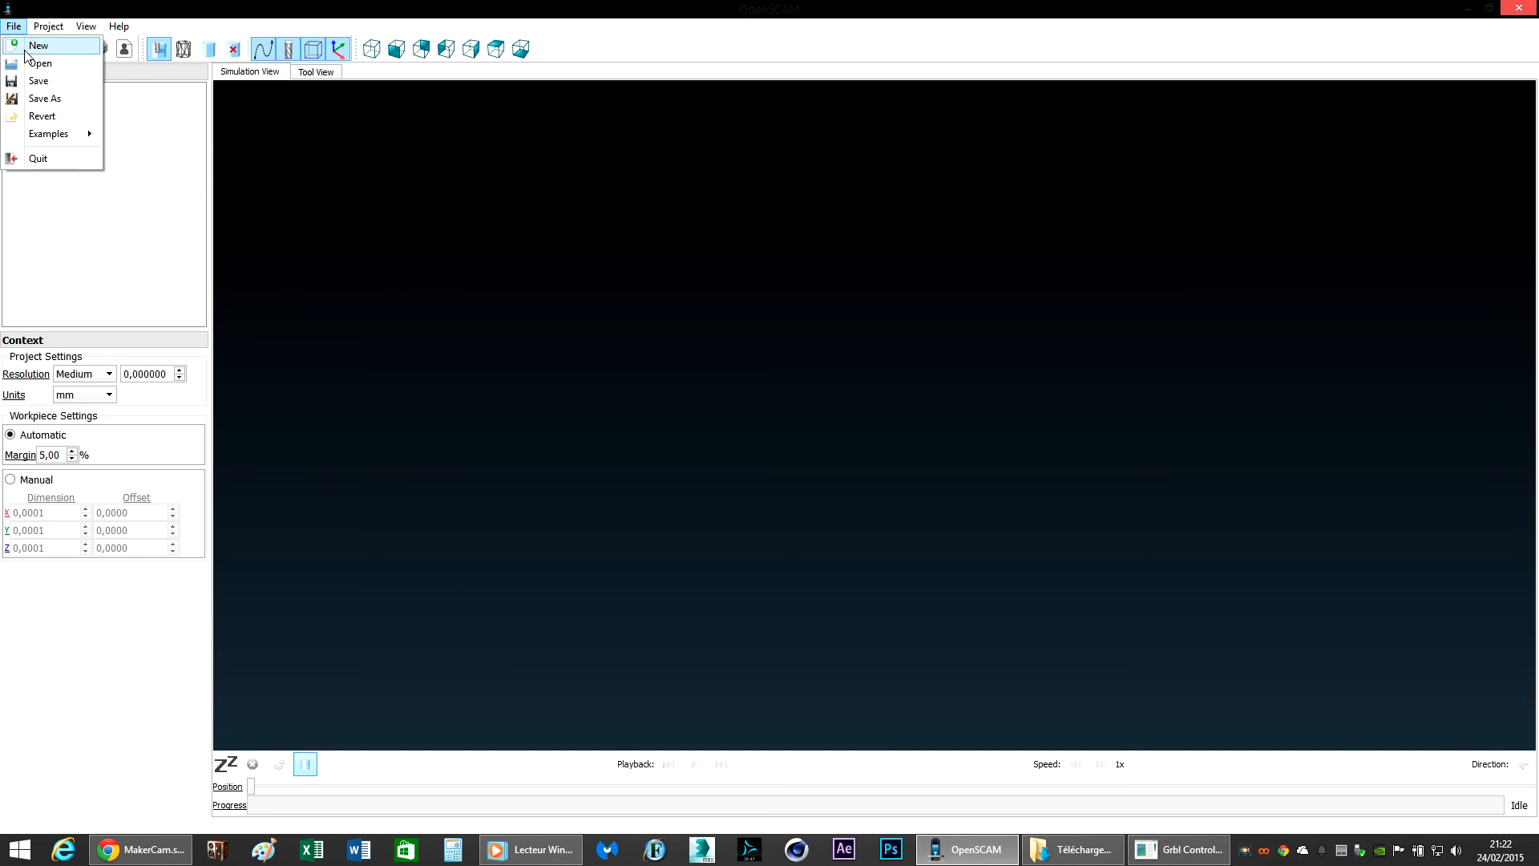
{"action": "left_click", "coordinate": [32, 61]}
{"action": "left_click", "coordinate": [787, 302]}
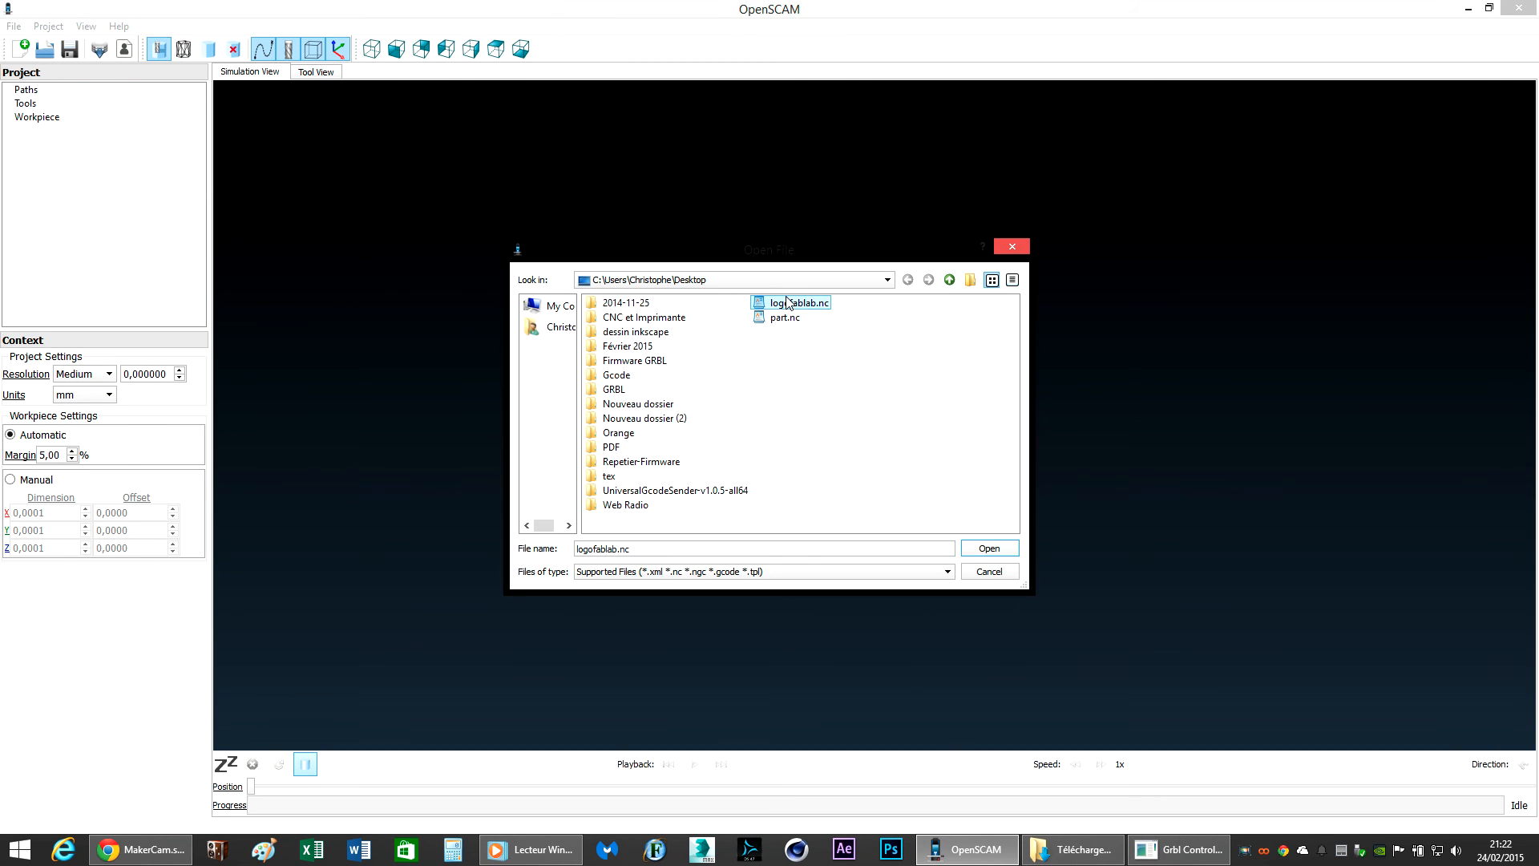
{"action": "double_click", "coordinate": [787, 302]}
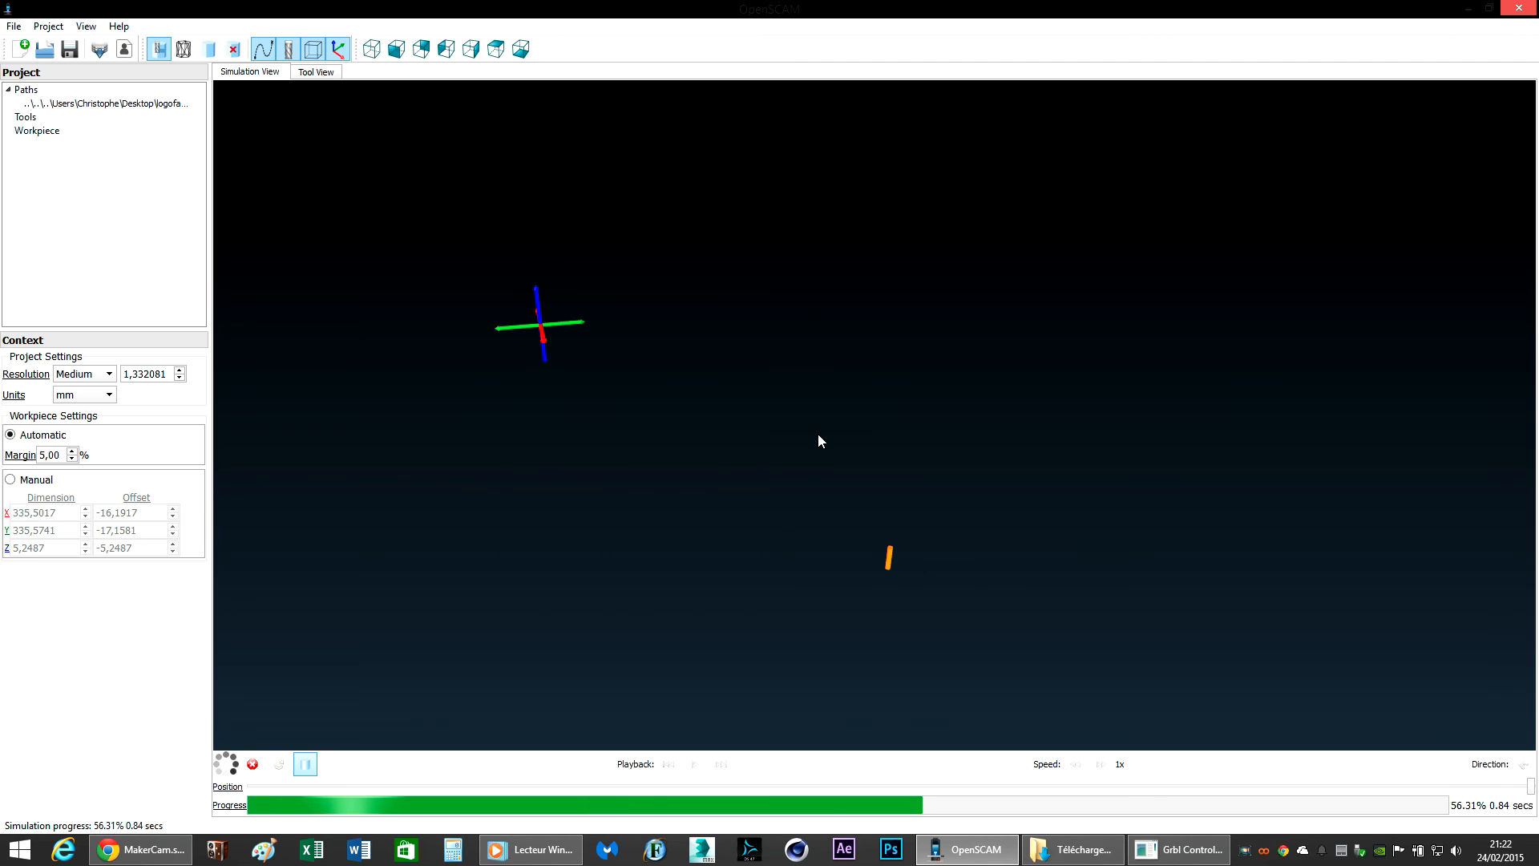
{"action": "left_click_drag", "start_coordinate": [925, 409], "coordinate": [962, 585]}
Step: Restart Grbl Controller and reload logofablab.nc to check its toolpath preview again
{"action": "left_click", "coordinate": [1179, 849]}
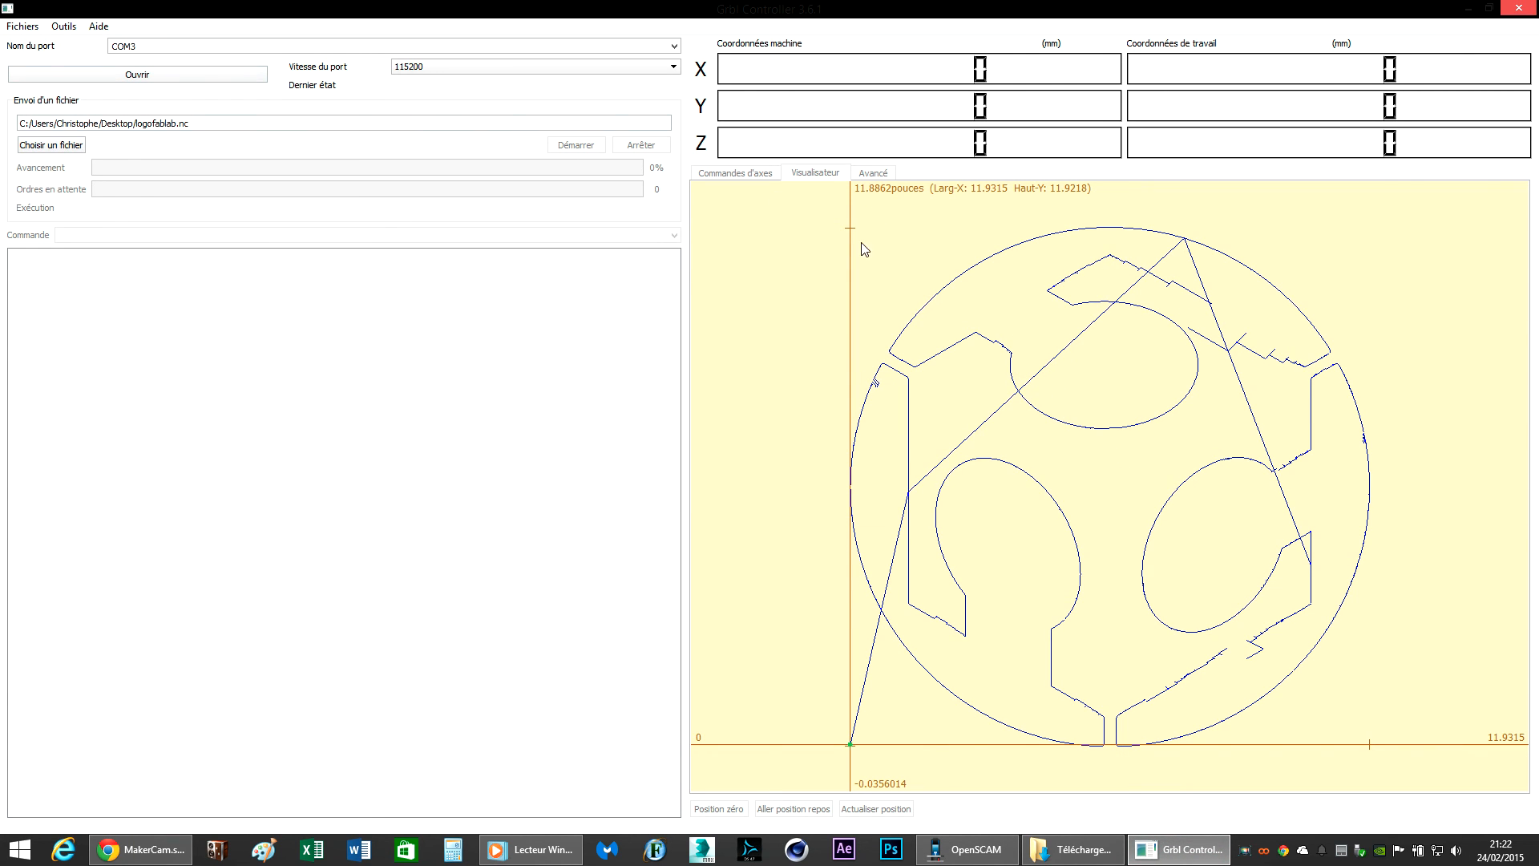
{"action": "left_click", "coordinate": [1519, 8]}
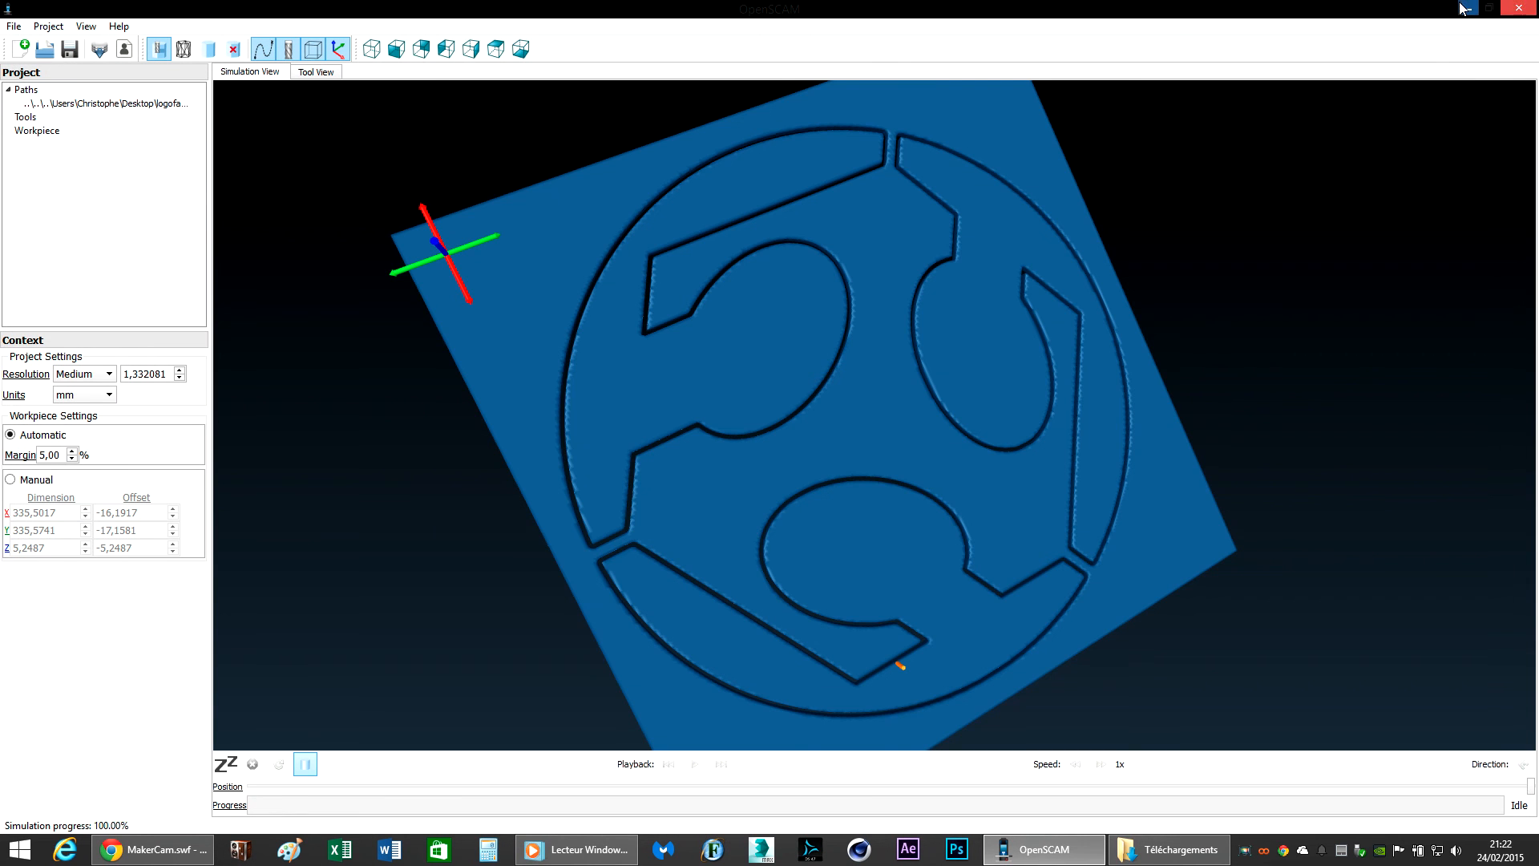
{"action": "left_click", "coordinate": [1468, 8]}
{"action": "double_click", "coordinate": [1115, 369]}
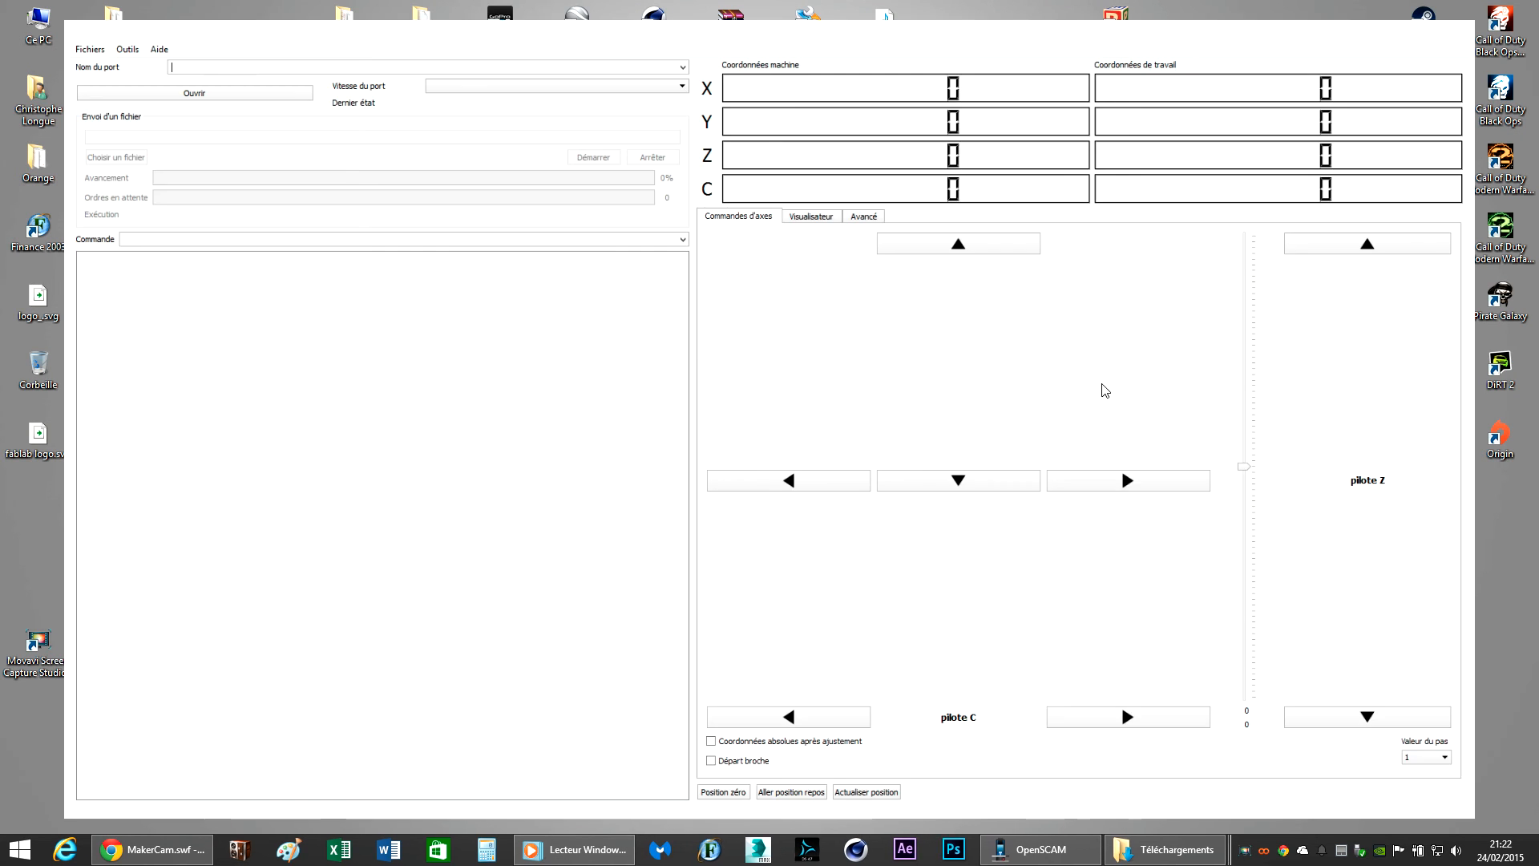
{"action": "left_click", "coordinate": [45, 145]}
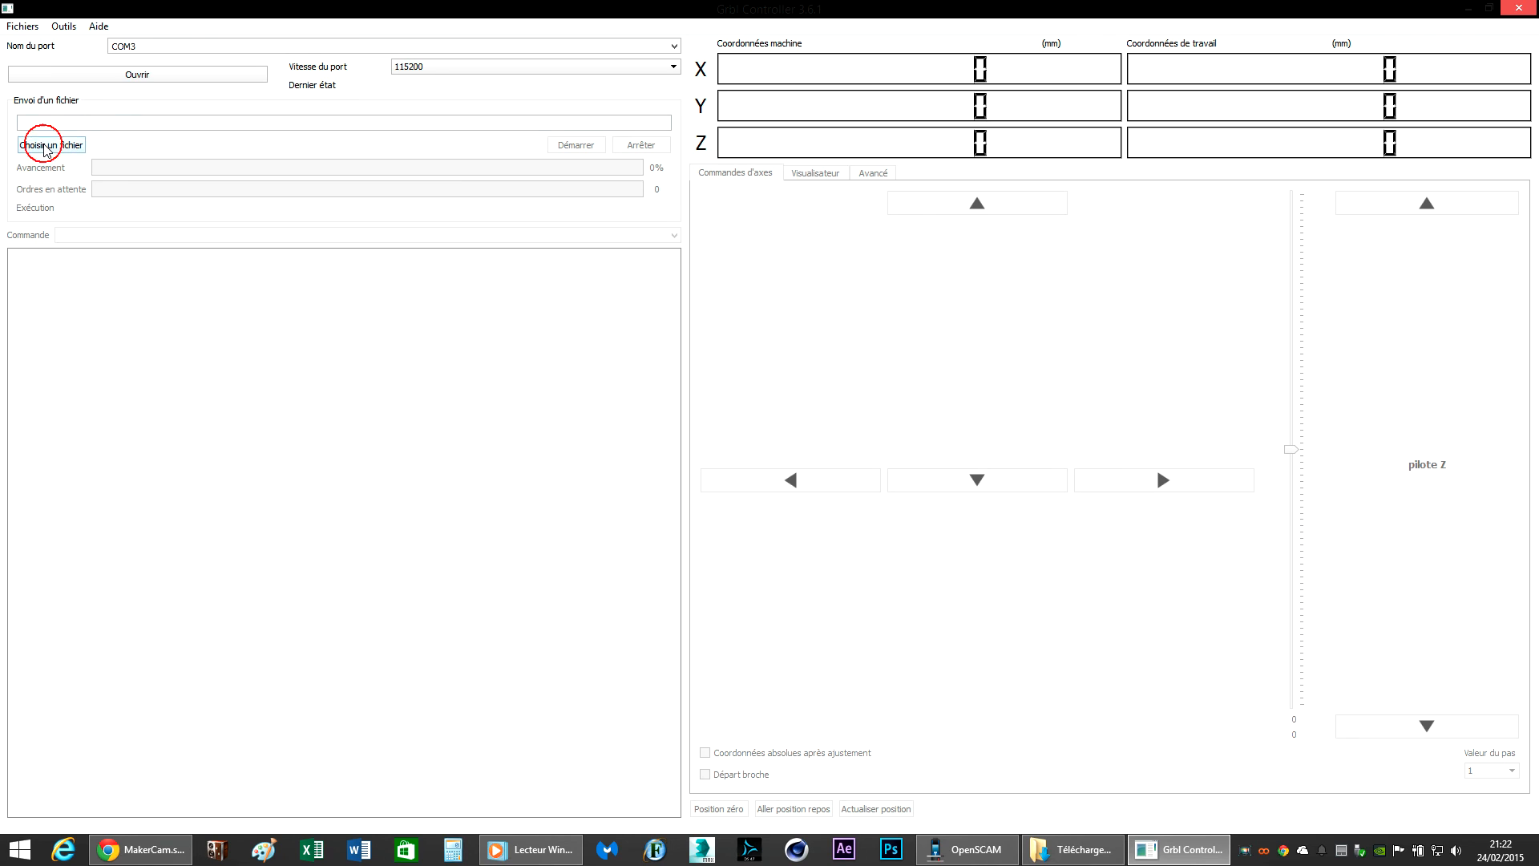
{"action": "double_click", "coordinate": [770, 302]}
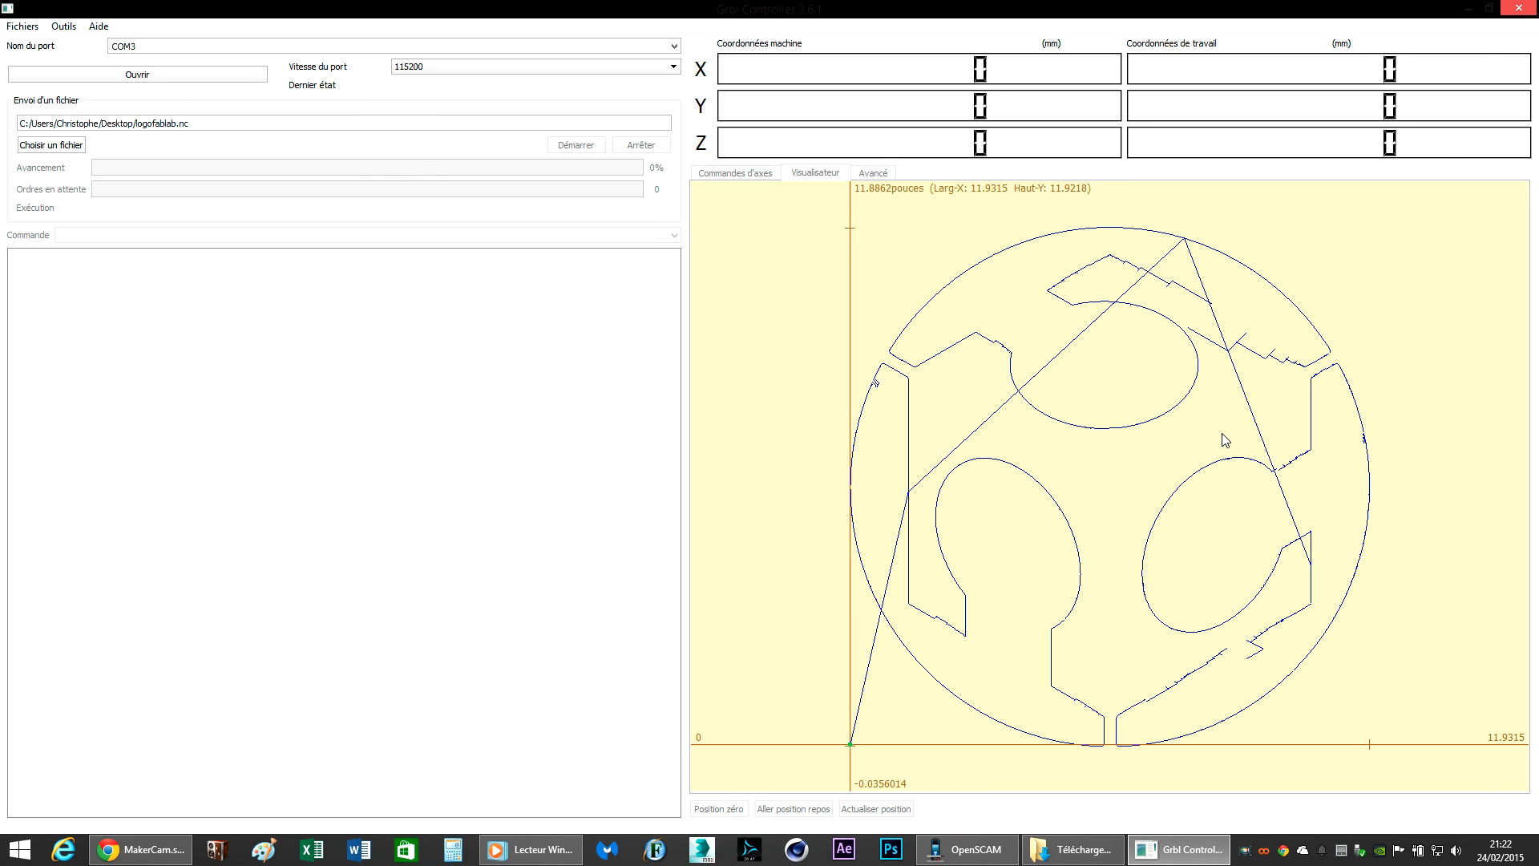
Step: Close Grbl Controller, review the simulated logo cut in OpenSCAM once more and close OpenSCAM
{"action": "left_click", "coordinate": [1517, 7]}
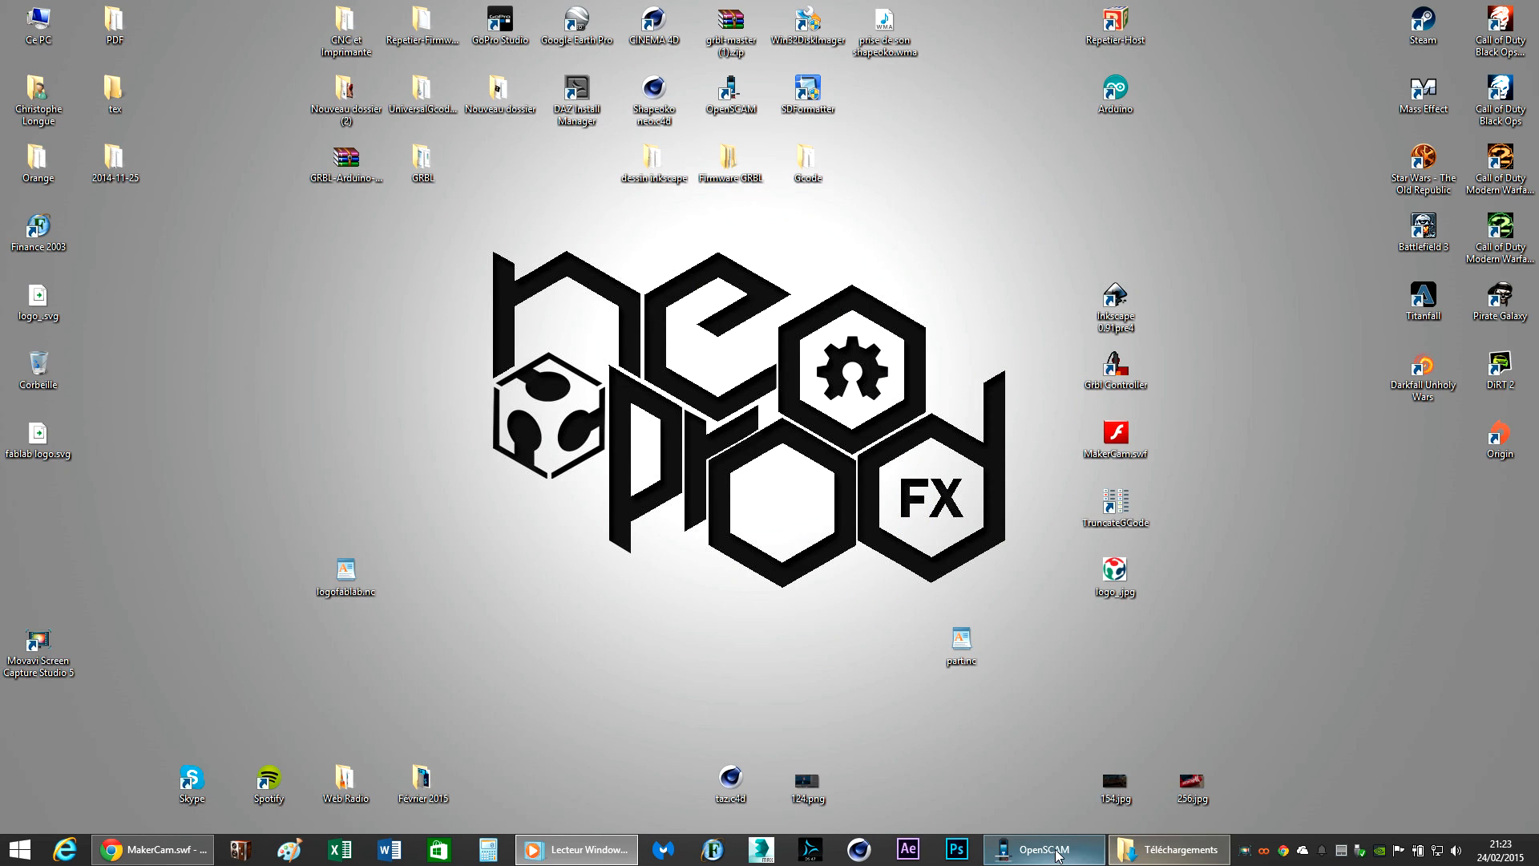
{"action": "left_click", "coordinate": [1042, 849]}
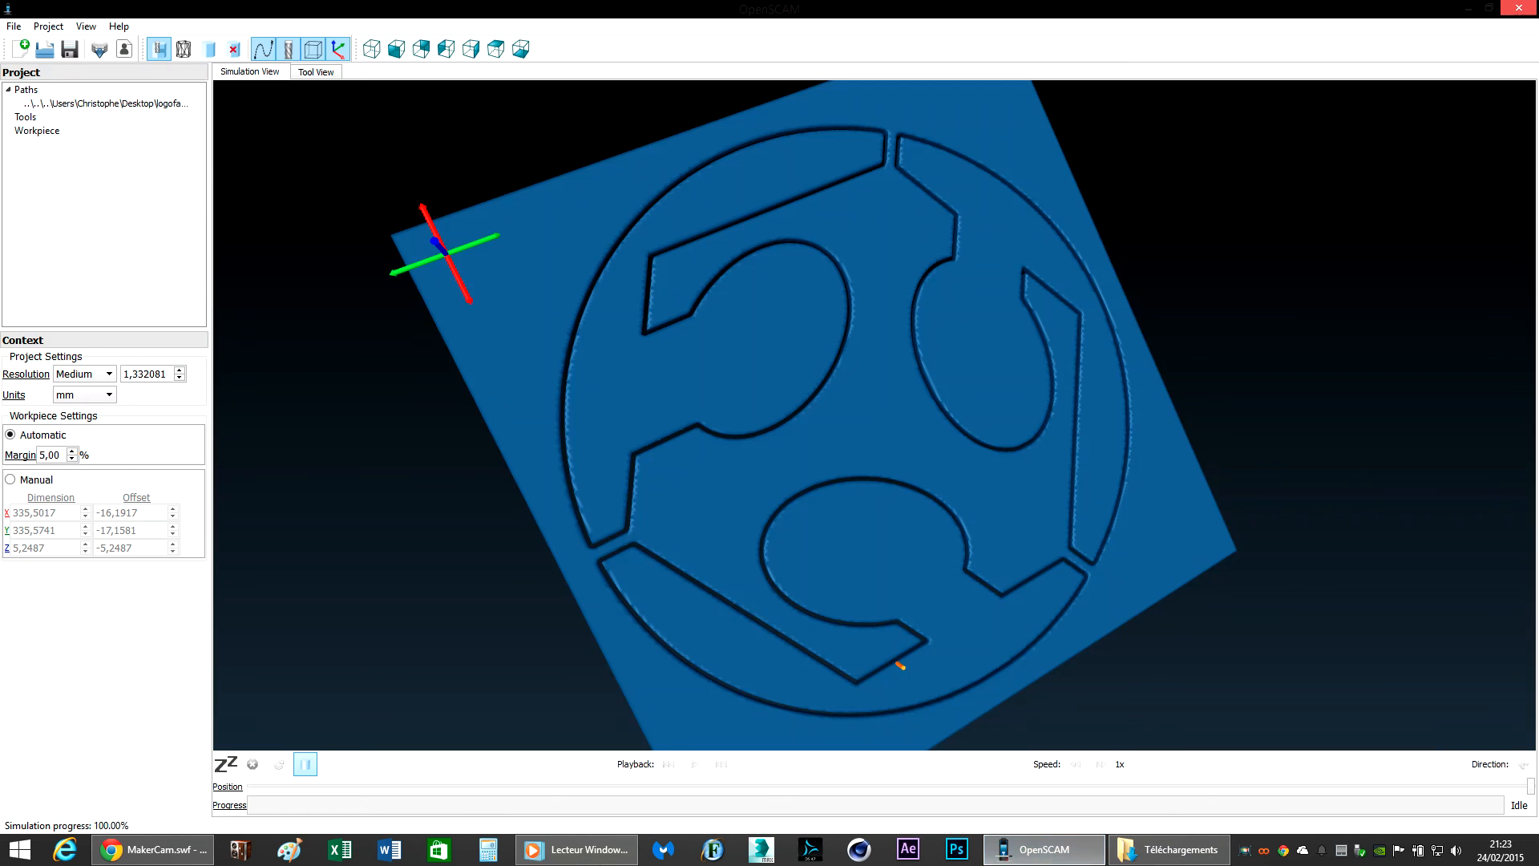
{"action": "left_click", "coordinate": [576, 849]}
{"action": "left_click", "coordinate": [1518, 8]}
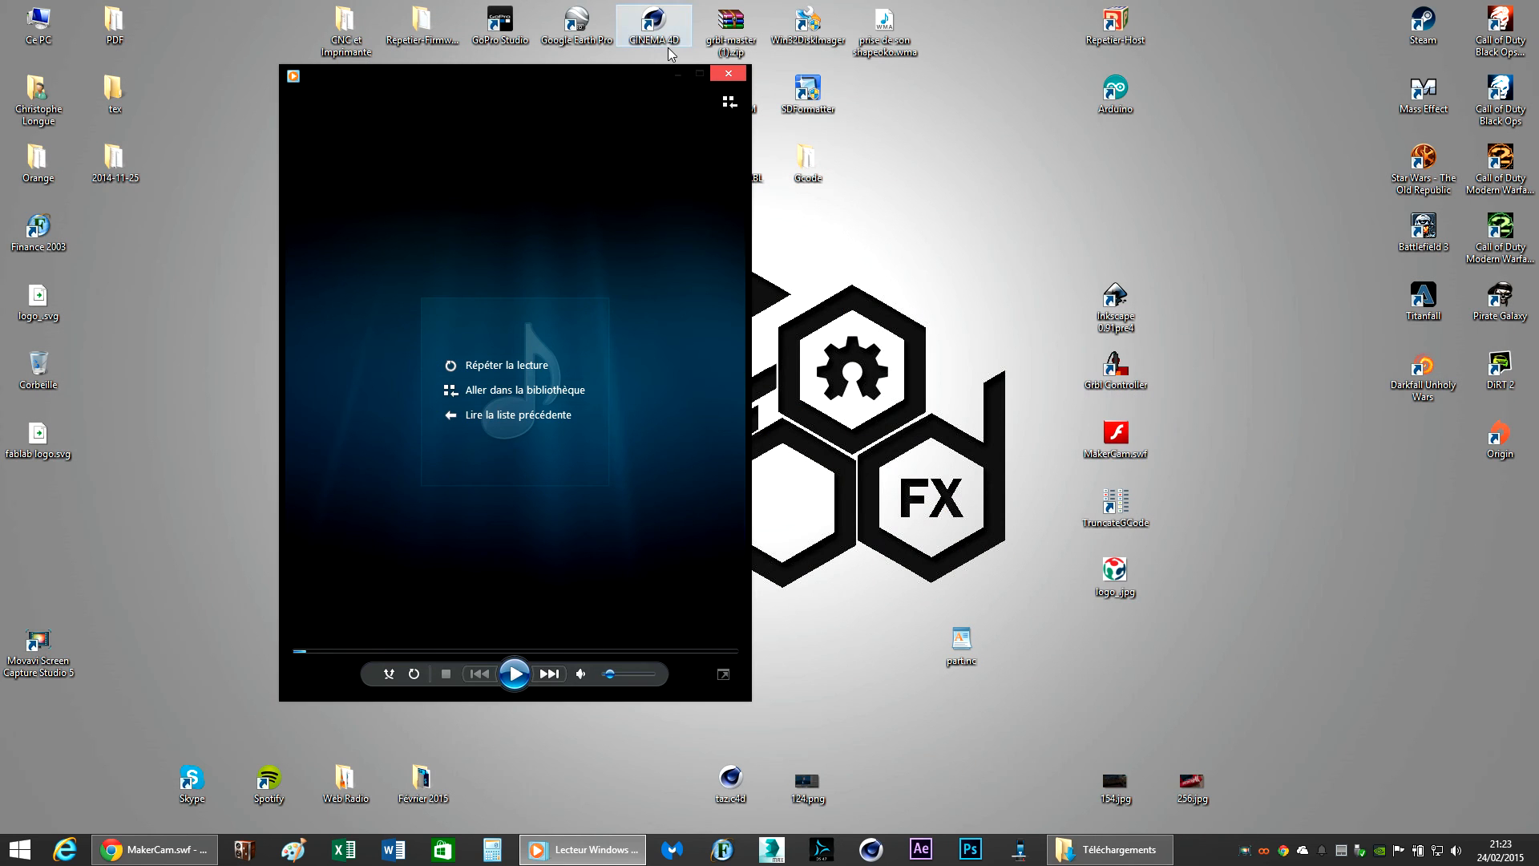